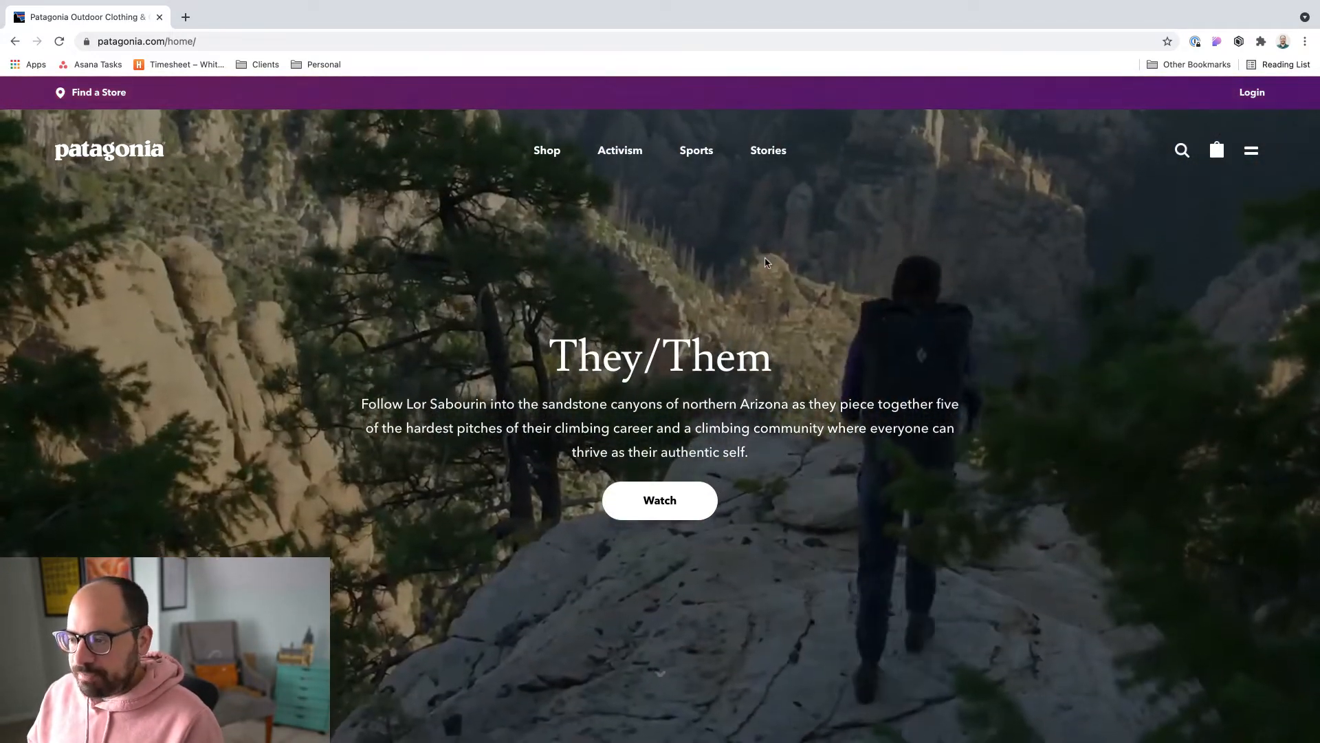
Examine how the trade-in jacket video section on the Patagonia home page behaves as the page scrolls
{"action": "scroll", "coordinate": [767, 262], "scroll_direction": "down", "scroll_amount": 5}
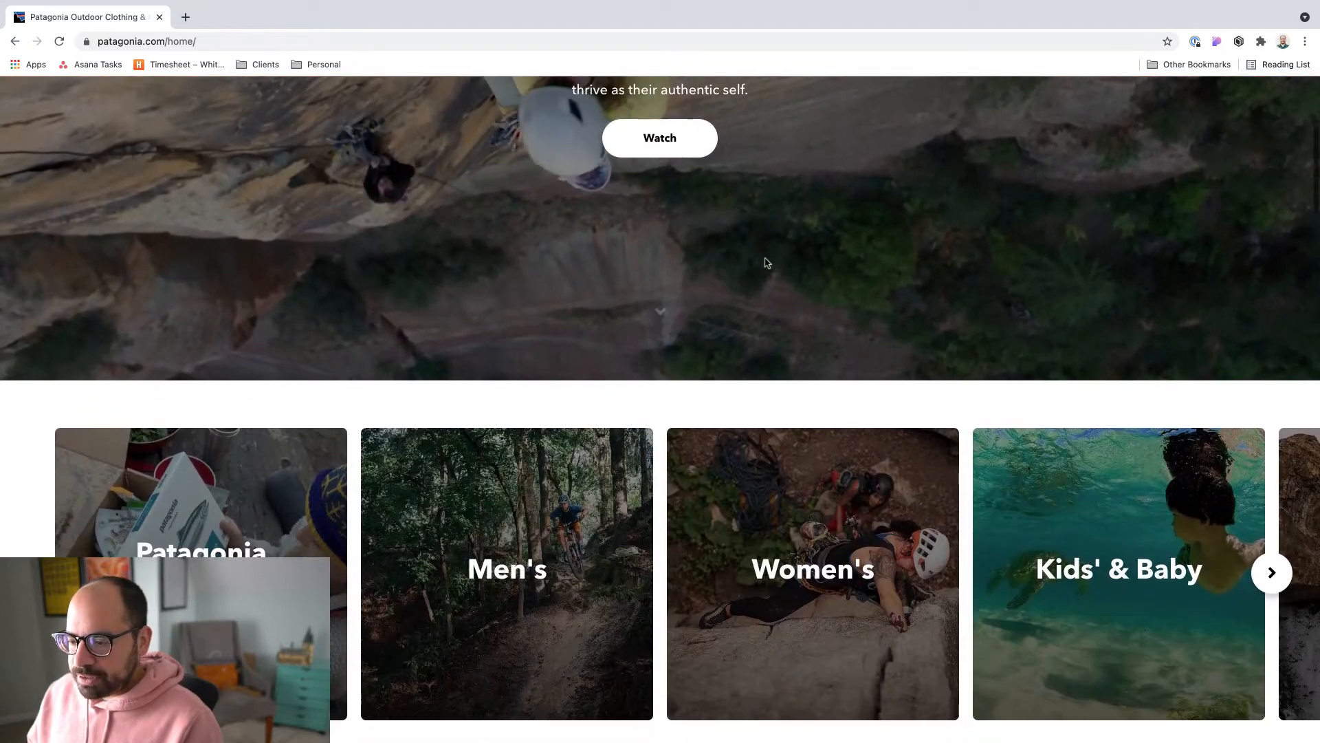
{"action": "scroll", "coordinate": [767, 262], "scroll_direction": "down", "scroll_amount": 4}
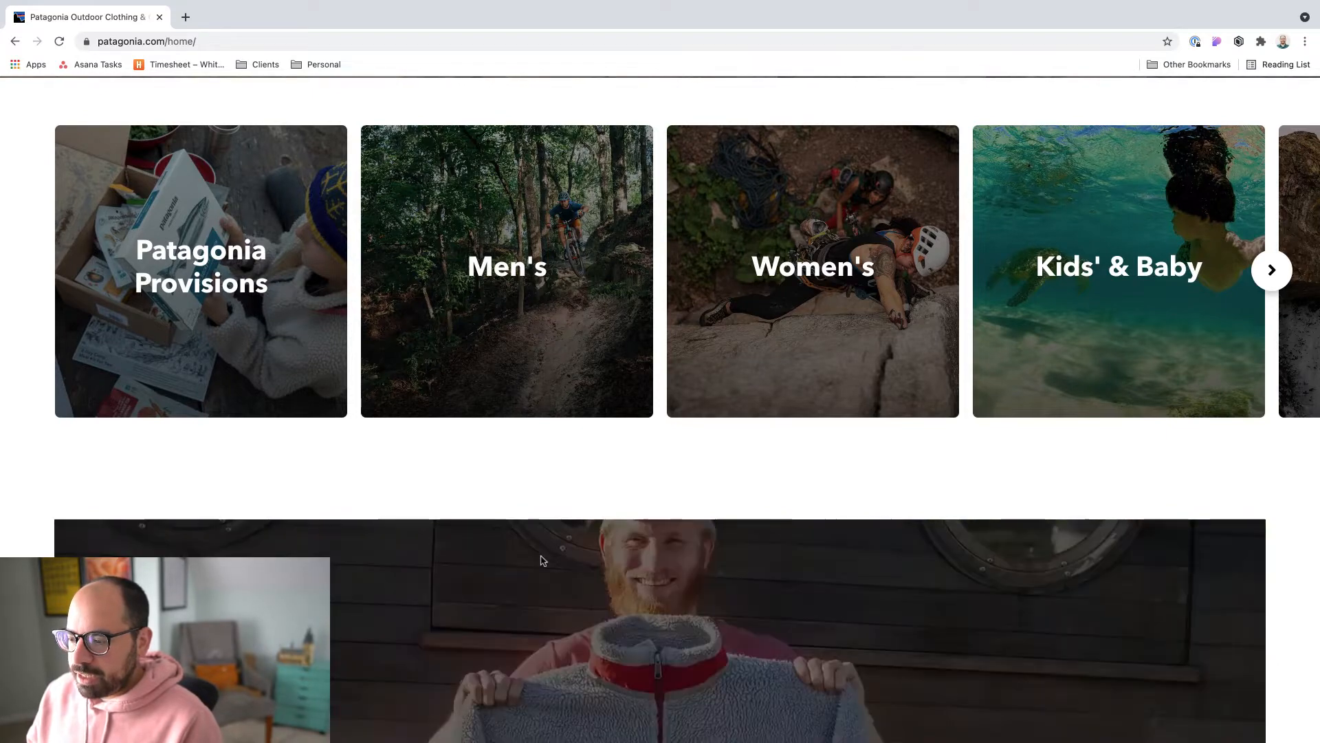
{"action": "scroll", "coordinate": [588, 524], "scroll_direction": "down", "scroll_amount": 5}
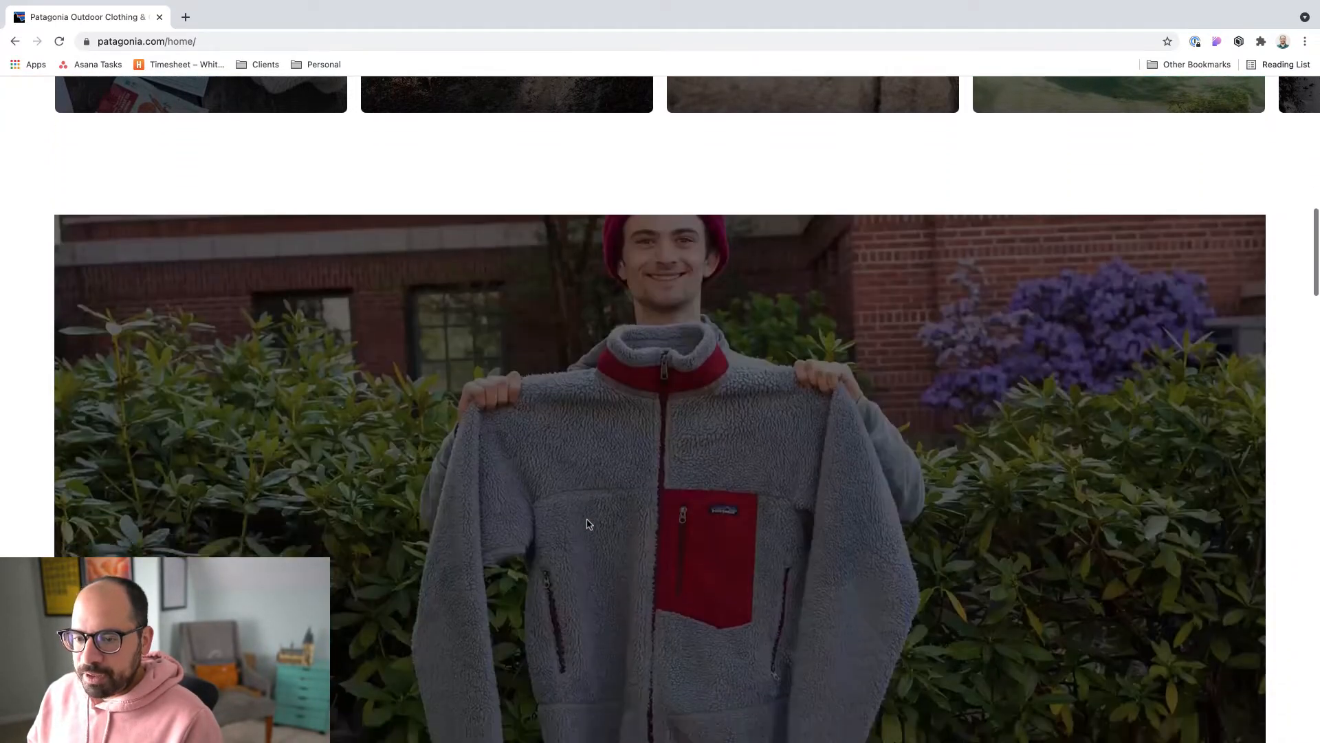
{"action": "scroll", "coordinate": [588, 524], "scroll_direction": "down", "scroll_amount": 2}
{"action": "scroll", "coordinate": [588, 525], "scroll_direction": "down", "scroll_amount": 3}
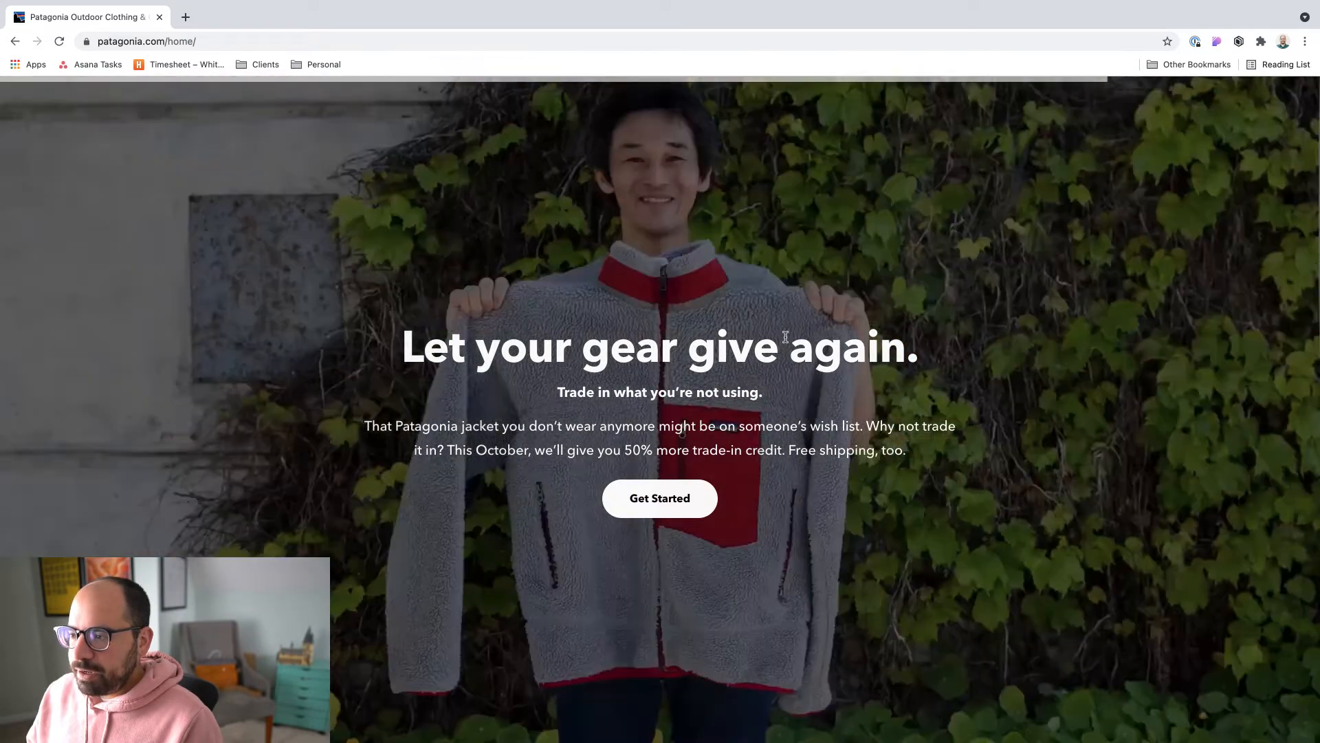
{"action": "scroll", "coordinate": [785, 337], "scroll_direction": "down", "scroll_amount": 2}
{"action": "scroll", "coordinate": [785, 337], "scroll_direction": "down", "scroll_amount": 5}
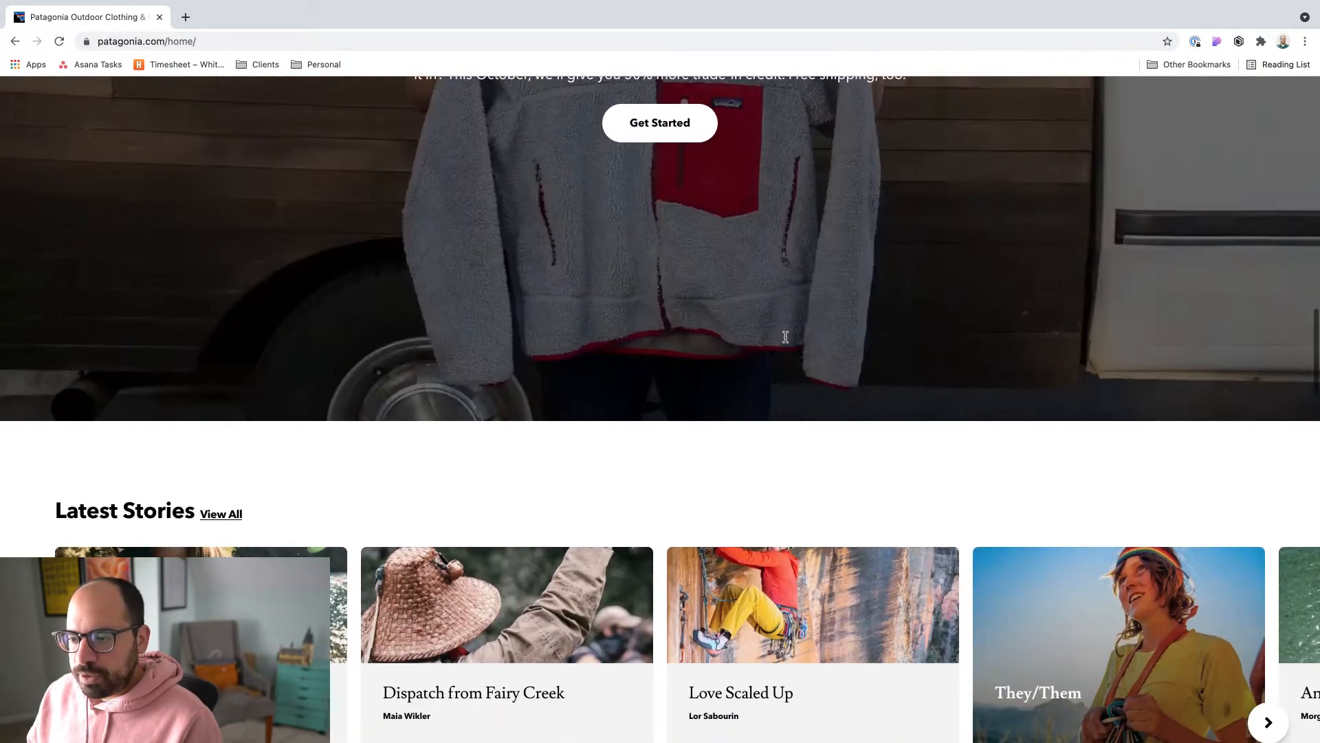
{"action": "scroll", "coordinate": [785, 339], "scroll_direction": "down", "scroll_amount": 1}
{"action": "scroll", "coordinate": [785, 338], "scroll_direction": "up", "scroll_amount": 10}
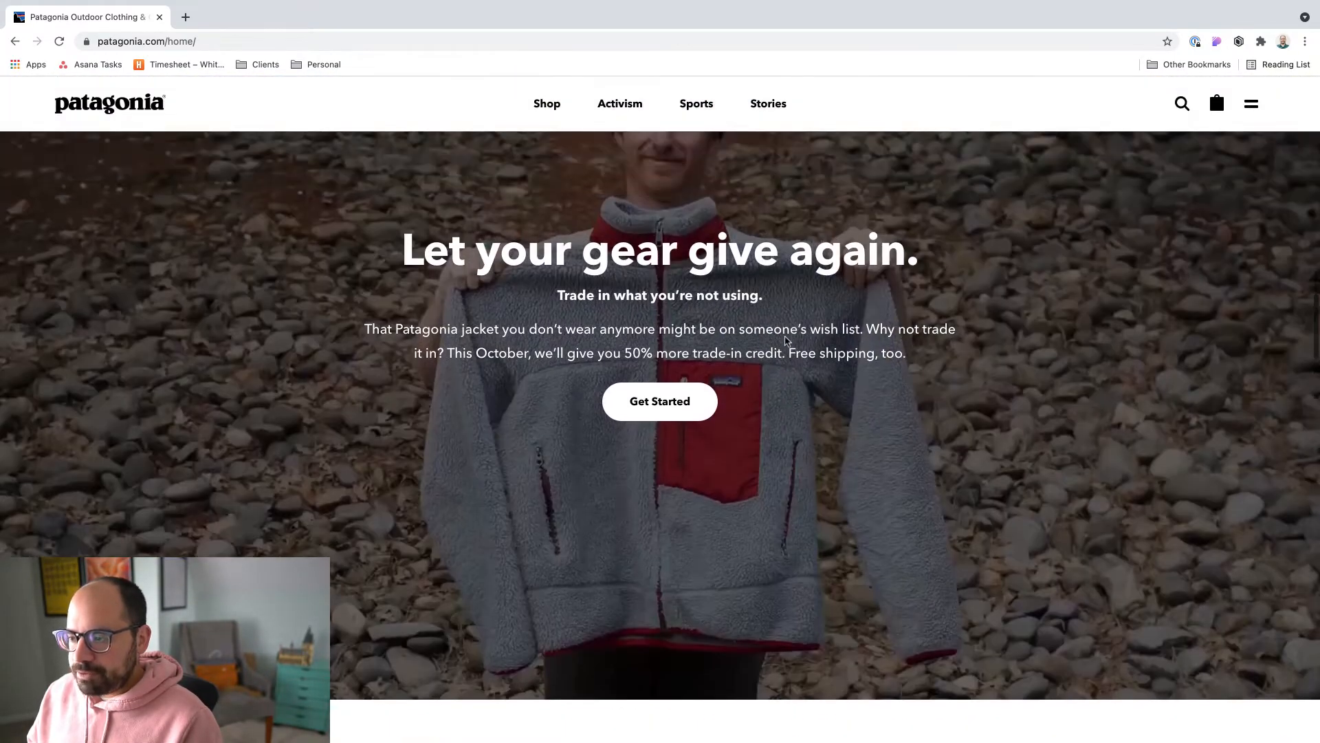
{"action": "scroll", "coordinate": [786, 337], "scroll_direction": "down", "scroll_amount": 10}
{"action": "scroll", "coordinate": [786, 338], "scroll_direction": "up", "scroll_amount": 2}
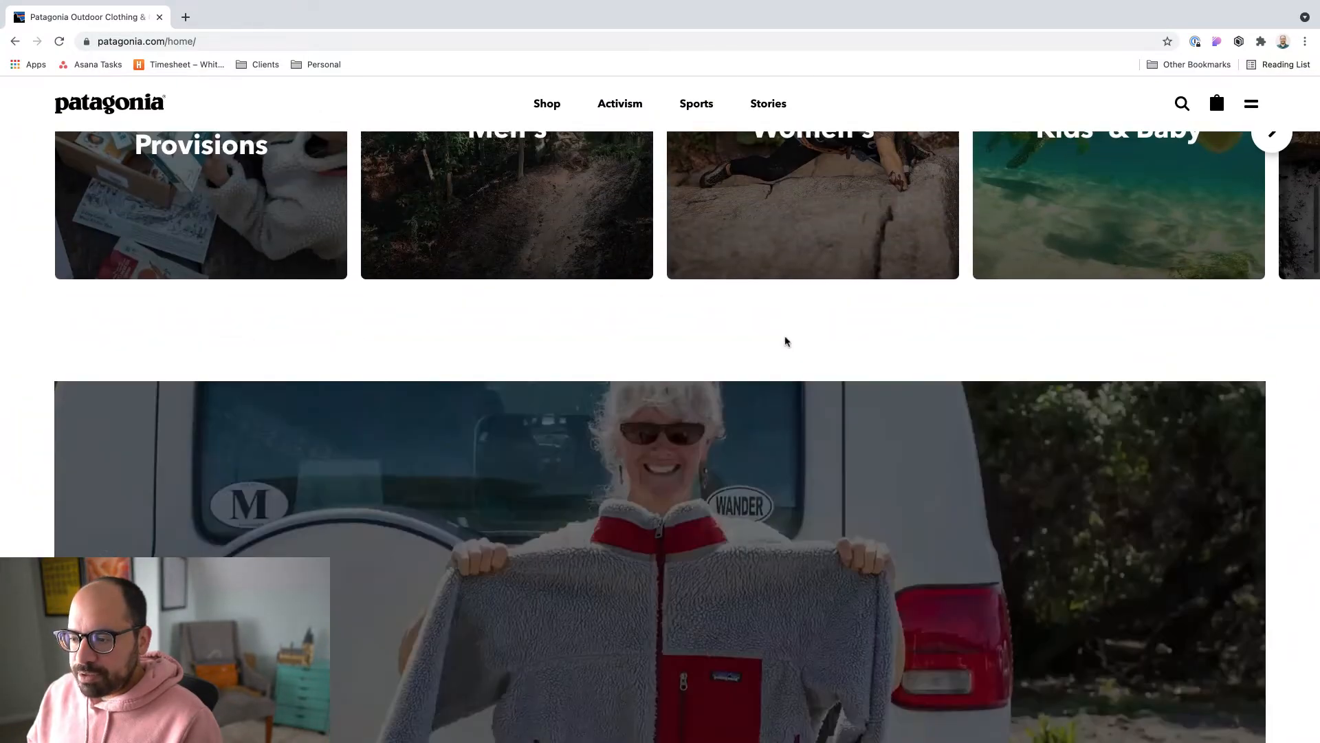
{"action": "scroll", "coordinate": [786, 341], "scroll_direction": "down", "scroll_amount": 2}
{"action": "scroll", "coordinate": [787, 340], "scroll_direction": "down", "scroll_amount": 5}
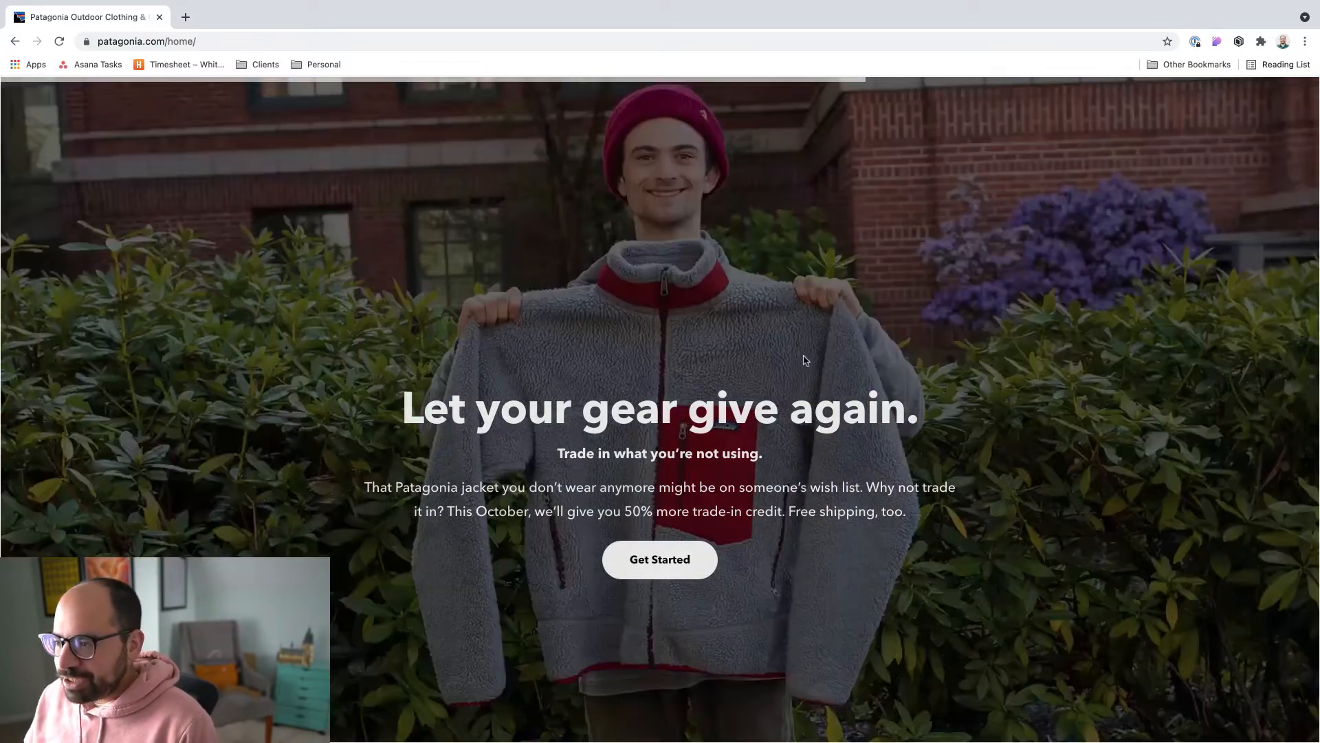
{"action": "scroll", "coordinate": [805, 360], "scroll_direction": "down", "scroll_amount": 5}
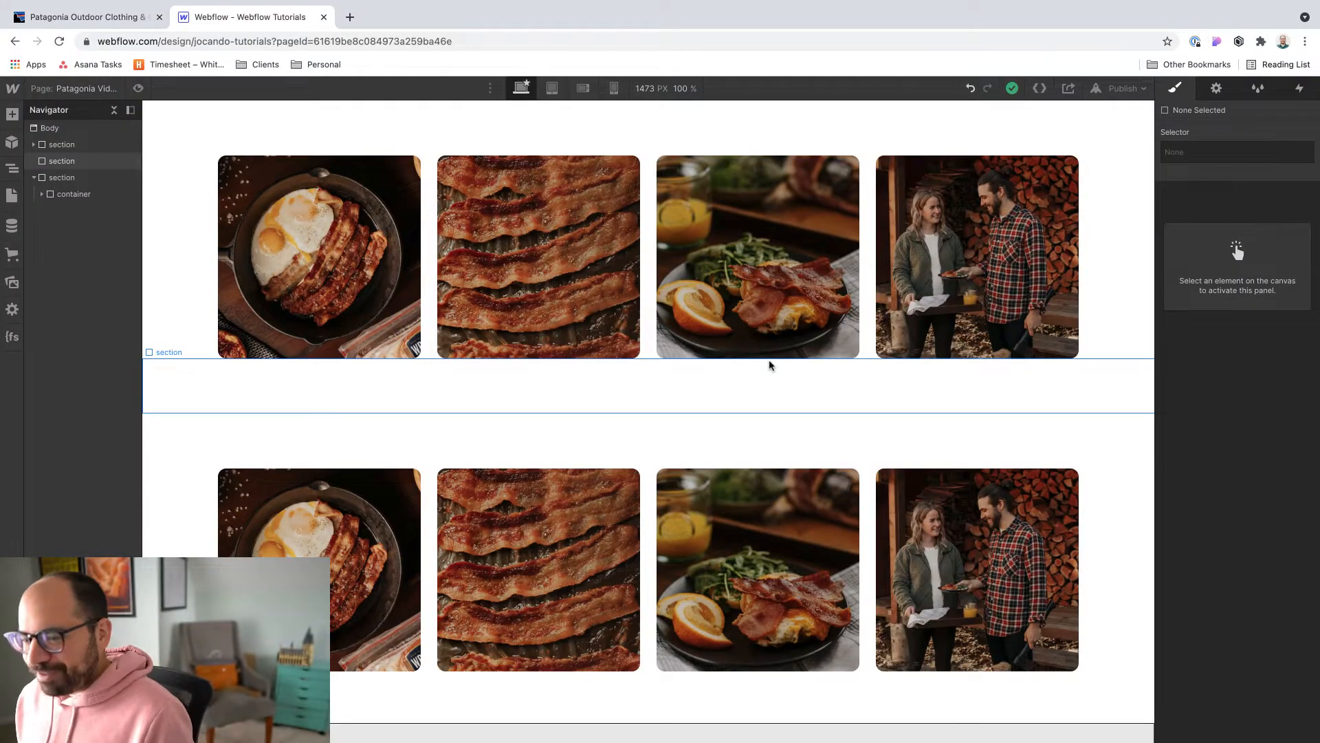
Select the empty section between the two rows of food images
{"action": "left_click", "coordinate": [665, 372]}
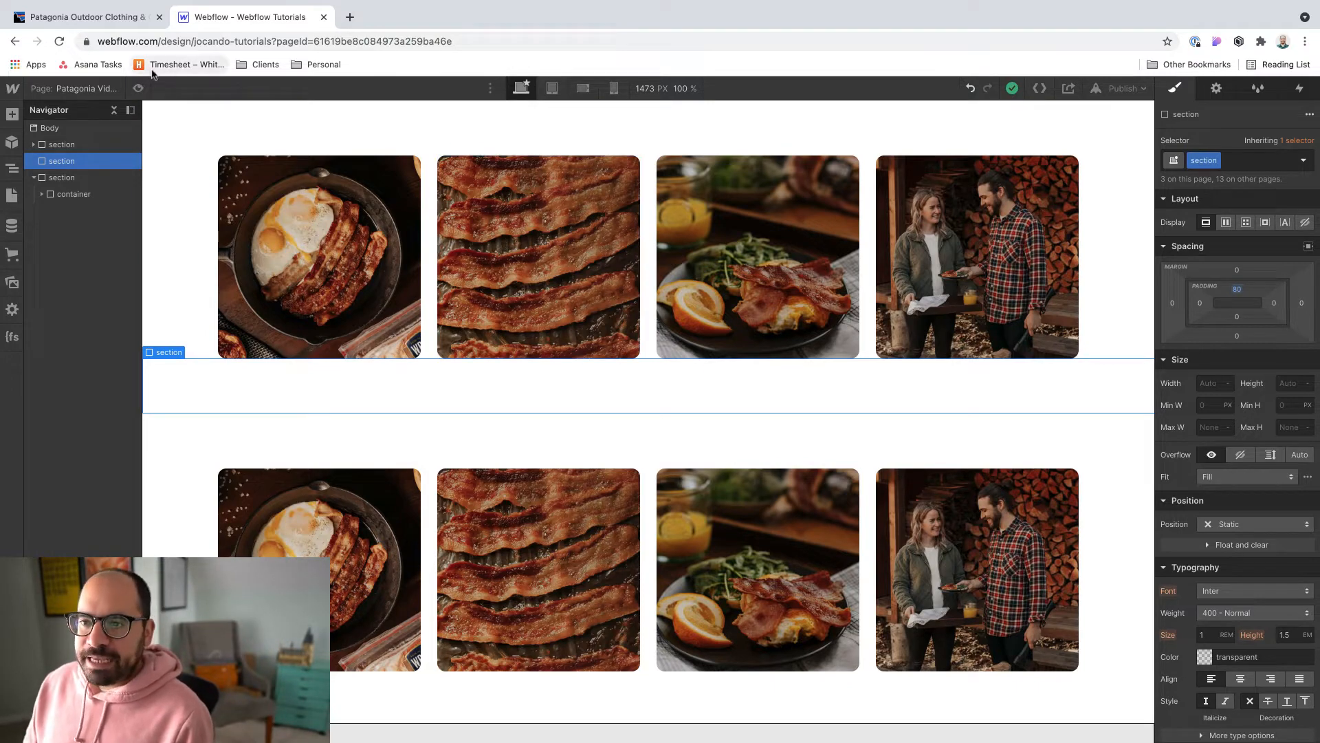
Switch to the Patagonia page and re-examine how the jacket video's width and overlay text change on scroll
{"action": "left_click", "coordinate": [90, 16]}
{"action": "scroll", "coordinate": [657, 373], "scroll_direction": "up", "scroll_amount": 2}
{"action": "scroll", "coordinate": [657, 372], "scroll_direction": "up", "scroll_amount": 2}
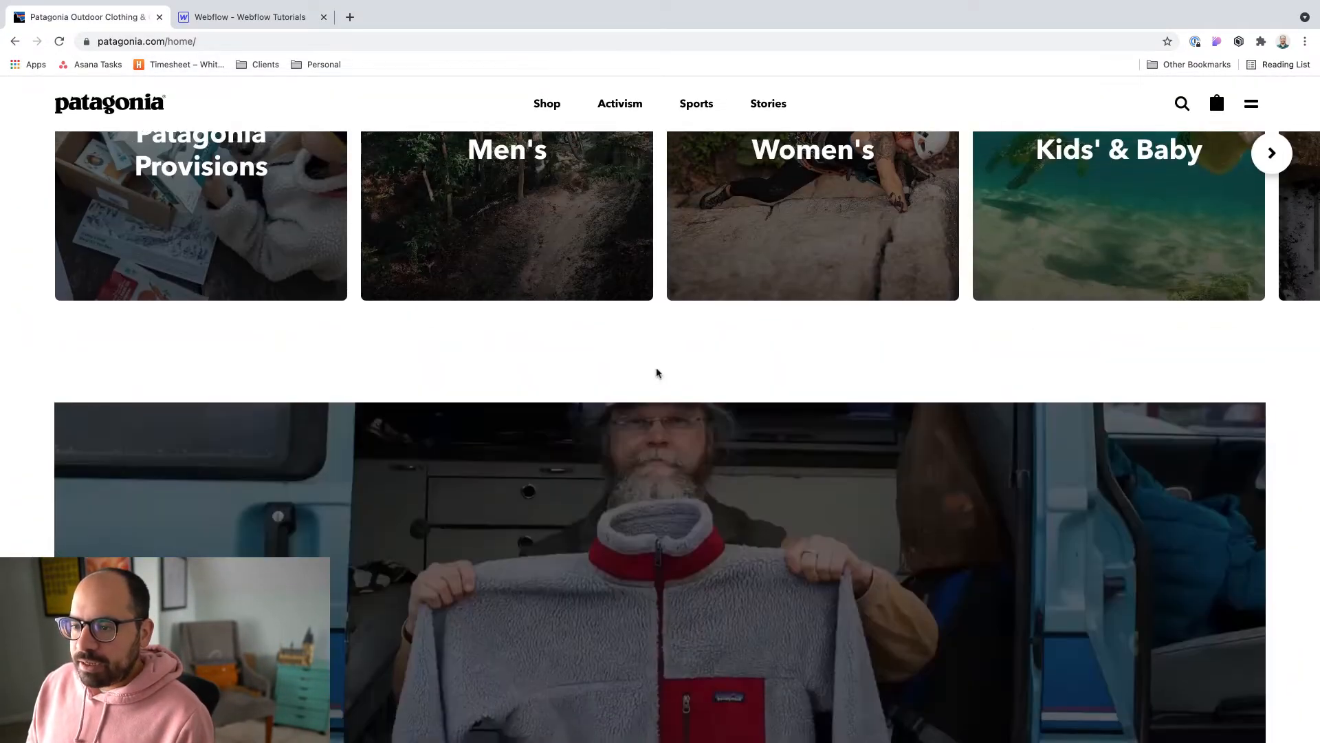
{"action": "scroll", "coordinate": [657, 373], "scroll_direction": "down", "scroll_amount": 4}
{"action": "scroll", "coordinate": [657, 372], "scroll_direction": "up", "scroll_amount": 1}
{"action": "scroll", "coordinate": [657, 372], "scroll_direction": "down", "scroll_amount": 5}
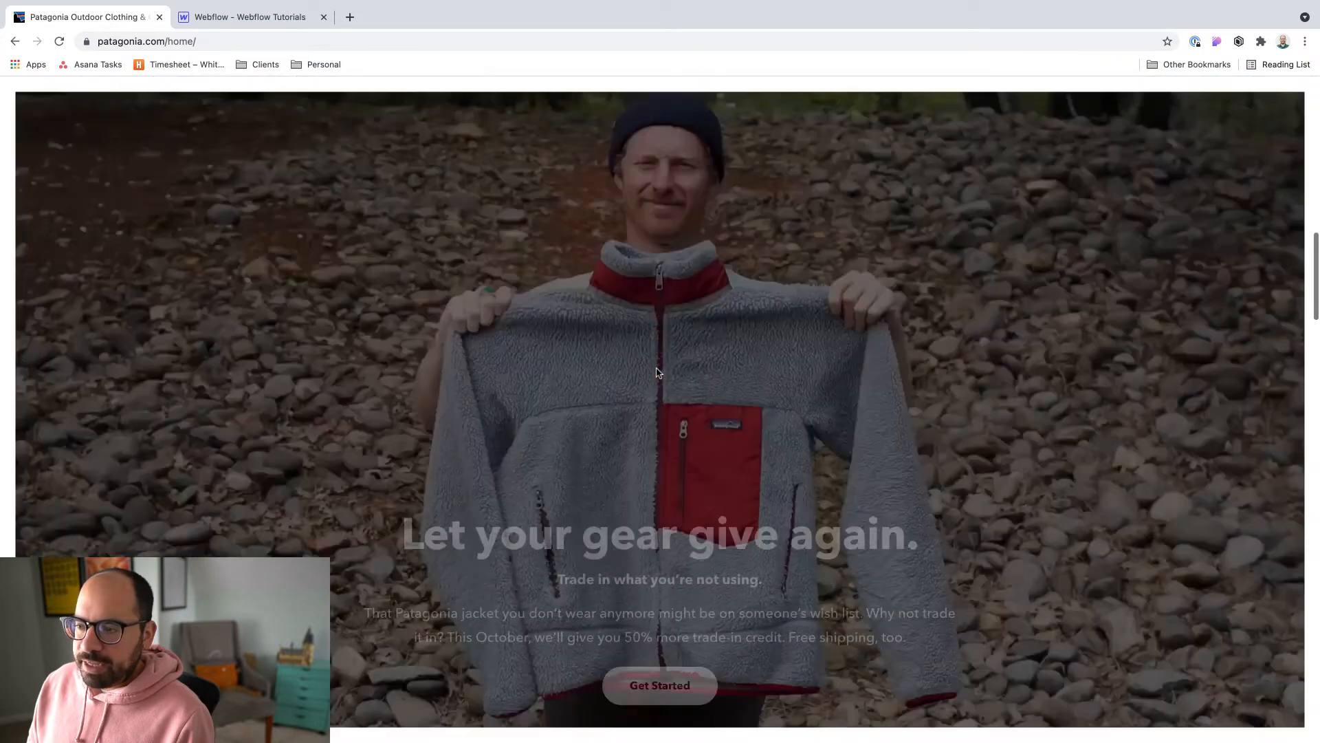
{"action": "scroll", "coordinate": [559, 310], "scroll_direction": "up", "scroll_amount": 2}
{"action": "scroll", "coordinate": [559, 311], "scroll_direction": "up", "scroll_amount": 4}
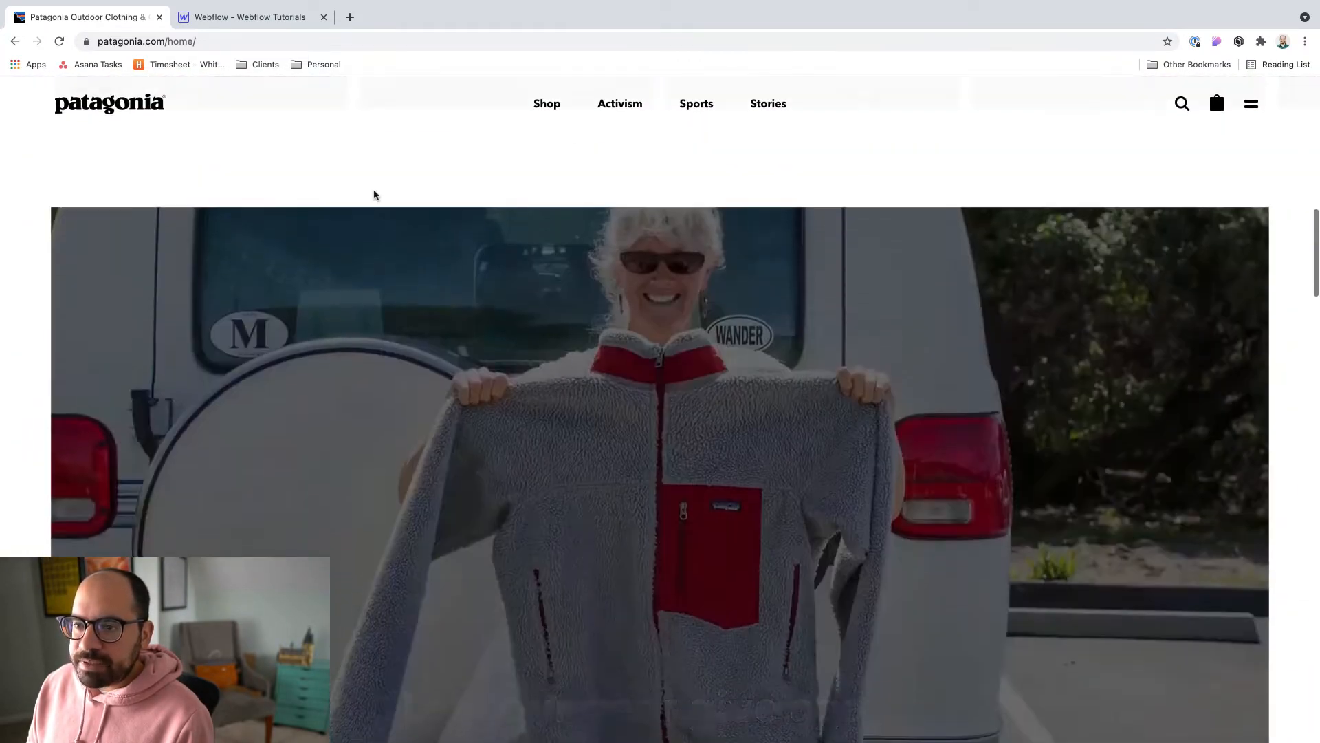
Switch back to Webflow and add a div block with the class sticky-video-wrapper inside the empty middle section
{"action": "left_click", "coordinate": [249, 16]}
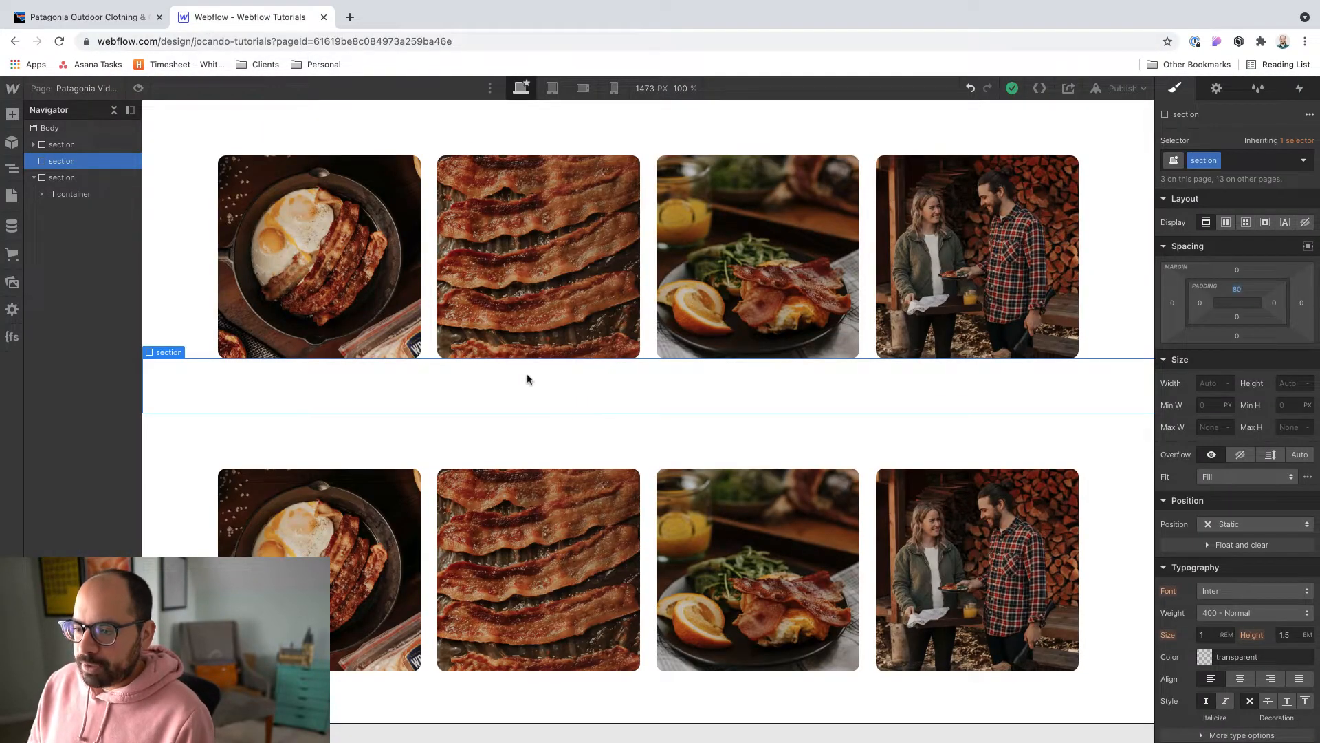
{"action": "key", "text": "super+e"}
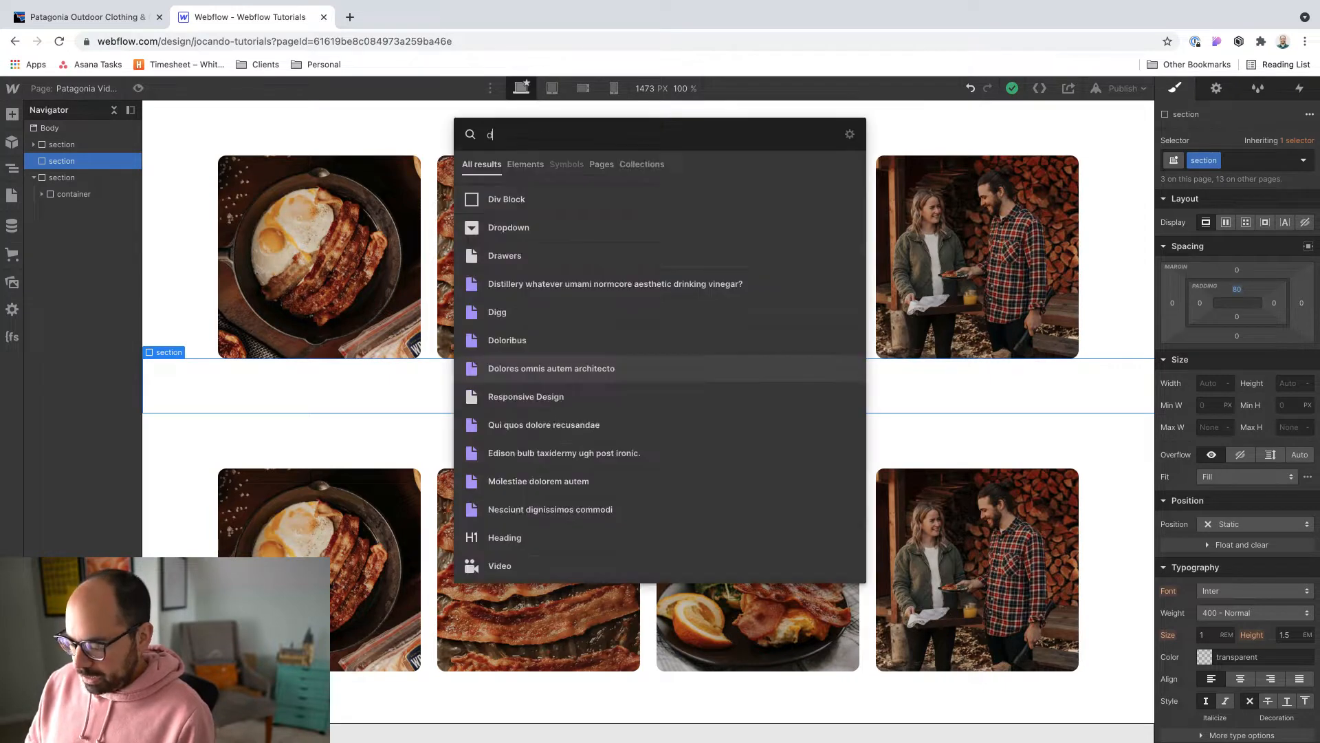
{"action": "type", "text": "div"}
{"action": "key", "text": "Return"}
{"action": "type", "text": "sticky-video-w"}
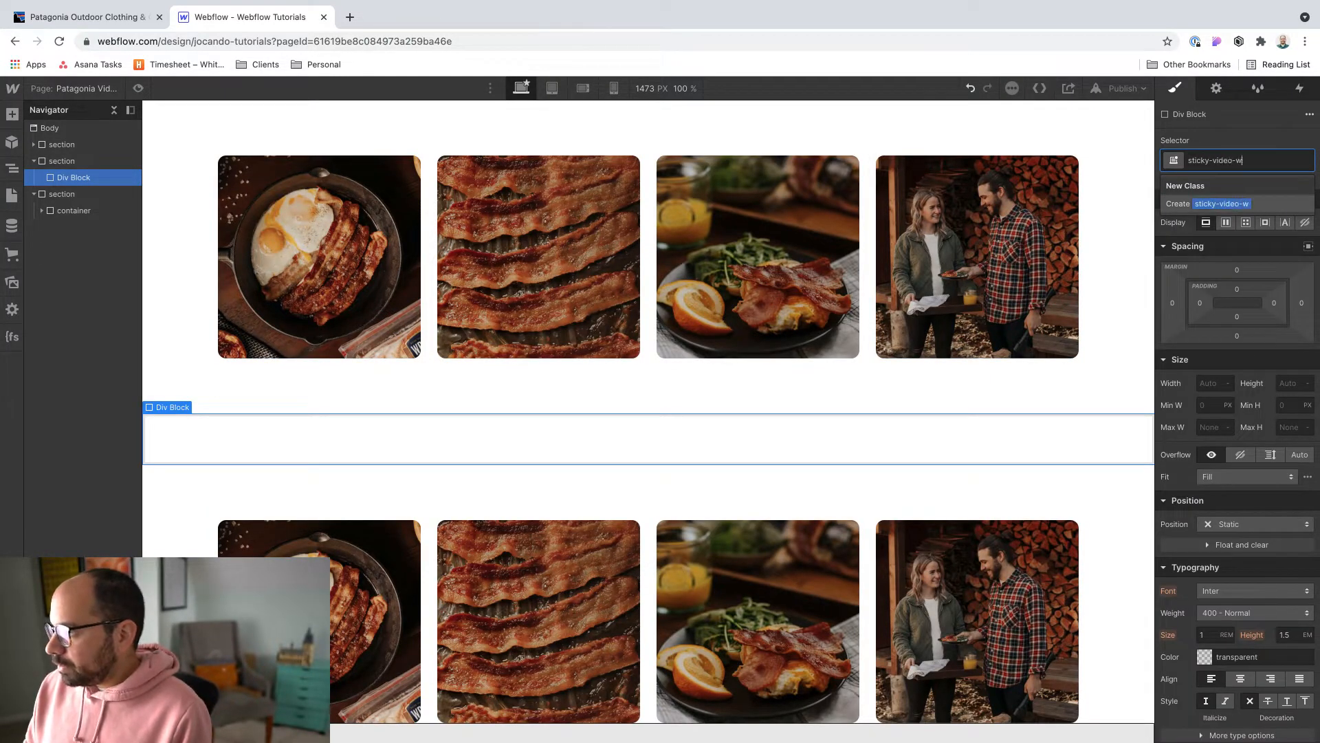
{"action": "type", "text": "rapper"}
{"action": "key", "text": "Return"}
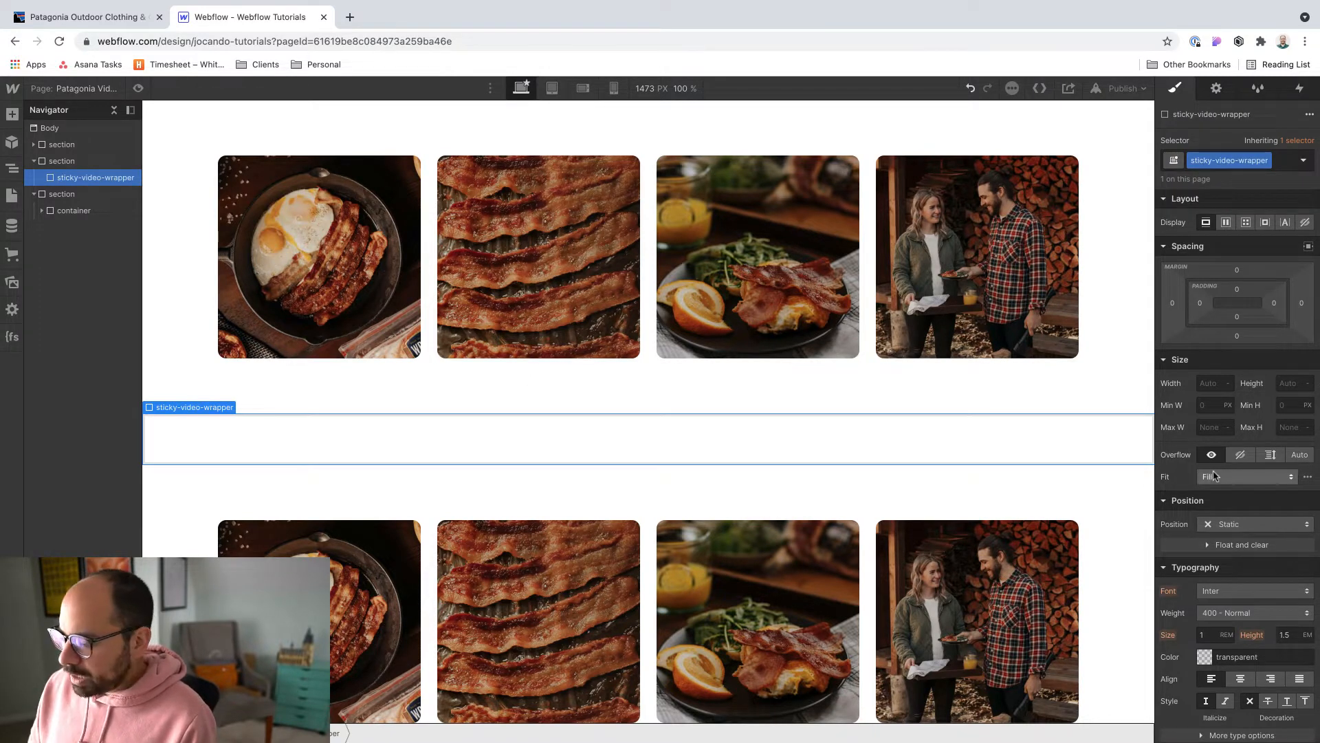
Set the sticky-video-wrapper block's height to 225vh
{"action": "scroll", "coordinate": [1235, 514], "scroll_direction": "down", "scroll_amount": 3}
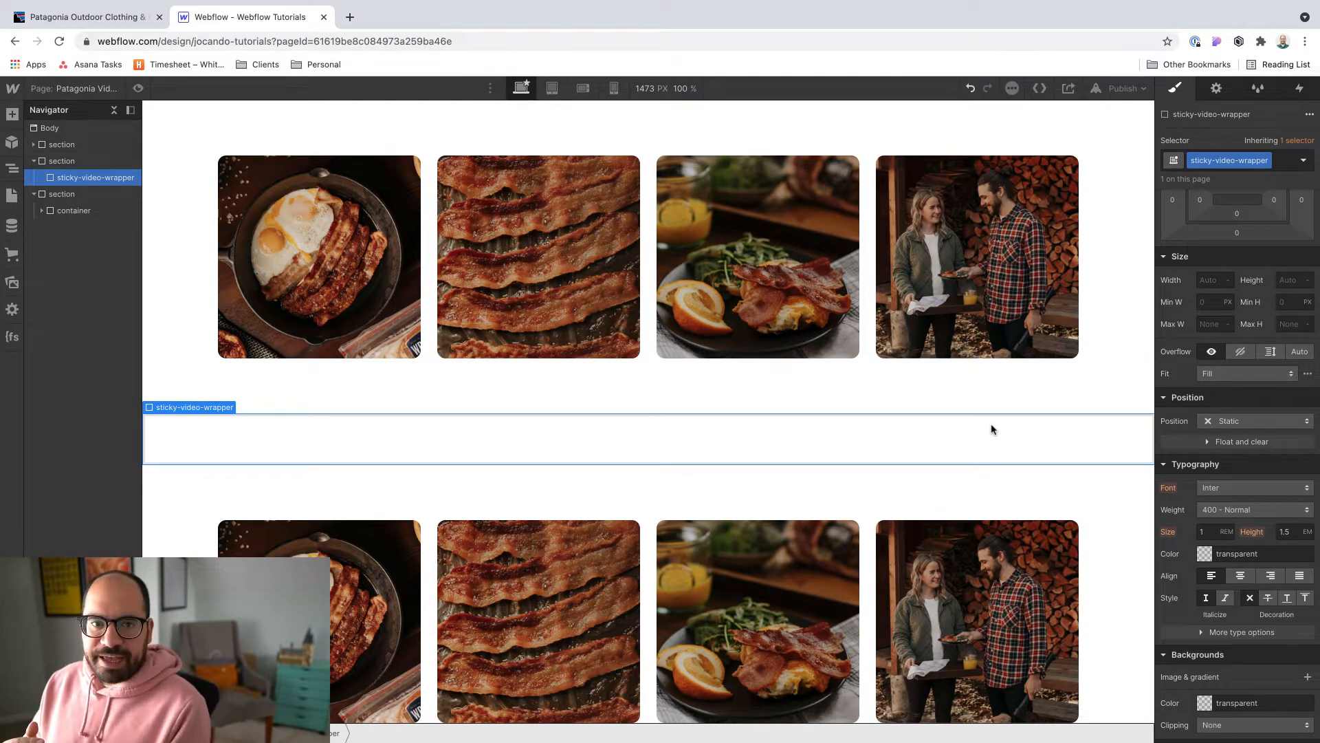
{"action": "left_click", "coordinate": [1284, 279]}
{"action": "type", "text": "225vh"}
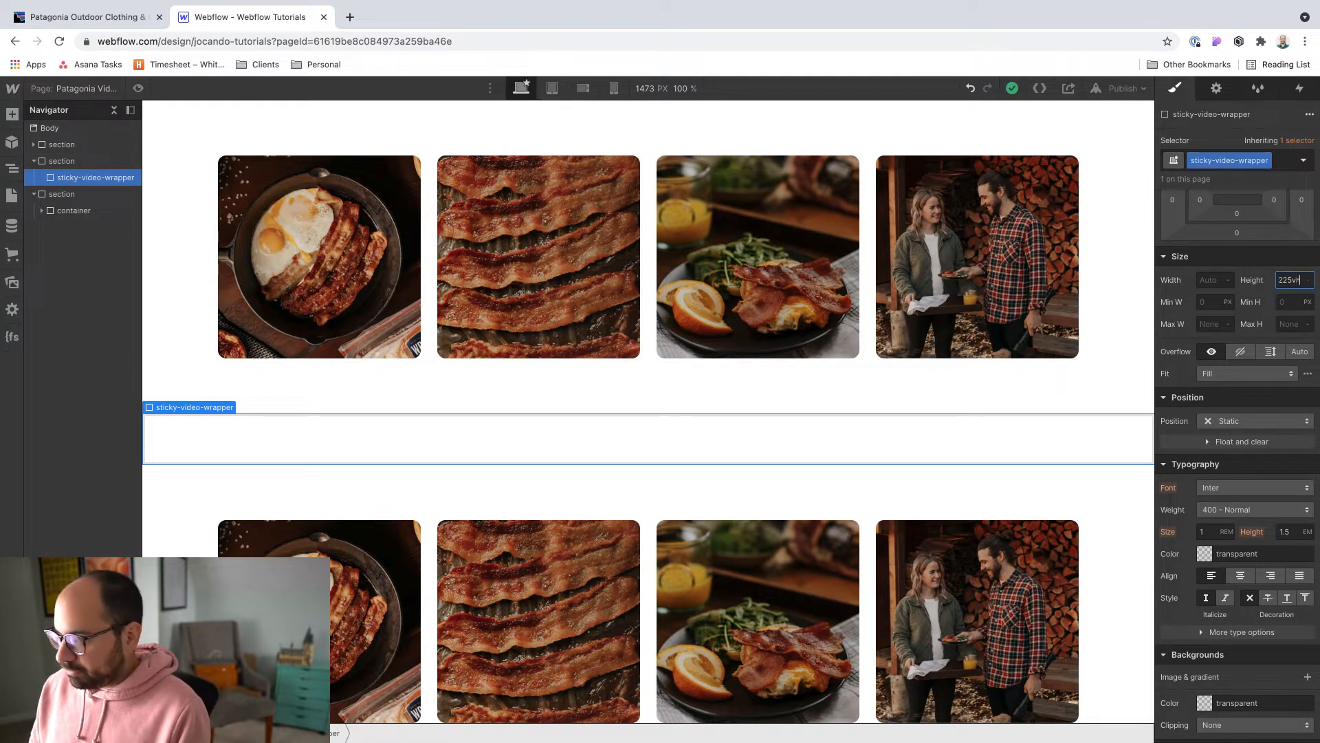
{"action": "key", "text": "Return"}
Inspect the full extent of the sticky-video-wrapper block between the two image rows on the canvas
{"action": "scroll", "coordinate": [695, 471], "scroll_direction": "down", "scroll_amount": 10}
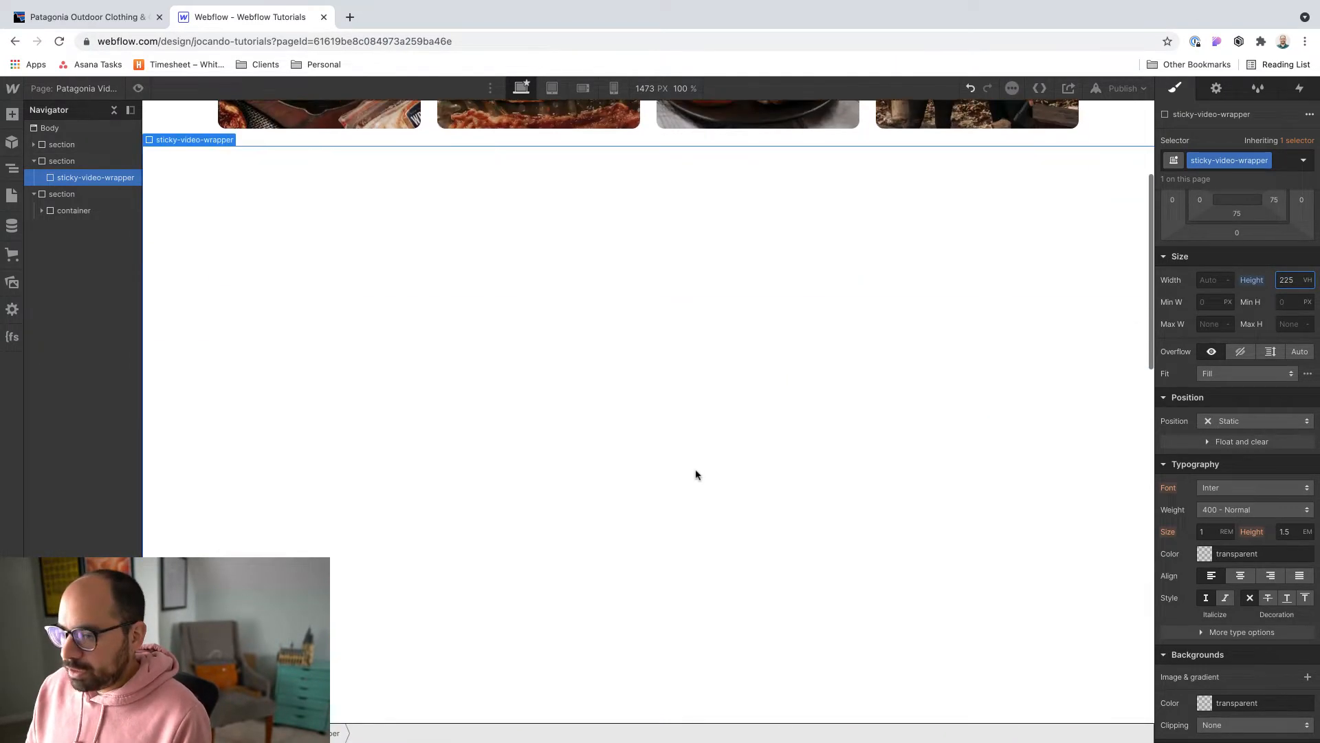
{"action": "scroll", "coordinate": [696, 474], "scroll_direction": "down", "scroll_amount": 3}
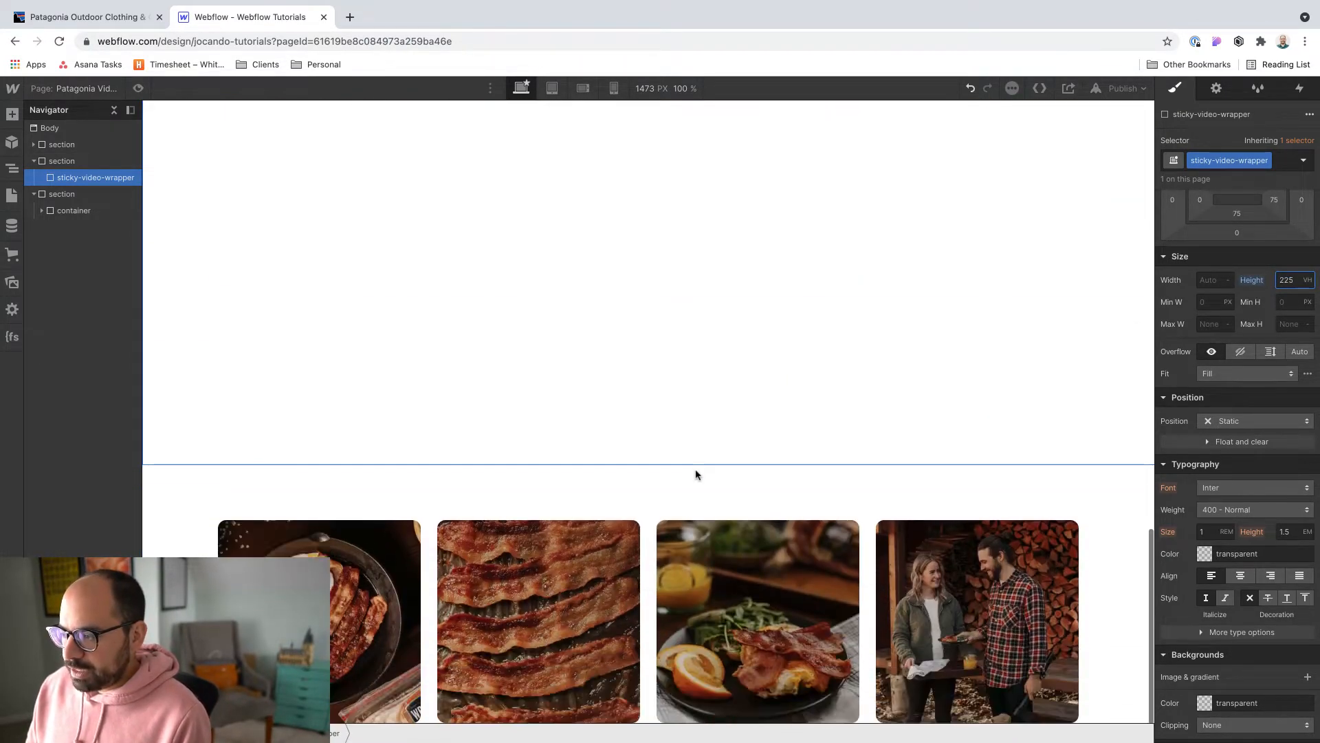
{"action": "scroll", "coordinate": [696, 474], "scroll_direction": "up", "scroll_amount": 4}
{"action": "scroll", "coordinate": [696, 475], "scroll_direction": "up", "scroll_amount": 4}
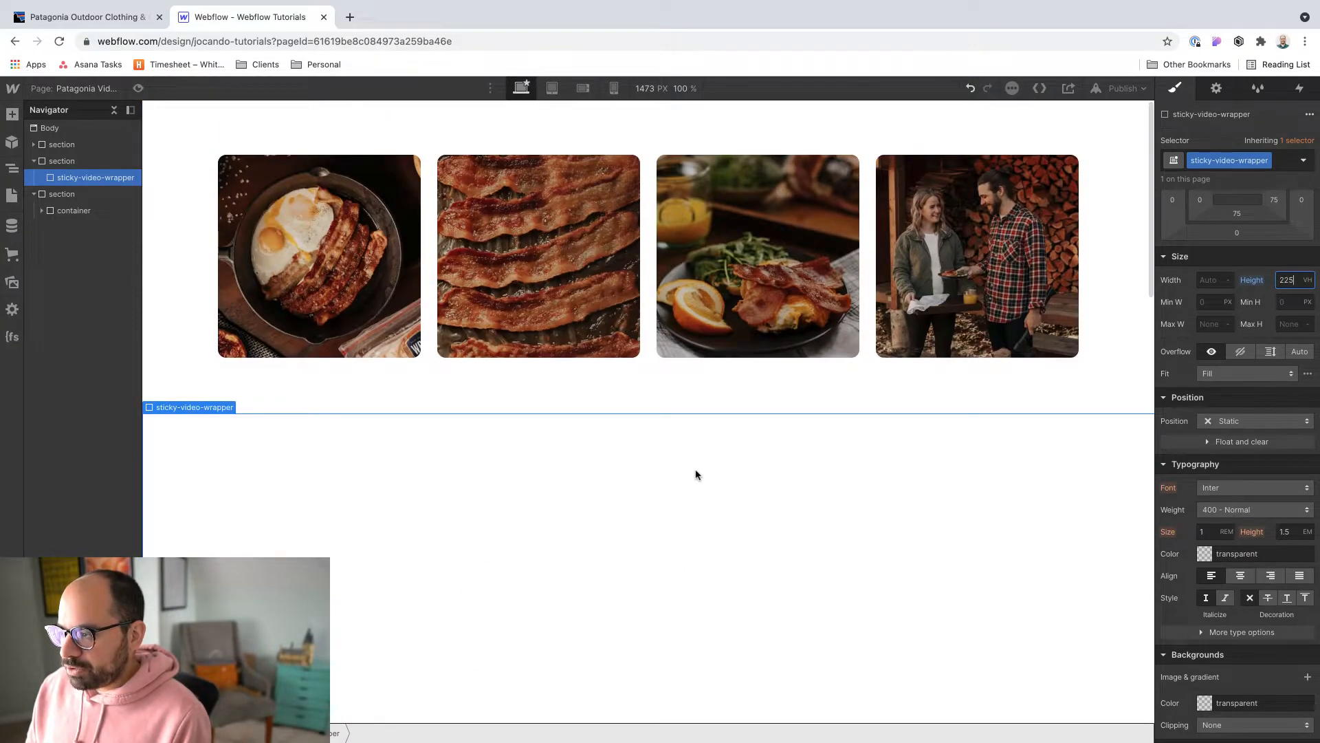
{"action": "scroll", "coordinate": [696, 474], "scroll_direction": "down", "scroll_amount": 6}
{"action": "scroll", "coordinate": [696, 474], "scroll_direction": "down", "scroll_amount": 3}
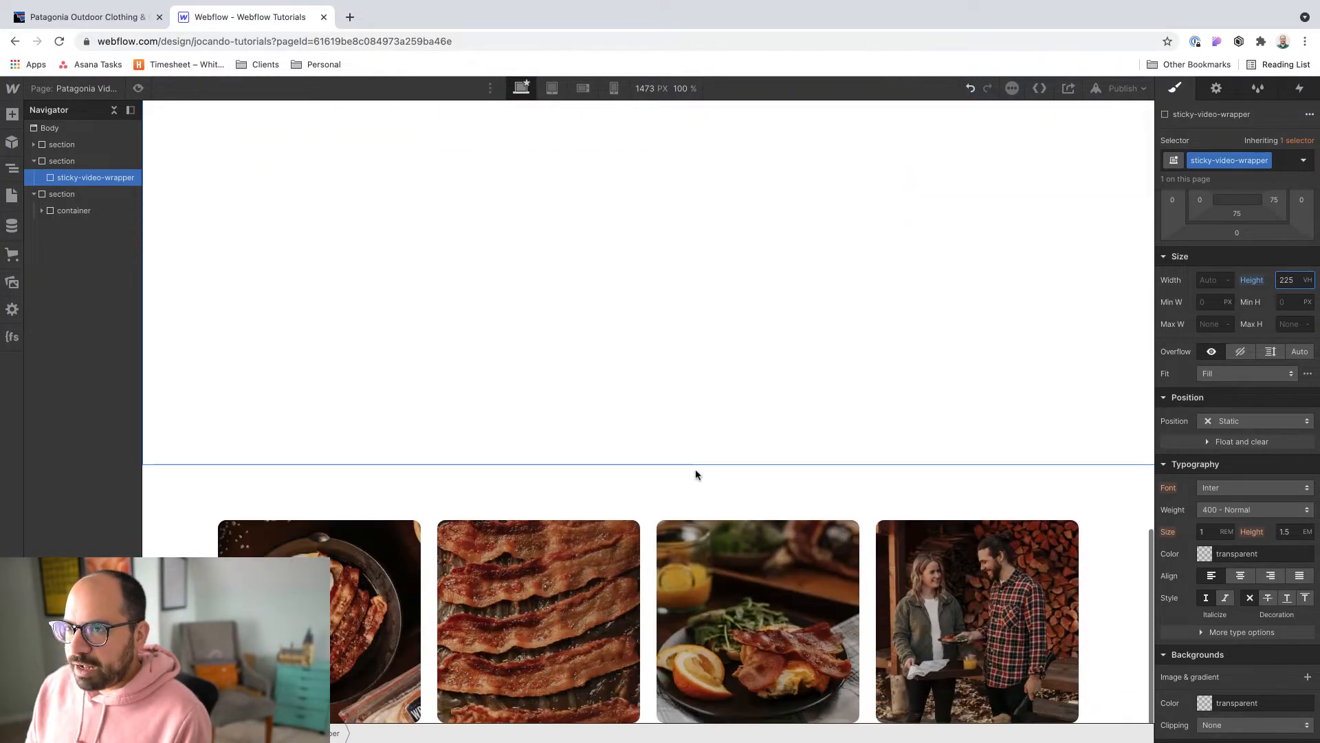
{"action": "scroll", "coordinate": [696, 475], "scroll_direction": "up", "scroll_amount": 5}
{"action": "scroll", "coordinate": [696, 474], "scroll_direction": "up", "scroll_amount": 3}
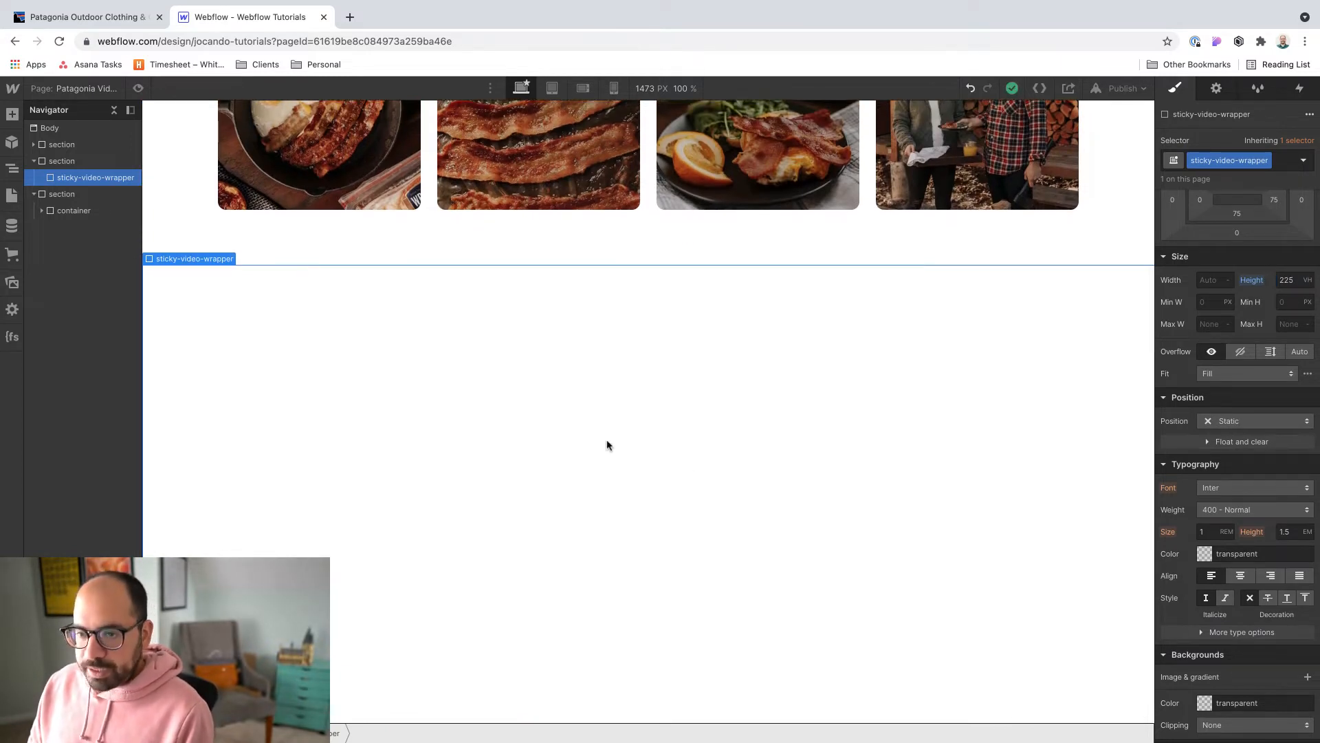
Add a div block with the class sticky-video inside the sticky-video-wrapper block
{"action": "key", "text": "super+k"}
{"action": "type", "text": "div"}
{"action": "key", "text": "Return"}
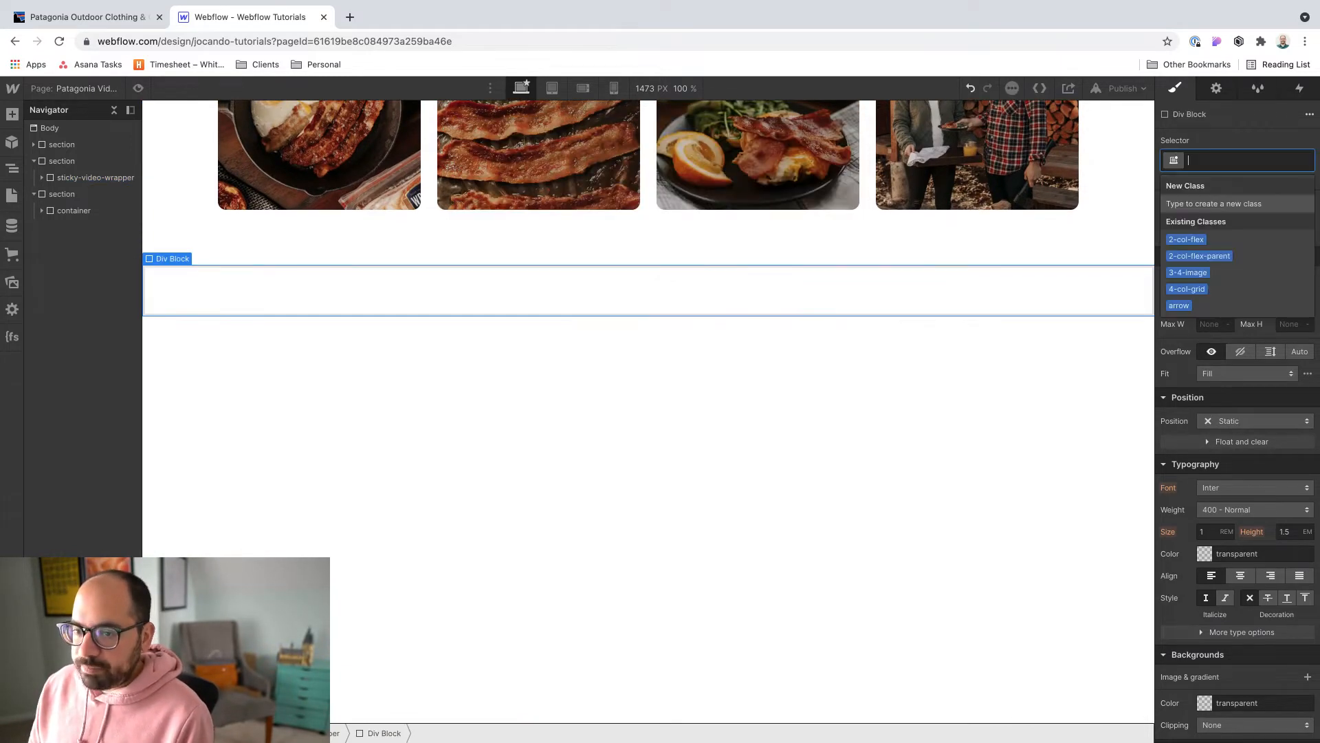
{"action": "type", "text": "sticky-video"}
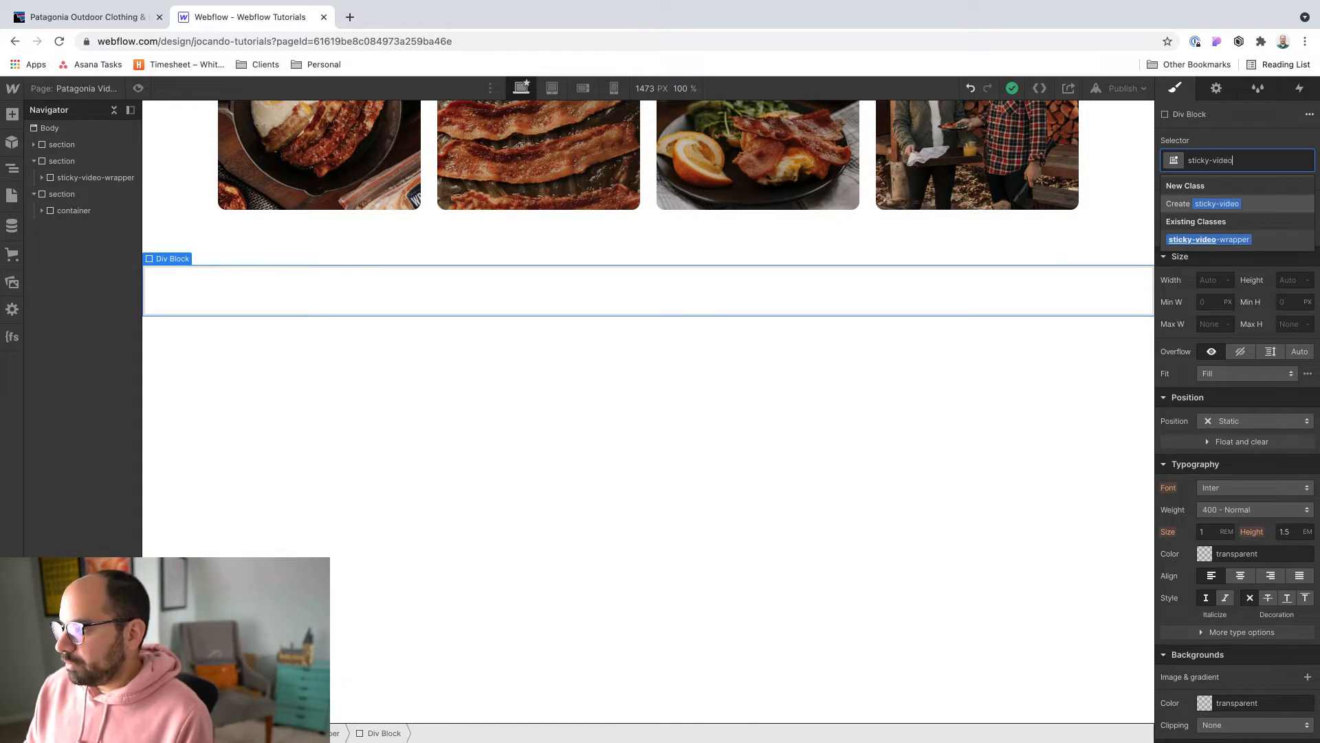
{"action": "key", "text": "Return"}
Set the sticky-video block's position to Sticky with a top offset of 0
{"action": "left_click", "coordinate": [1243, 421]}
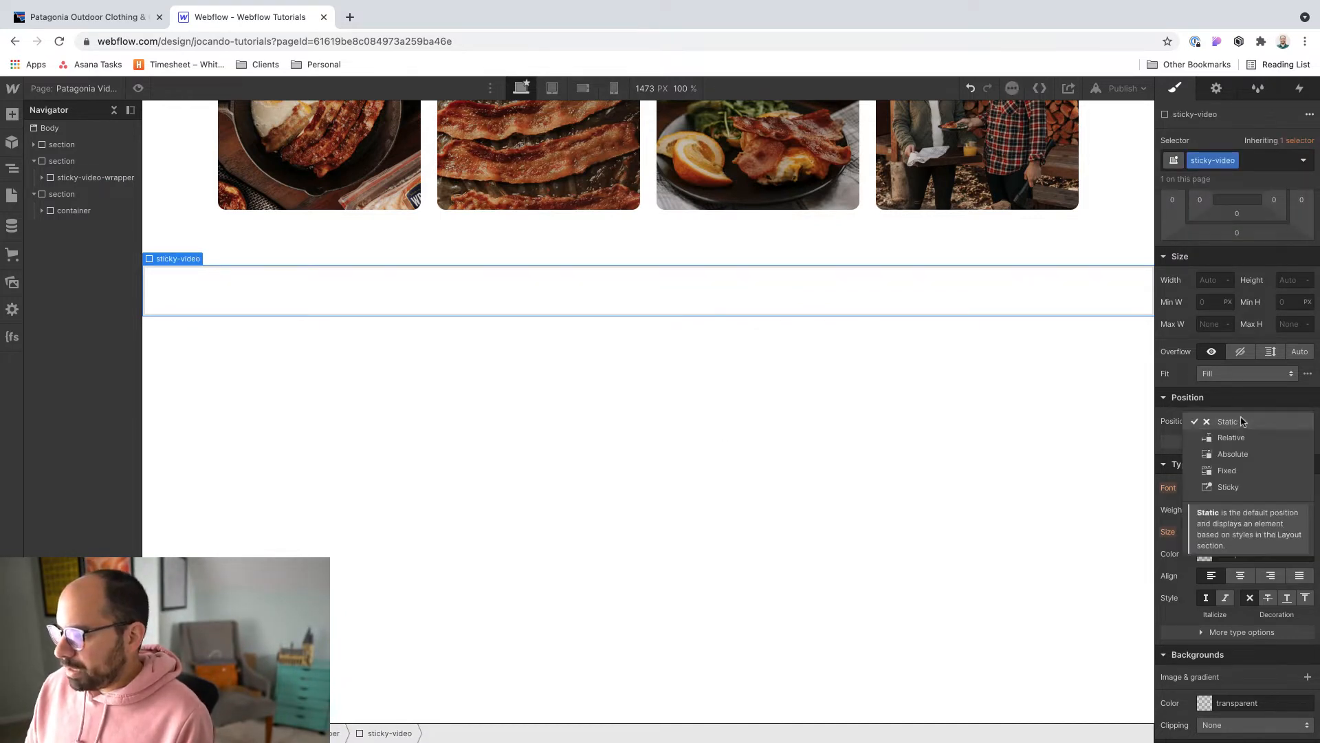
{"action": "left_click", "coordinate": [1228, 487]}
{"action": "left_click", "coordinate": [1254, 443]}
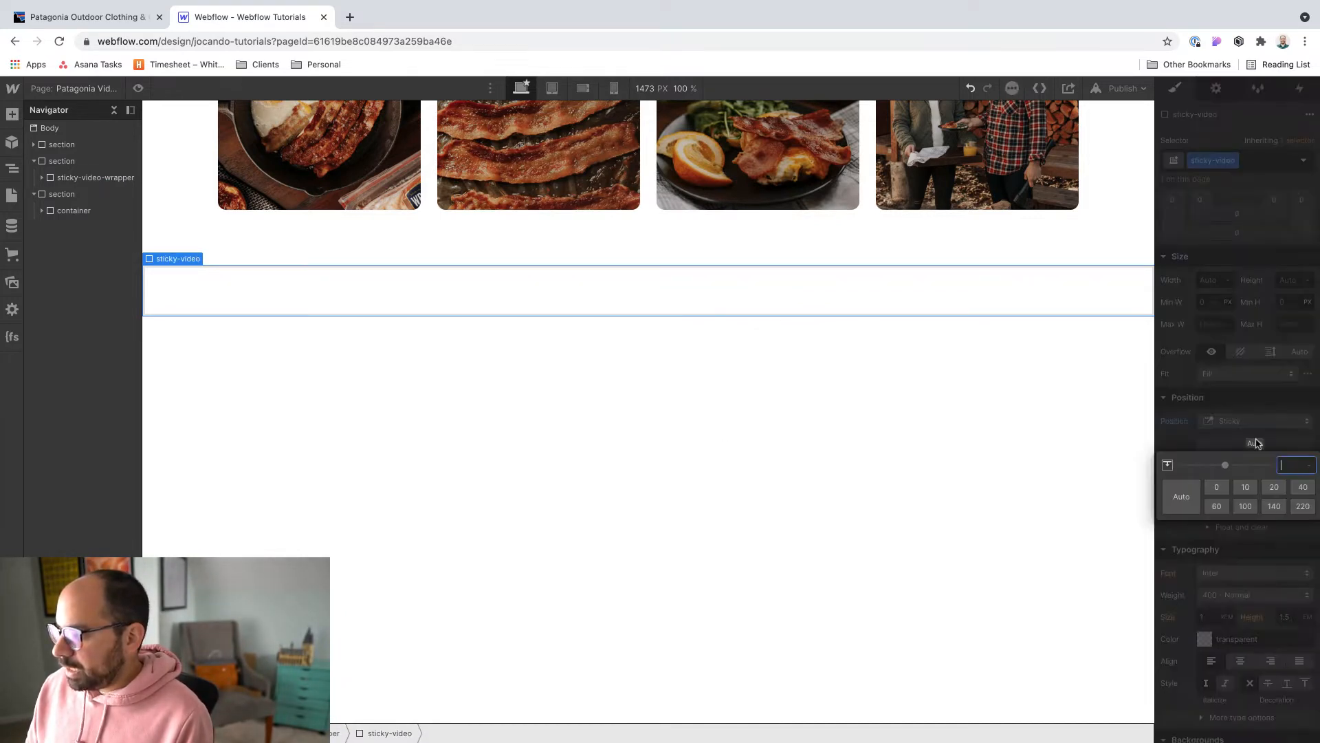
{"action": "type", "text": "0"}
{"action": "key", "text": "Return"}
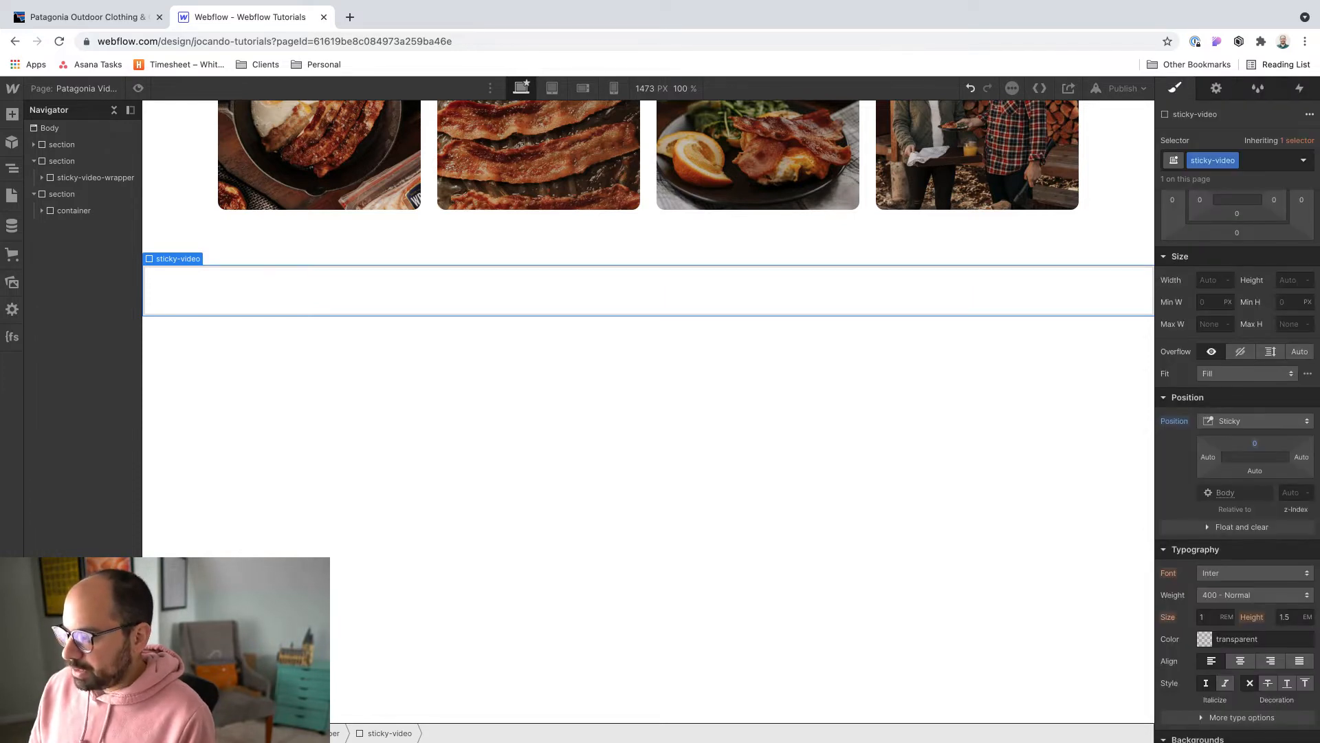
Give the sticky-video block a Pale Turquoise background colour and check its sticking behaviour on the canvas
{"action": "scroll", "coordinate": [1238, 447], "scroll_direction": "down", "scroll_amount": 5}
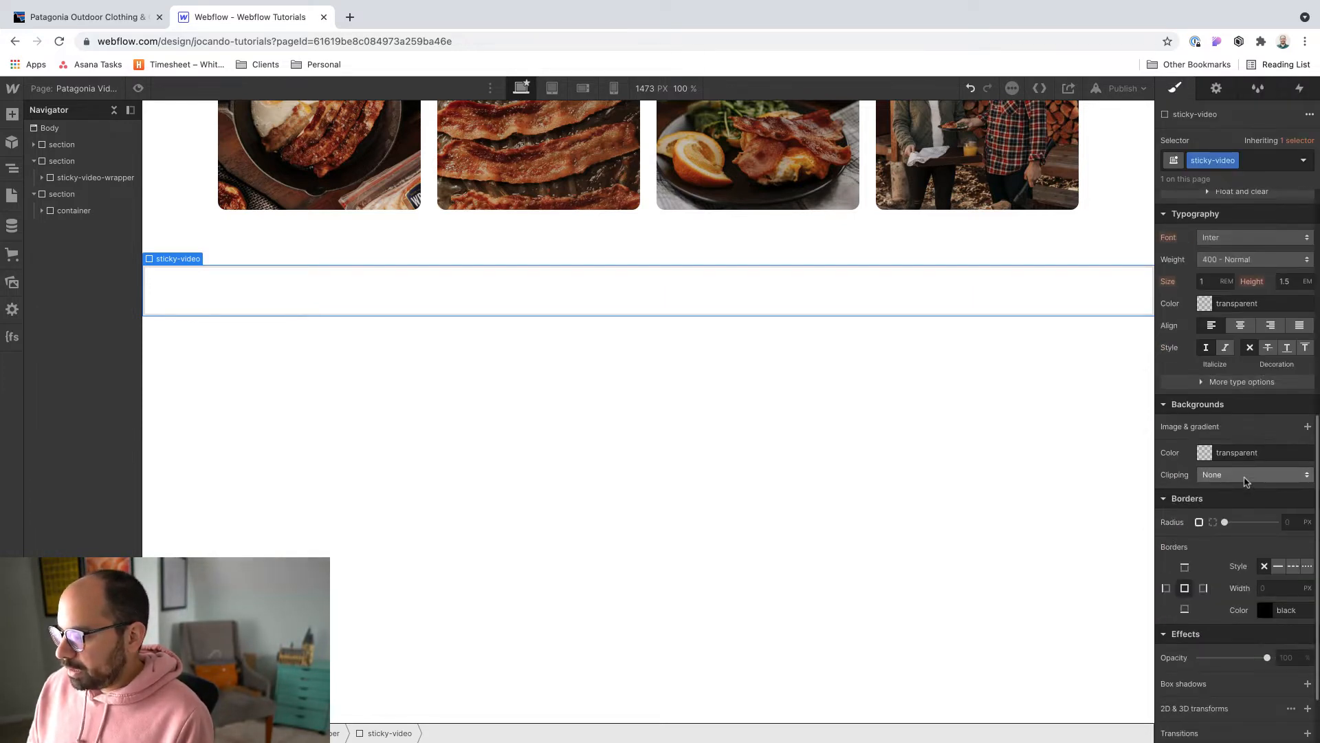
{"action": "left_click", "coordinate": [1206, 457]}
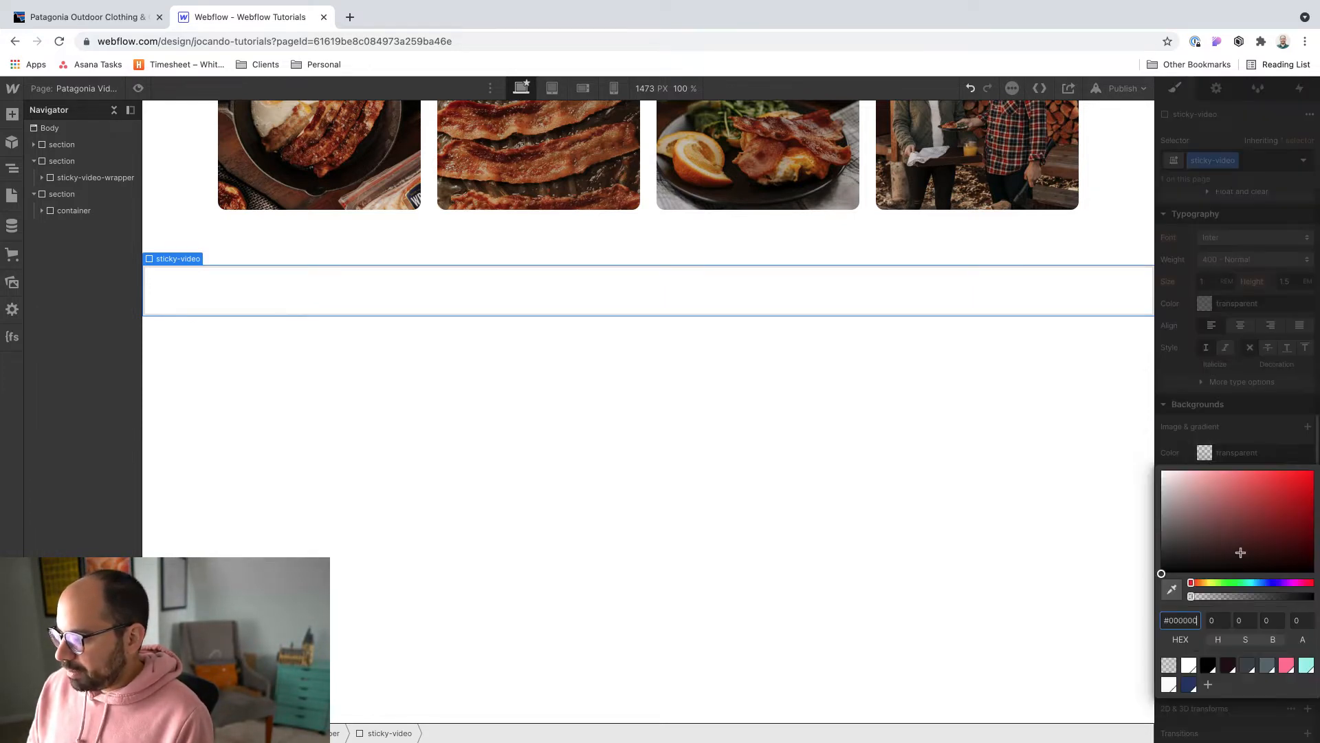
{"action": "left_click", "coordinate": [1306, 665]}
{"action": "scroll", "coordinate": [929, 509], "scroll_direction": "down", "scroll_amount": 3}
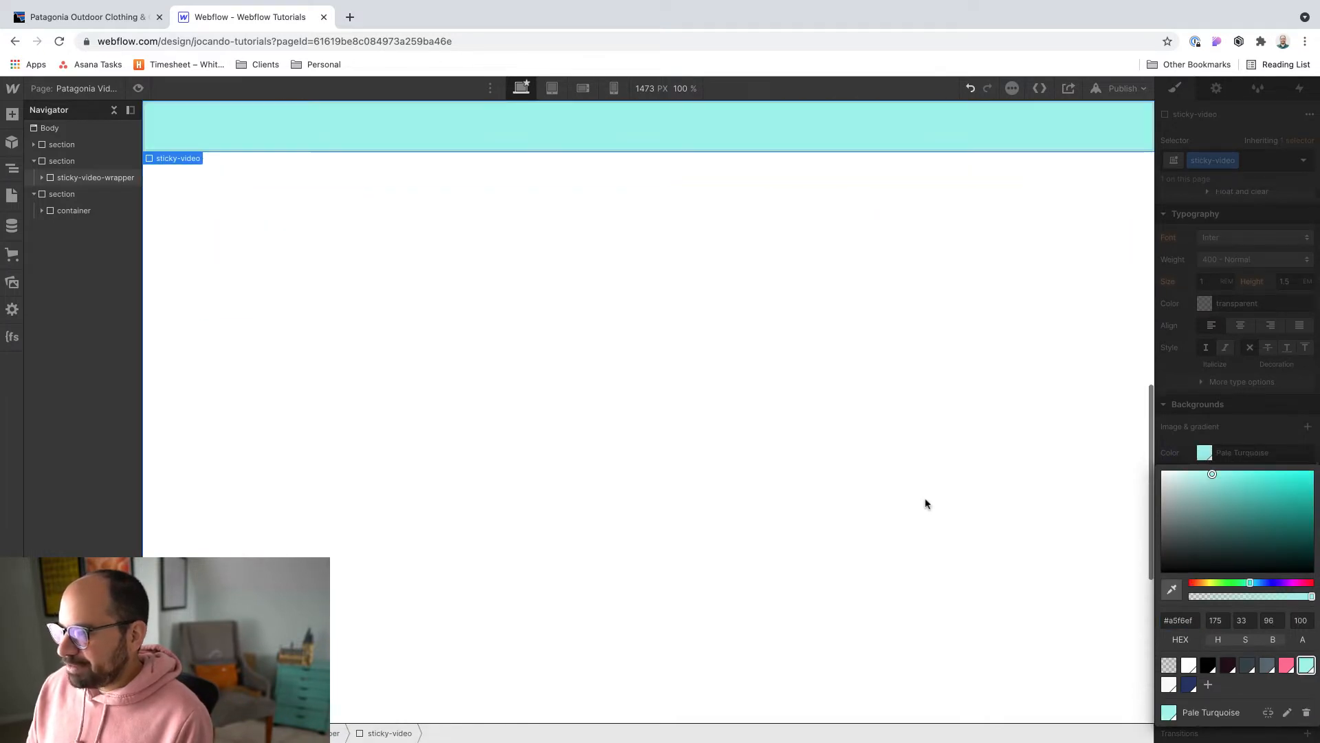
{"action": "scroll", "coordinate": [925, 504], "scroll_direction": "up", "scroll_amount": 8}
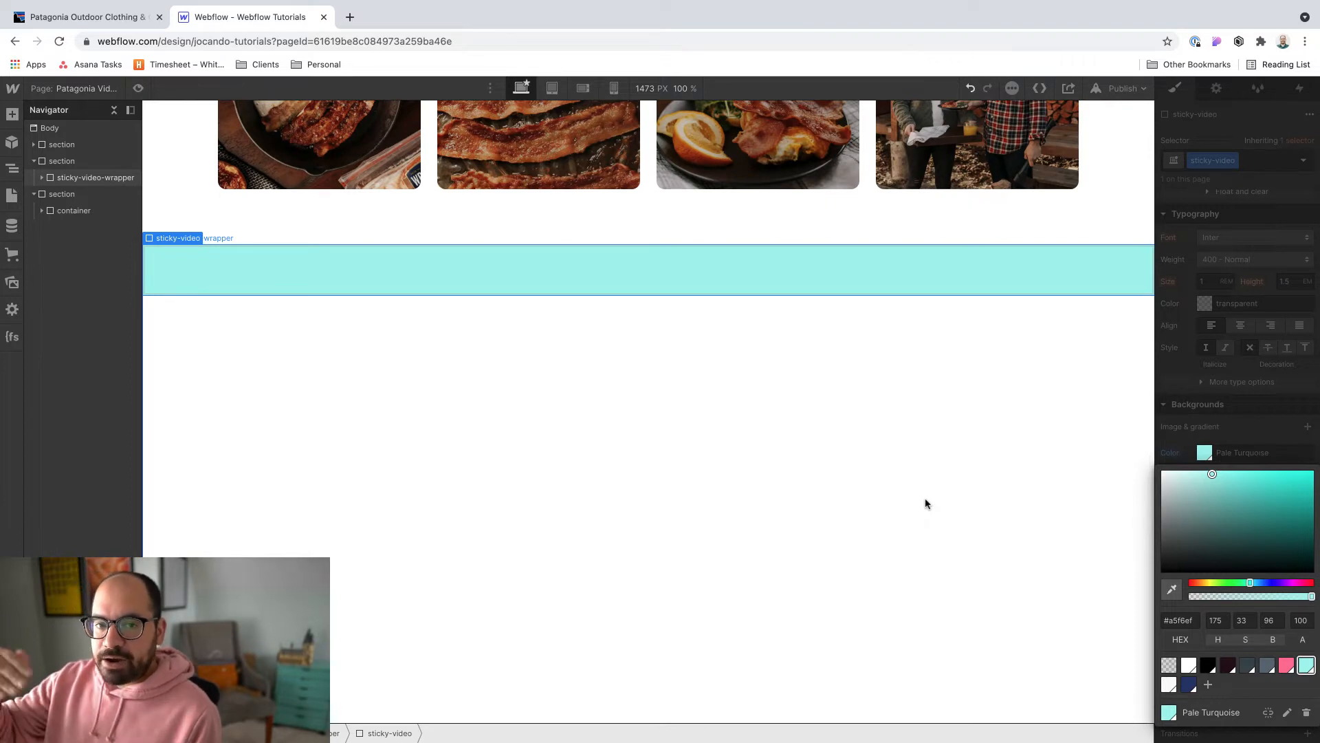
{"action": "left_click", "coordinate": [1169, 385]}
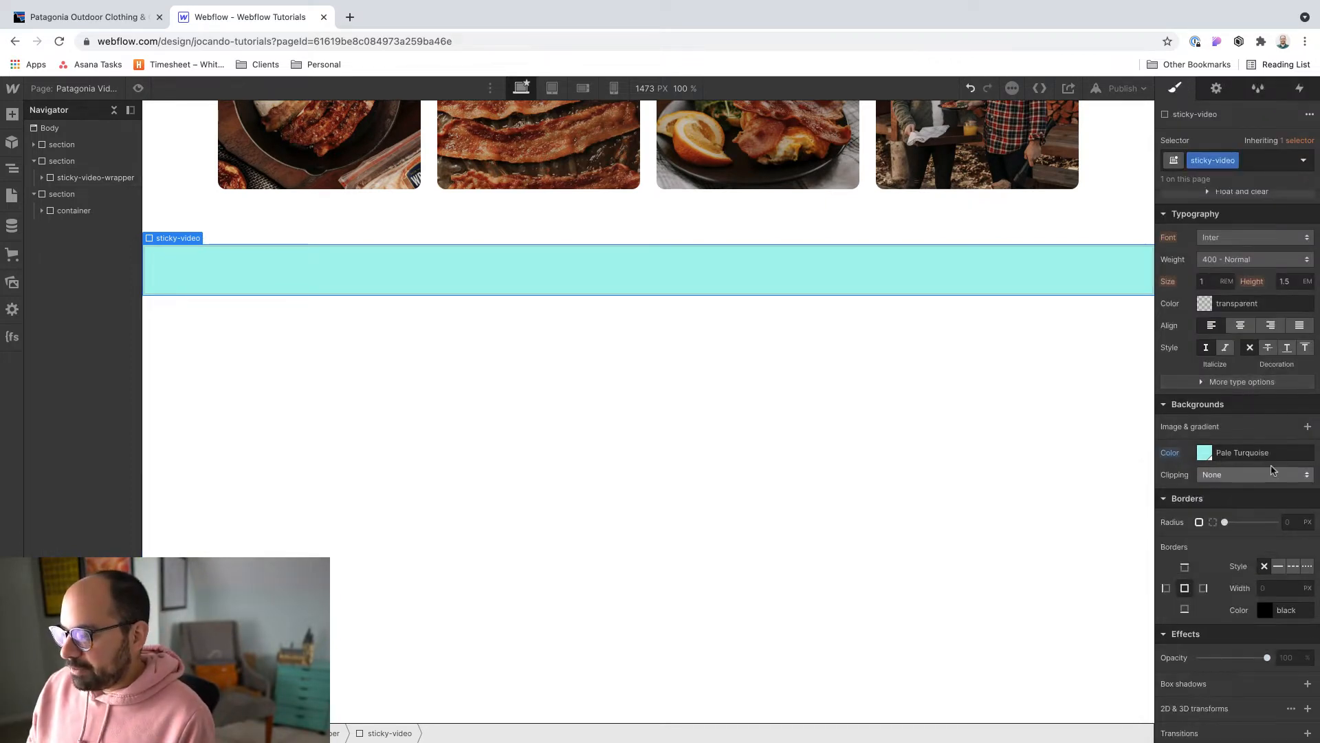
Set the sticky-video block's height to 100 VH and check how it sticks through the section on the canvas
{"action": "scroll", "coordinate": [1274, 464], "scroll_direction": "up", "scroll_amount": 6}
{"action": "left_click", "coordinate": [1292, 383]}
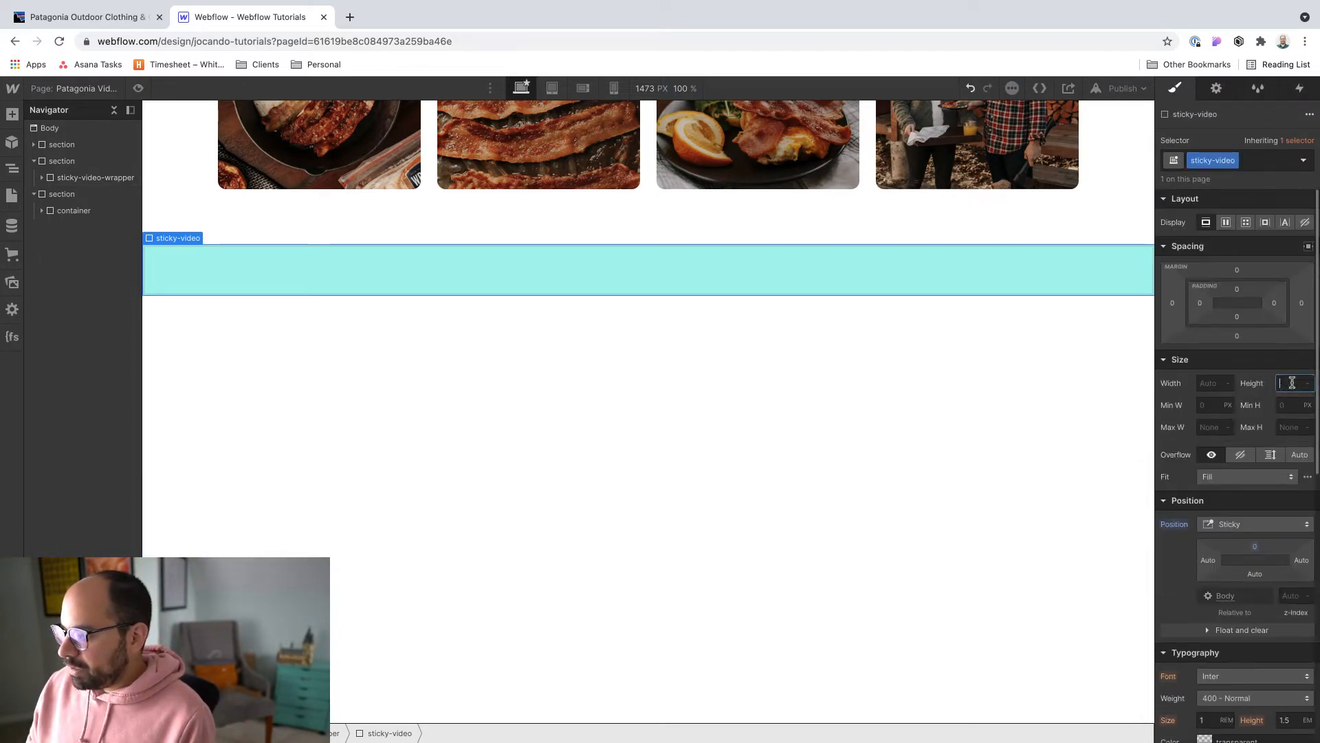
{"action": "type", "text": "100vh"}
{"action": "scroll", "coordinate": [875, 433], "scroll_direction": "down", "scroll_amount": 2}
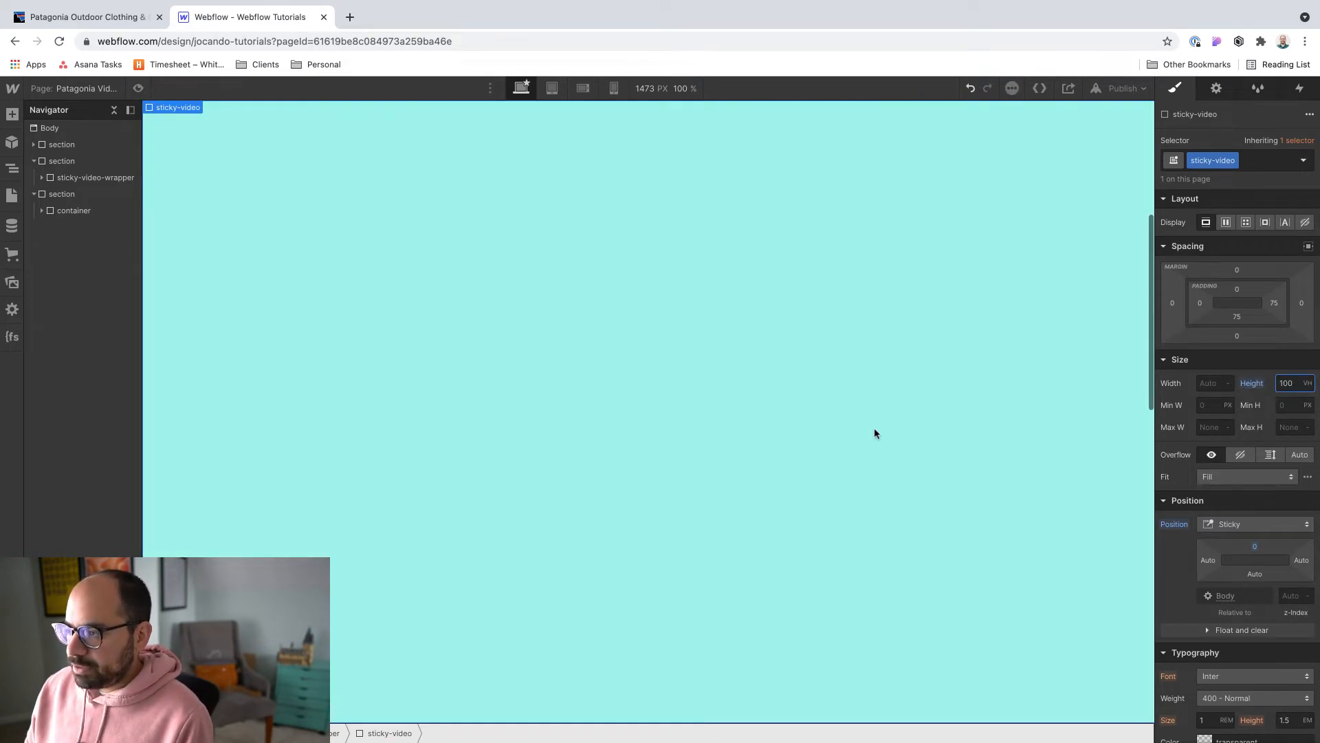
{"action": "scroll", "coordinate": [875, 433], "scroll_direction": "down", "scroll_amount": 2}
{"action": "scroll", "coordinate": [875, 433], "scroll_direction": "up", "scroll_amount": 5}
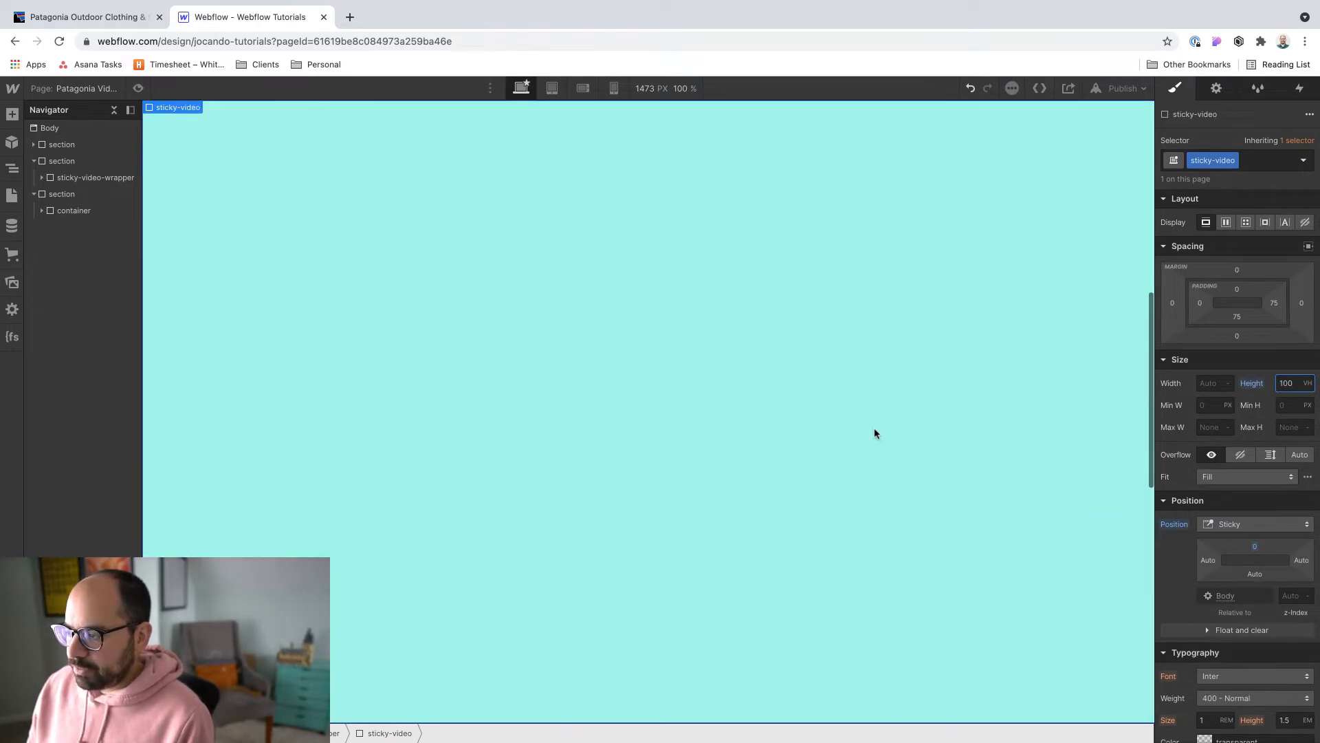
{"action": "scroll", "coordinate": [875, 433], "scroll_direction": "up", "scroll_amount": 1}
{"action": "scroll", "coordinate": [875, 434], "scroll_direction": "down", "scroll_amount": 3}
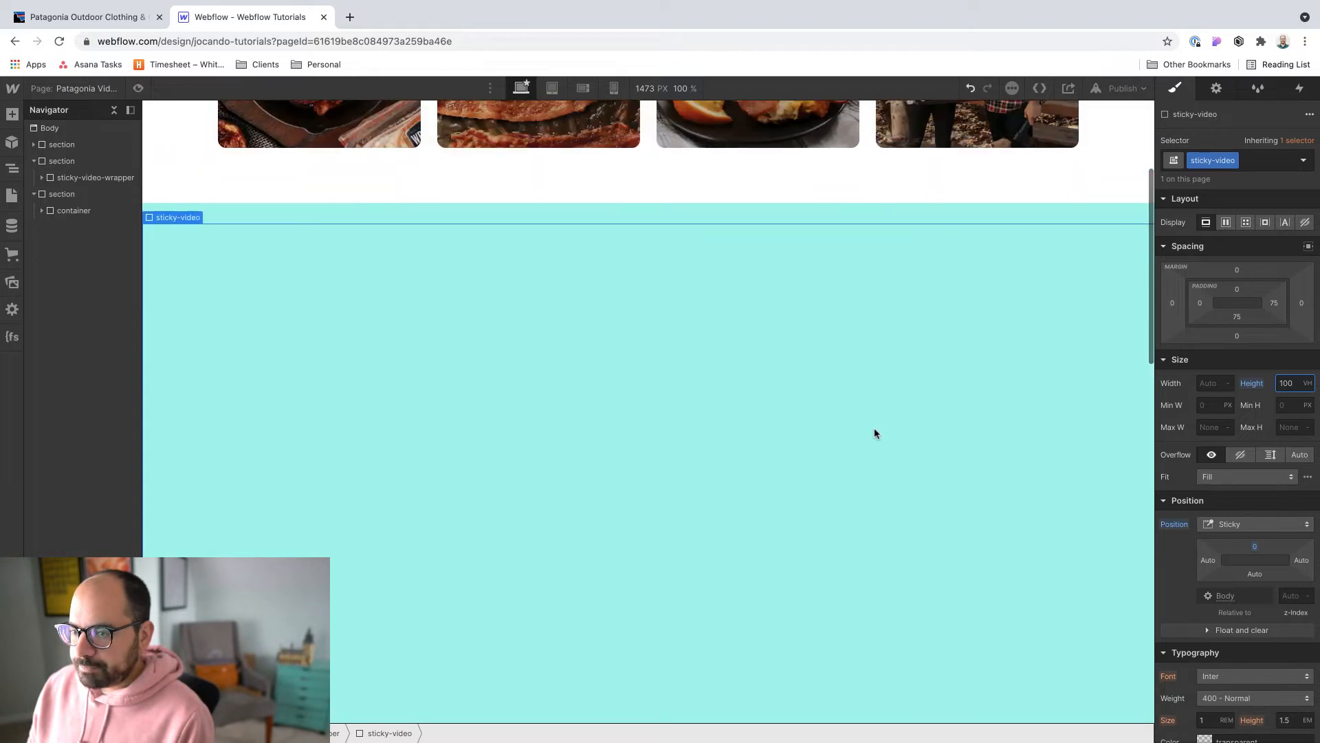
{"action": "scroll", "coordinate": [1077, 409], "scroll_direction": "up", "scroll_amount": 1}
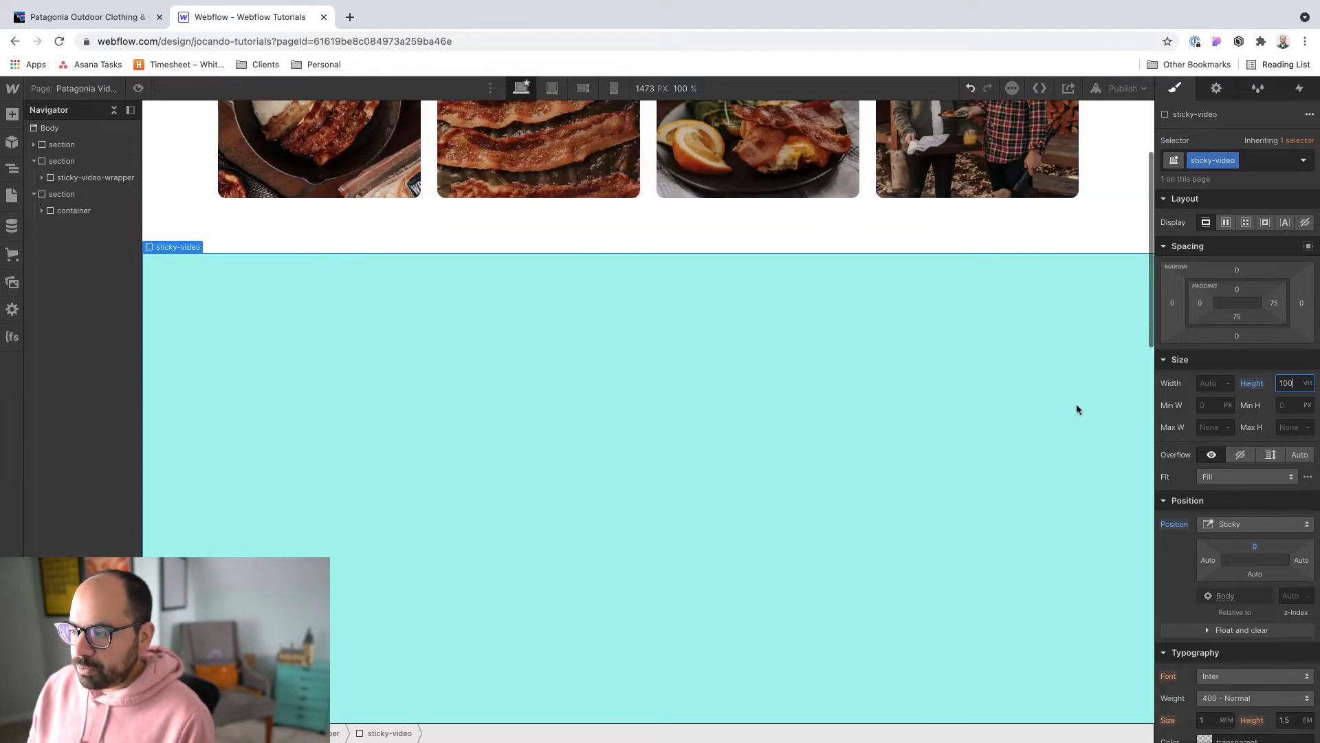
Inspect the overflow and size settings of the sticky-video block's parents, from sticky-video-wrapper up to the Body
{"action": "left_click", "coordinate": [41, 177]}
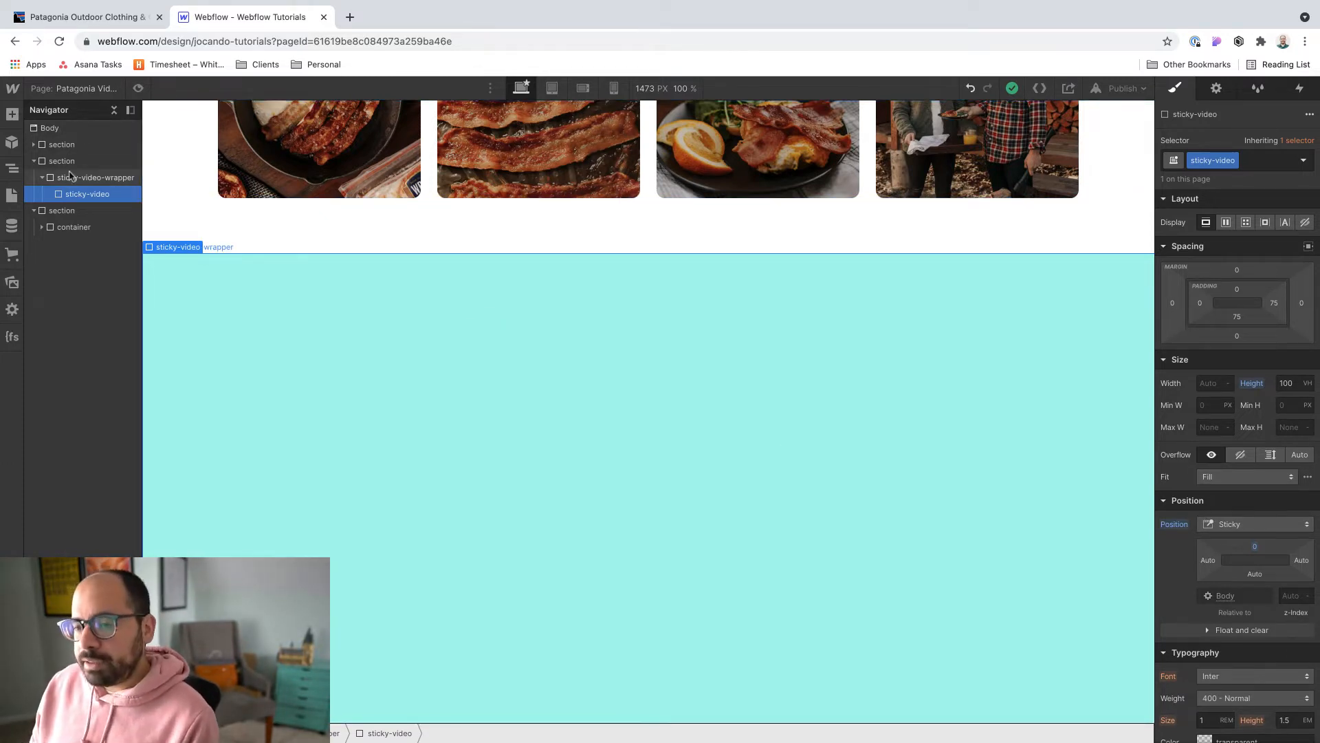
{"action": "key", "text": "Up"}
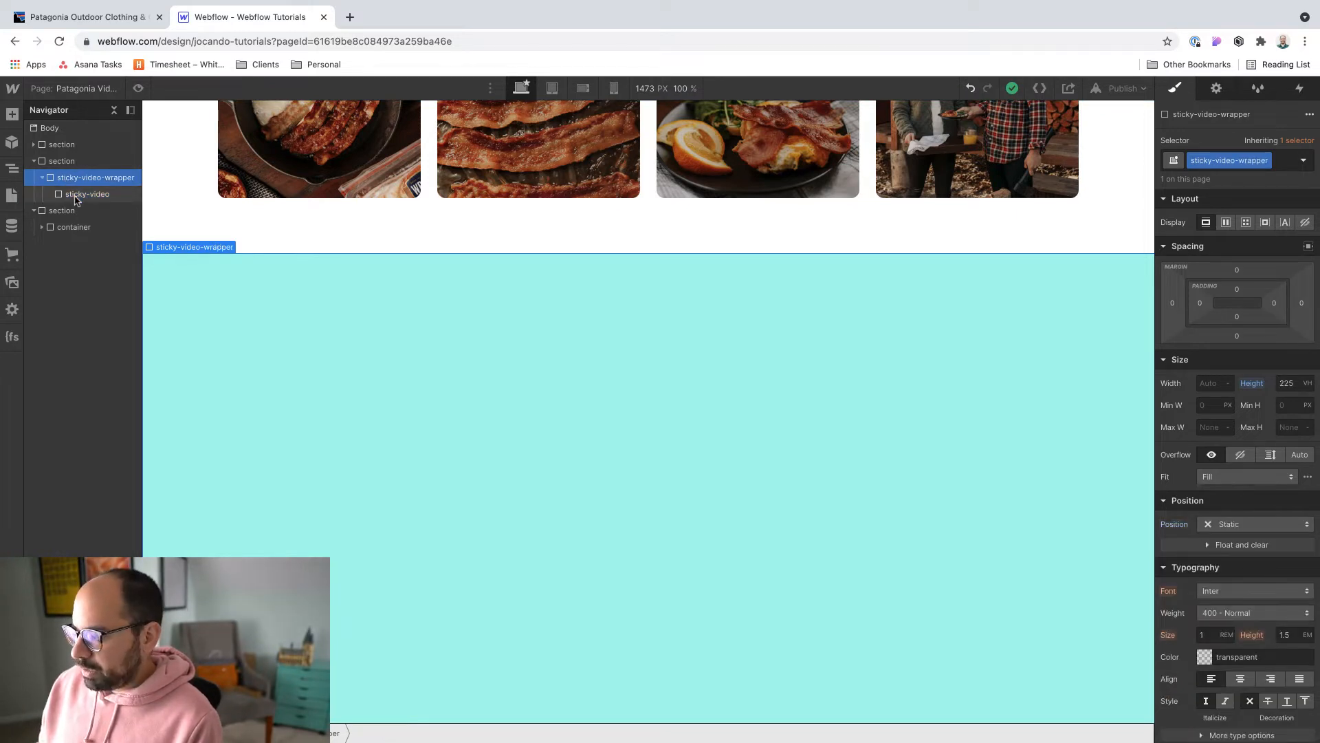
{"action": "key", "text": "Up"}
{"action": "key", "text": "Up"}
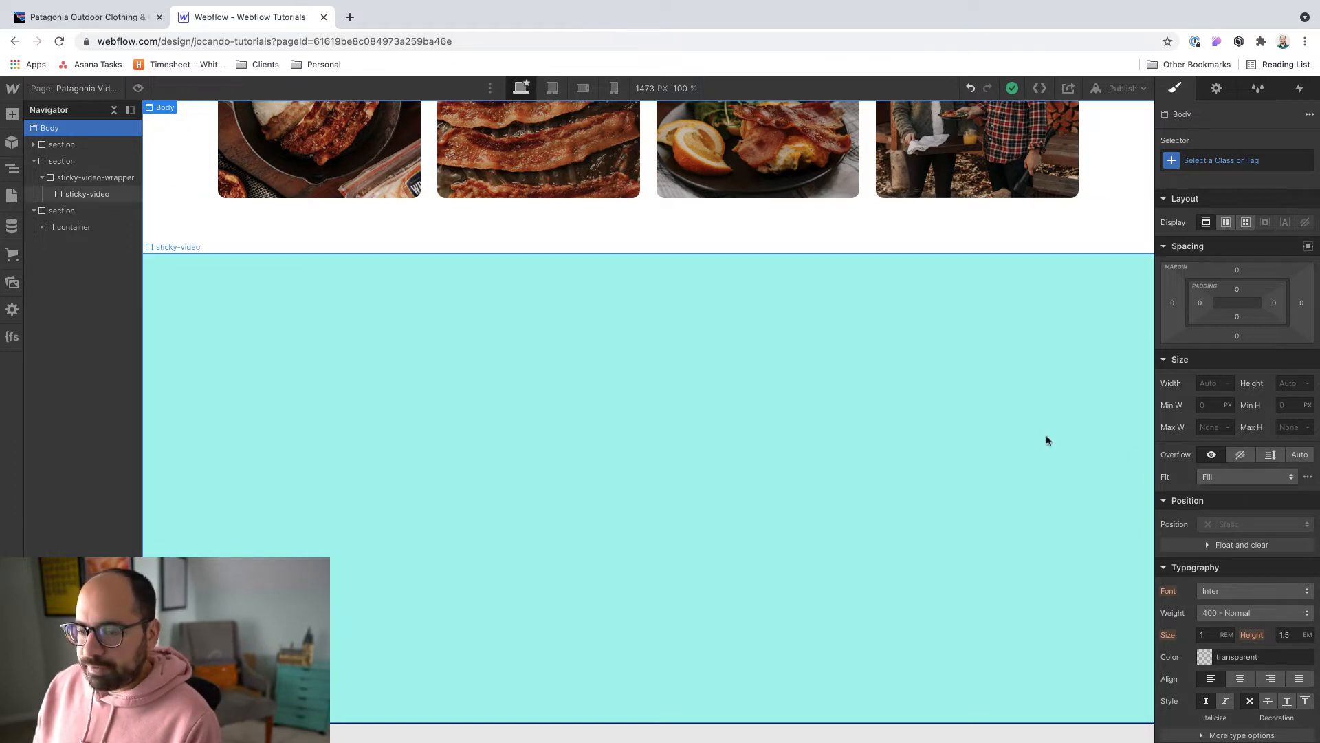
{"action": "left_click", "coordinate": [113, 186]}
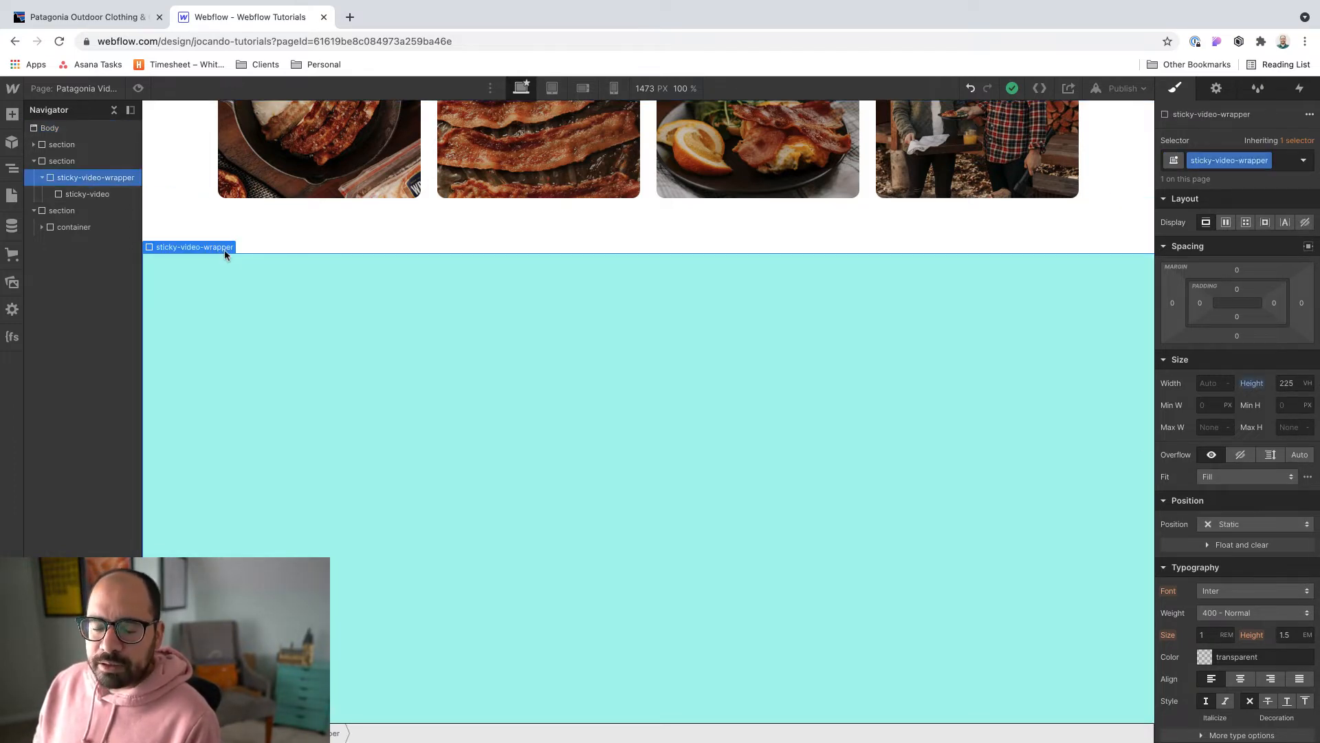
Add an image inside the sticky-video block and give it the existing image-cover class
{"action": "left_click", "coordinate": [401, 328]}
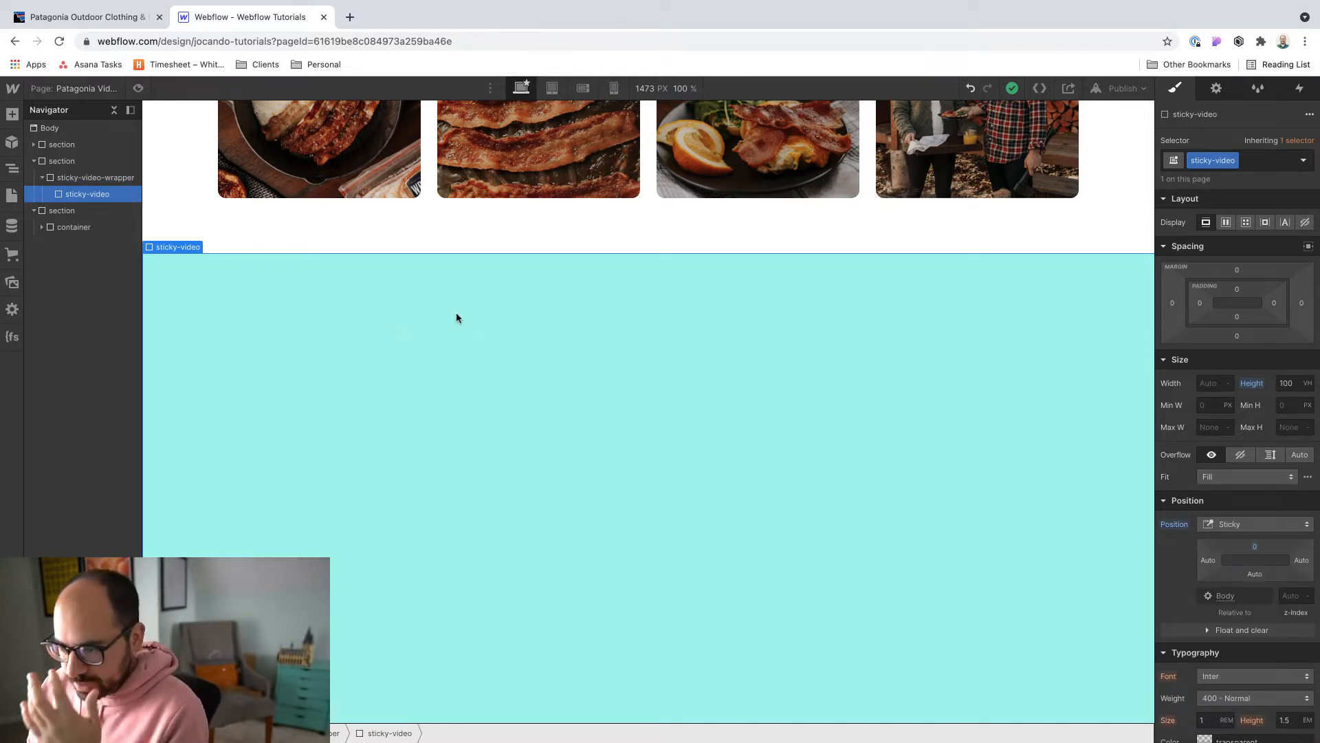
{"action": "scroll", "coordinate": [456, 315], "scroll_direction": "down", "scroll_amount": 1}
{"action": "key", "text": "super+k"}
{"action": "type", "text": "ima"}
{"action": "key", "text": "Return"}
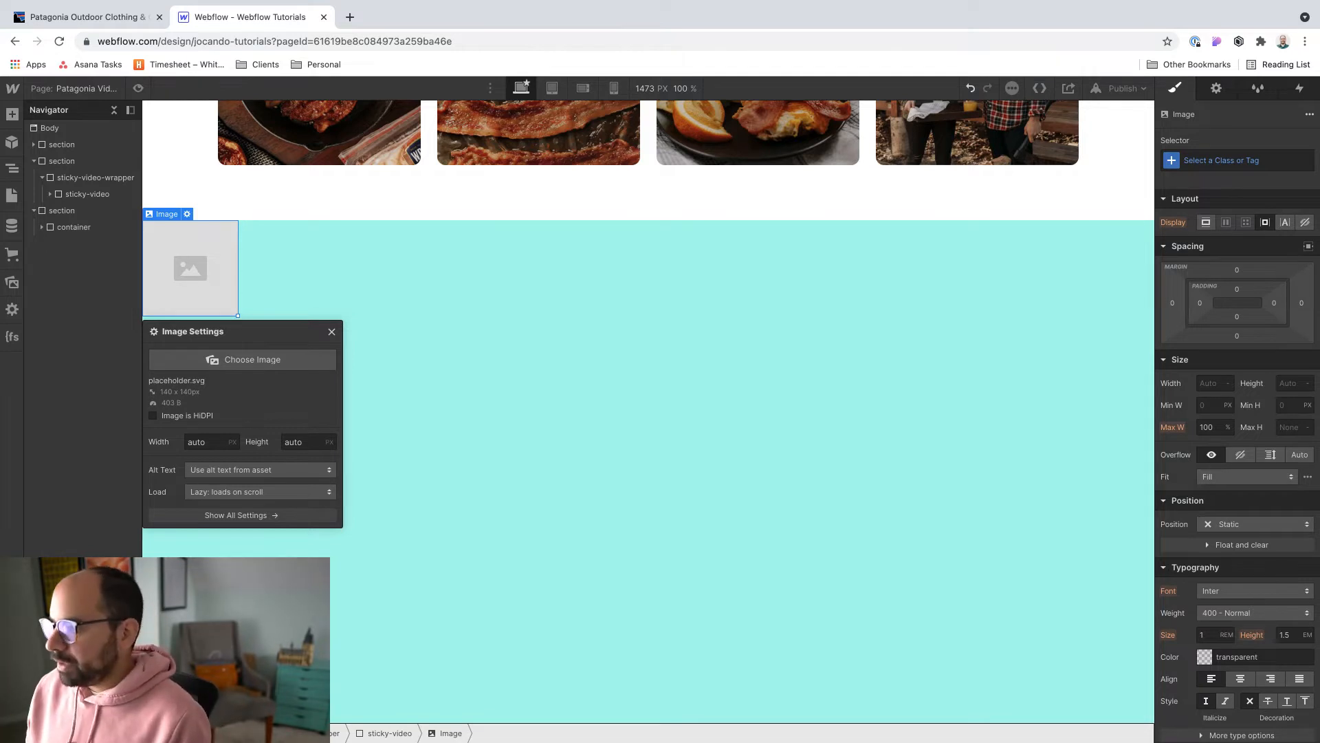
{"action": "key", "text": "super+Return"}
{"action": "type", "text": "image-co"}
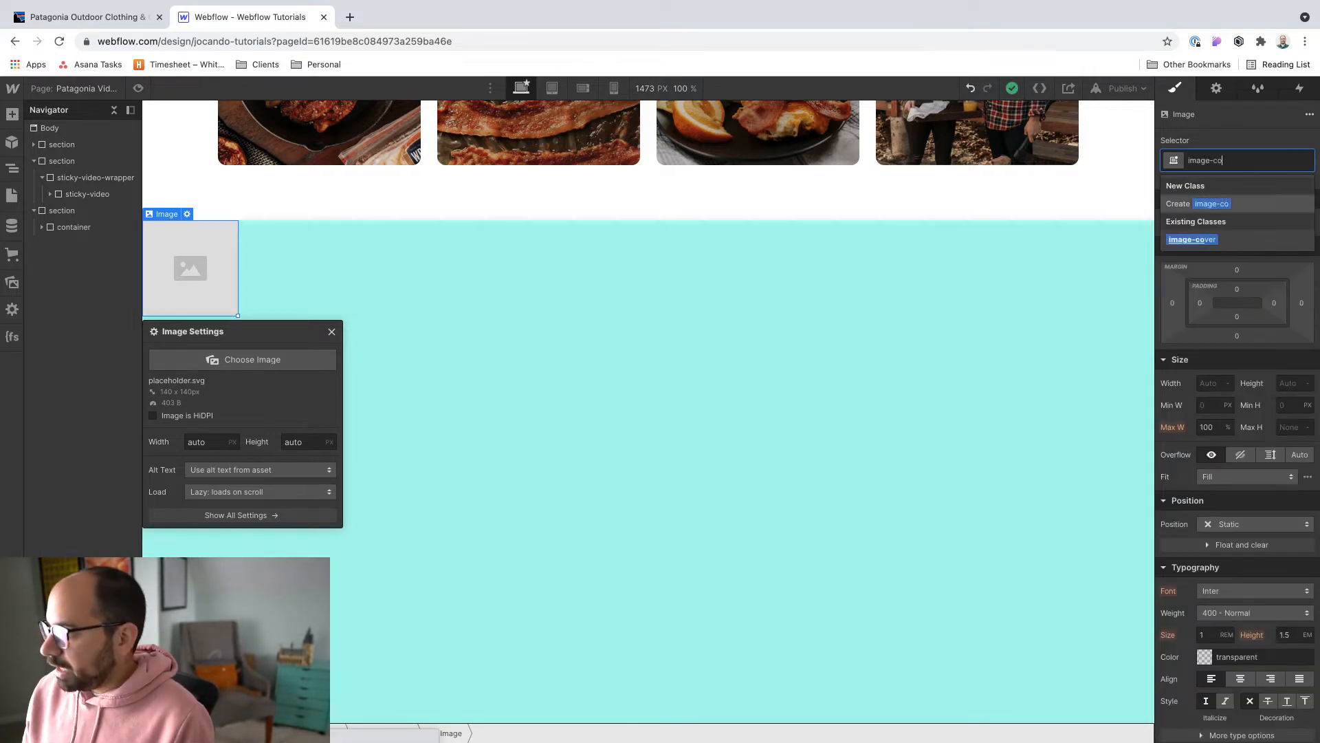
{"action": "left_click", "coordinate": [1192, 239]}
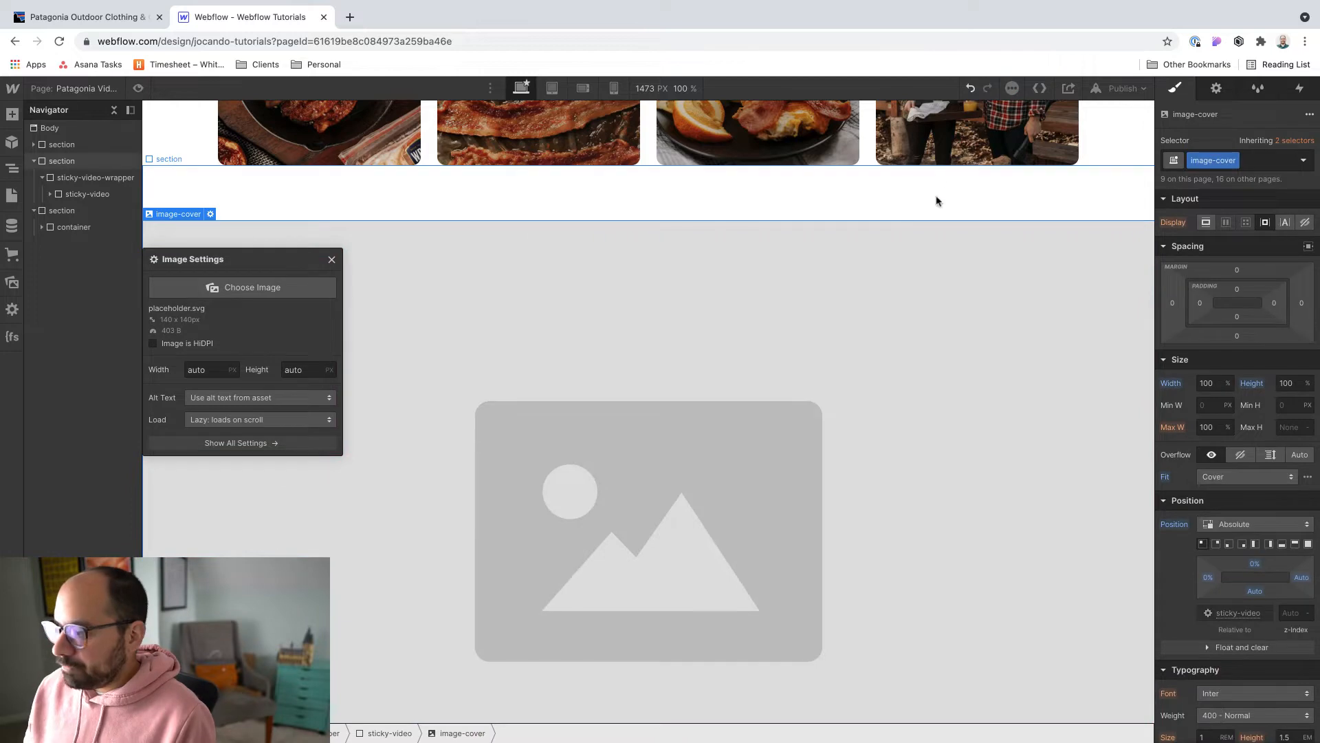
Use hero.jpg from the assets as the source of the image-cover image
{"action": "left_click", "coordinate": [226, 296]}
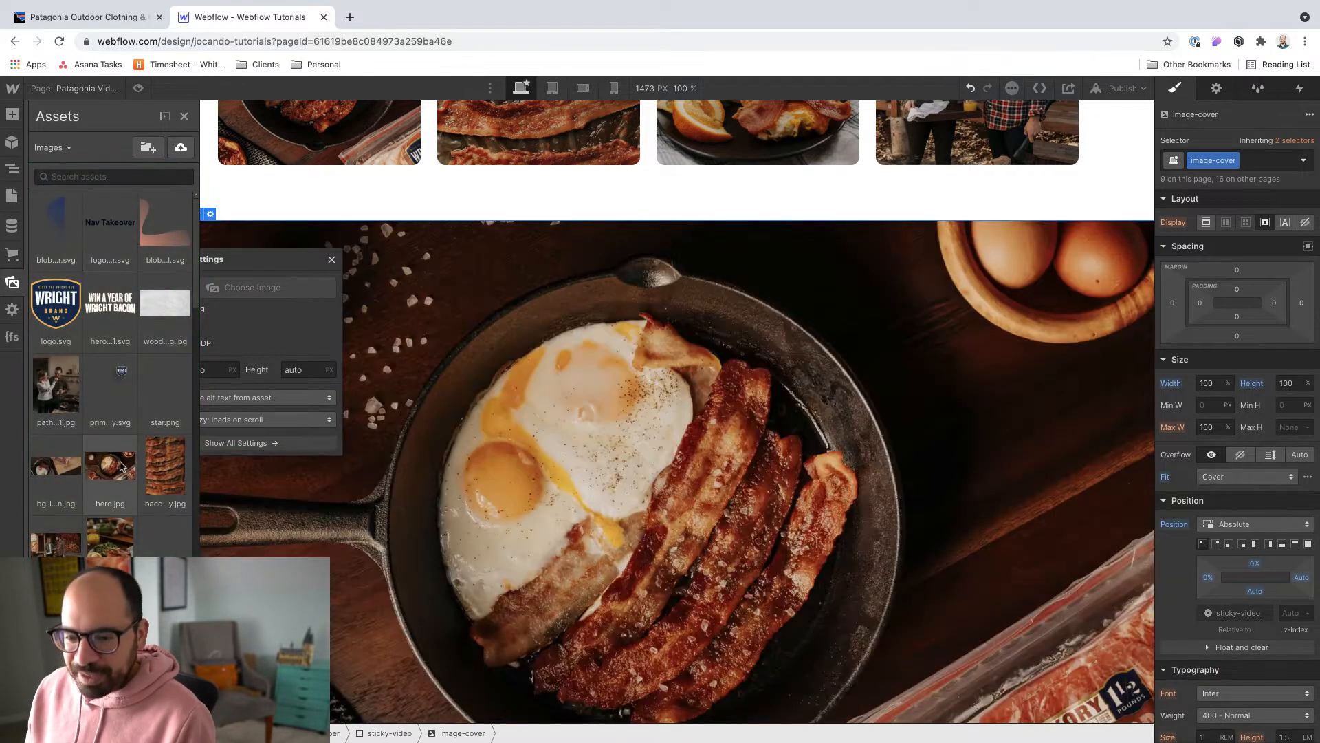
{"action": "left_click", "coordinate": [124, 465]}
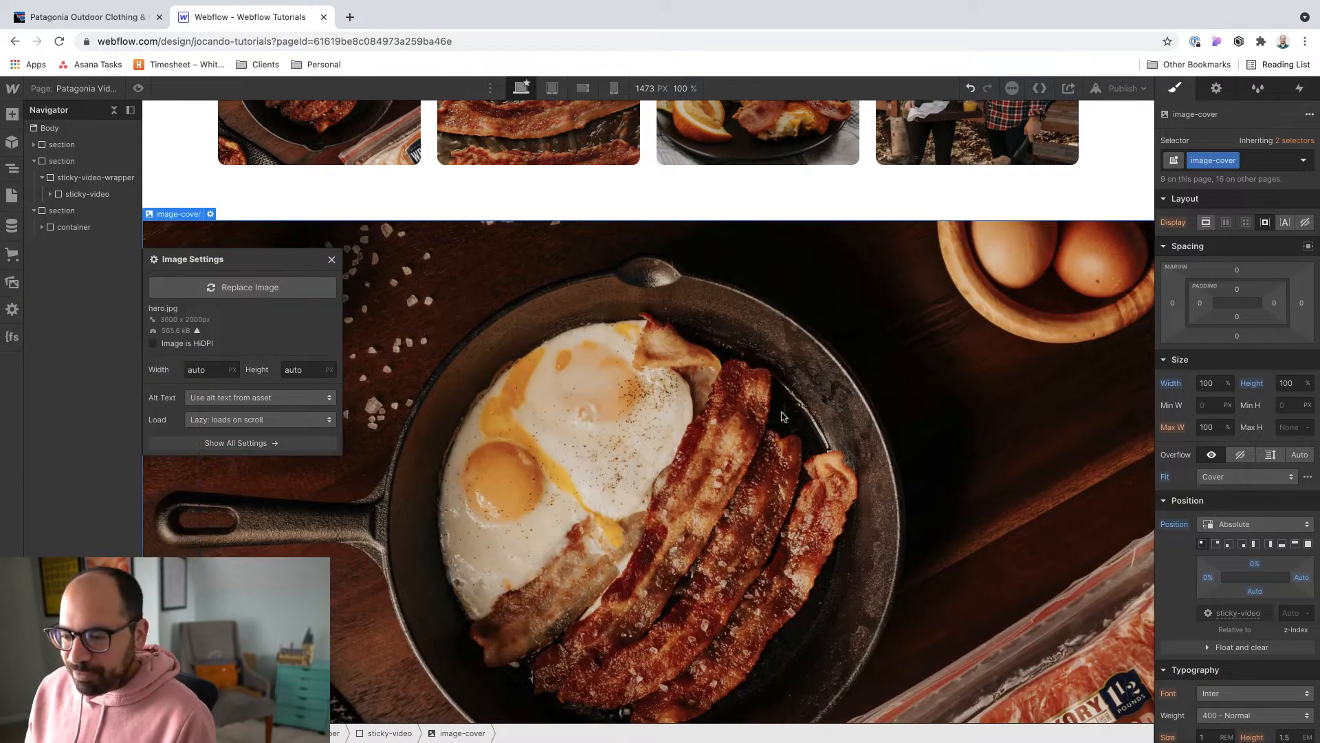
{"action": "left_click", "coordinate": [331, 260]}
{"action": "scroll", "coordinate": [615, 385], "scroll_direction": "down", "scroll_amount": 2}
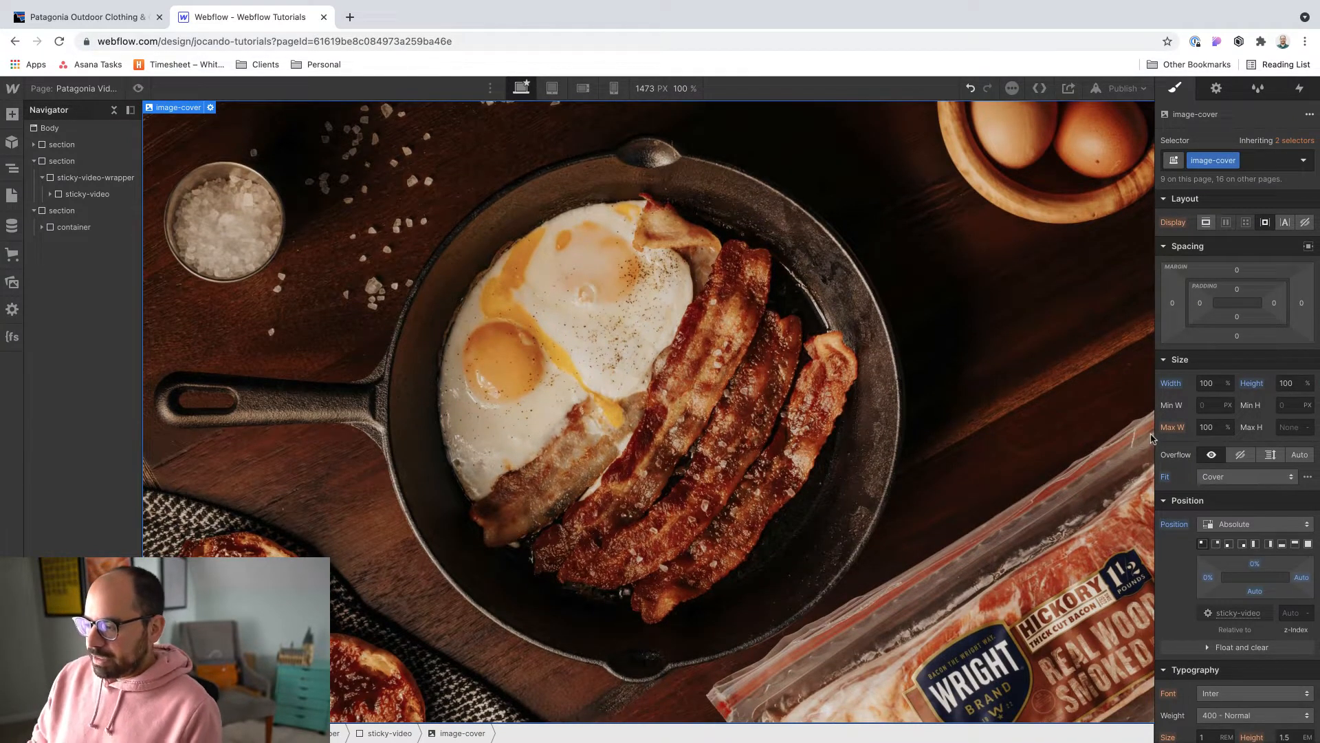
Add a div block after the image inside sticky-video and give it the new class absolute-center
{"action": "left_click", "coordinate": [470, 261]}
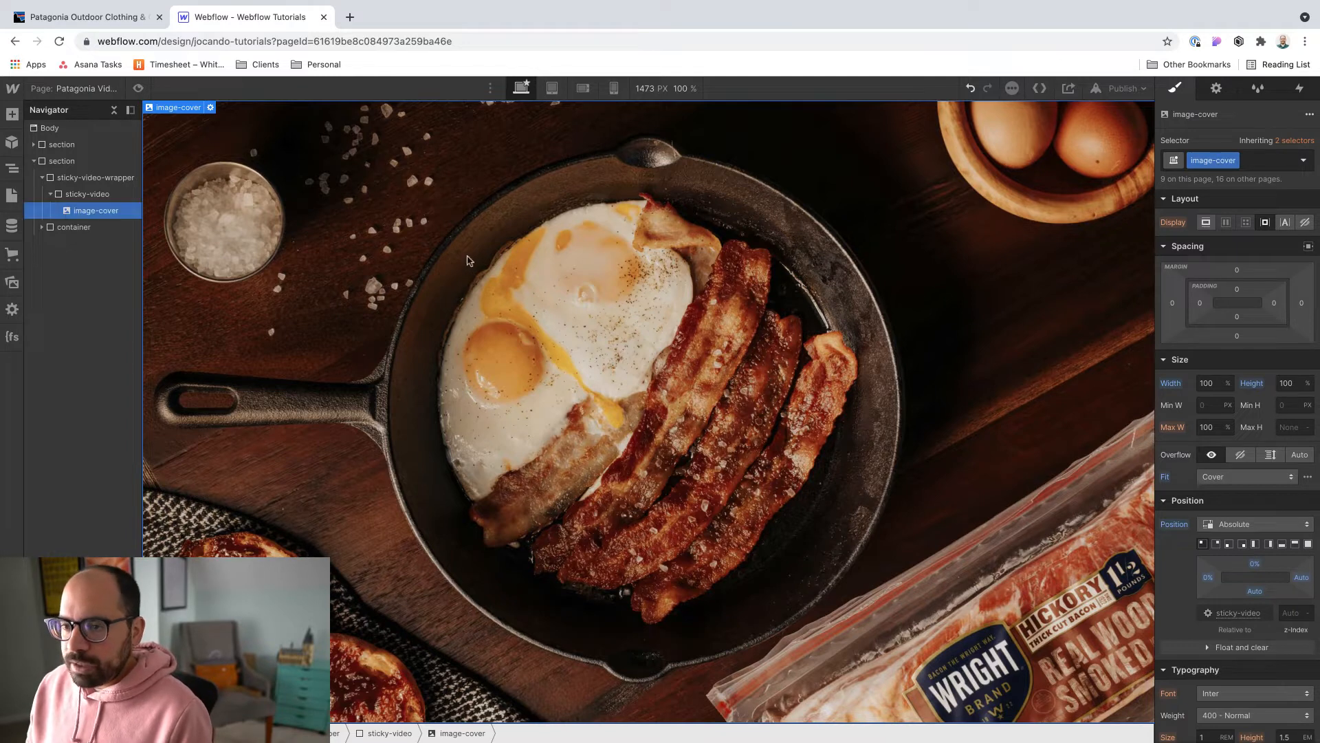
{"action": "key", "text": "super+e"}
{"action": "type", "text": "di"}
{"action": "key", "text": "Return"}
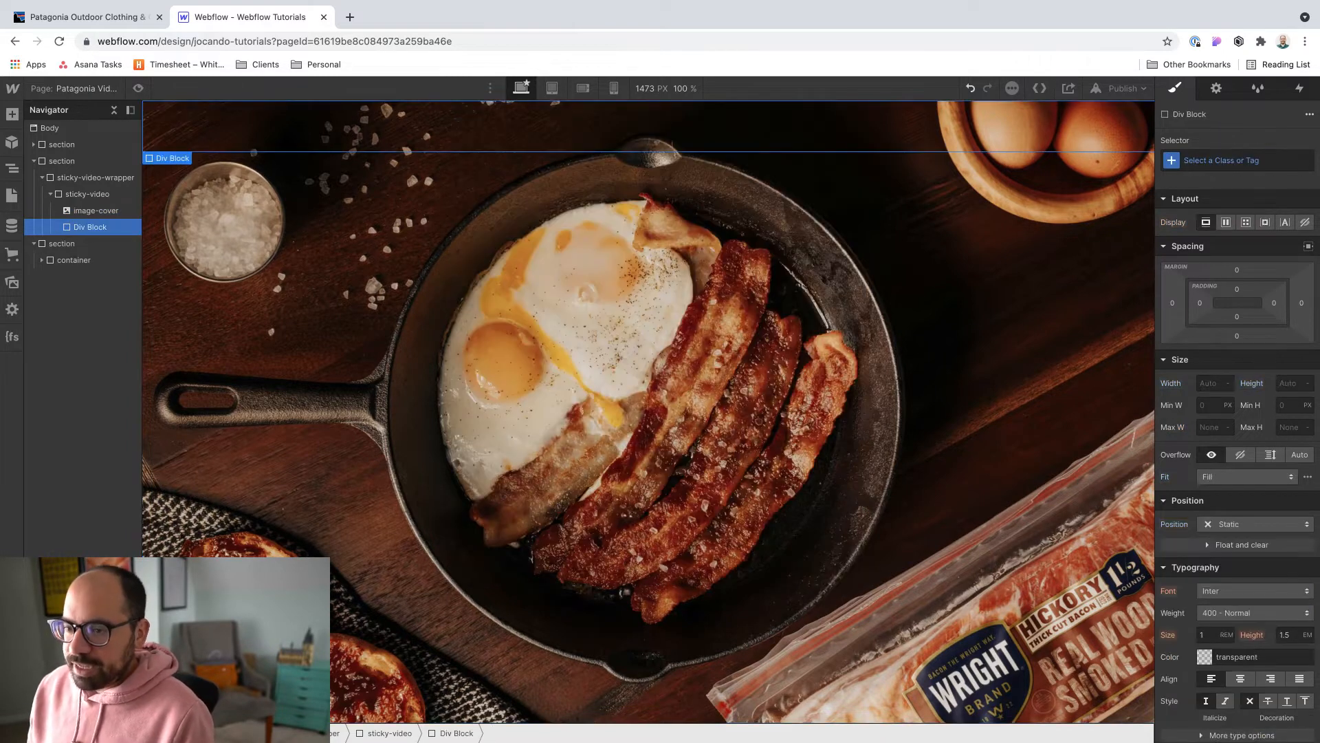
{"action": "key", "text": "Return"}
{"action": "type", "text": "abosl"}
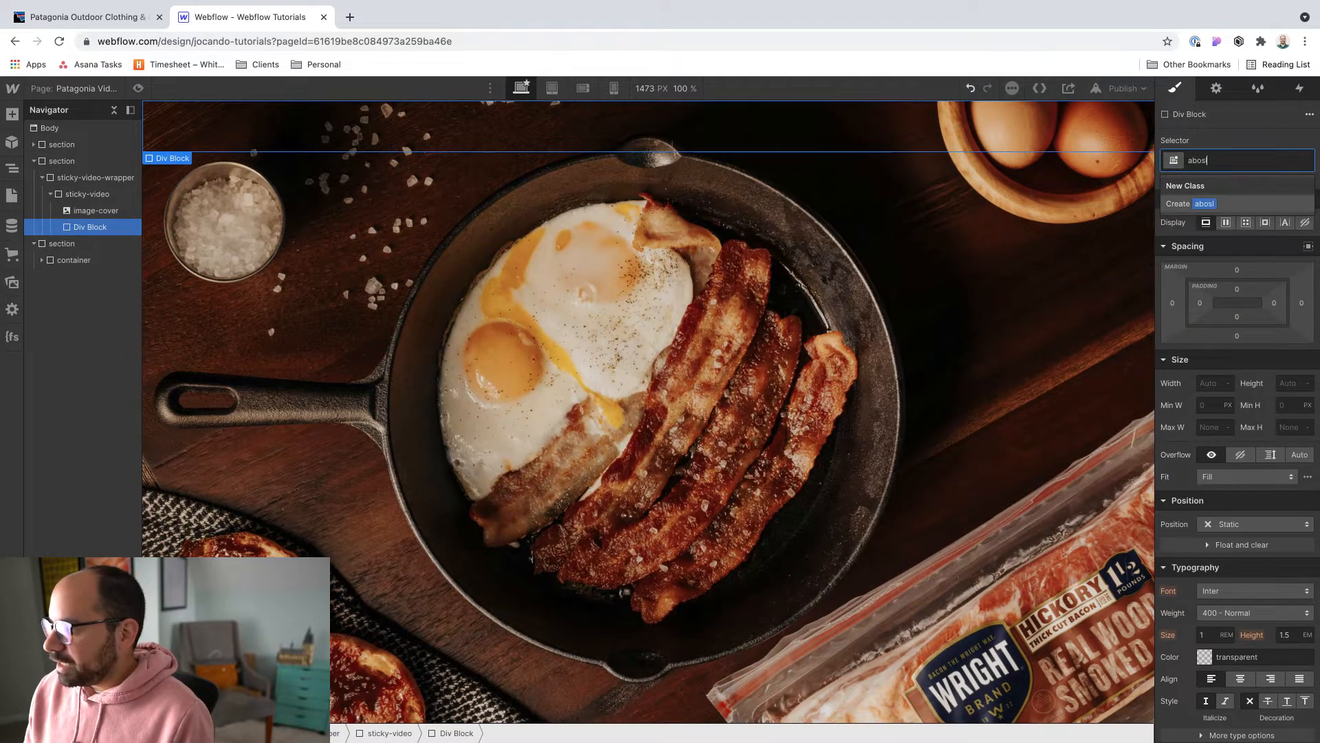
{"action": "key", "text": "BackSpace"}
{"action": "key", "text": "BackSpace"}
{"action": "key", "text": "BackSpace"}
{"action": "type", "text": "solut"}
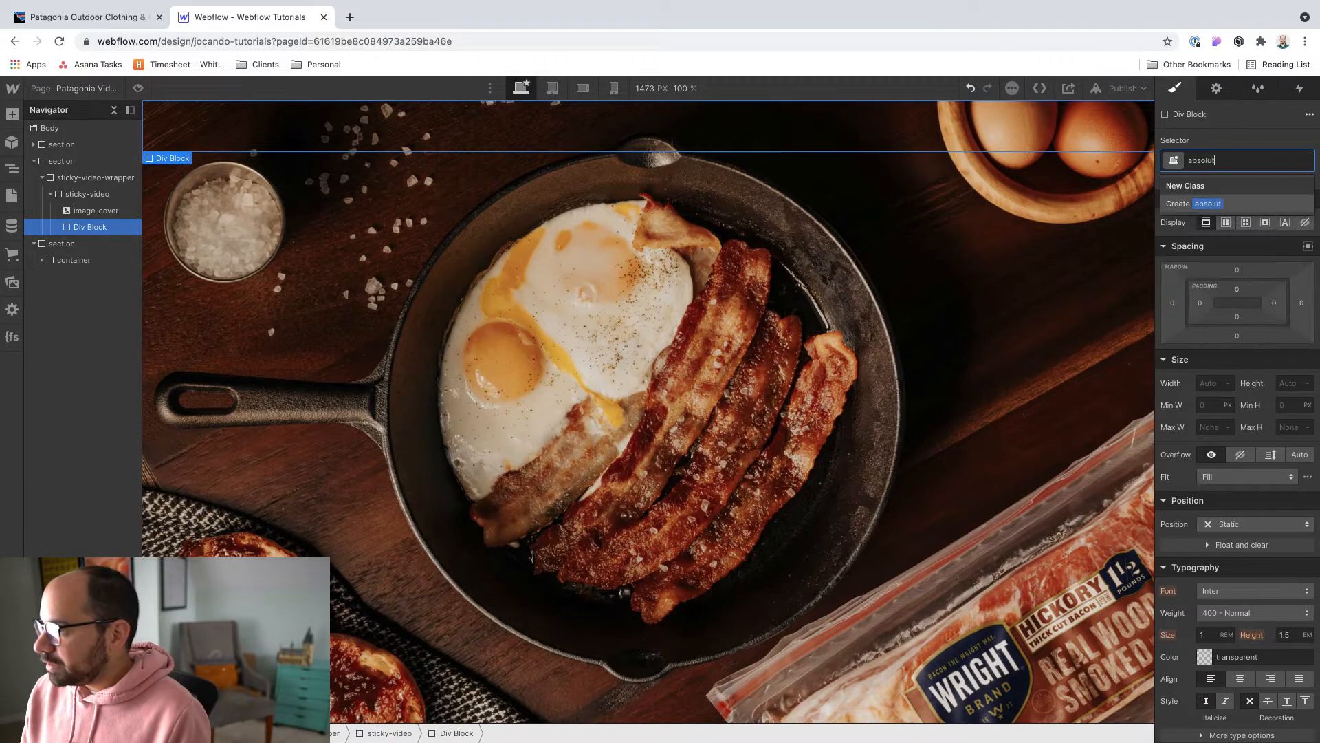
{"action": "type", "text": "e-center"}
{"action": "key", "text": "Return"}
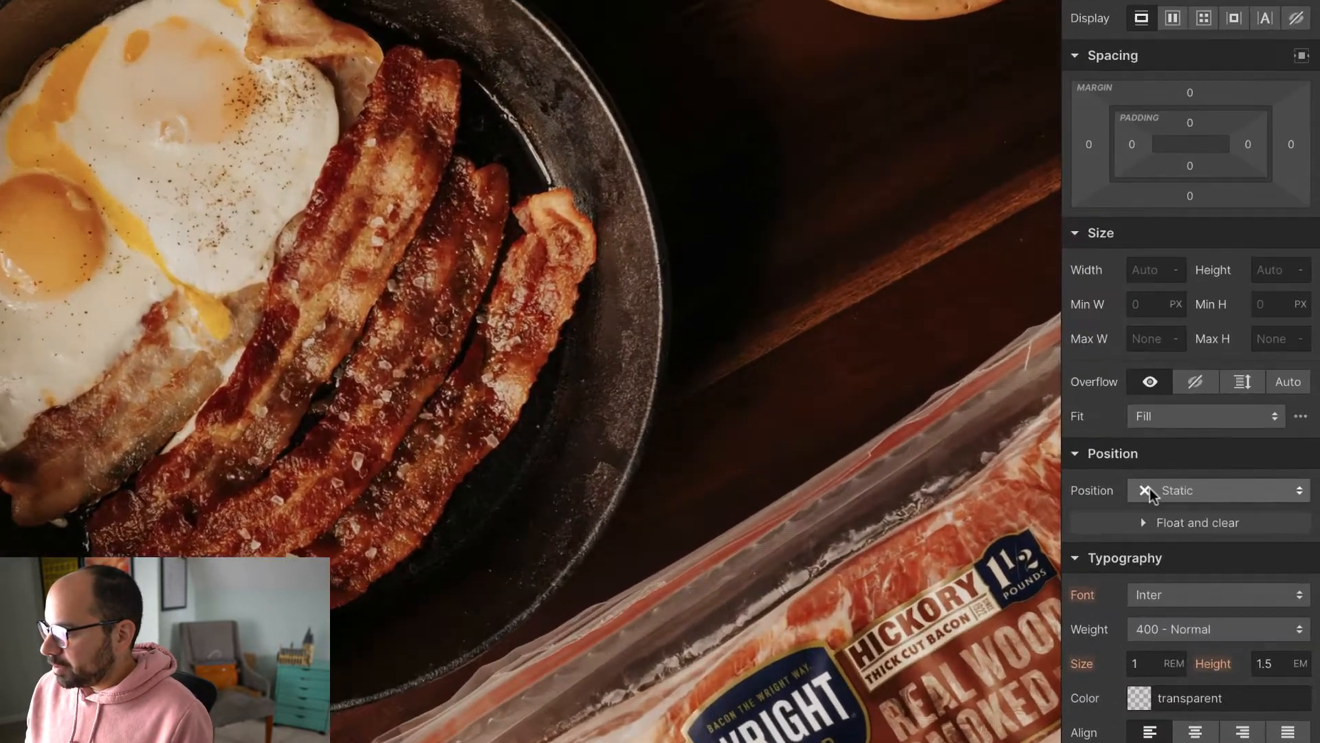
Set the absolute-center block's position to Absolute with left and top offsets of 50%
{"action": "left_click", "coordinate": [1258, 525]}
{"action": "left_click", "coordinate": [1160, 521]}
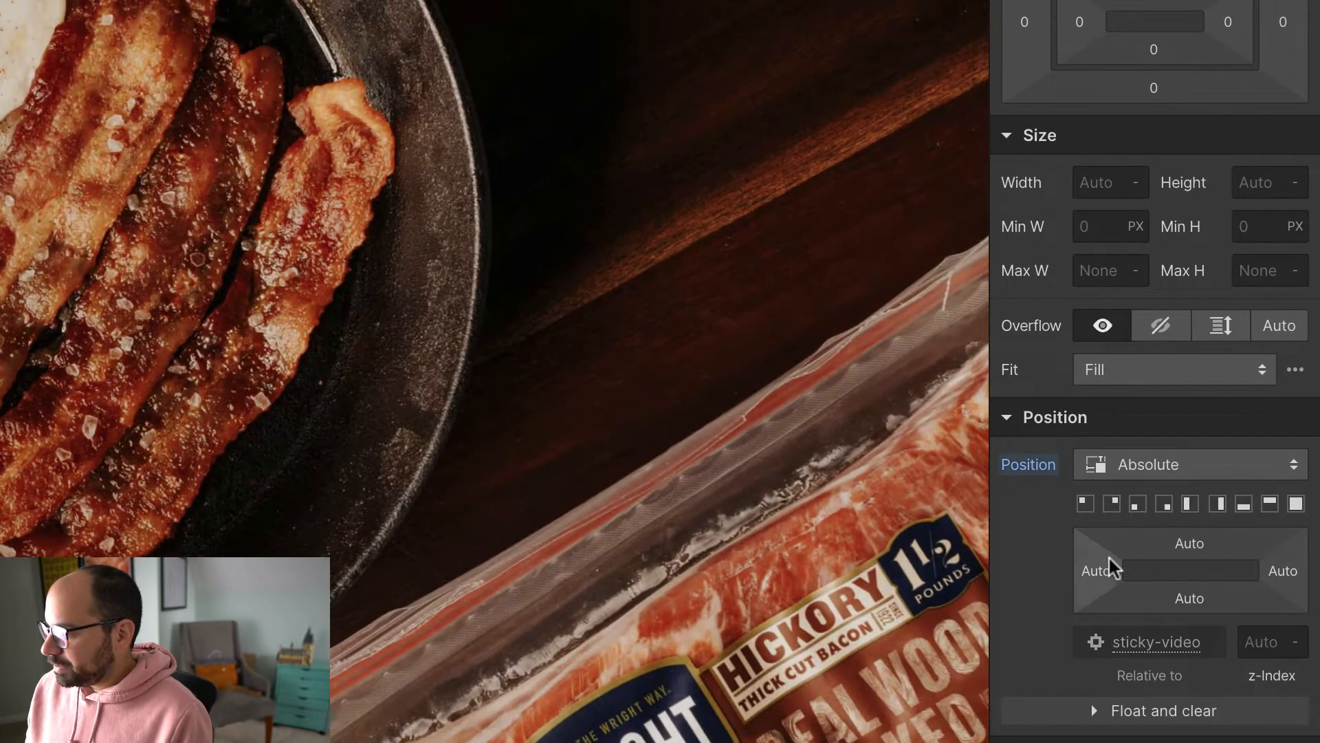
{"action": "left_click", "coordinate": [1096, 571]}
{"action": "type", "text": "50%"}
{"action": "key", "text": "Return"}
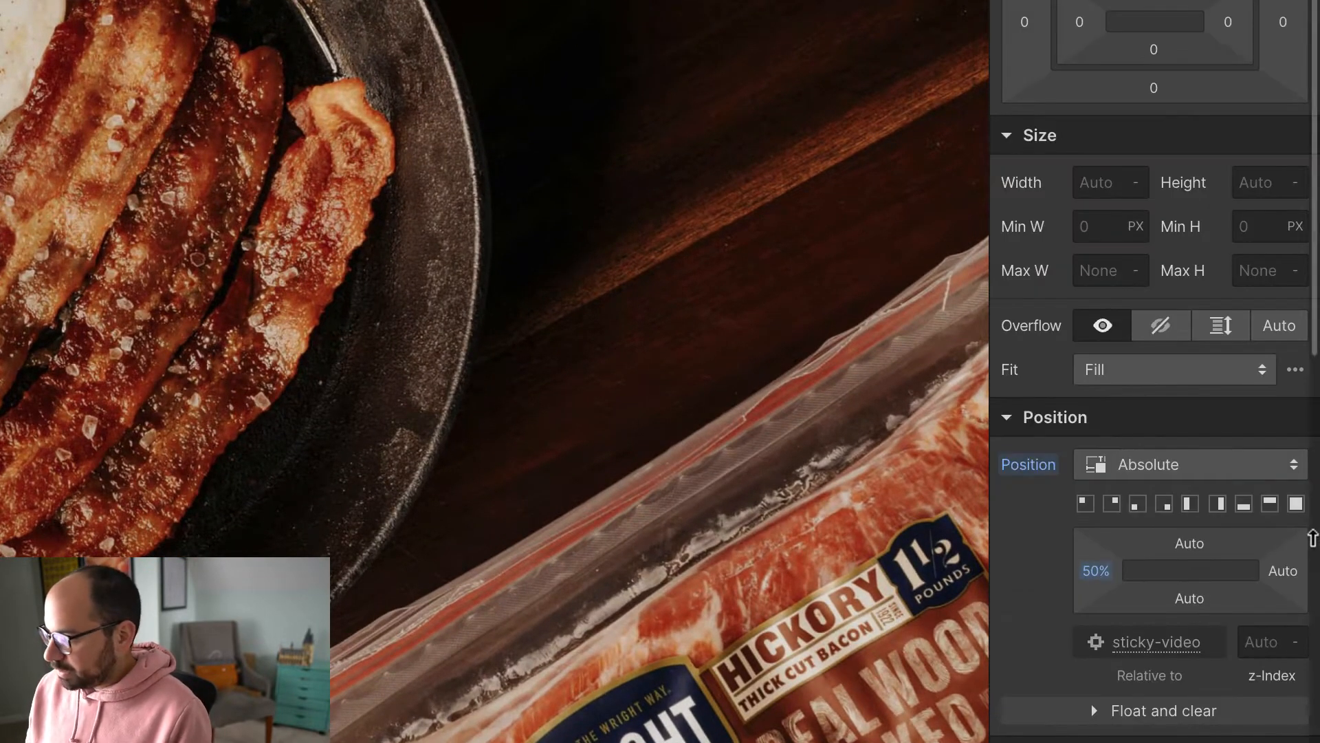
{"action": "left_click", "coordinate": [1190, 543]}
{"action": "type", "text": "50%"}
{"action": "key", "text": "Return"}
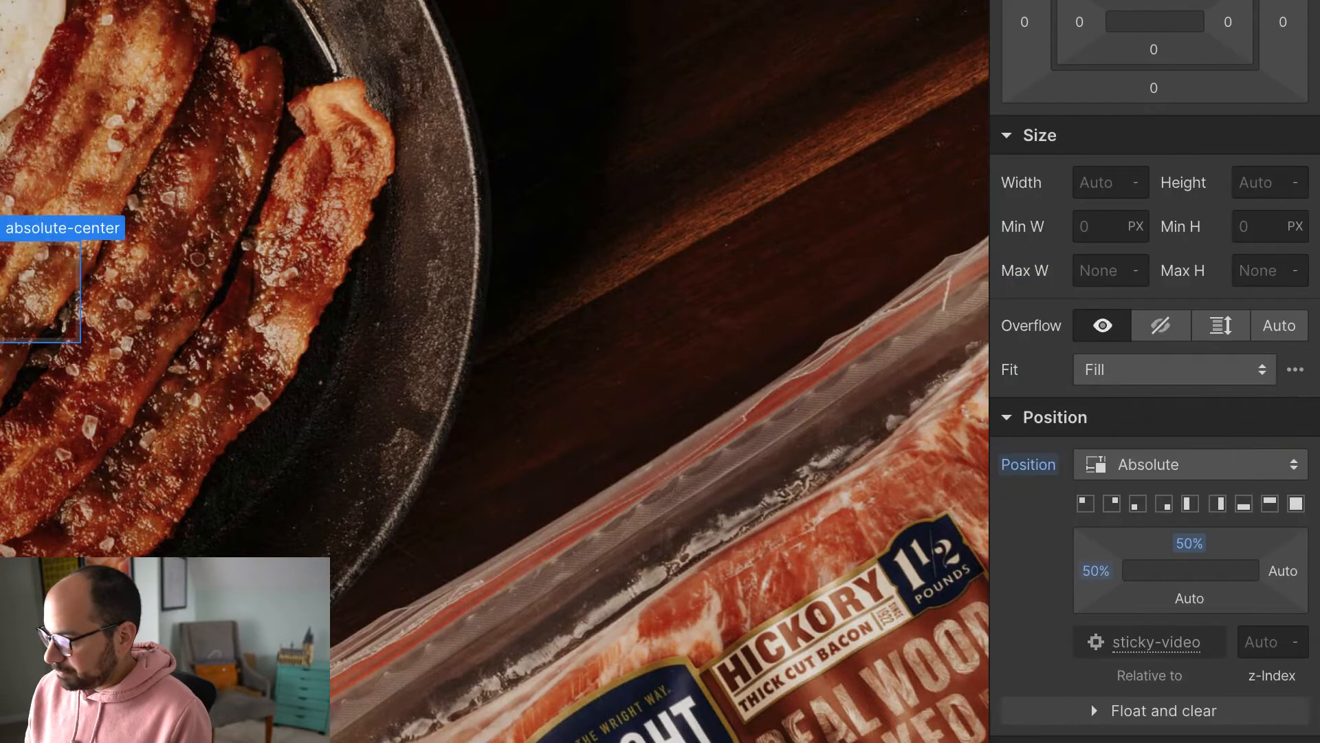
Add a Move transform of -50% on X and -50% on Y to the absolute-center block
{"action": "scroll", "coordinate": [1291, 539], "scroll_direction": "down", "scroll_amount": 15}
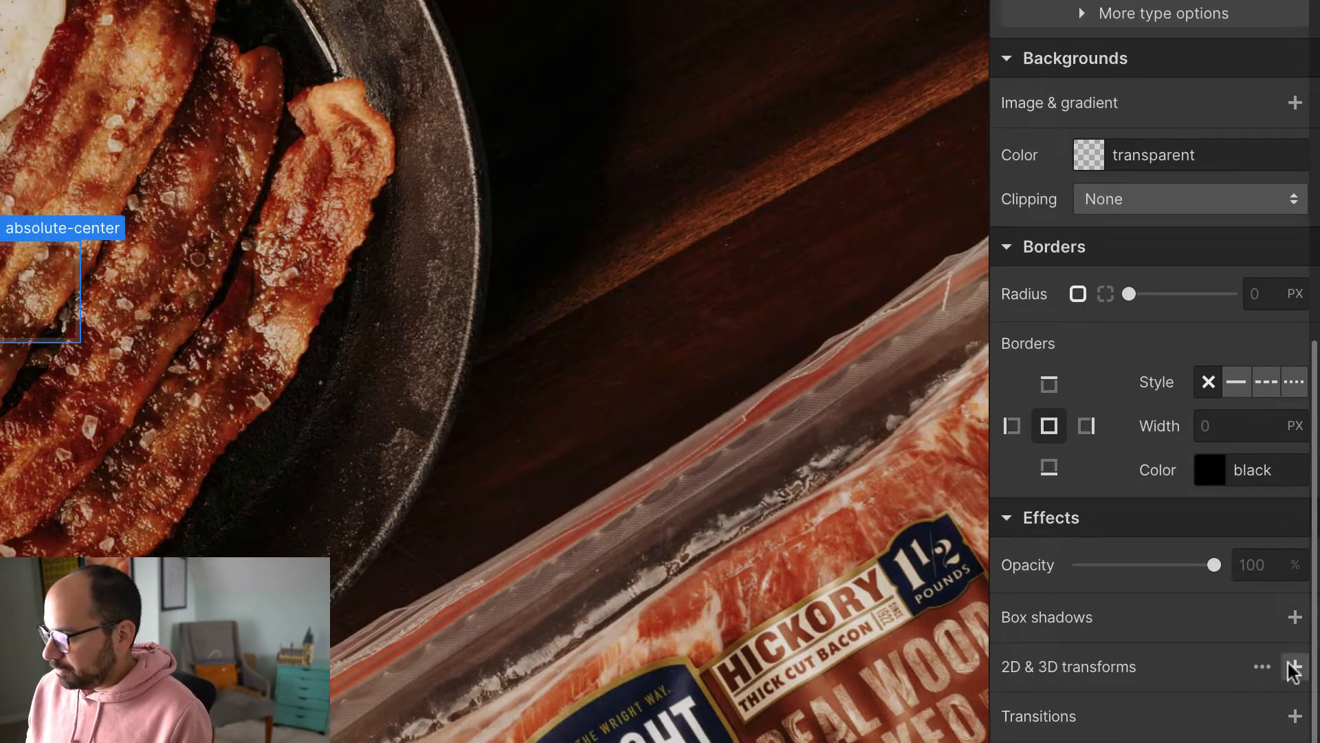
{"action": "left_click", "coordinate": [1295, 666]}
{"action": "left_click", "coordinate": [1263, 561]}
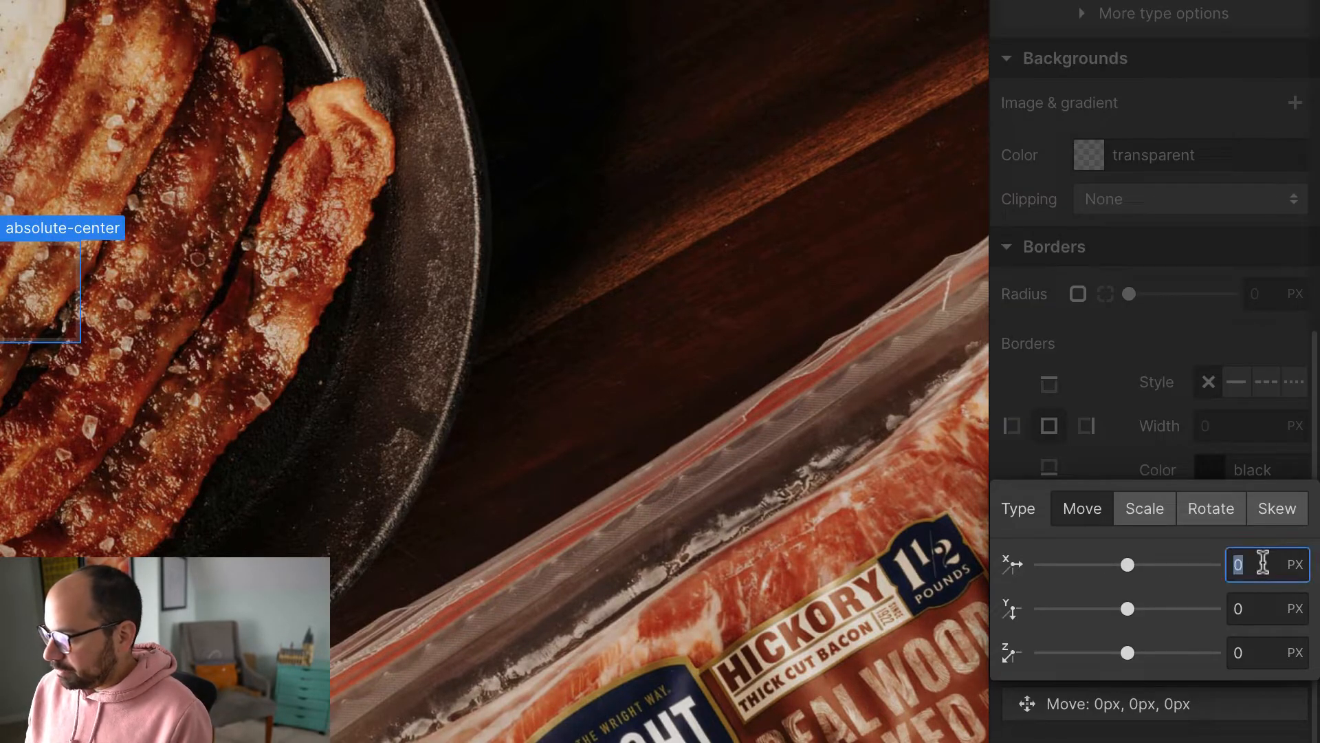
{"action": "type", "text": "-50%"}
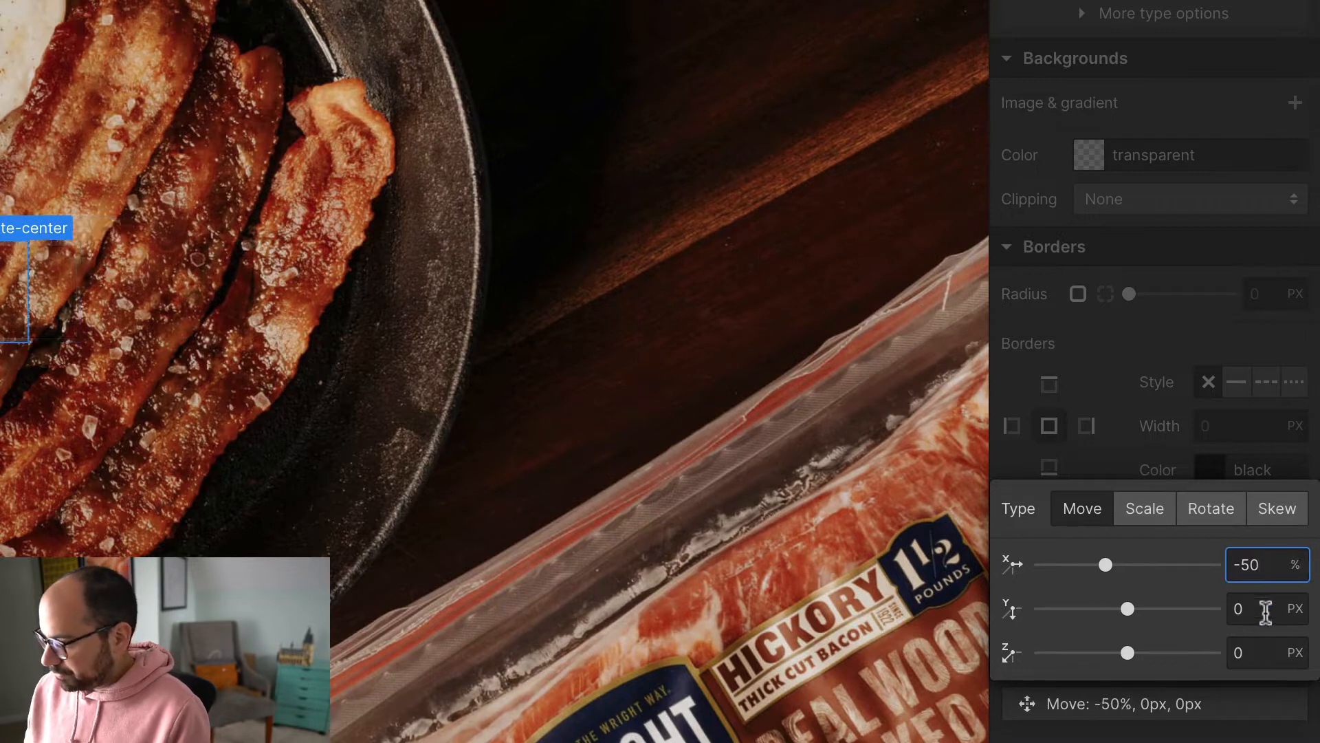
{"action": "left_click", "coordinate": [1266, 610]}
{"action": "type", "text": "-5"}
{"action": "key", "text": "Return"}
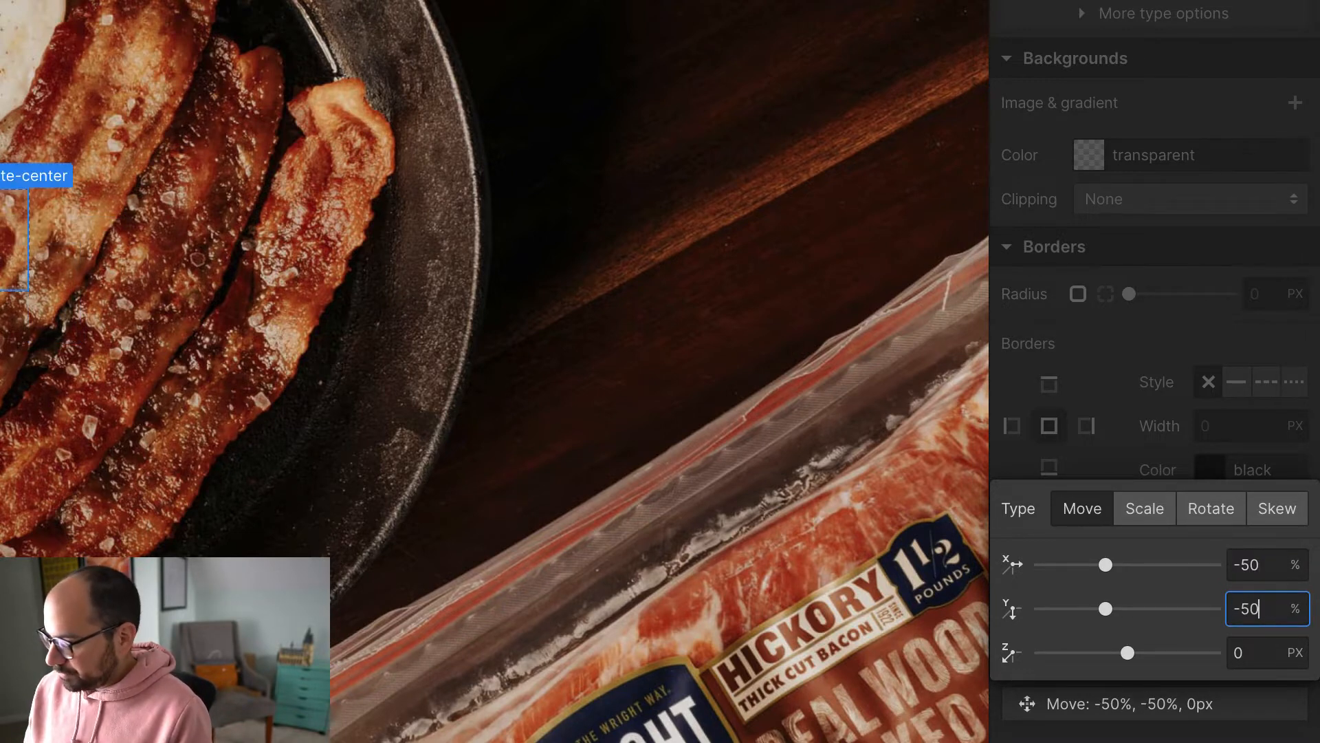
{"action": "left_click", "coordinate": [1144, 225]}
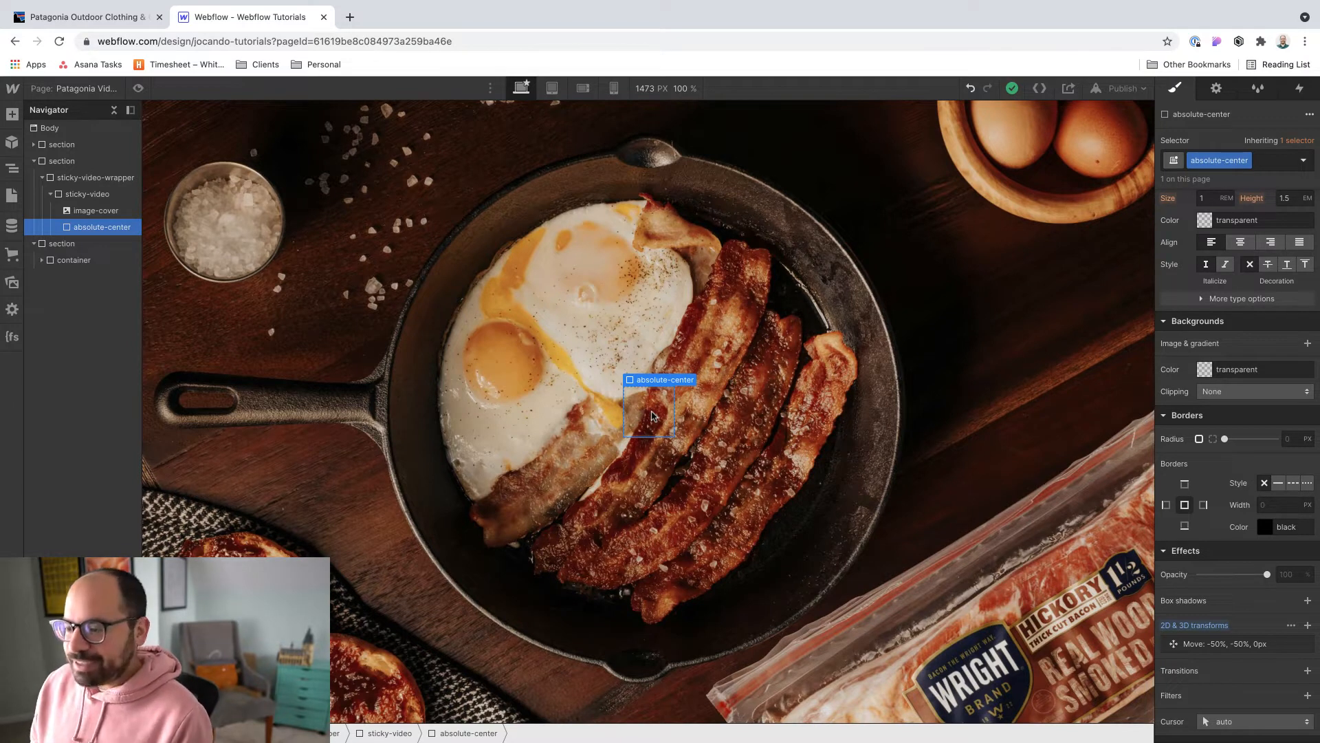
Add a heading inside the absolute-center block with the text "Sticky Video Intro"
{"action": "key", "text": "super+e"}
{"action": "type", "text": "hea"}
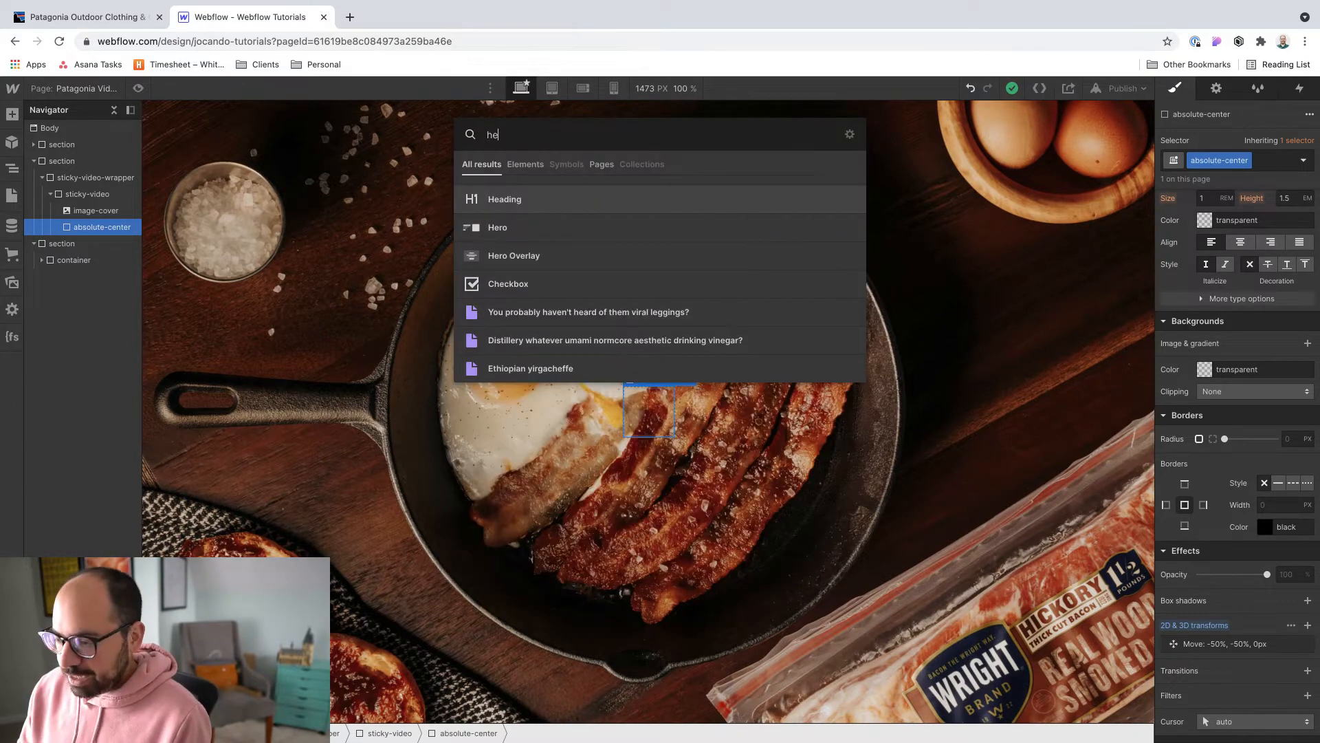
{"action": "key", "text": "Return"}
{"action": "double_click", "coordinate": [660, 421]}
{"action": "type", "text": "Stikcy"}
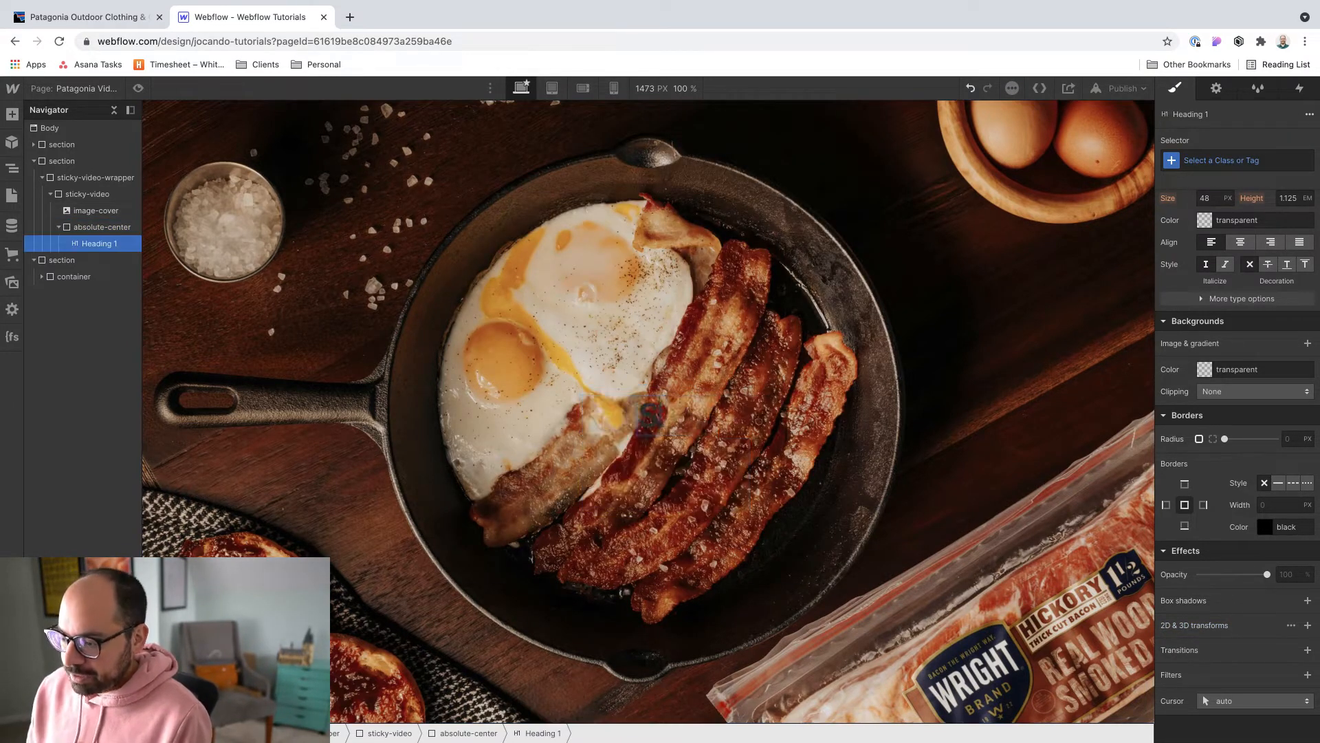
{"action": "key", "text": "BackSpace"}
{"action": "key", "text": "BackSpace"}
{"action": "key", "text": "BackSpace"}
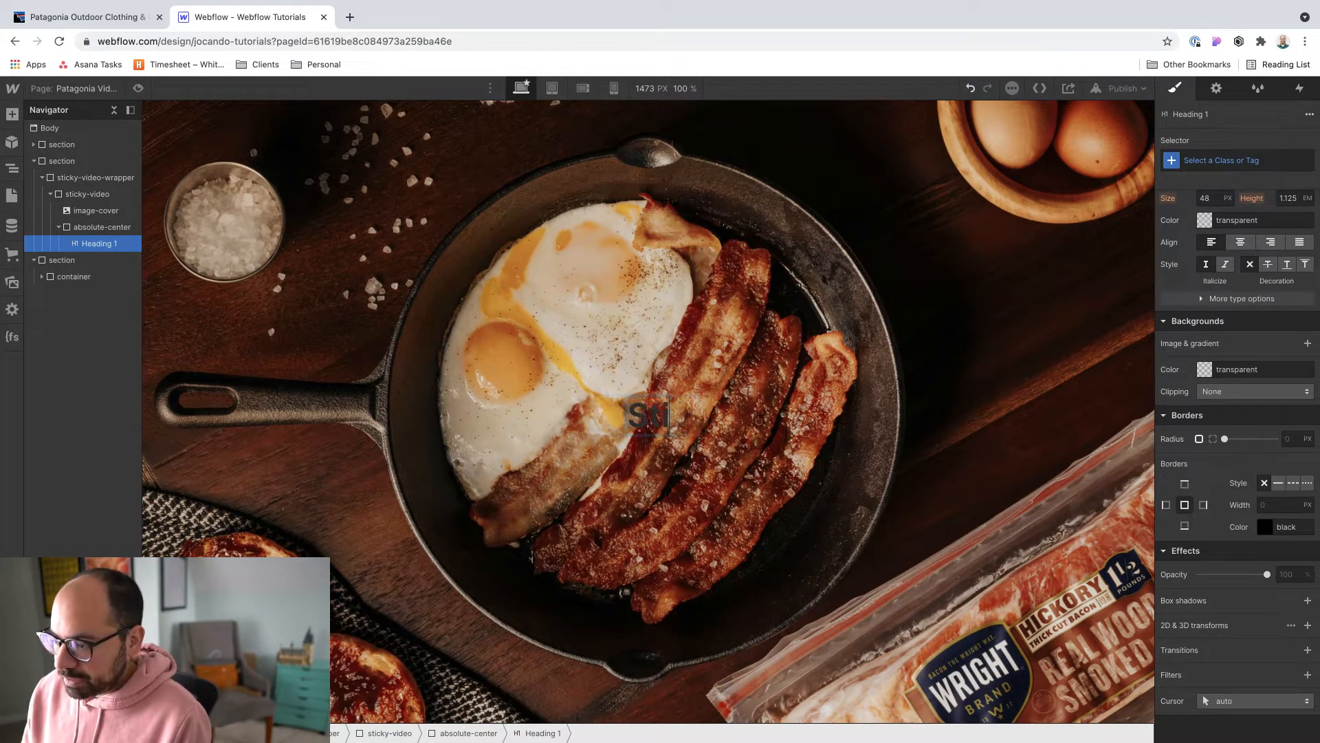
{"action": "type", "text": "cky Video Intro"}
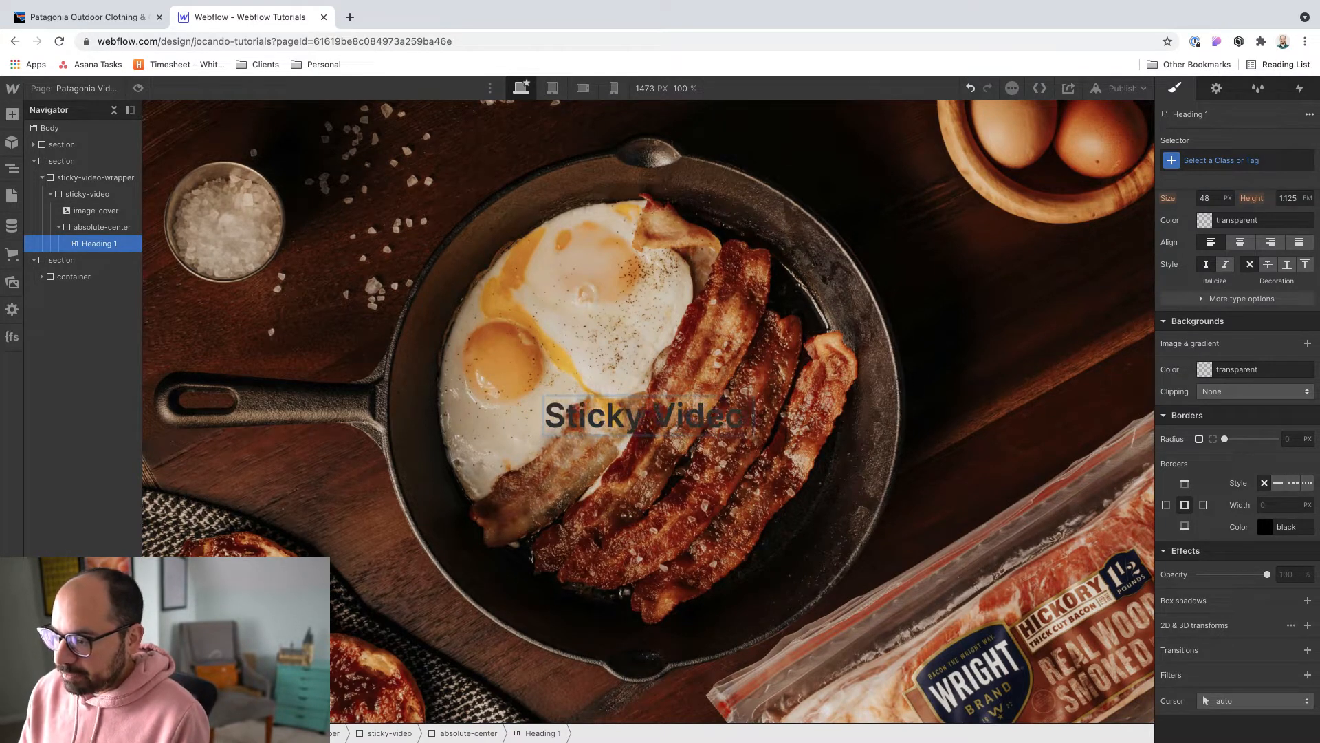
{"action": "key", "text": "Escape"}
Add a paragraph below the heading inside the absolute-center block
{"action": "key", "text": "super+e"}
{"action": "type", "text": "para"}
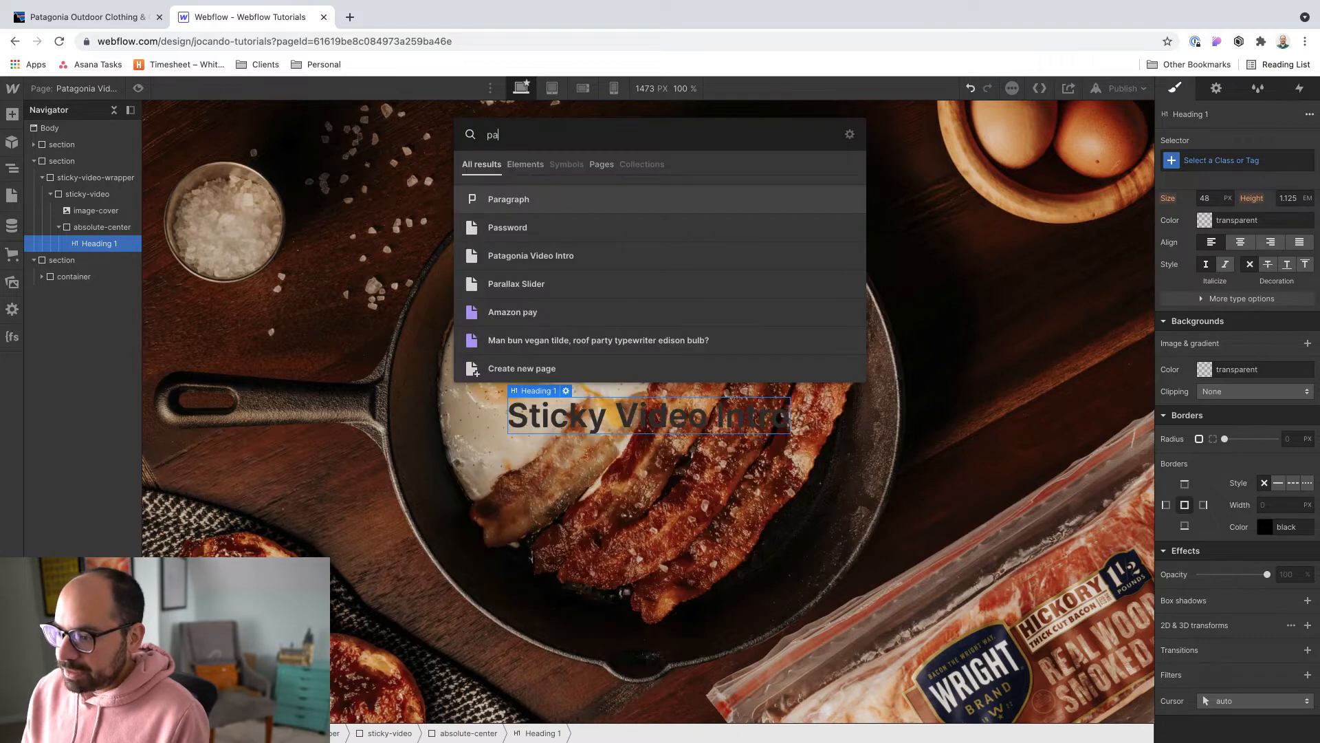
{"action": "key", "text": "Return"}
Add a text block below the paragraph in absolute-center and delete the paragraph
{"action": "key", "text": "super+e"}
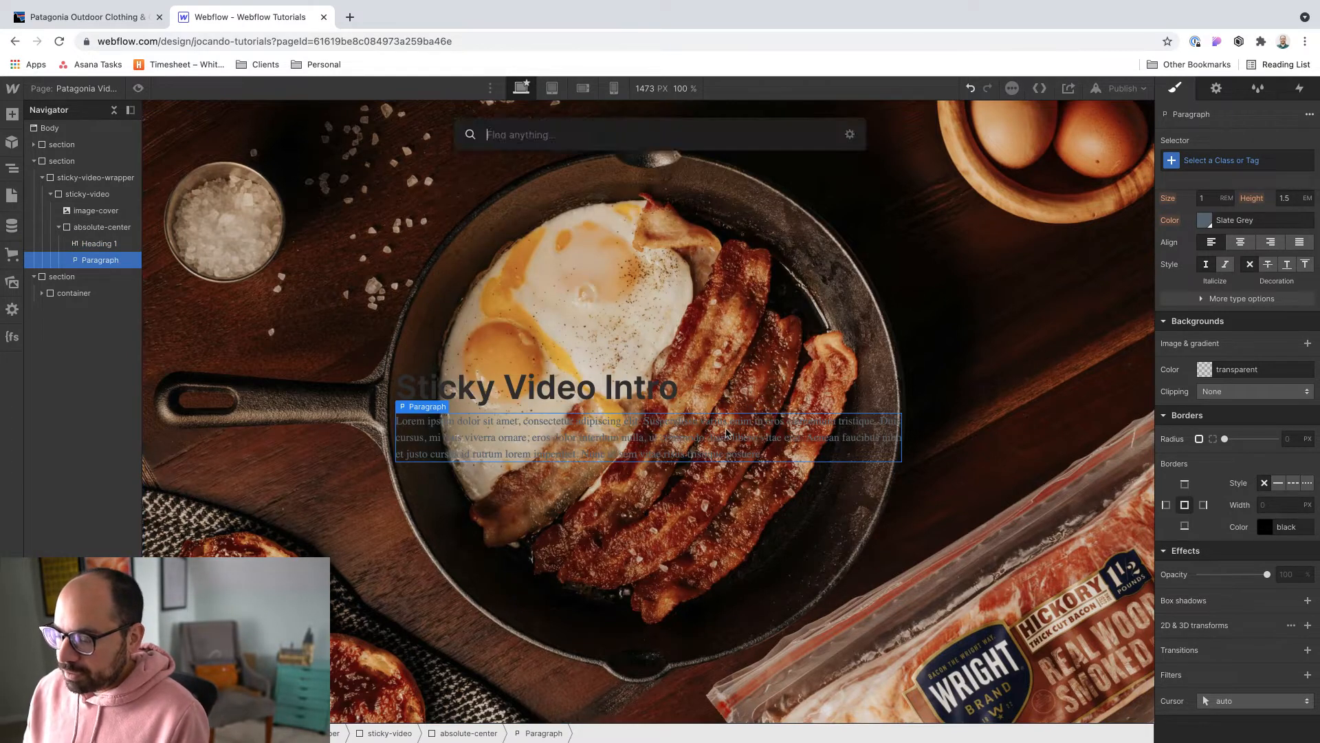
{"action": "type", "text": "text"}
{"action": "key", "text": "Down"}
{"action": "key", "text": "Return"}
{"action": "left_click", "coordinate": [813, 440]}
{"action": "key", "text": "Delete"}
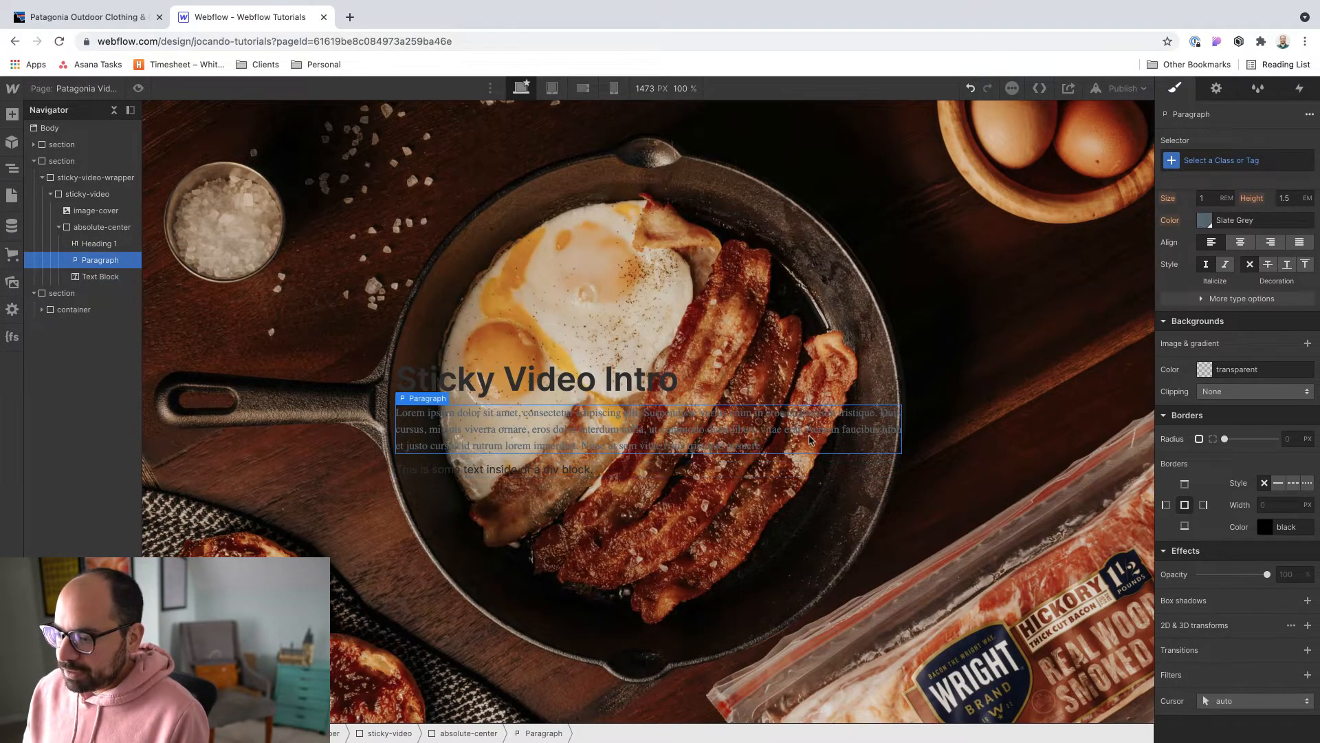
Replace the text block's placeholder with "Inspired by Patagonia"
{"action": "double_click", "coordinate": [658, 435]}
{"action": "type", "text": "T"}
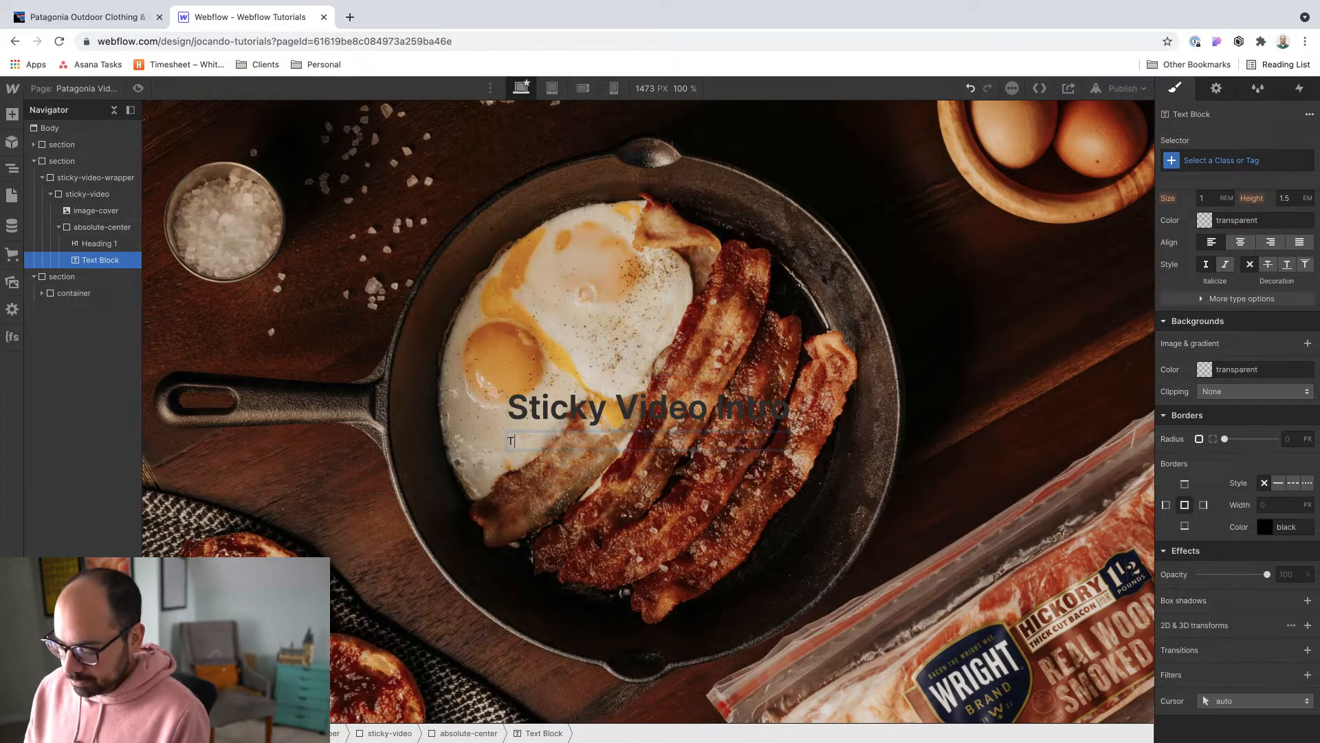
{"action": "type", "text": "his"}
{"action": "key", "text": "super+a"}
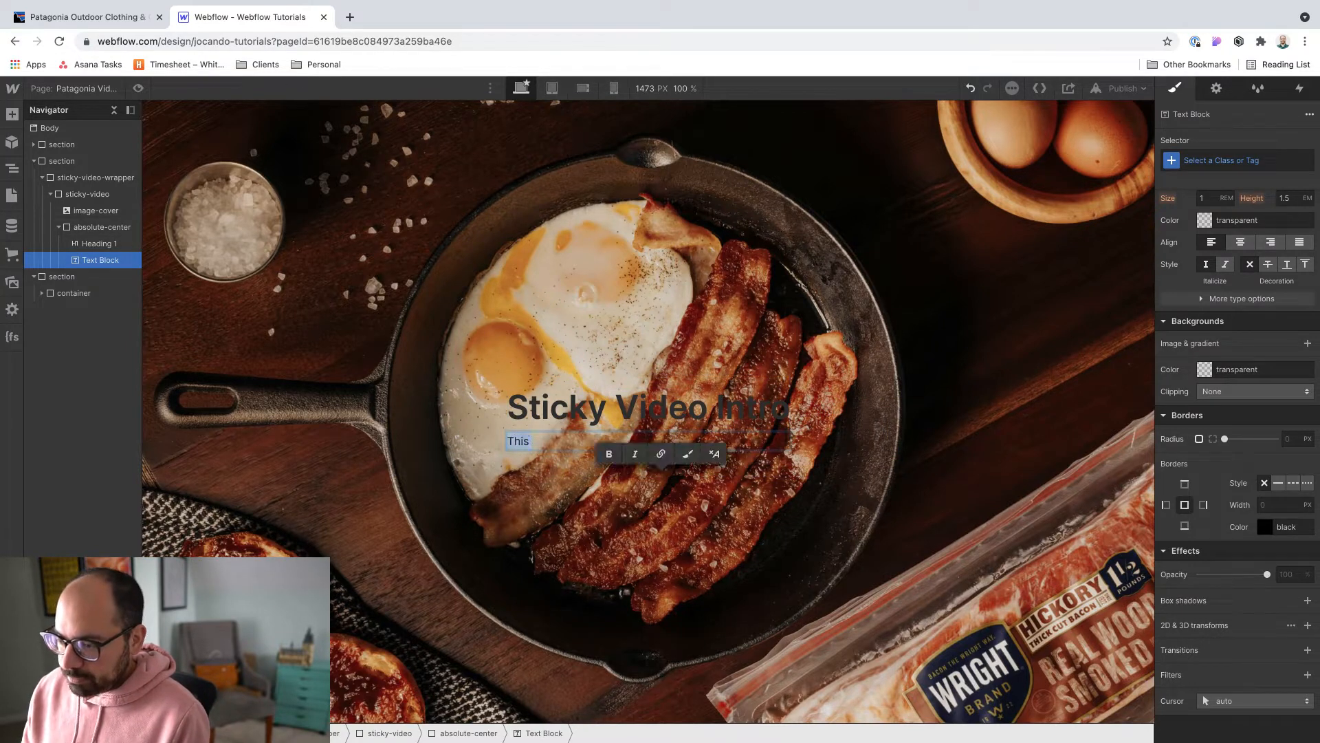
{"action": "type", "text": "A "}
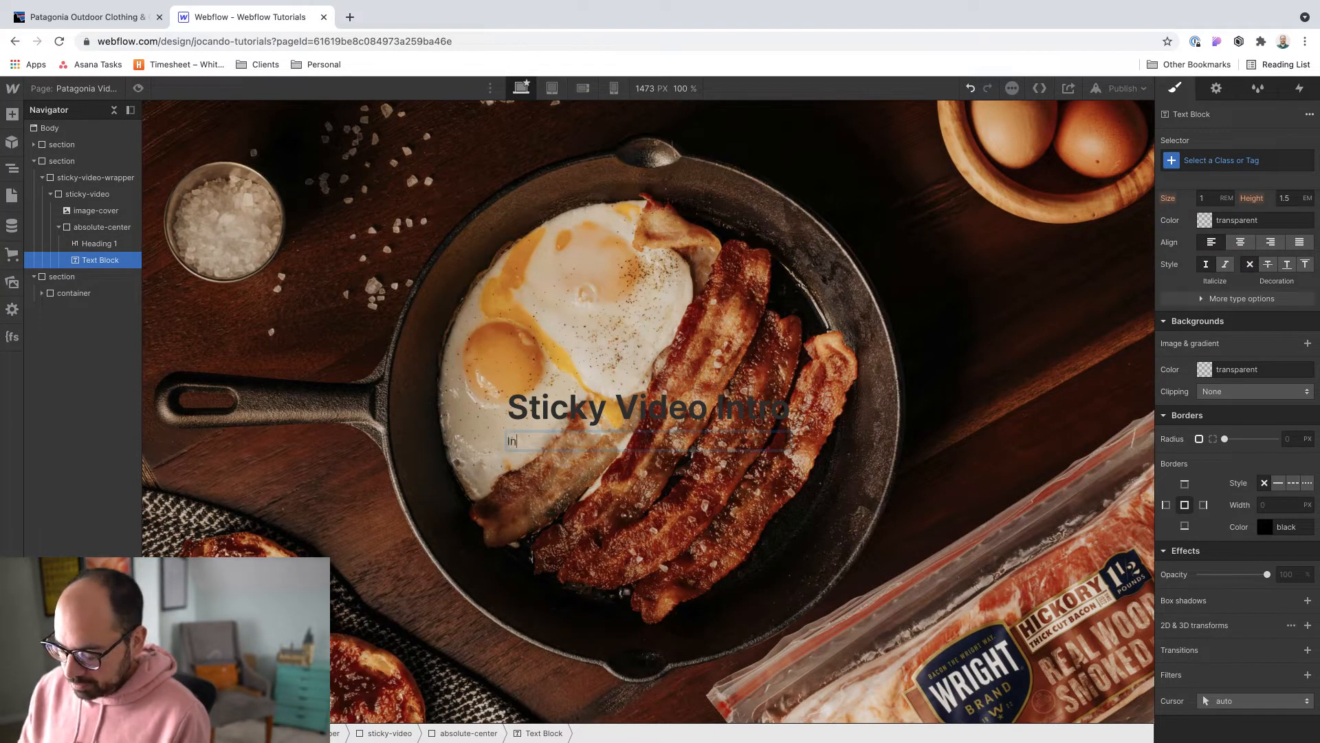
{"action": "type", "text": "buy "}
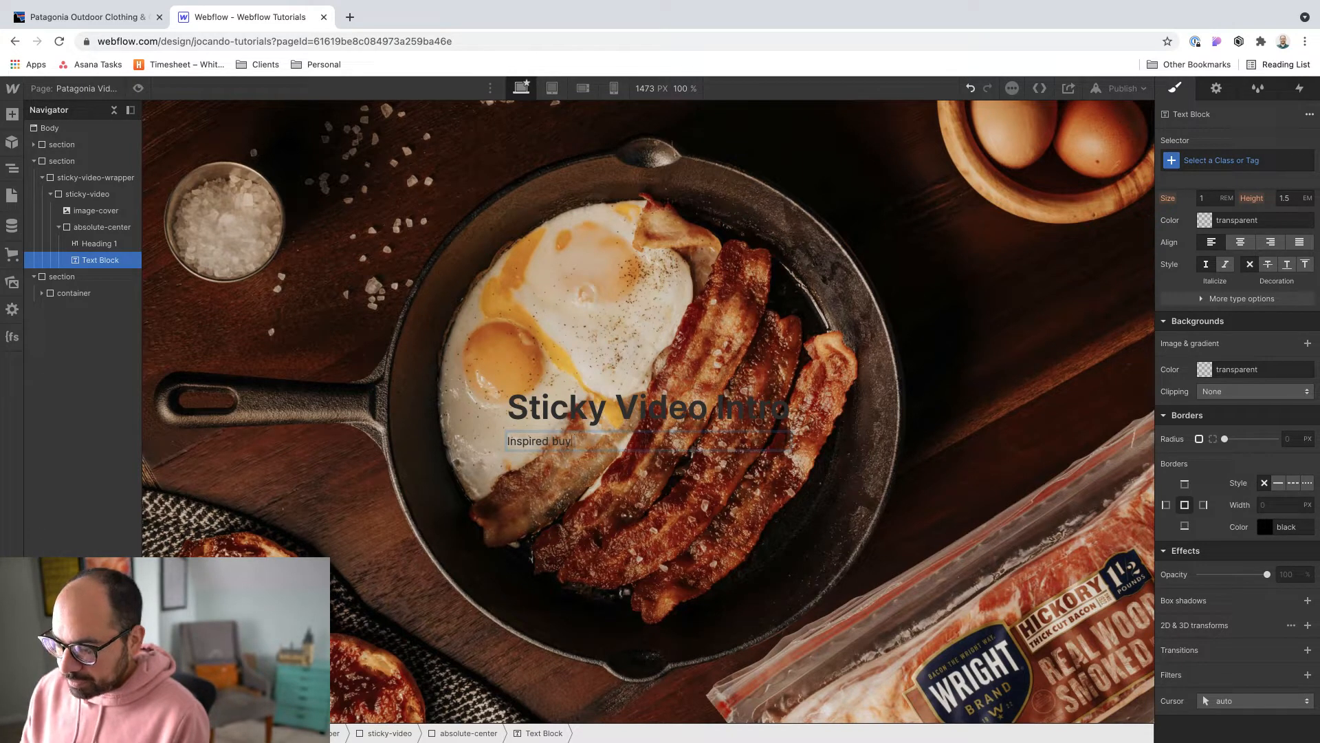
{"action": "key", "text": "BackSpace"}
{"action": "key", "text": "BackSpace"}
{"action": "key", "text": "BackSpace"}
{"action": "type", "text": "y Pa"}
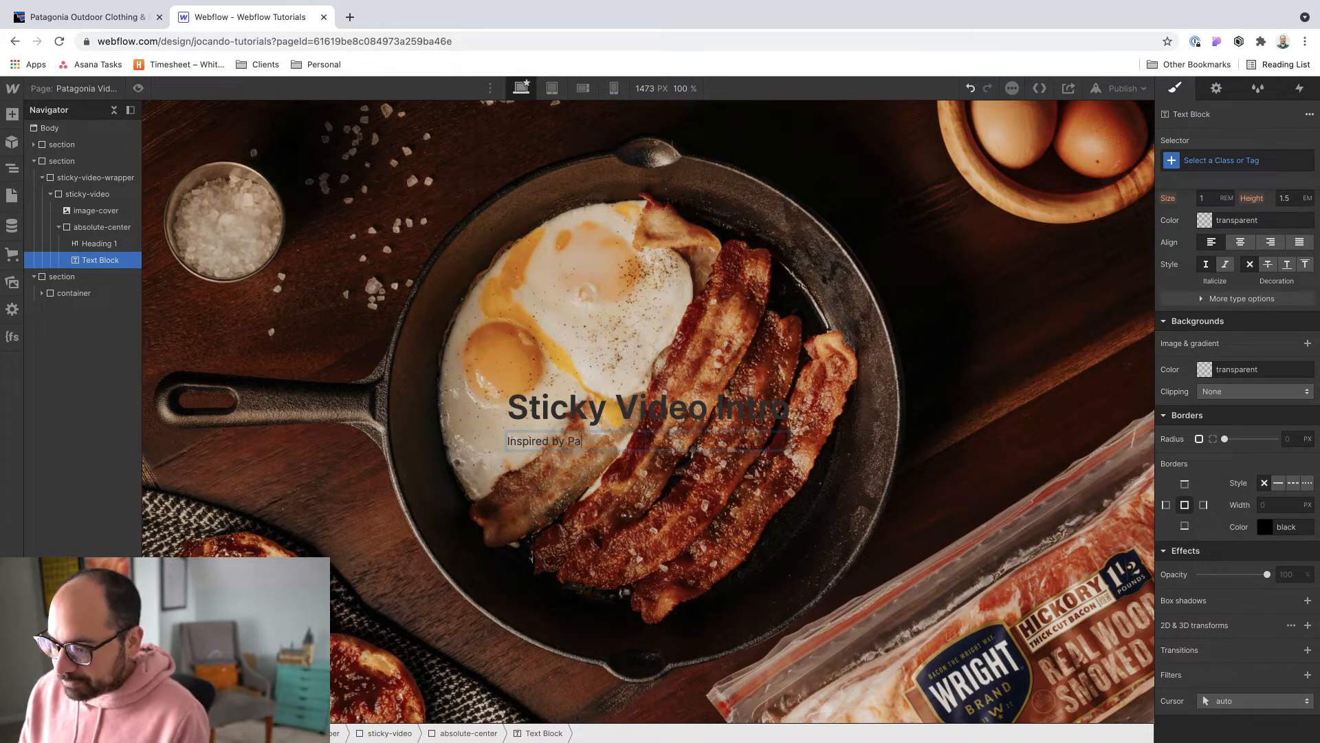
{"action": "type", "text": "tagonia"}
{"action": "key", "text": "Escape"}
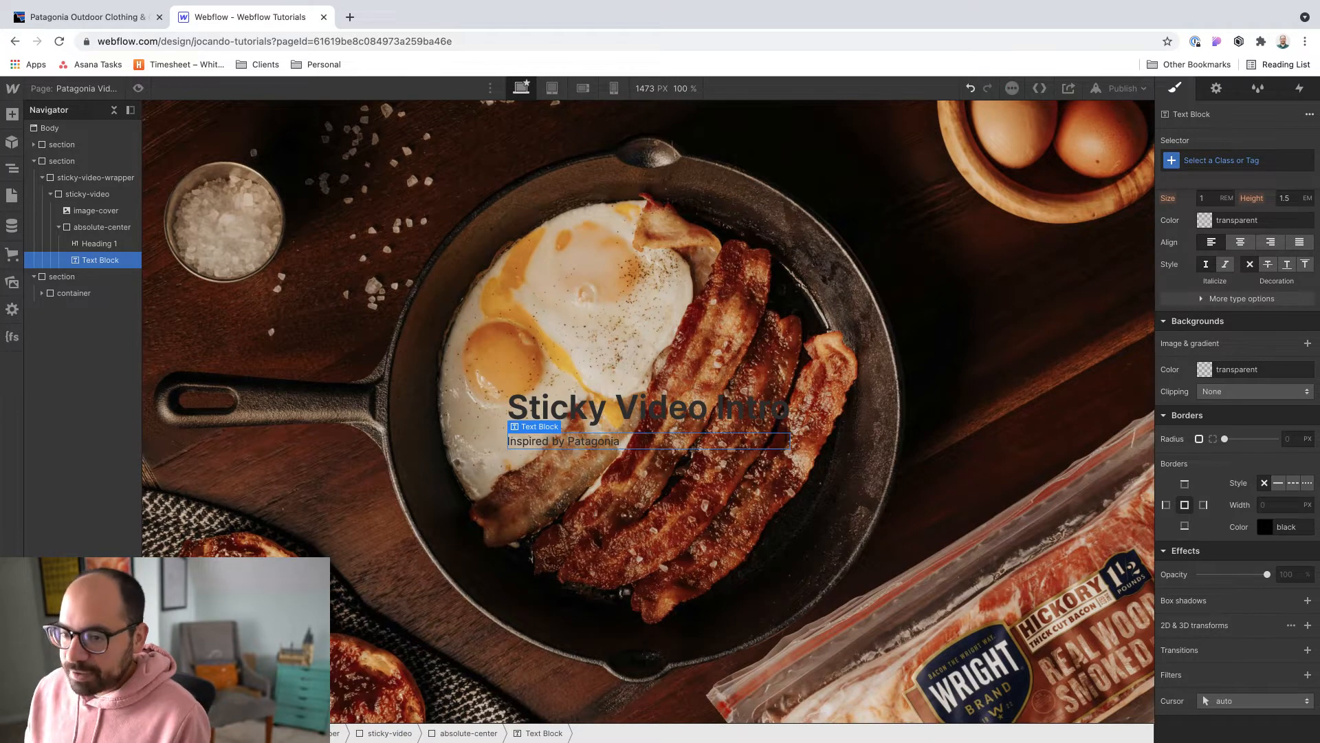
Set the sticky-video block's text colour to white and its text alignment to centre
{"action": "key", "text": "Up"}
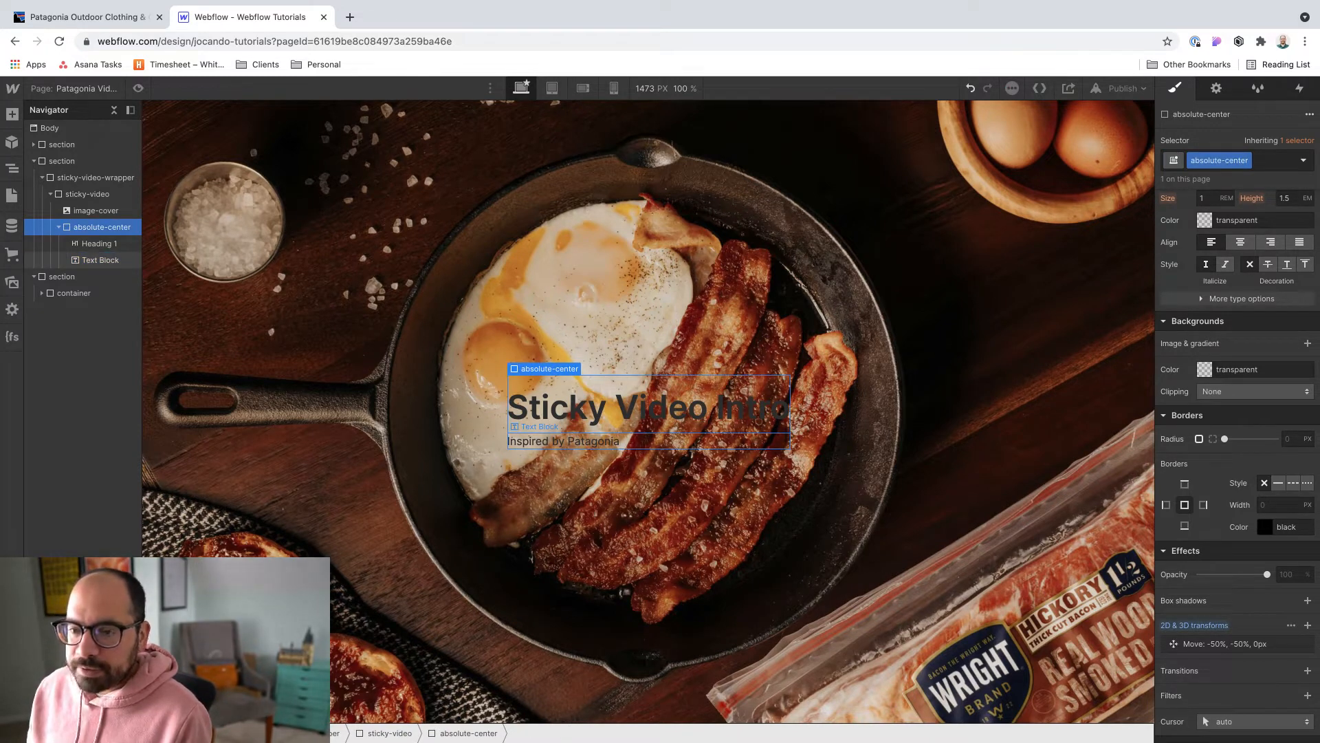
{"action": "key", "text": "Up"}
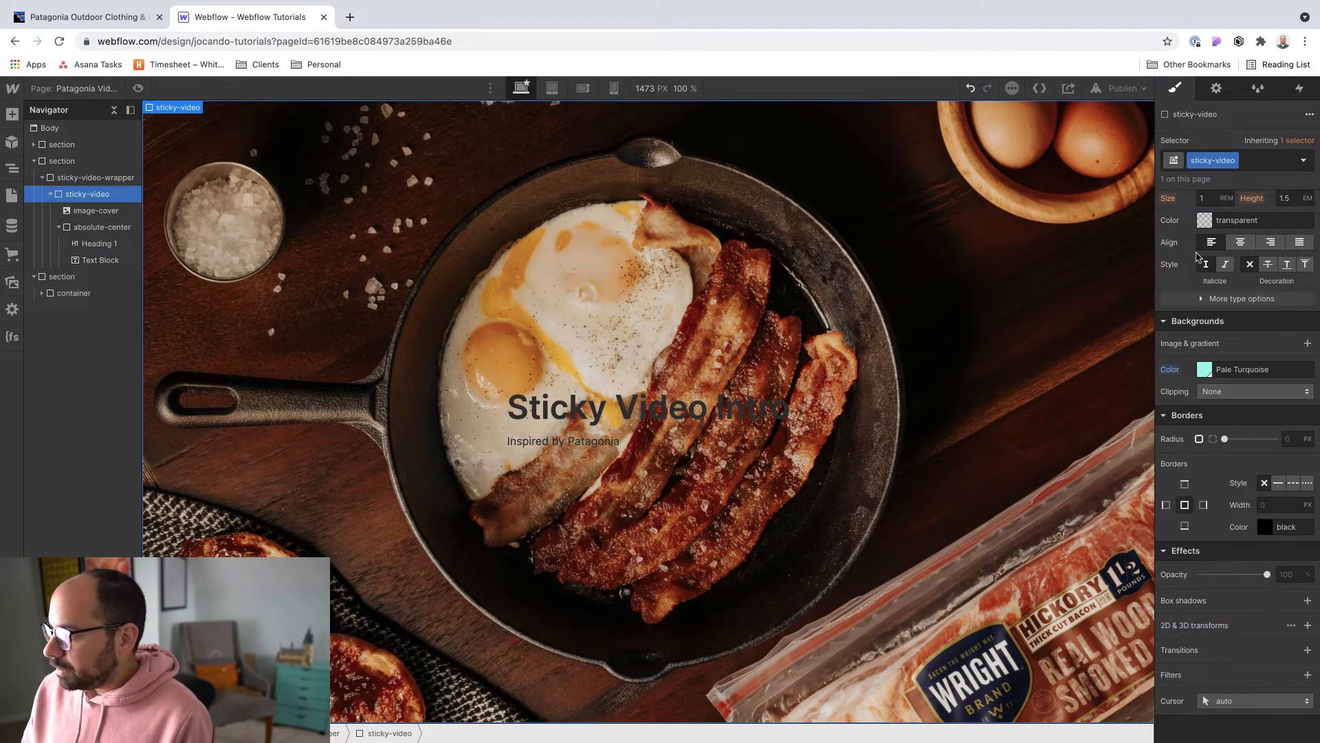
{"action": "left_click", "coordinate": [1204, 220]}
{"action": "left_click", "coordinate": [1191, 463]}
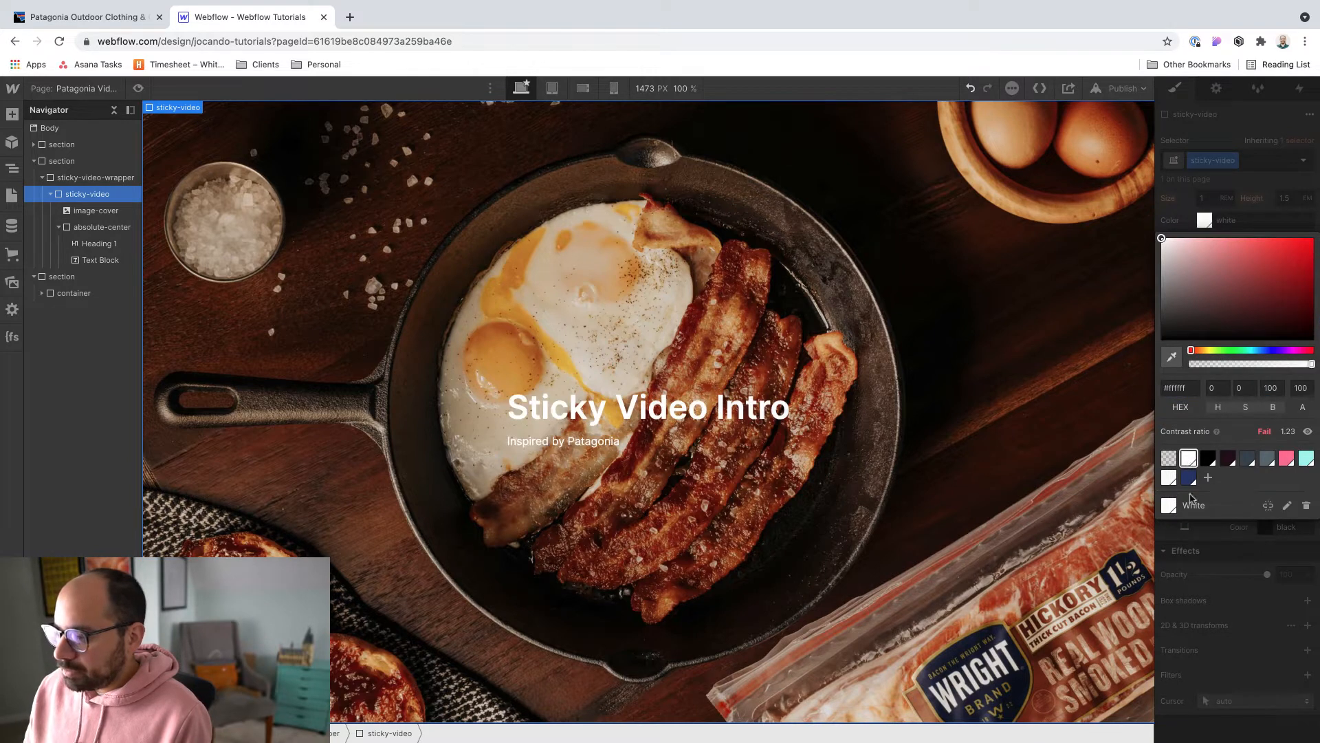
{"action": "left_click", "coordinate": [1206, 613]}
{"action": "left_click", "coordinate": [1241, 242]}
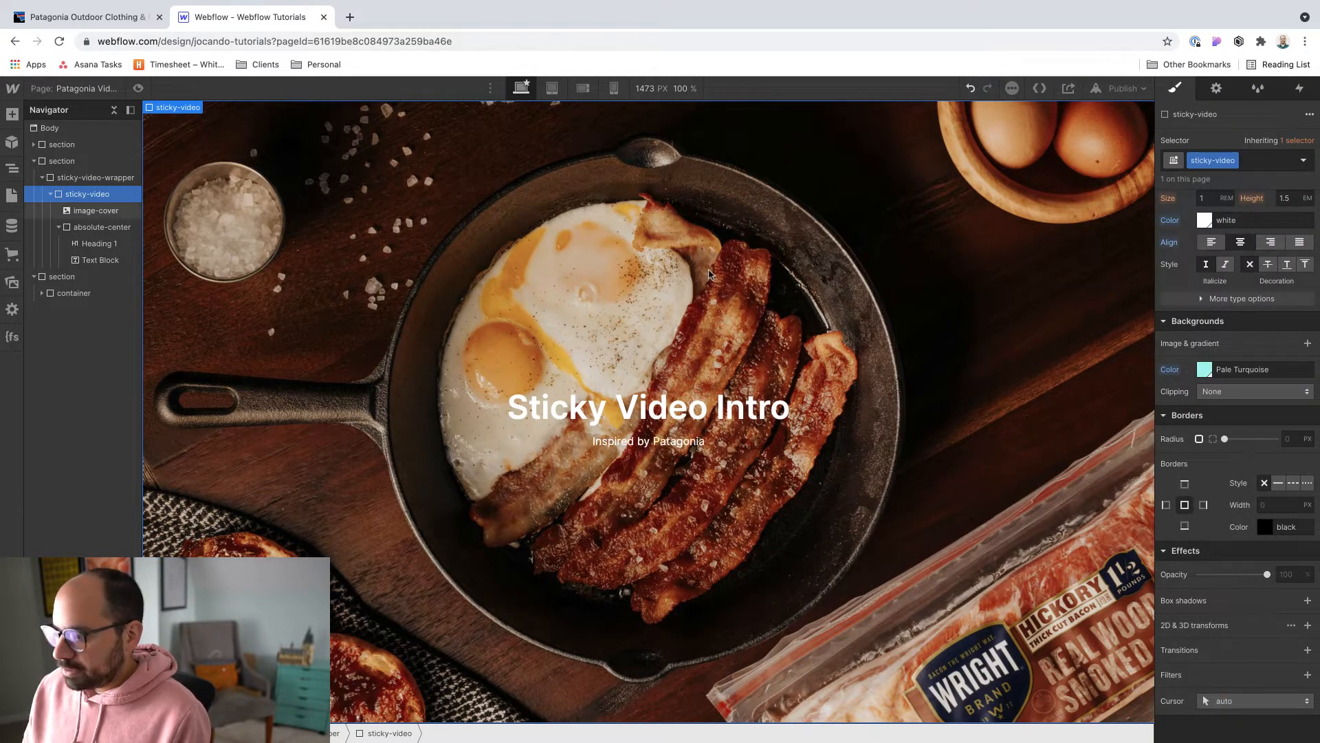
Look over the sticky video section with its intro text and the image grids above and below it
{"action": "left_click", "coordinate": [714, 407]}
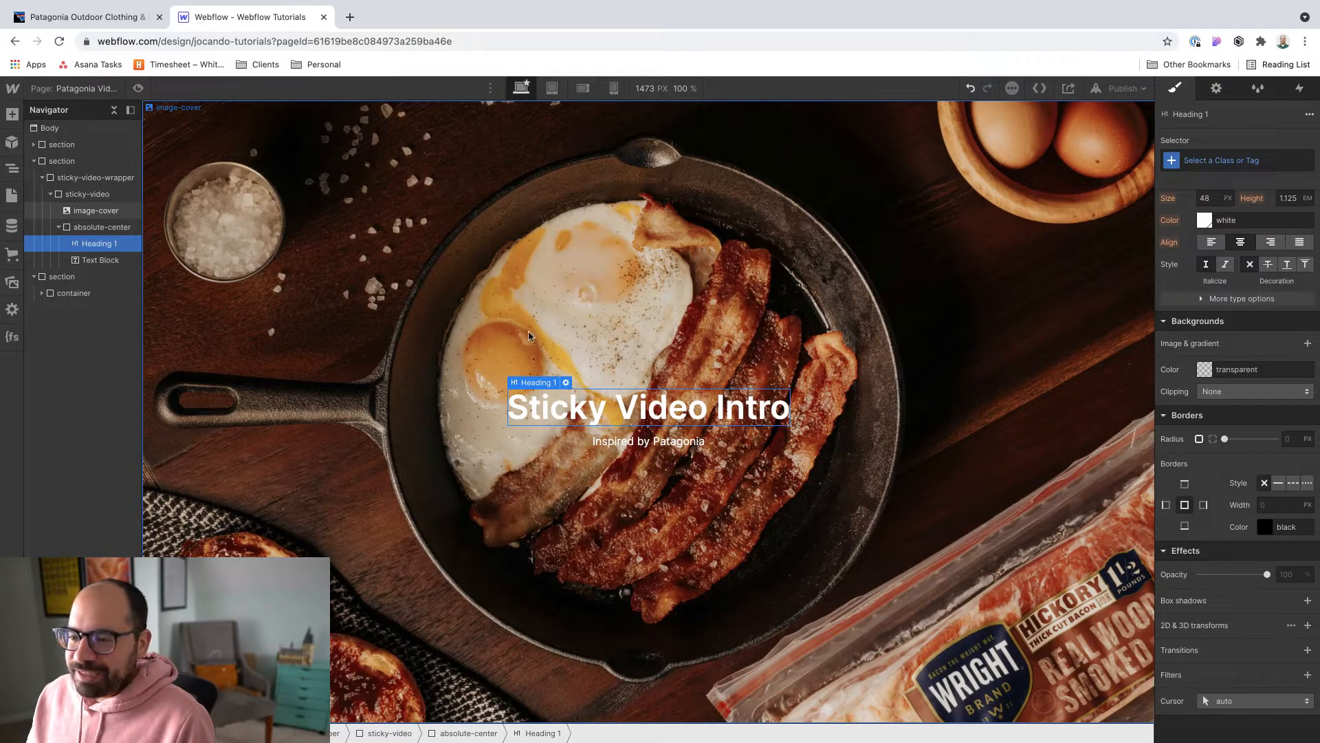
{"action": "scroll", "coordinate": [1145, 552], "scroll_direction": "down", "scroll_amount": 4}
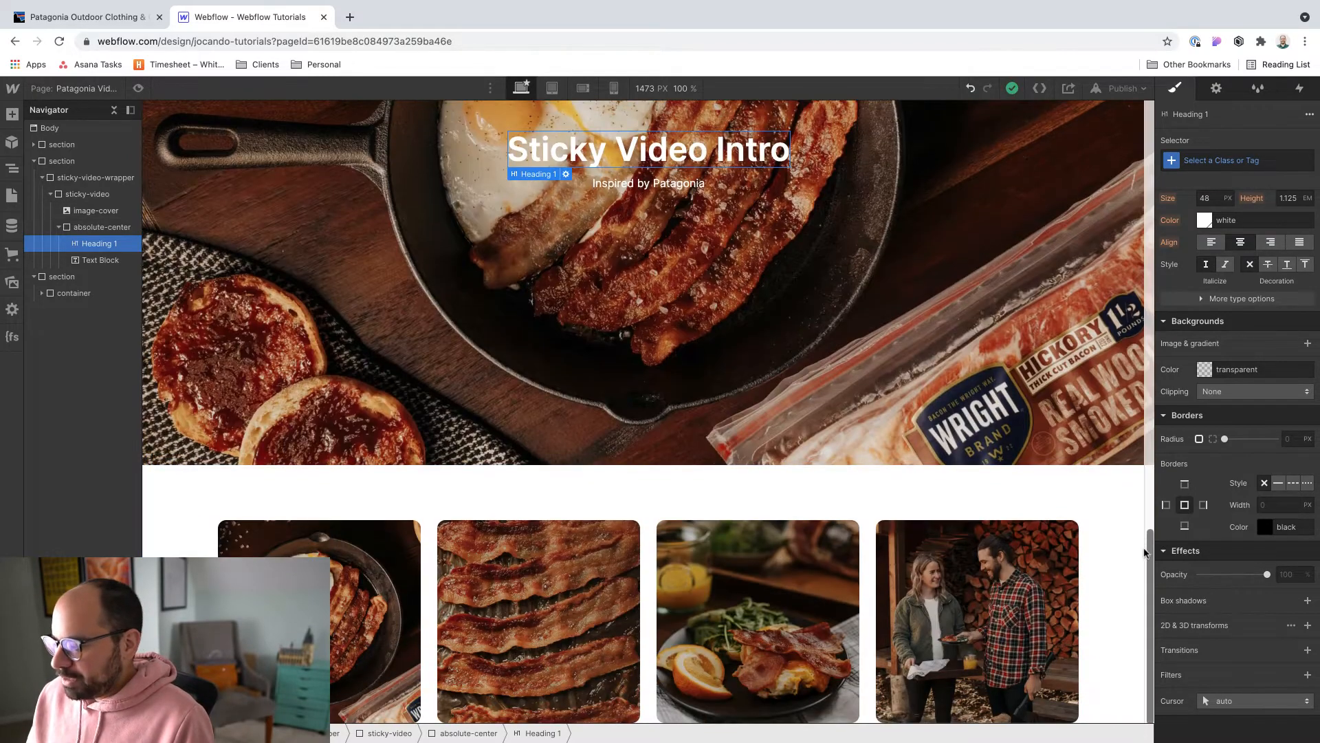
{"action": "scroll", "coordinate": [1145, 552], "scroll_direction": "up", "scroll_amount": 6}
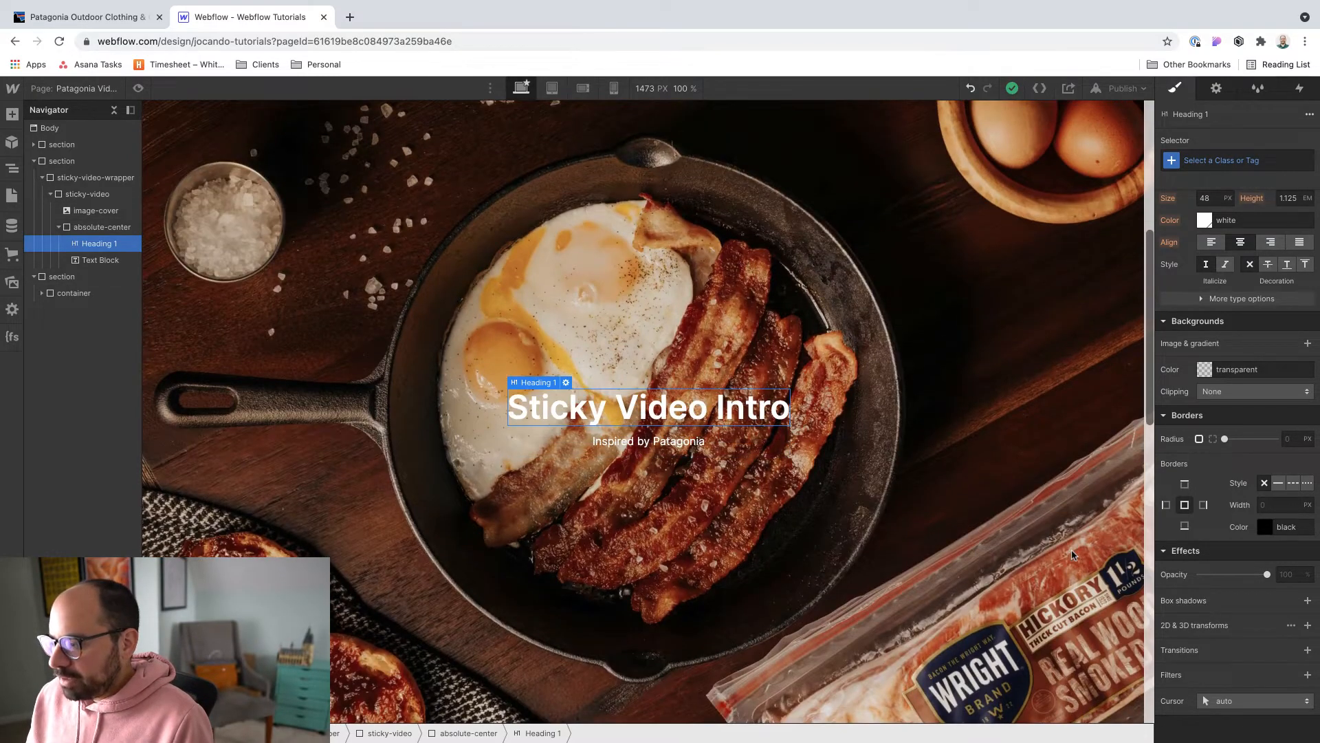
{"action": "scroll", "coordinate": [1073, 555], "scroll_direction": "up", "scroll_amount": 5}
{"action": "scroll", "coordinate": [1073, 554], "scroll_direction": "down", "scroll_amount": 5}
{"action": "scroll", "coordinate": [1073, 555], "scroll_direction": "up", "scroll_amount": 2}
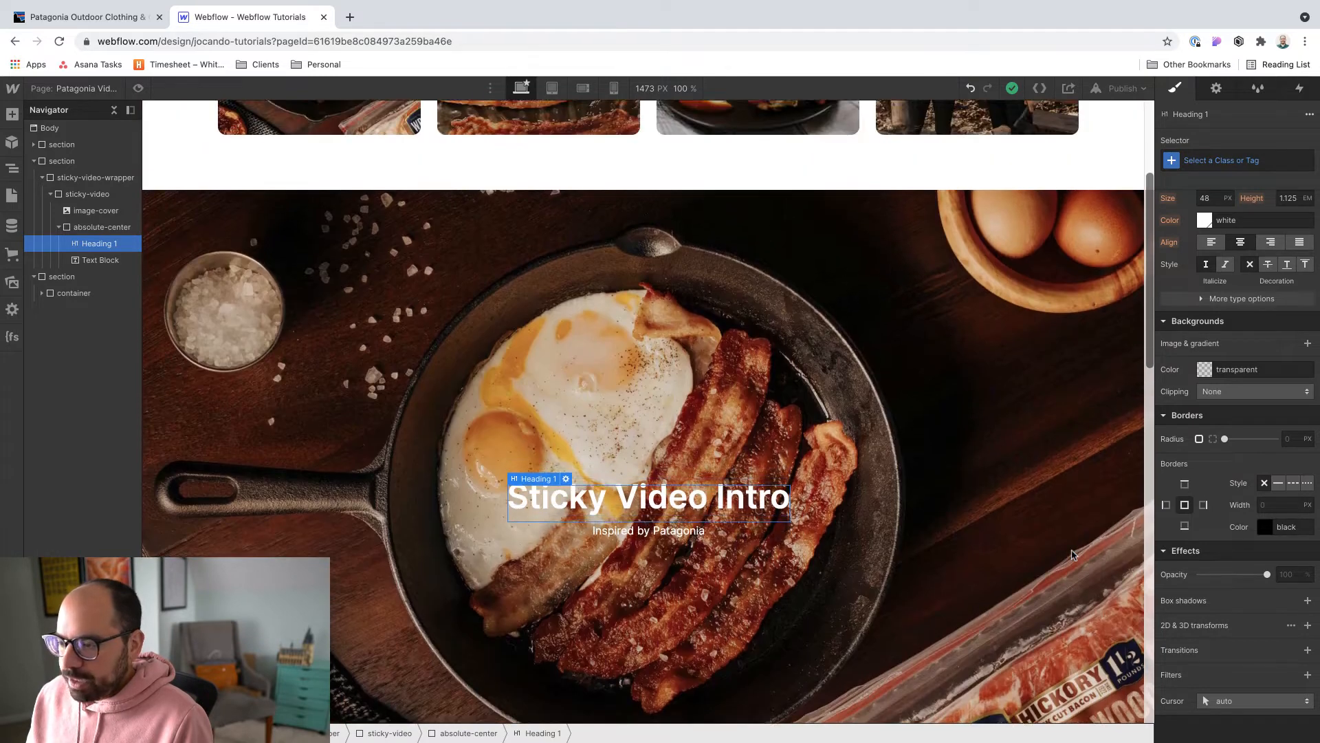
{"action": "scroll", "coordinate": [1073, 554], "scroll_direction": "down", "scroll_amount": 1}
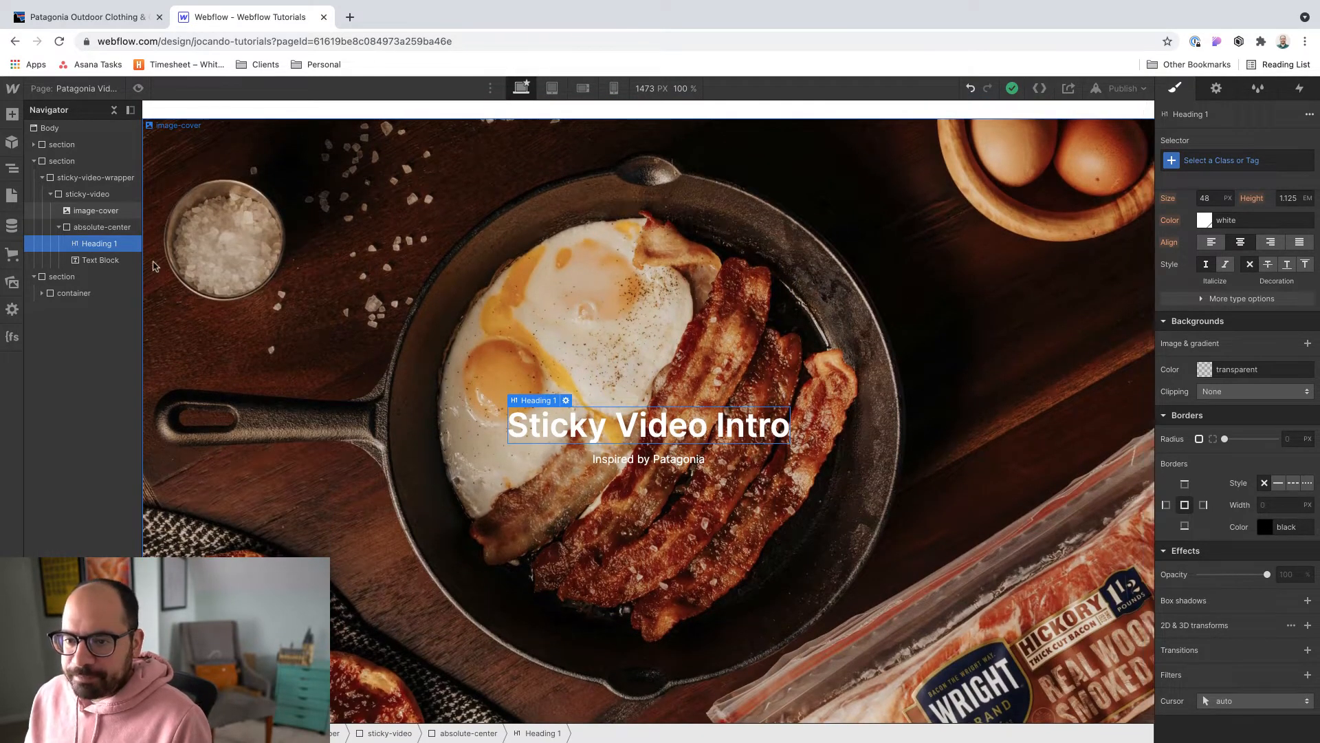
Add a div block to sticky-video and place it between image-cover and absolute-center
{"action": "left_click", "coordinate": [87, 194]}
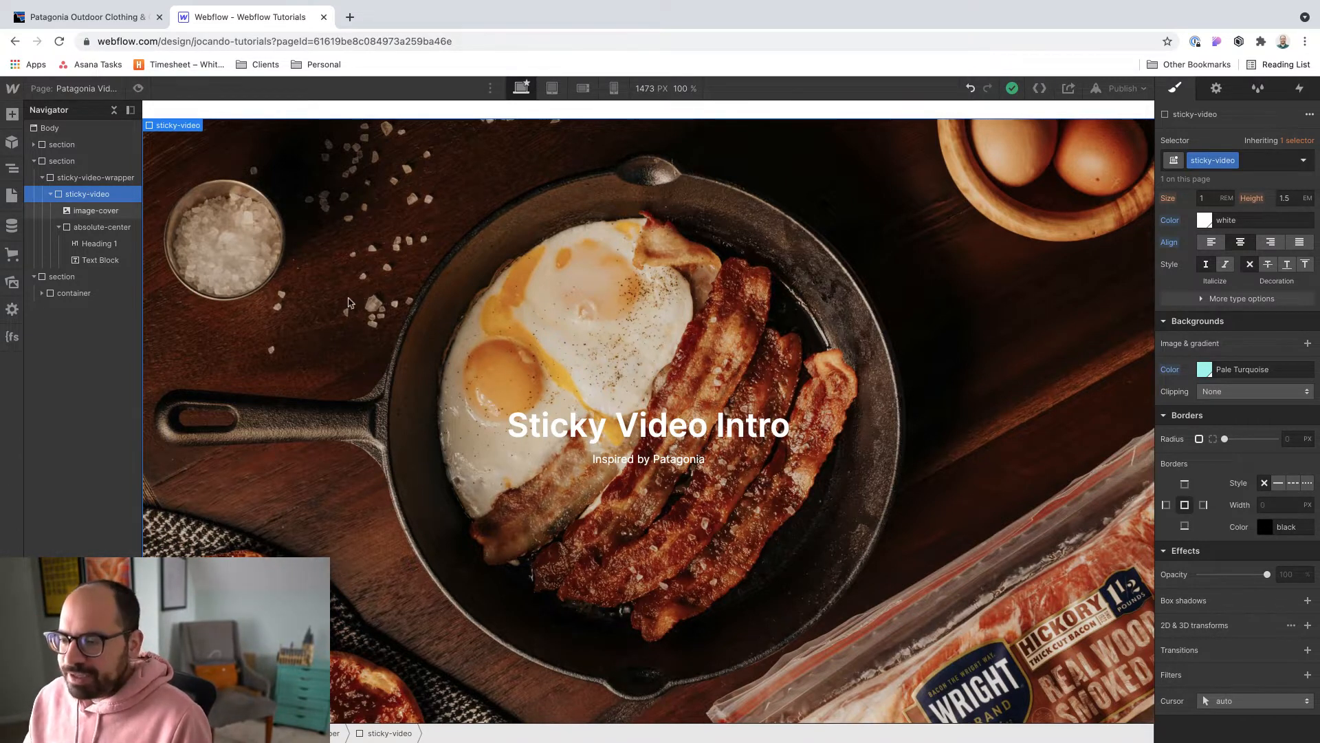
{"action": "key", "text": "super+e"}
{"action": "type", "text": "div"}
{"action": "key", "text": "Return"}
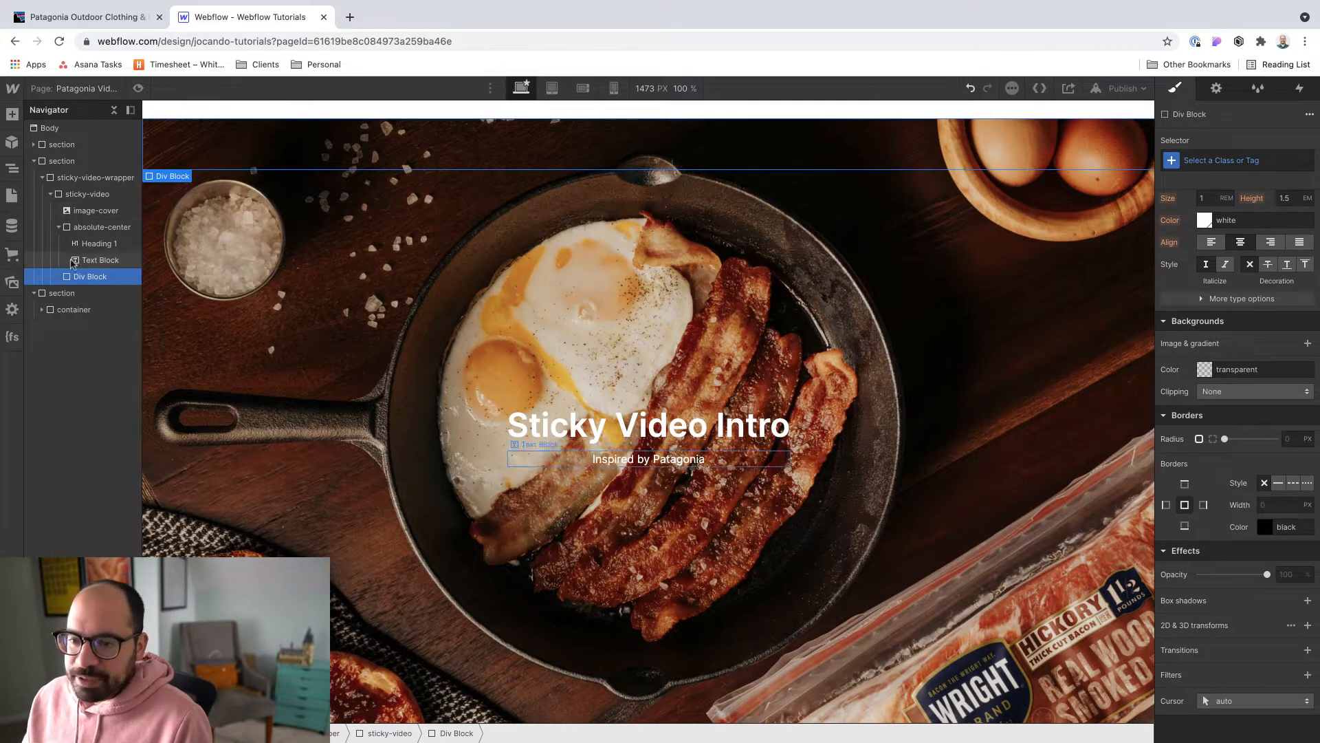
{"action": "left_click_drag", "start_coordinate": [90, 275], "coordinate": [94, 234]}
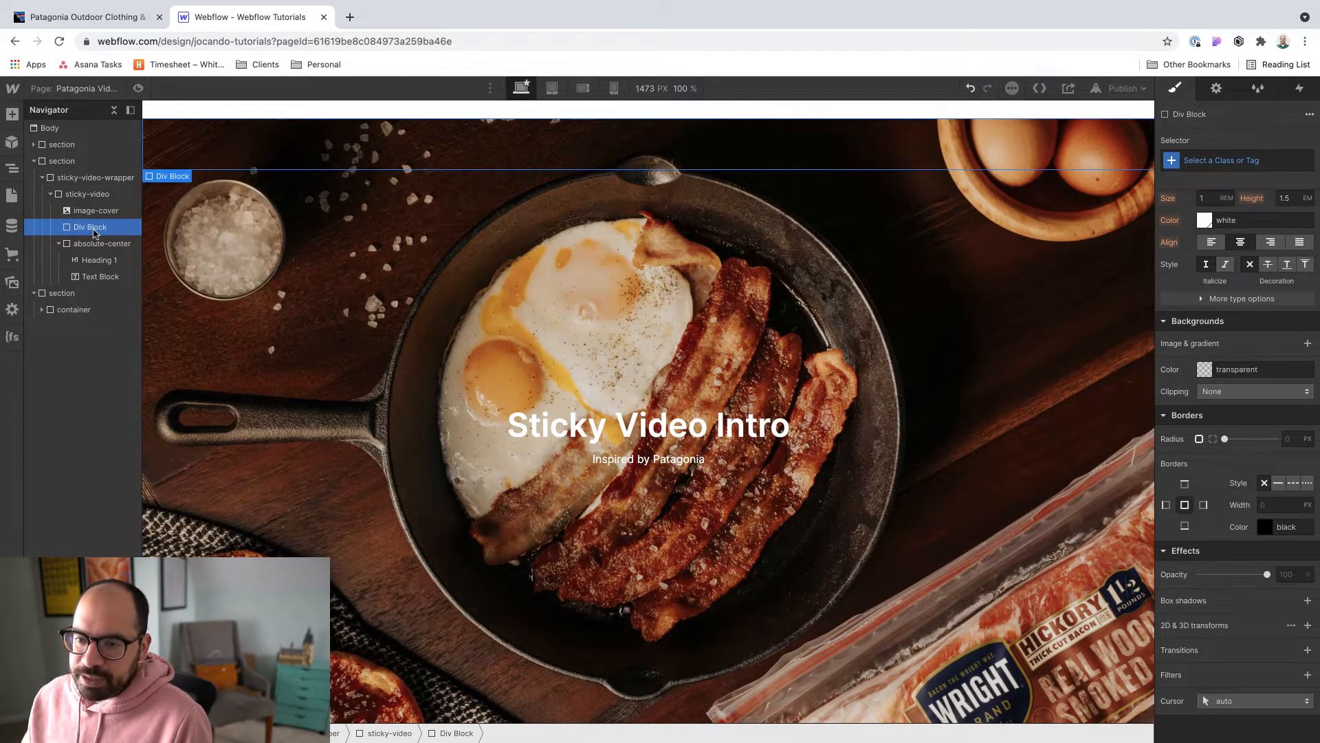
Give the new div block the new class video-padding
{"action": "key", "text": "super+Return"}
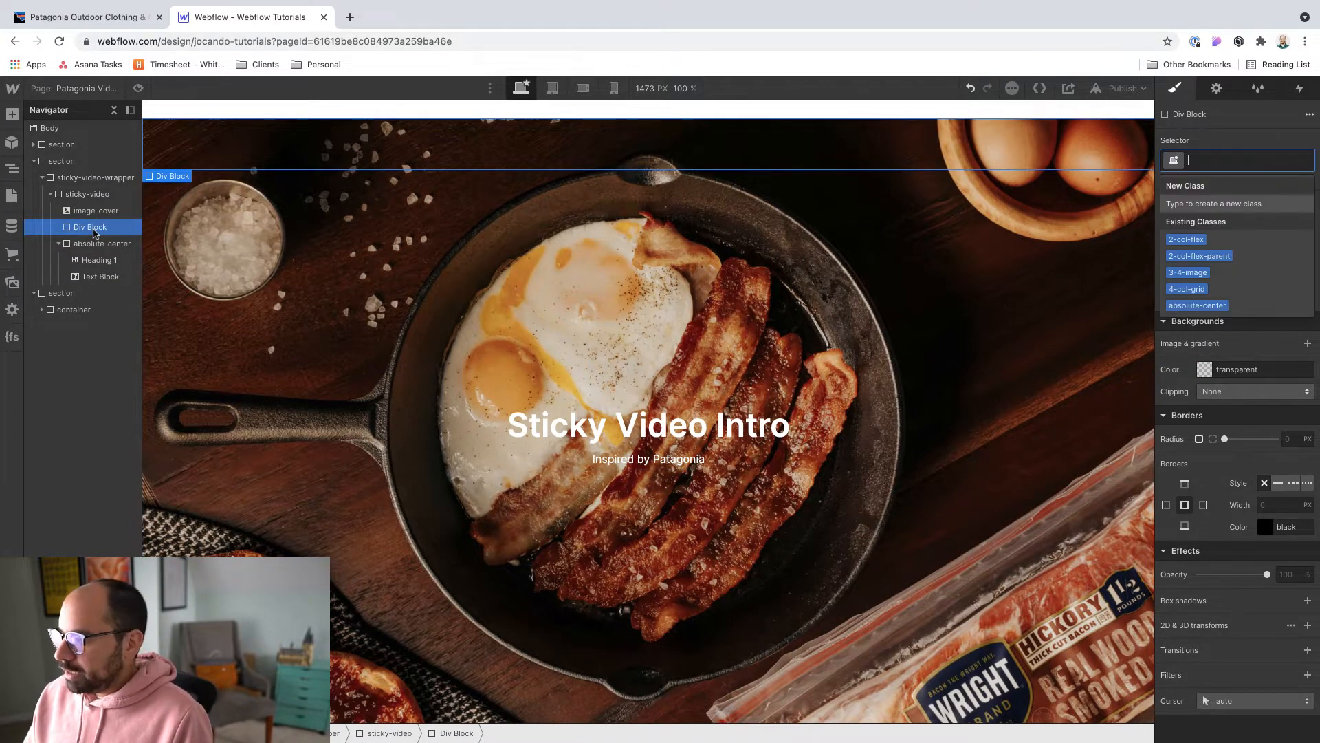
{"action": "type", "text": "video="}
{"action": "key", "text": "BackSpace"}
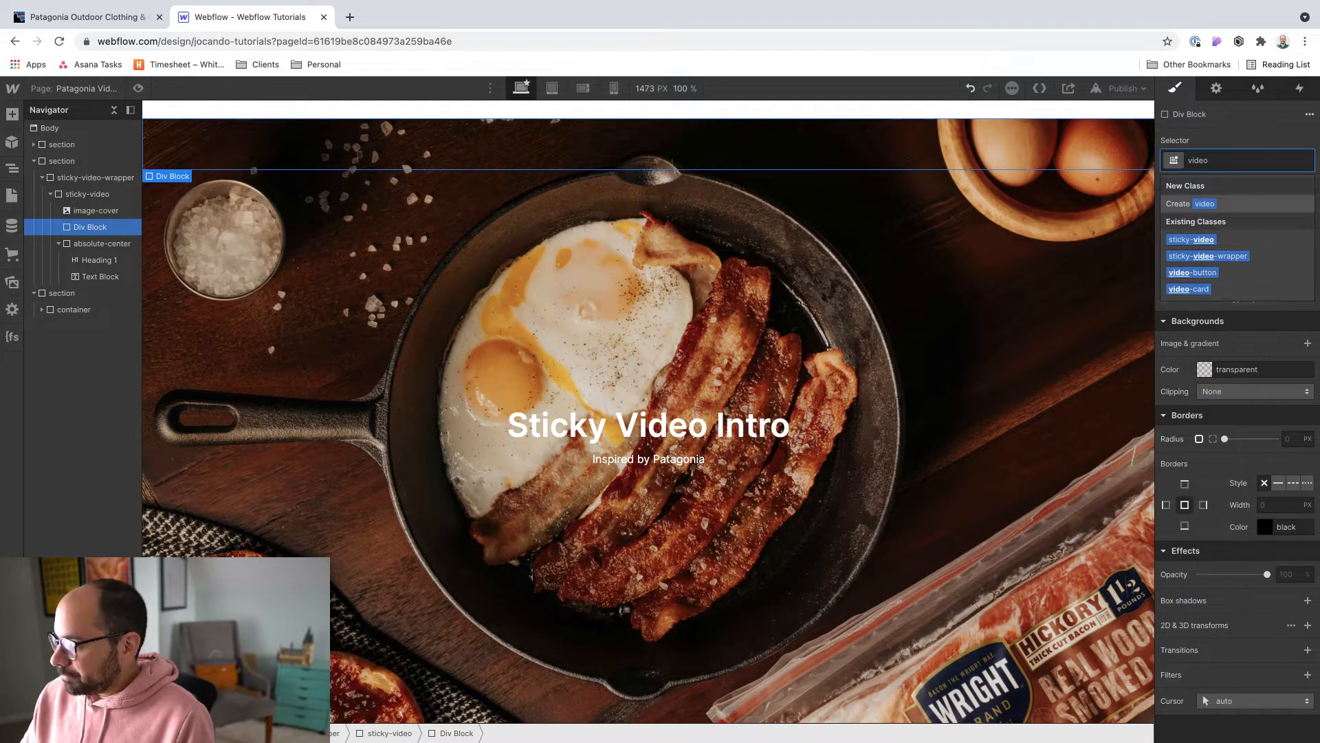
{"action": "type", "text": "-padding"}
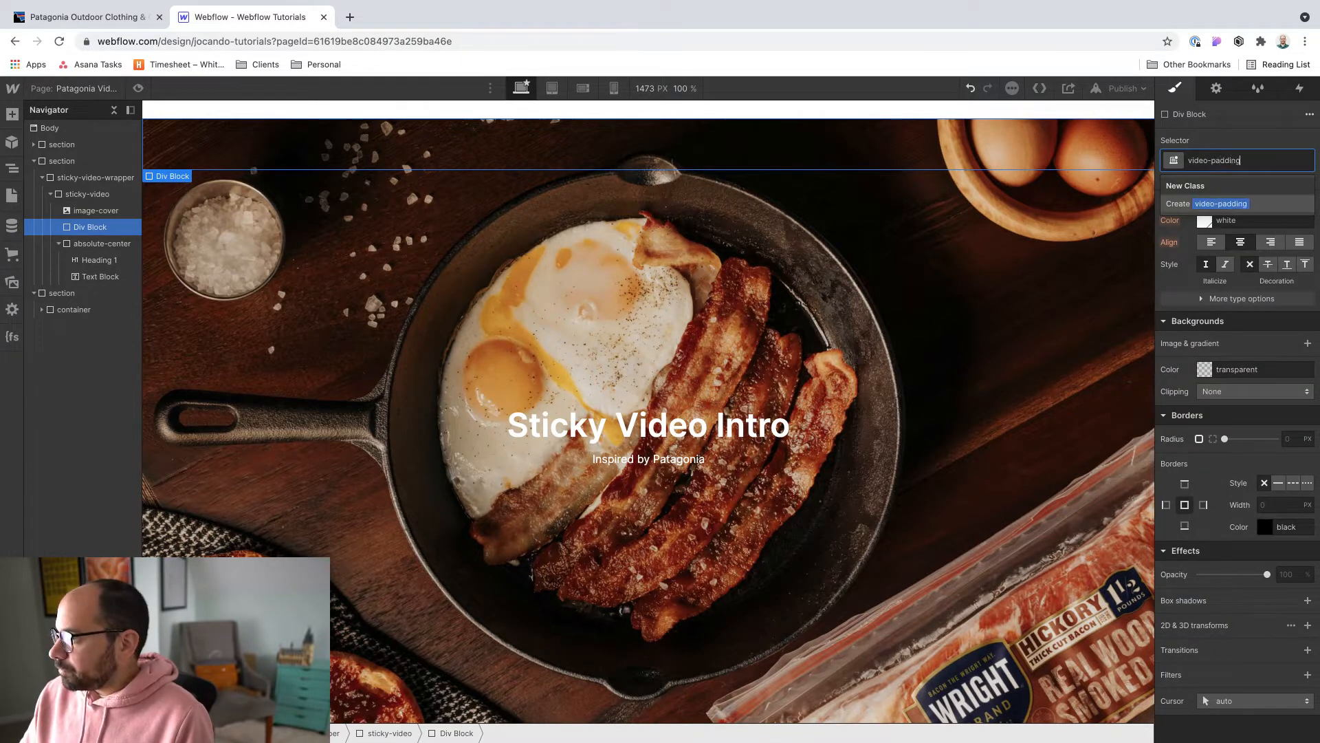
{"action": "key", "text": "Return"}
Add an inside box shadow to video-padding with a 90-degree angle, 0 px distance and 0 px blur
{"action": "left_click", "coordinate": [1205, 370]}
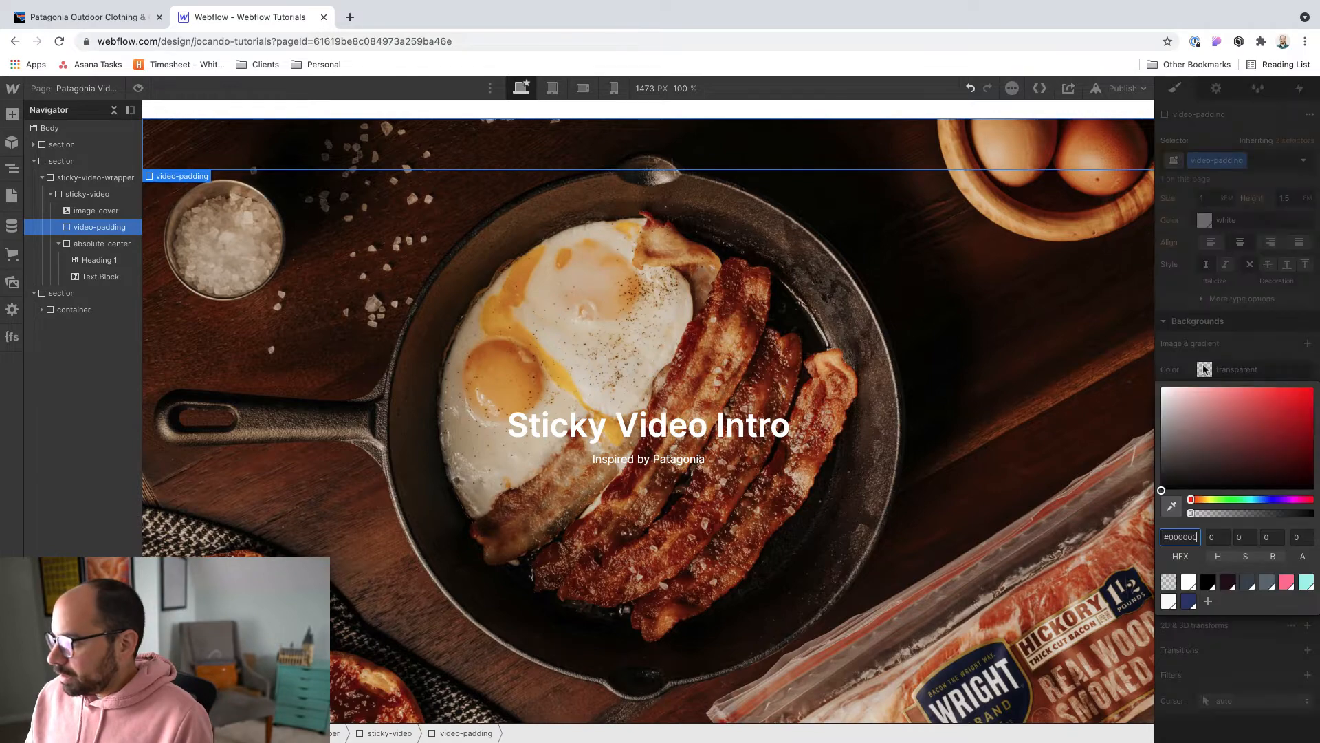
{"action": "left_click", "coordinate": [1238, 344]}
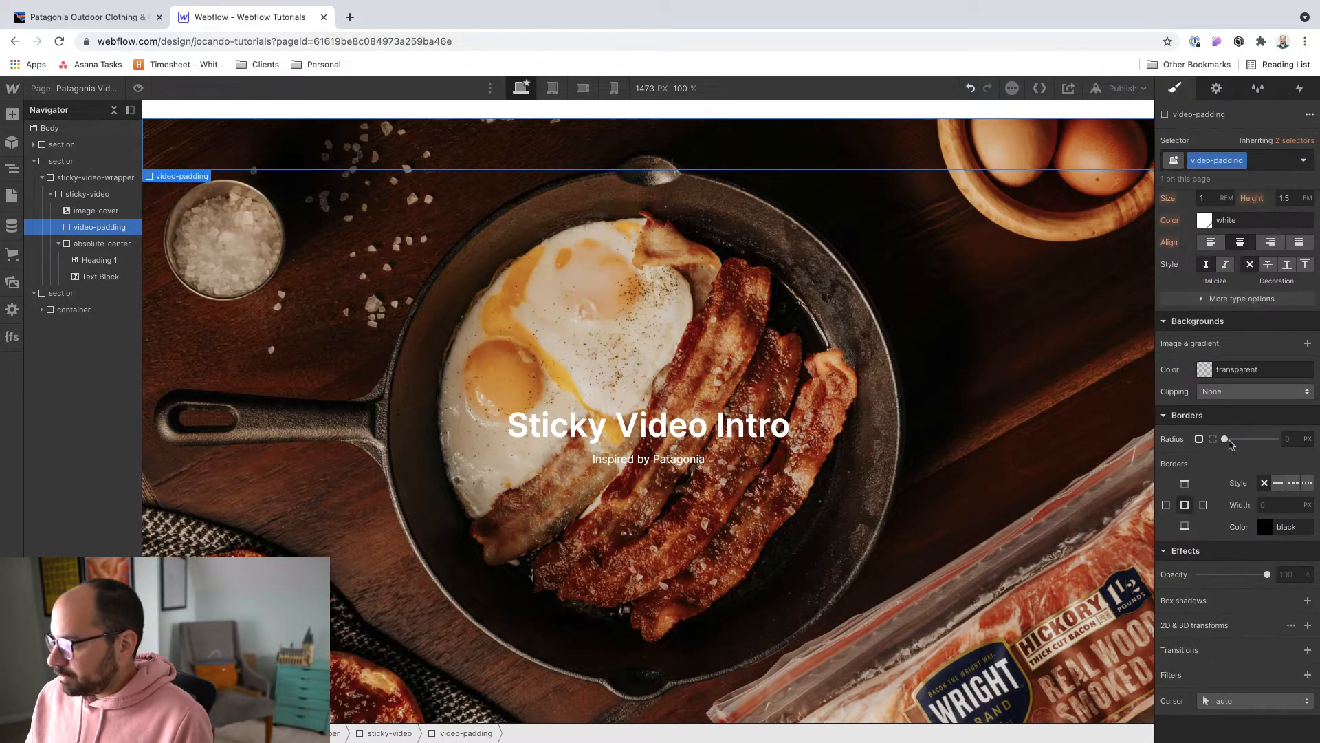
{"action": "left_click", "coordinate": [1308, 601]}
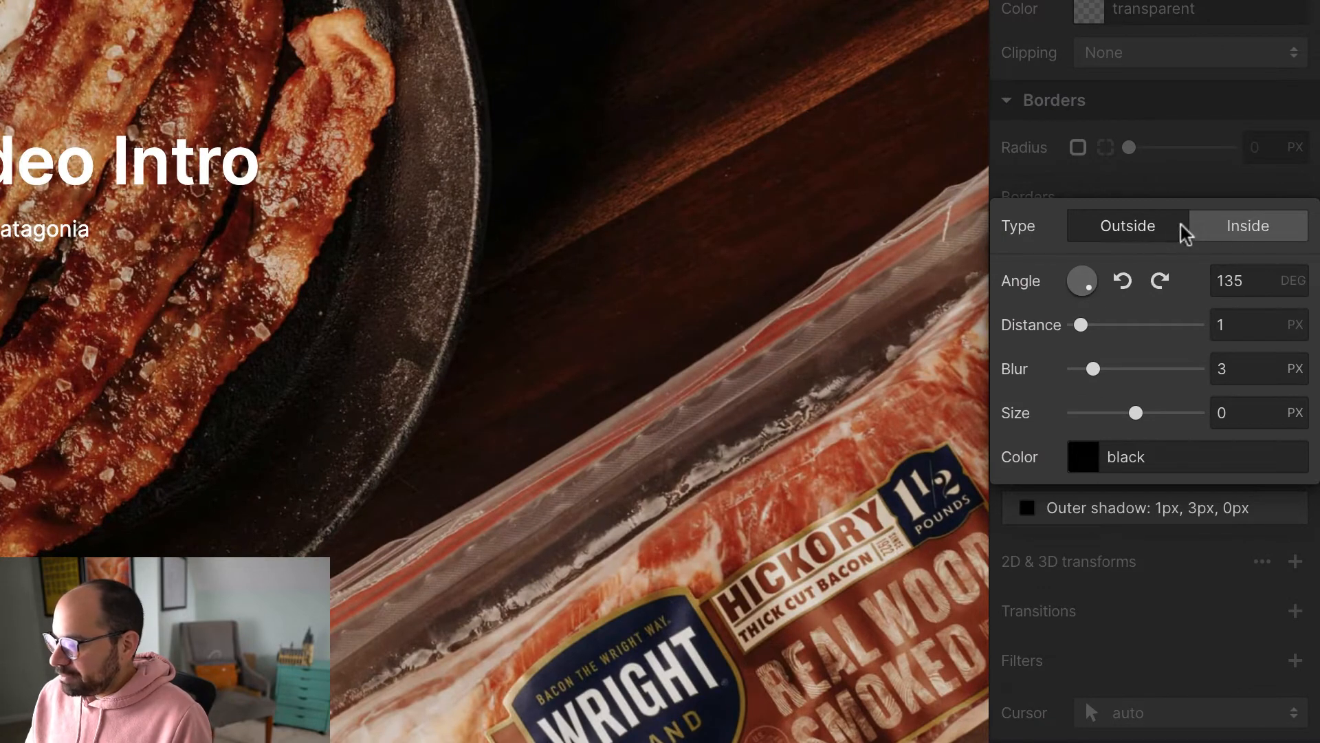
{"action": "left_click", "coordinate": [1244, 225]}
{"action": "left_click", "coordinate": [1242, 322]}
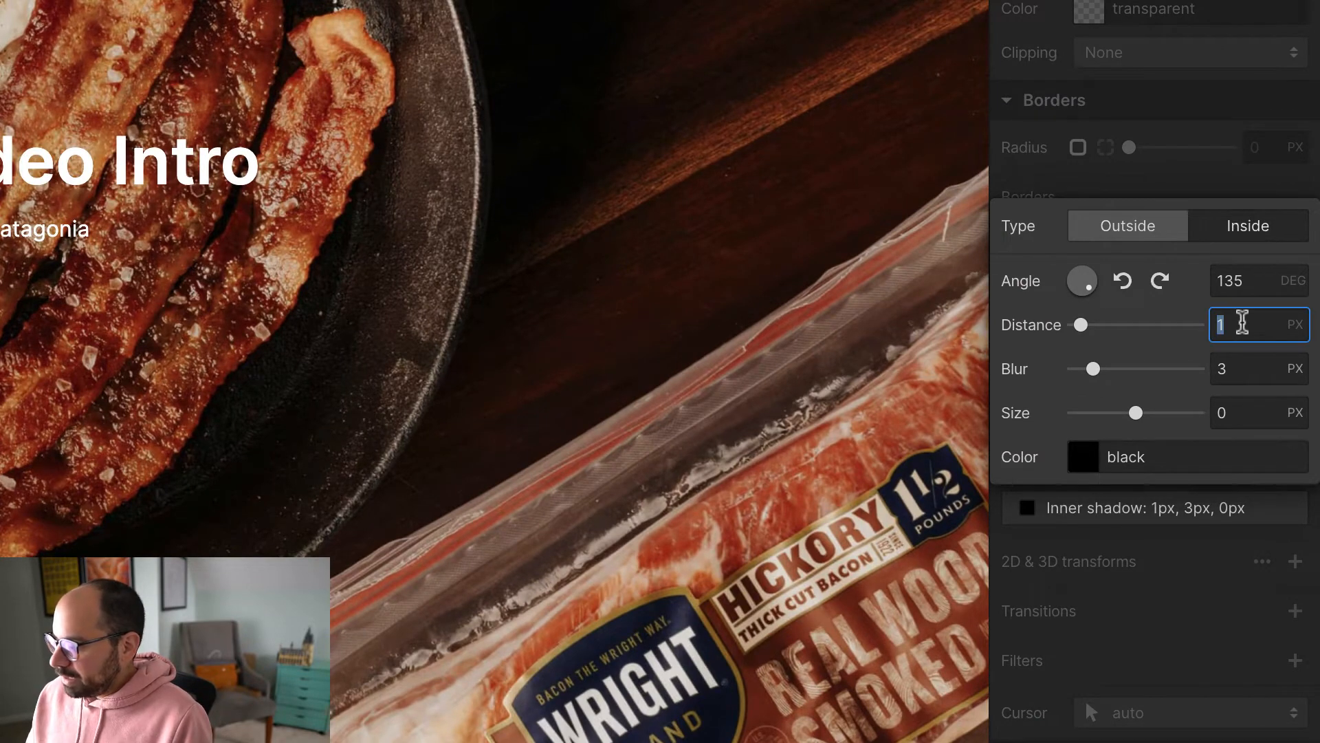
{"action": "key", "text": "Down"}
{"action": "key", "text": "Tab"}
{"action": "key", "text": "Down"}
{"action": "key", "text": "Down"}
{"action": "key", "text": "Down"}
{"action": "key", "text": "Tab"}
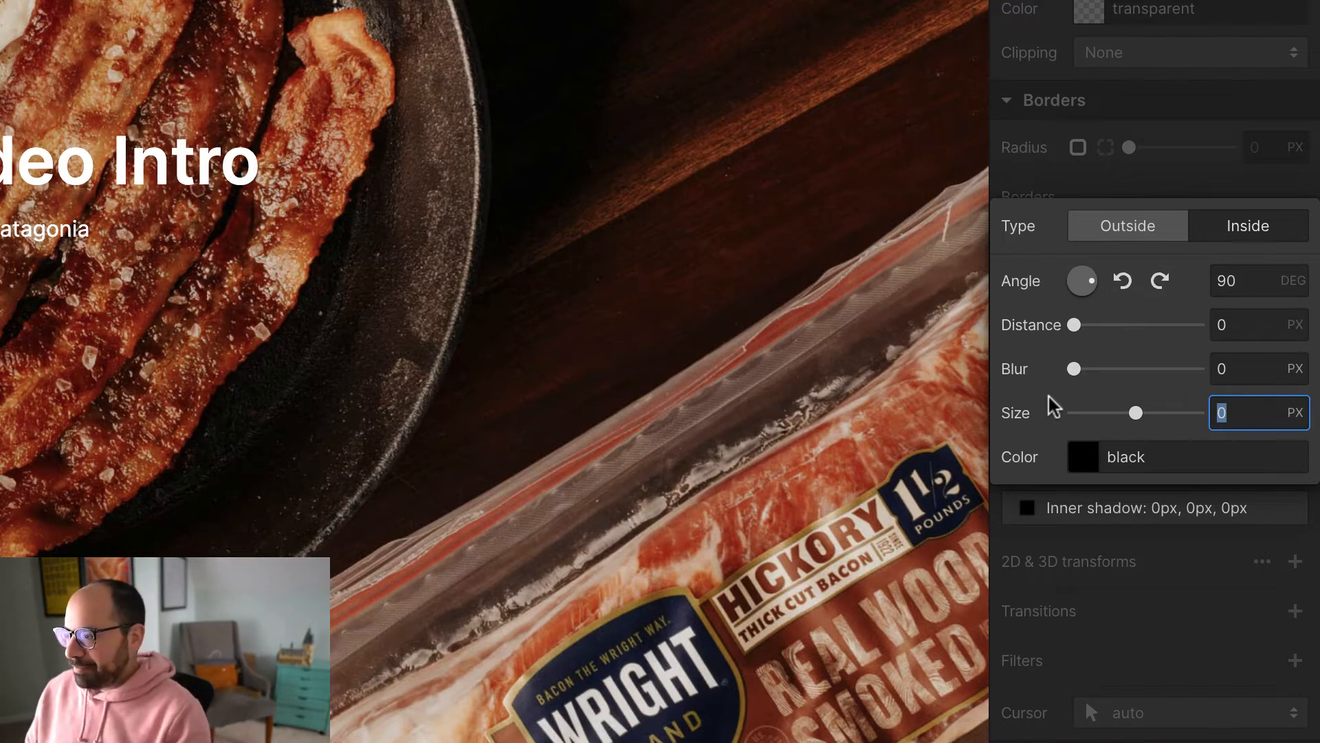
Set the inner shadow's size to 7.5 vw and its colour to white
{"action": "type", "text": "7"}
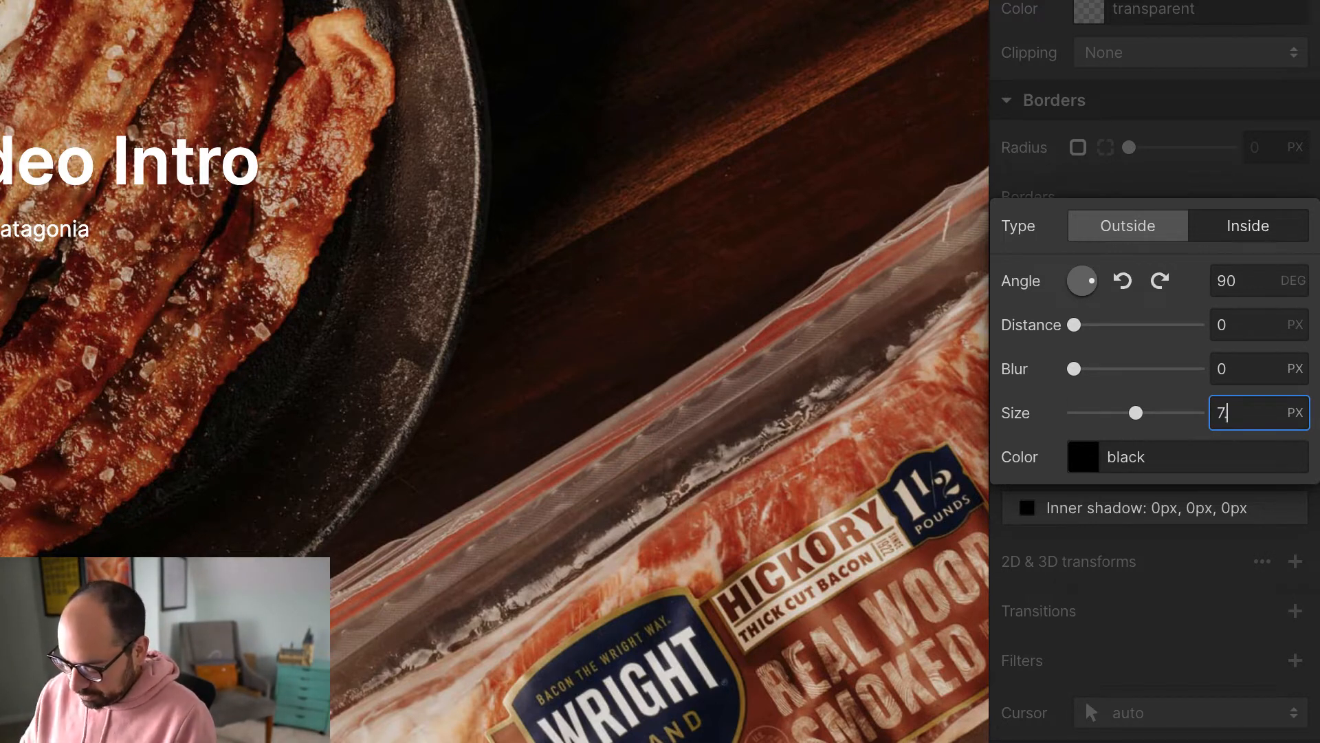
{"action": "type", "text": ".5vw"}
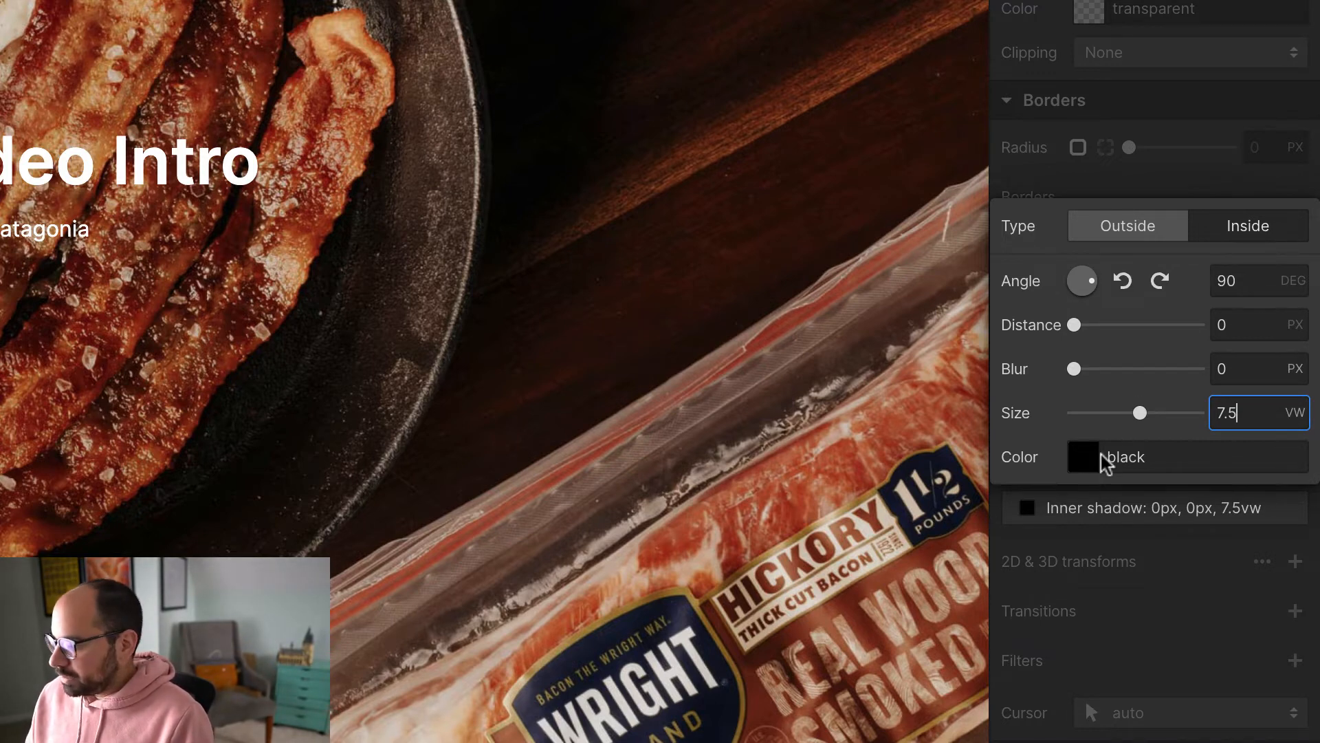
{"action": "left_click", "coordinate": [1084, 456]}
{"action": "left_click", "coordinate": [1059, 375]}
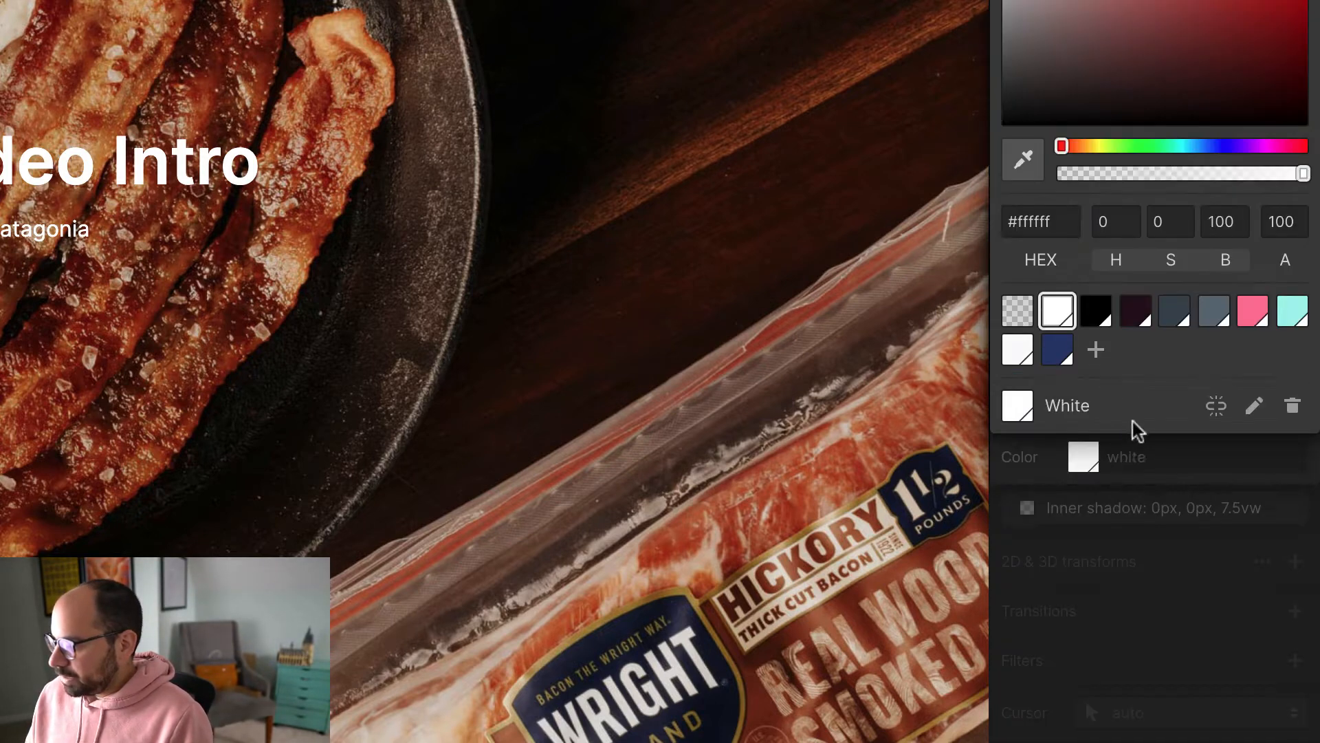
{"action": "left_click", "coordinate": [1149, 456]}
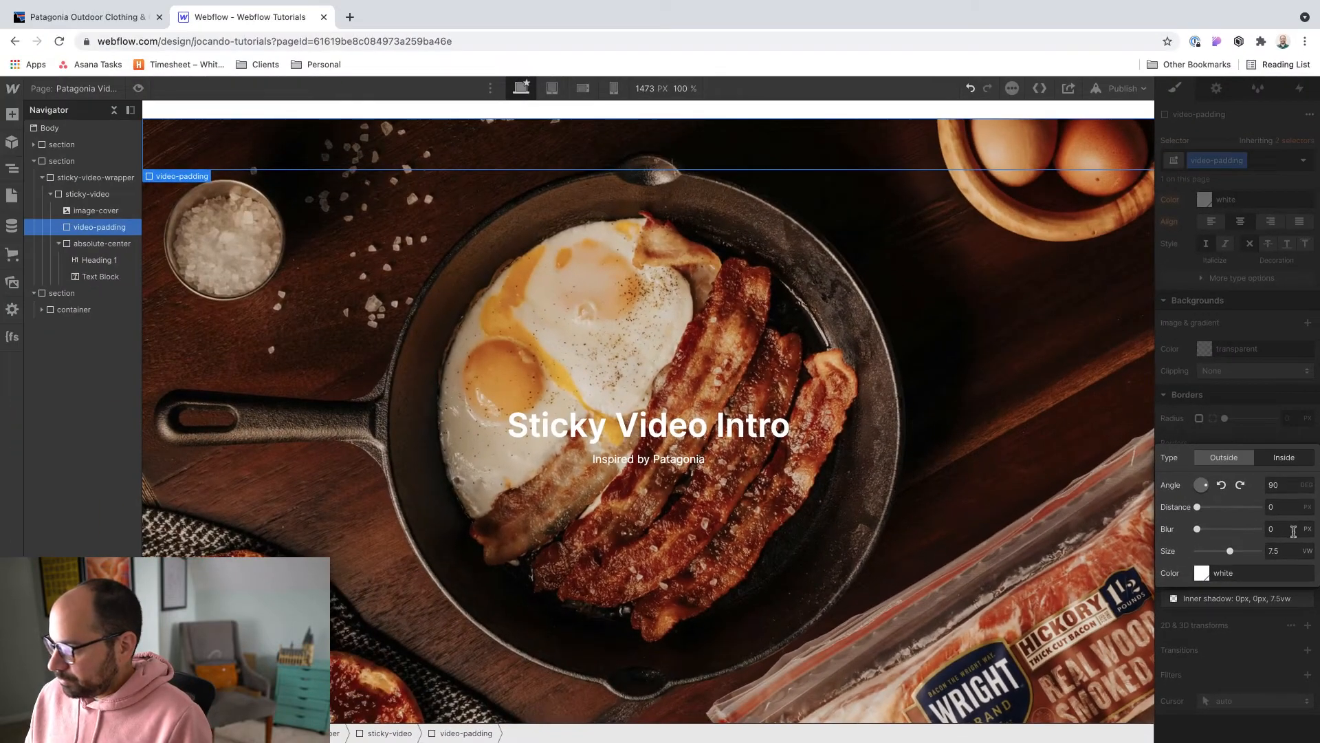
{"action": "key", "text": "Escape"}
Position video-padding absolutely within sticky-video, stretched to cover it with 0% offsets on all four sides
{"action": "scroll", "coordinate": [1237, 482], "scroll_direction": "up", "scroll_amount": 6}
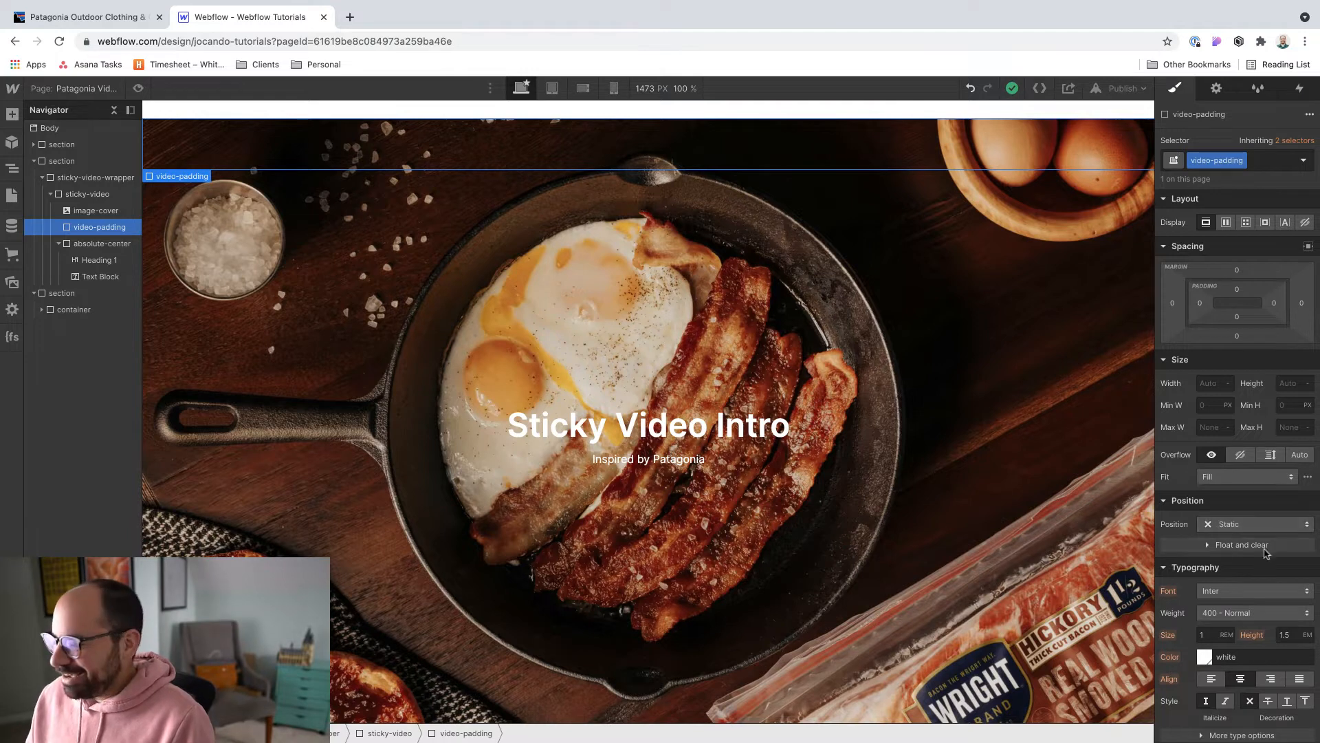
{"action": "left_click", "coordinate": [1233, 530]}
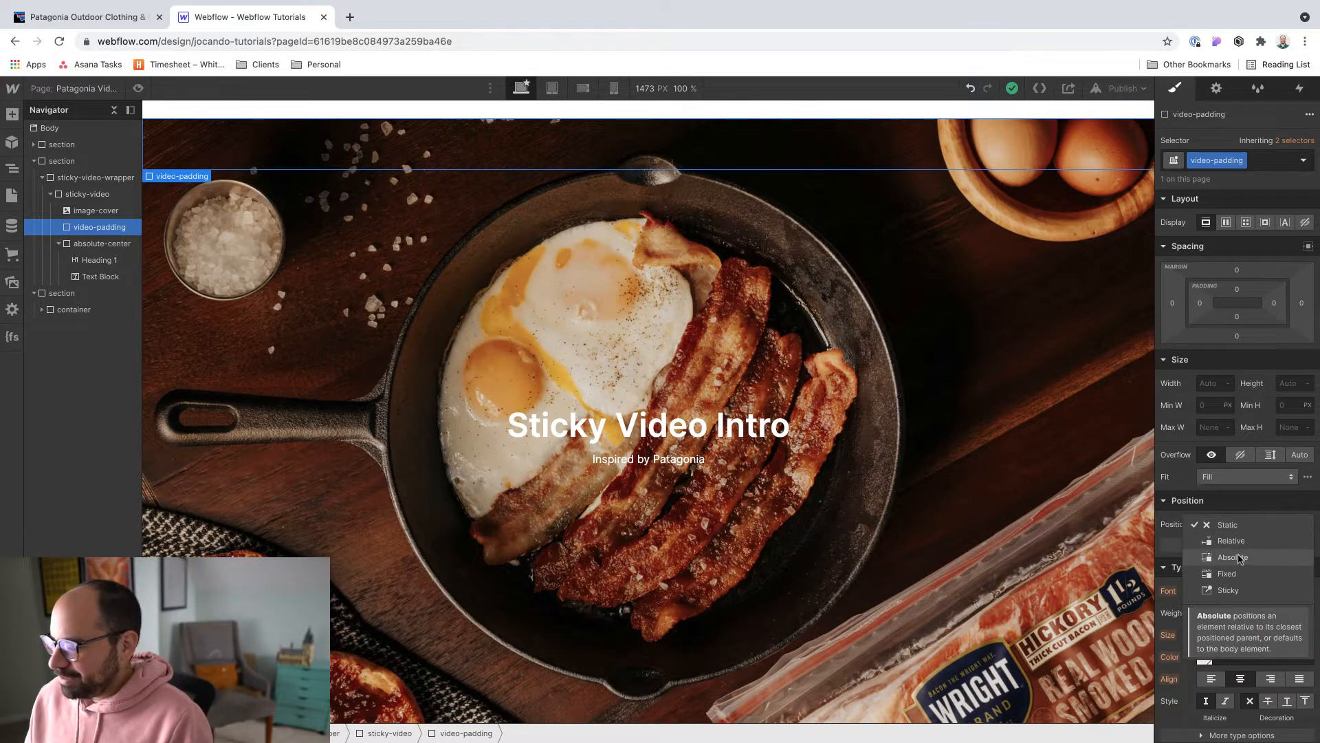
{"action": "left_click", "coordinate": [1232, 557]}
{"action": "left_click", "coordinate": [1309, 544]}
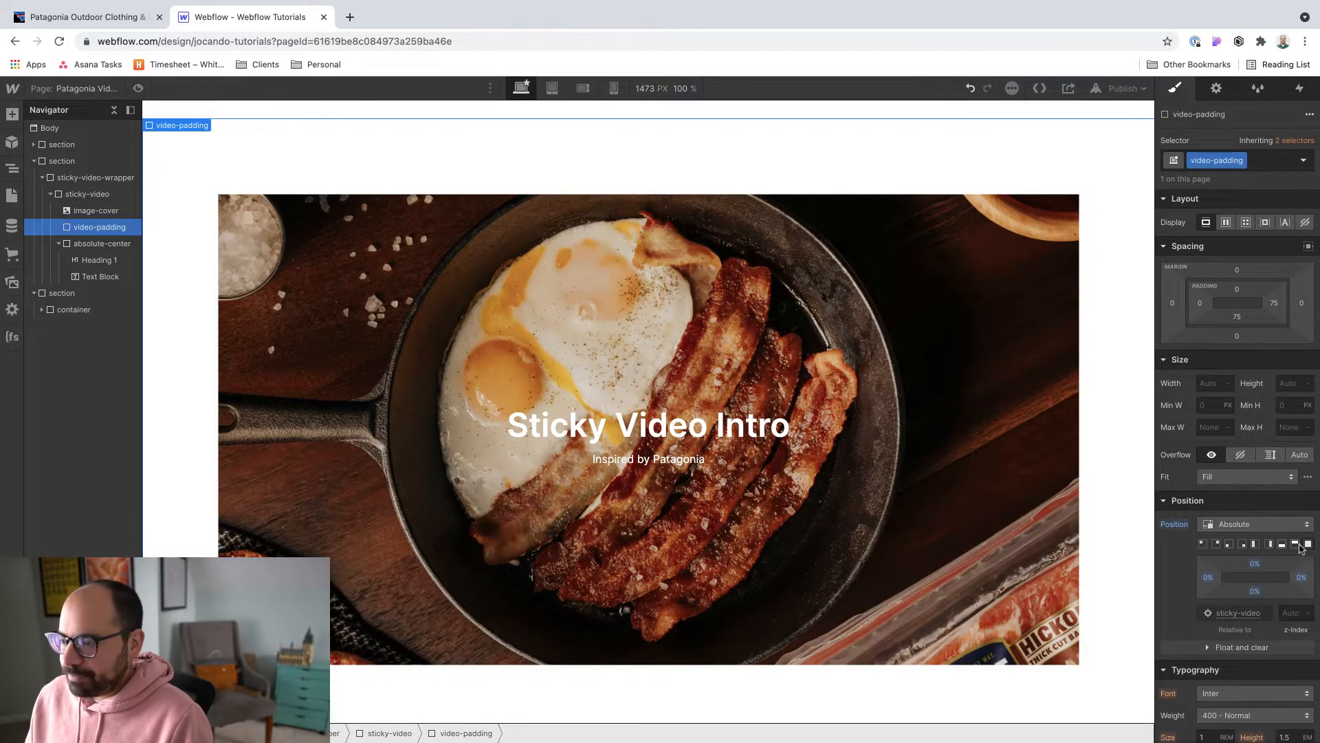
{"action": "scroll", "coordinate": [1265, 546], "scroll_direction": "down", "scroll_amount": 8}
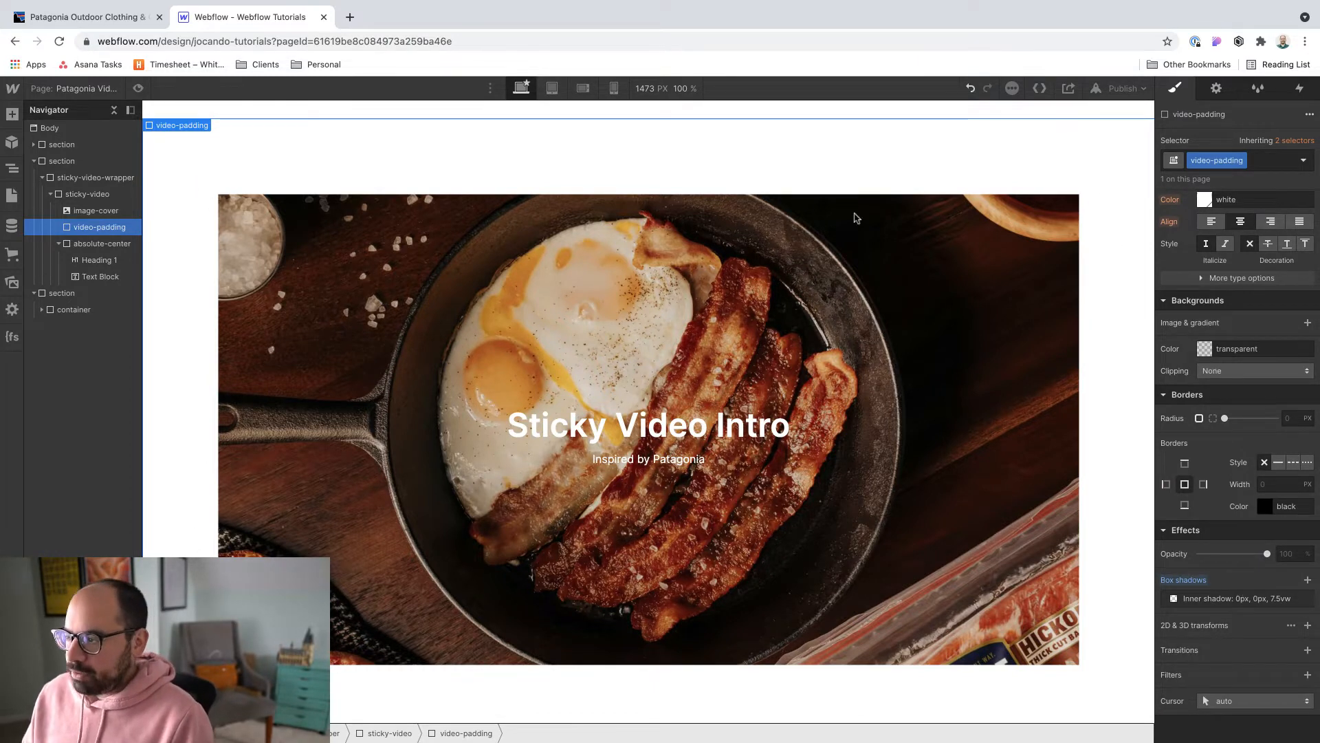
{"action": "scroll", "coordinate": [673, 220], "scroll_direction": "up", "scroll_amount": 3}
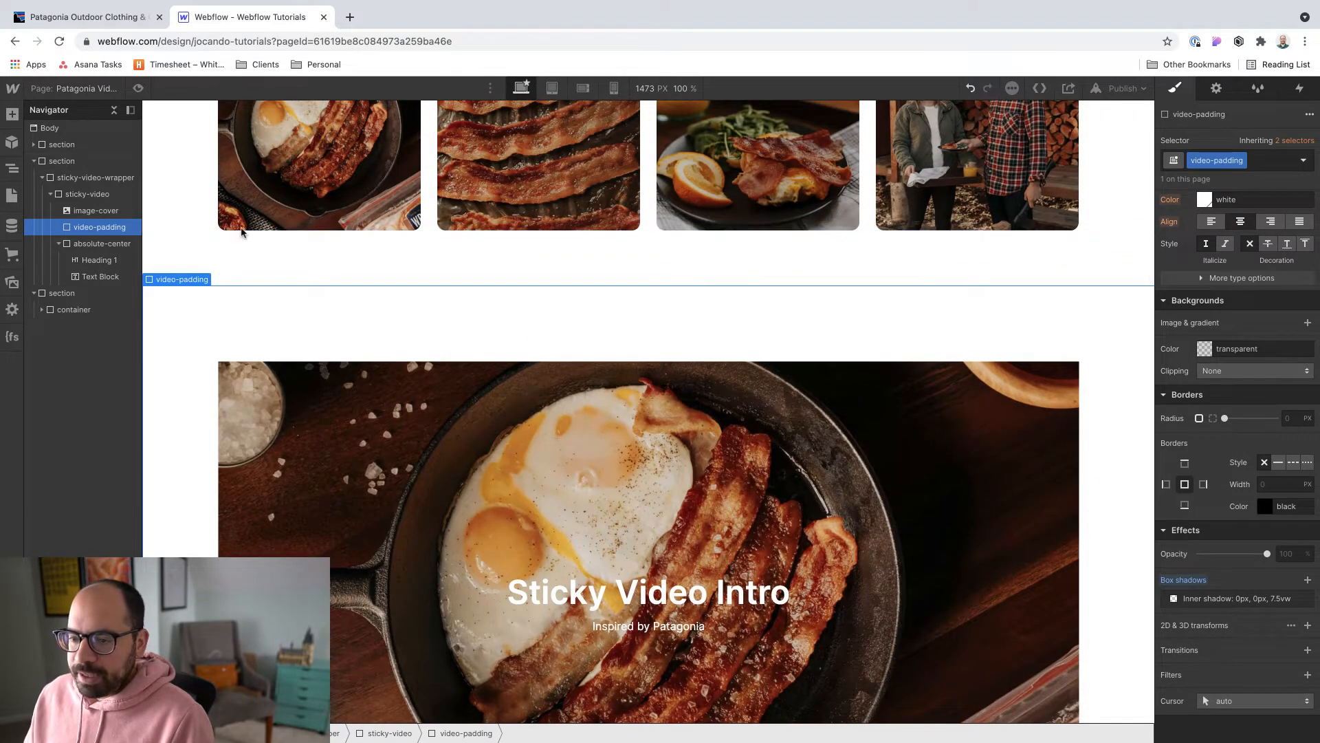
Preview the page and compare the padded video section's starting appearance with the Patagonia homepage, ending back in the Webflow design view
{"action": "left_click", "coordinate": [139, 88]}
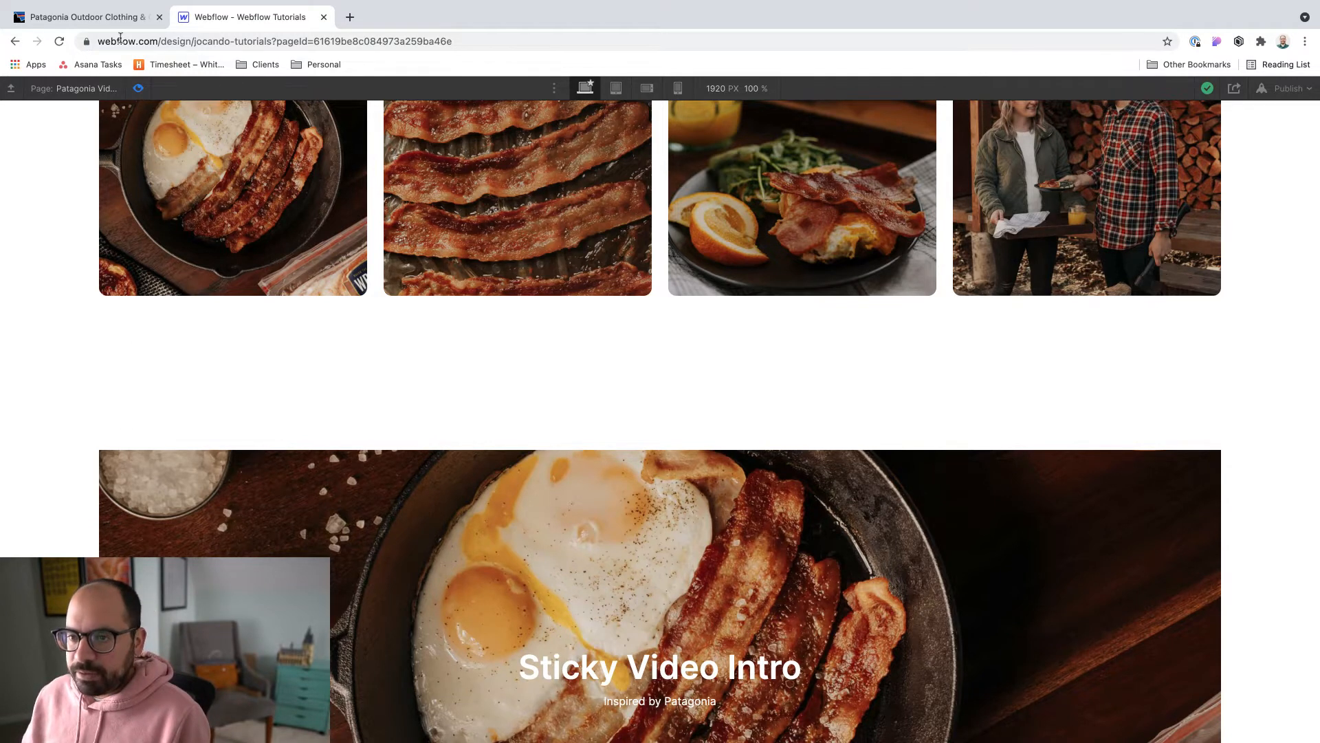
{"action": "left_click", "coordinate": [103, 16]}
{"action": "scroll", "coordinate": [206, 358], "scroll_direction": "up", "scroll_amount": 4}
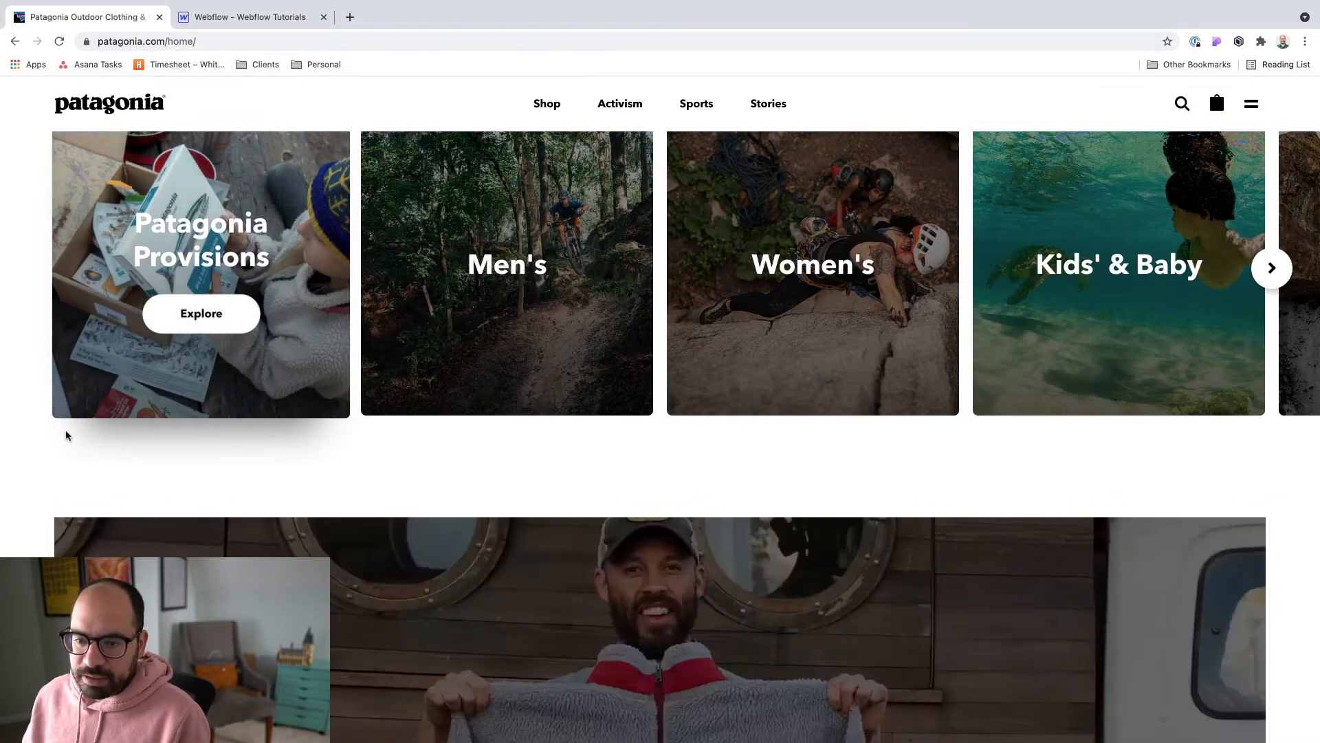
{"action": "left_click", "coordinate": [241, 18]}
{"action": "scroll", "coordinate": [675, 323], "scroll_direction": "up", "scroll_amount": 4}
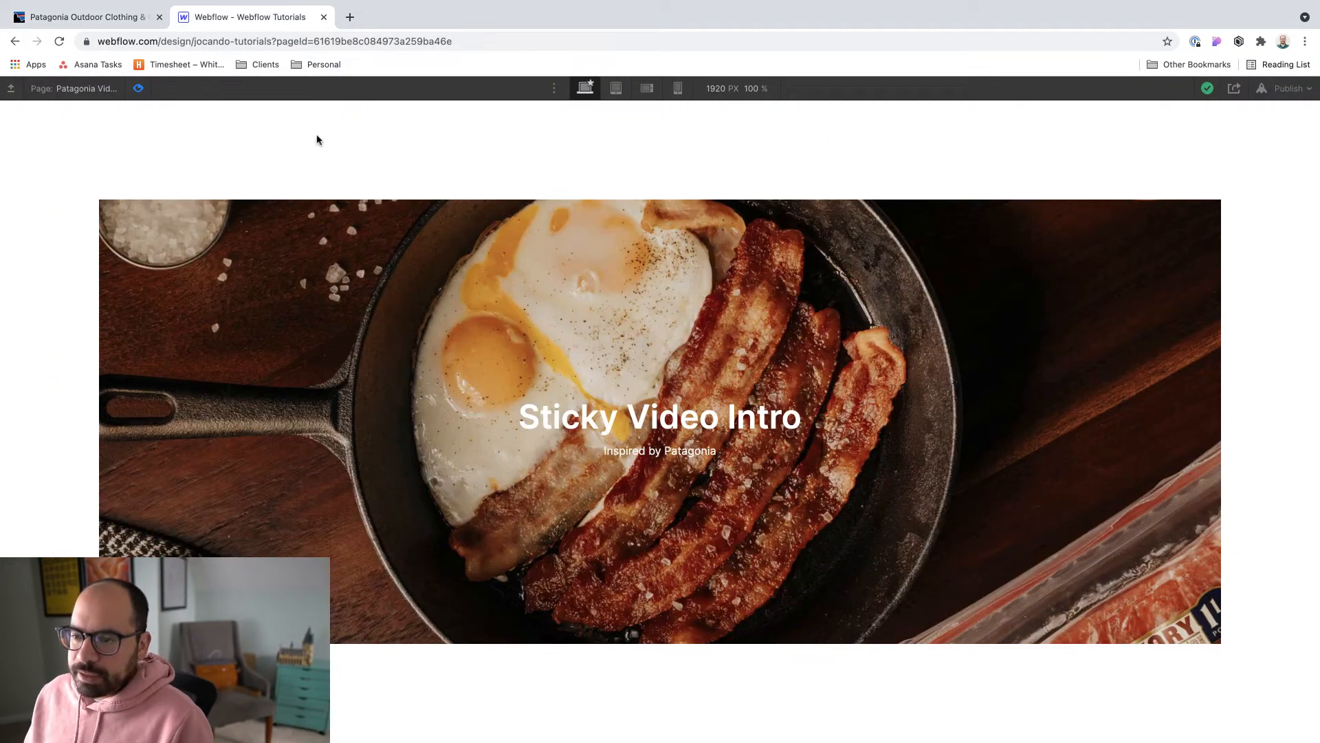
{"action": "key", "text": "super+shift+p"}
{"action": "scroll", "coordinate": [693, 273], "scroll_direction": "up", "scroll_amount": 2}
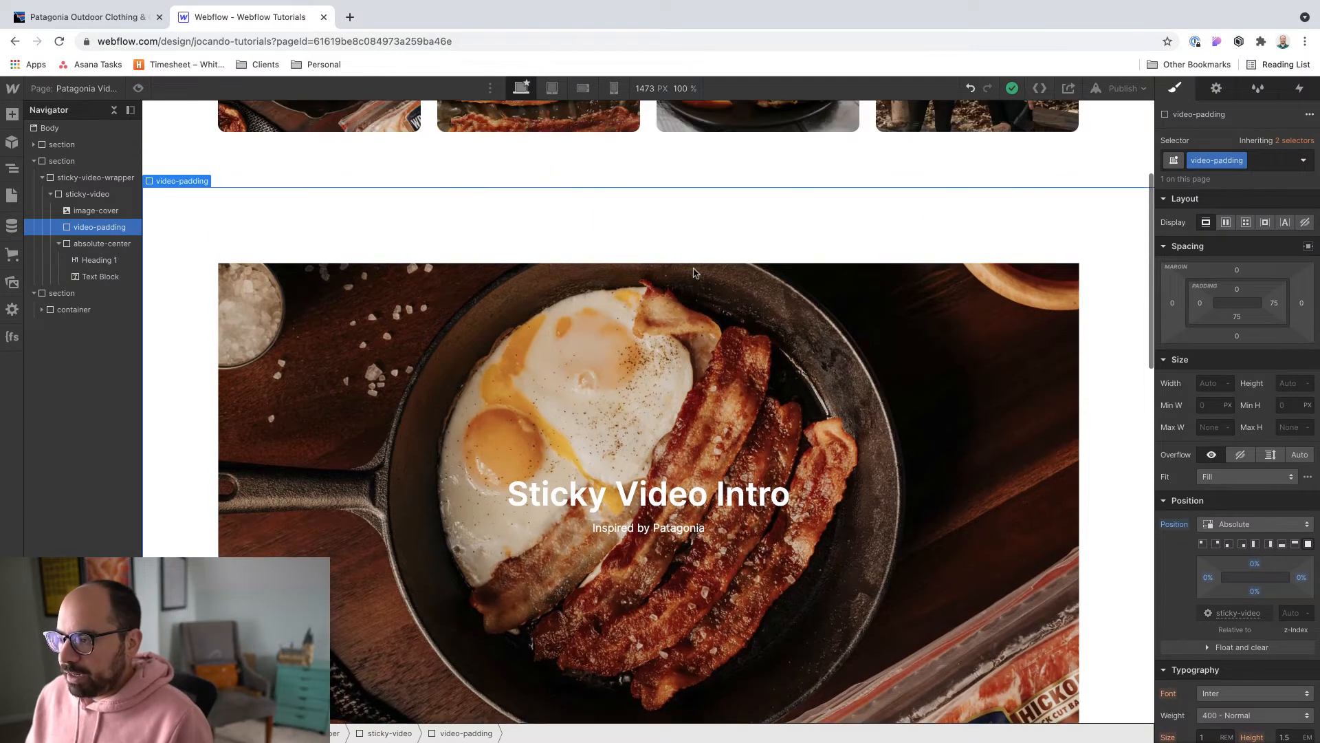
Add a While scrolling in view trigger to sticky-video-wrapper with the Play scroll animation action
{"action": "left_click", "coordinate": [89, 178]}
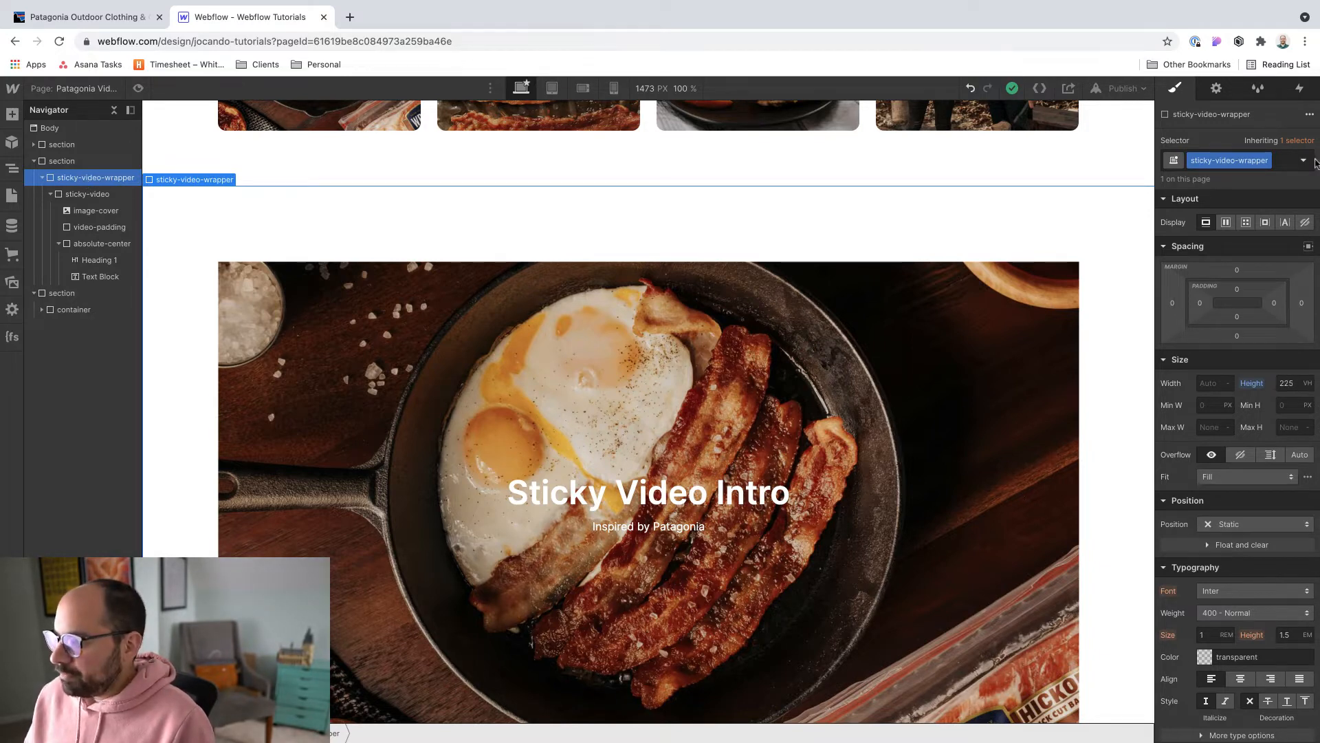
{"action": "left_click", "coordinate": [1299, 89]}
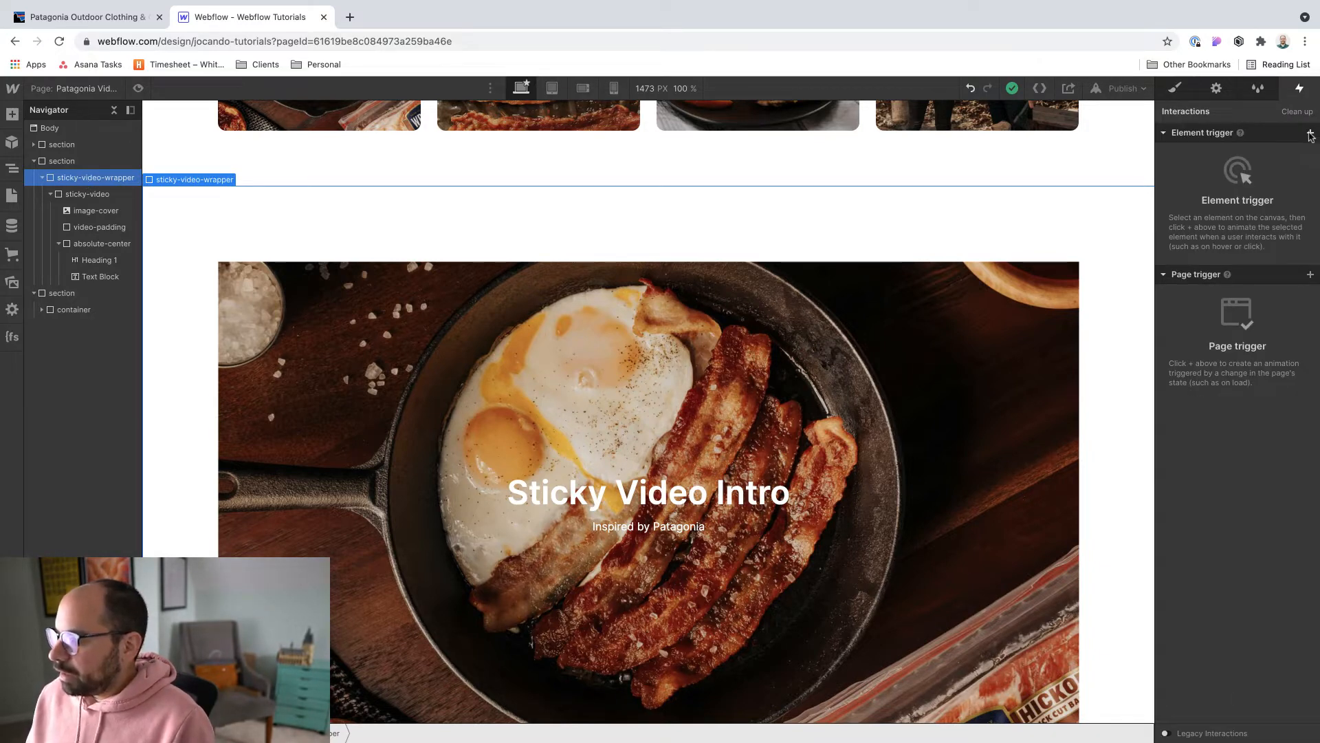
{"action": "left_click", "coordinate": [1311, 134]}
{"action": "left_click", "coordinate": [1239, 221]}
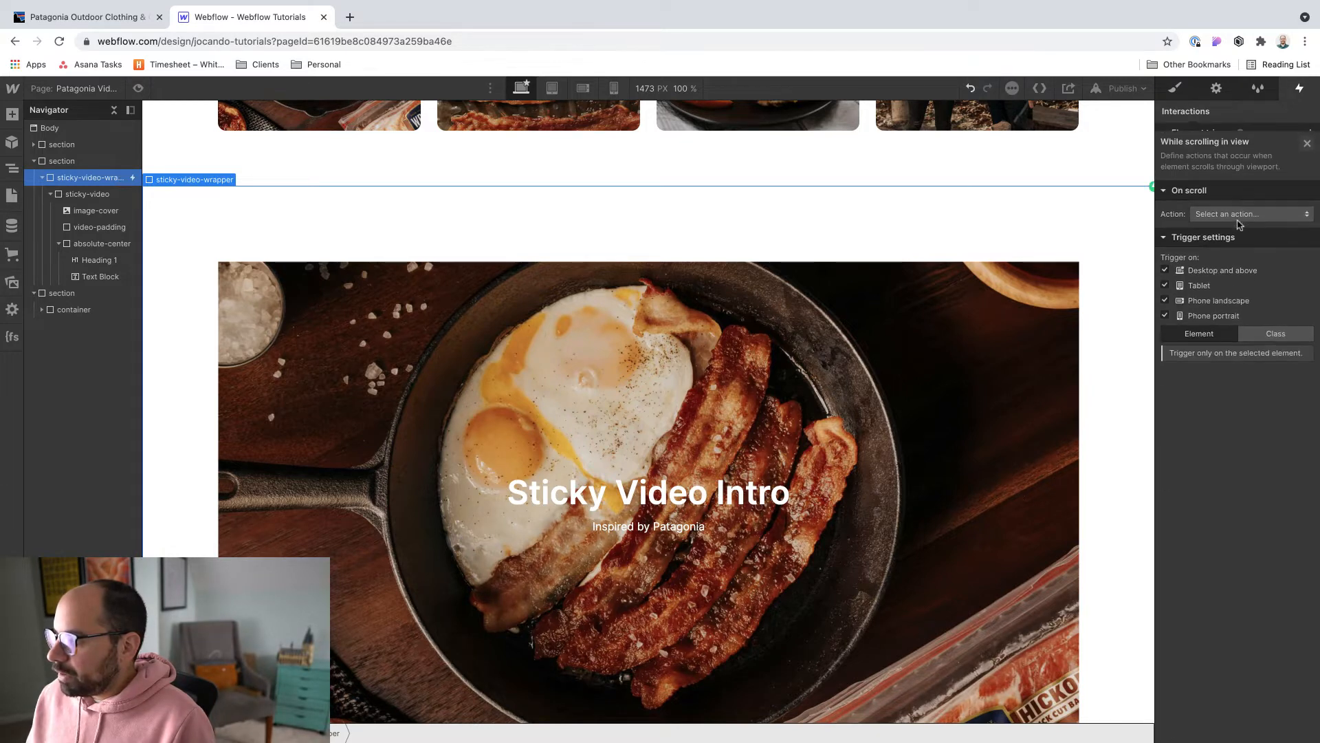
{"action": "left_click", "coordinate": [1240, 211]}
{"action": "left_click", "coordinate": [1241, 243]}
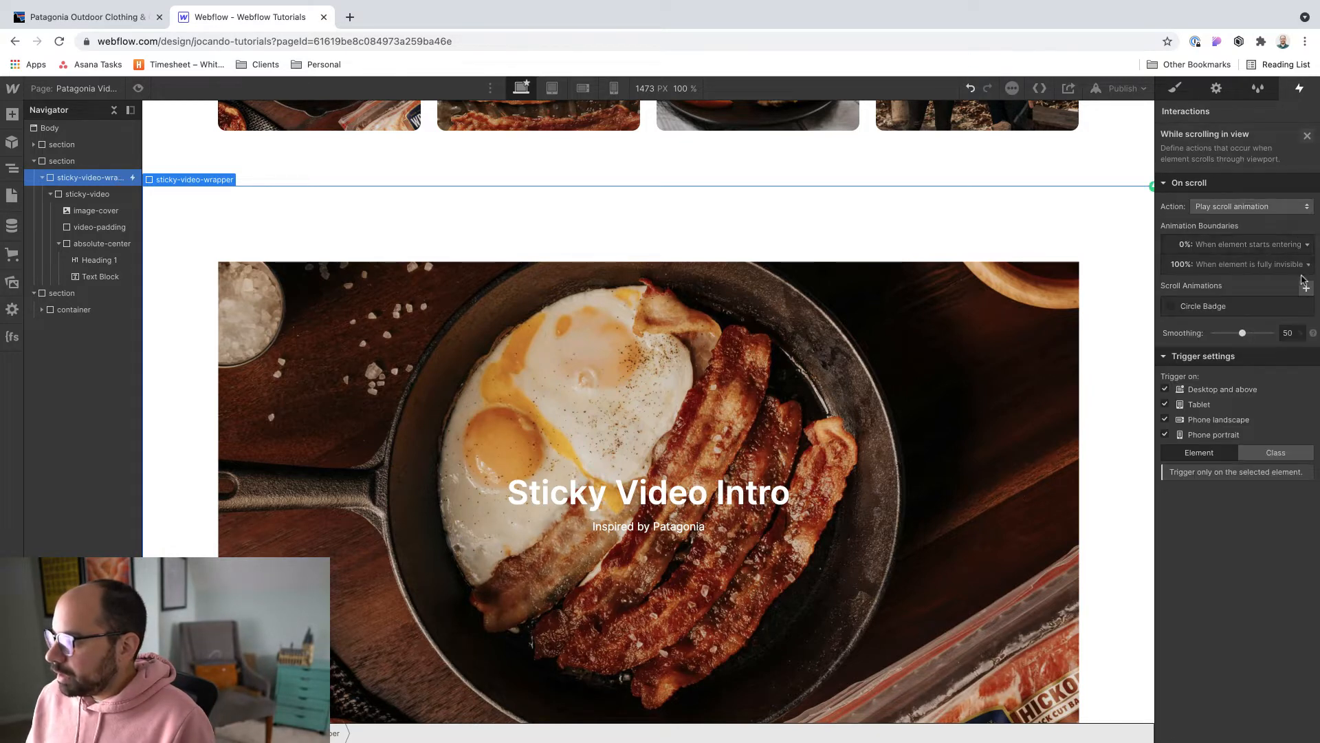
Create a new scroll animation for the trigger and name it Video Intro
{"action": "left_click", "coordinate": [1307, 287]}
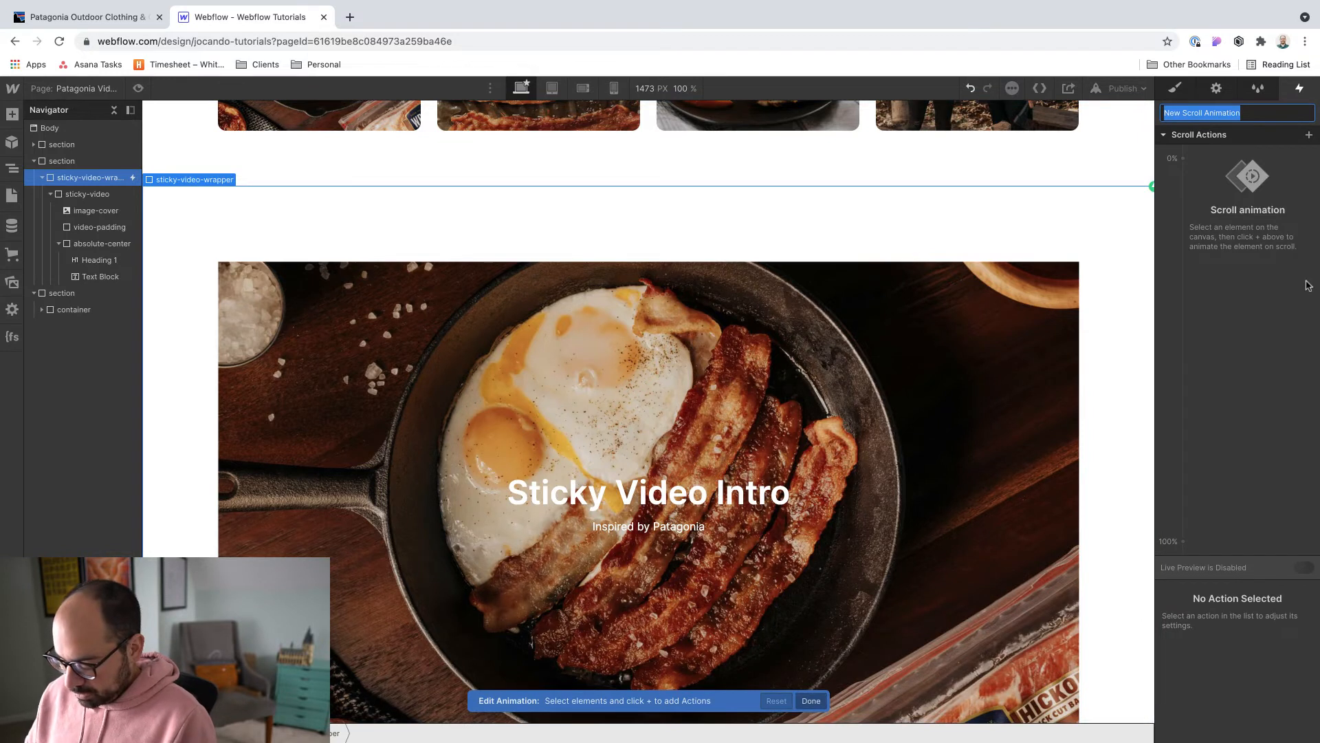
{"action": "type", "text": "V"}
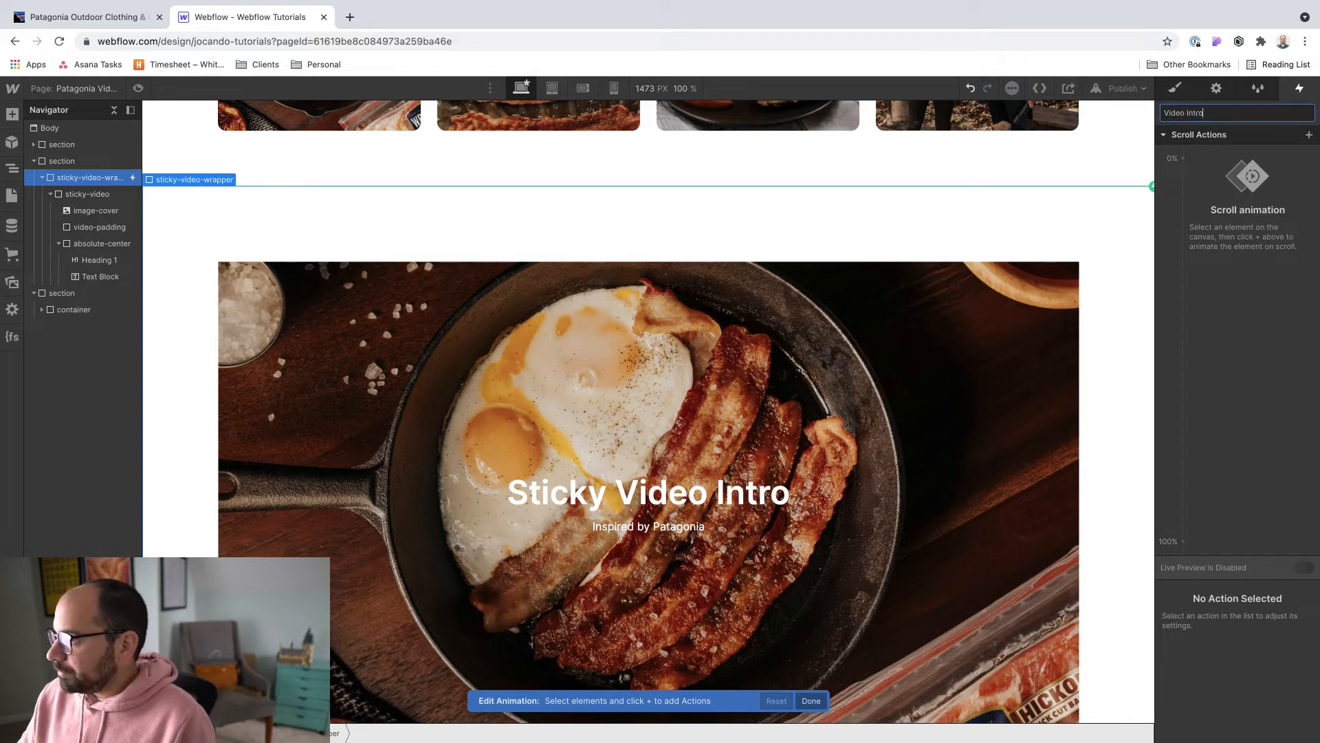
{"action": "type", "text": "ideo Intro"}
{"action": "key", "text": "Return"}
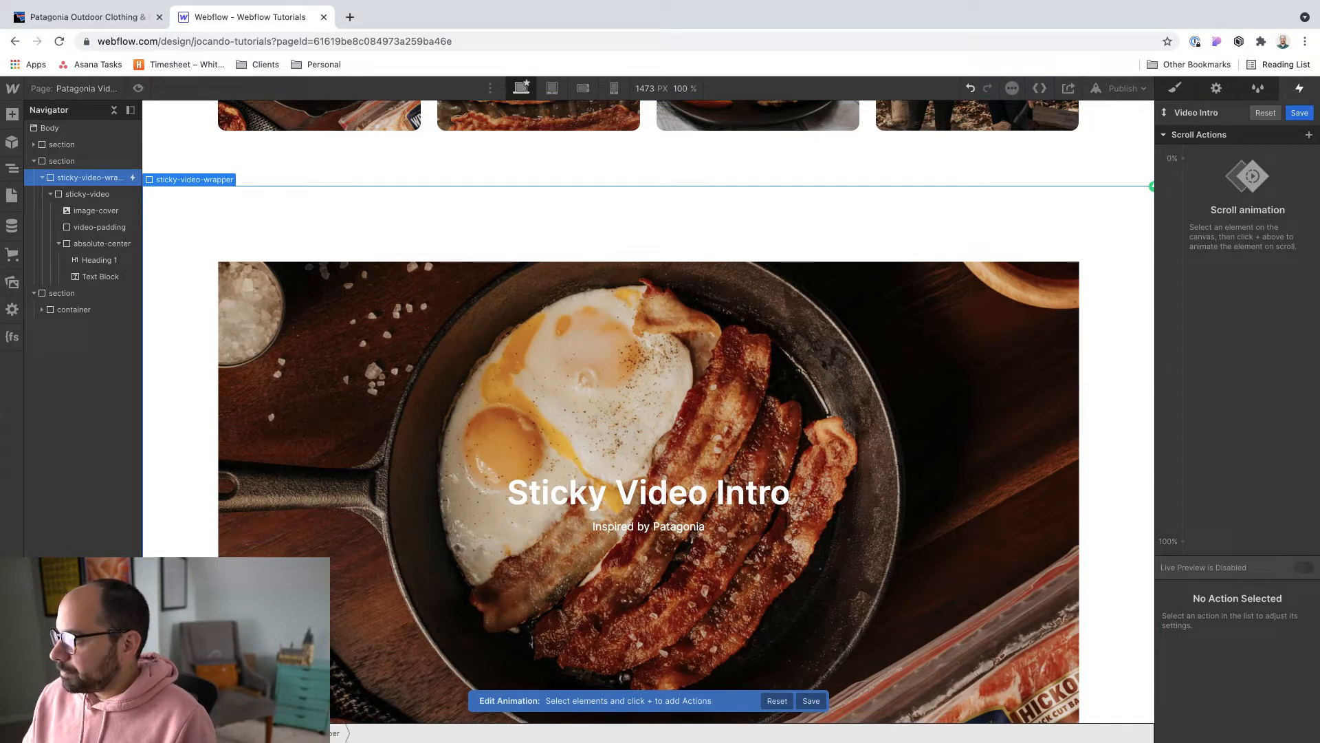
Add a Scale action for video-padding to the animation and set its scale at the 0% keyframe to 1
{"action": "left_click", "coordinate": [101, 228]}
{"action": "left_click", "coordinate": [1184, 159]}
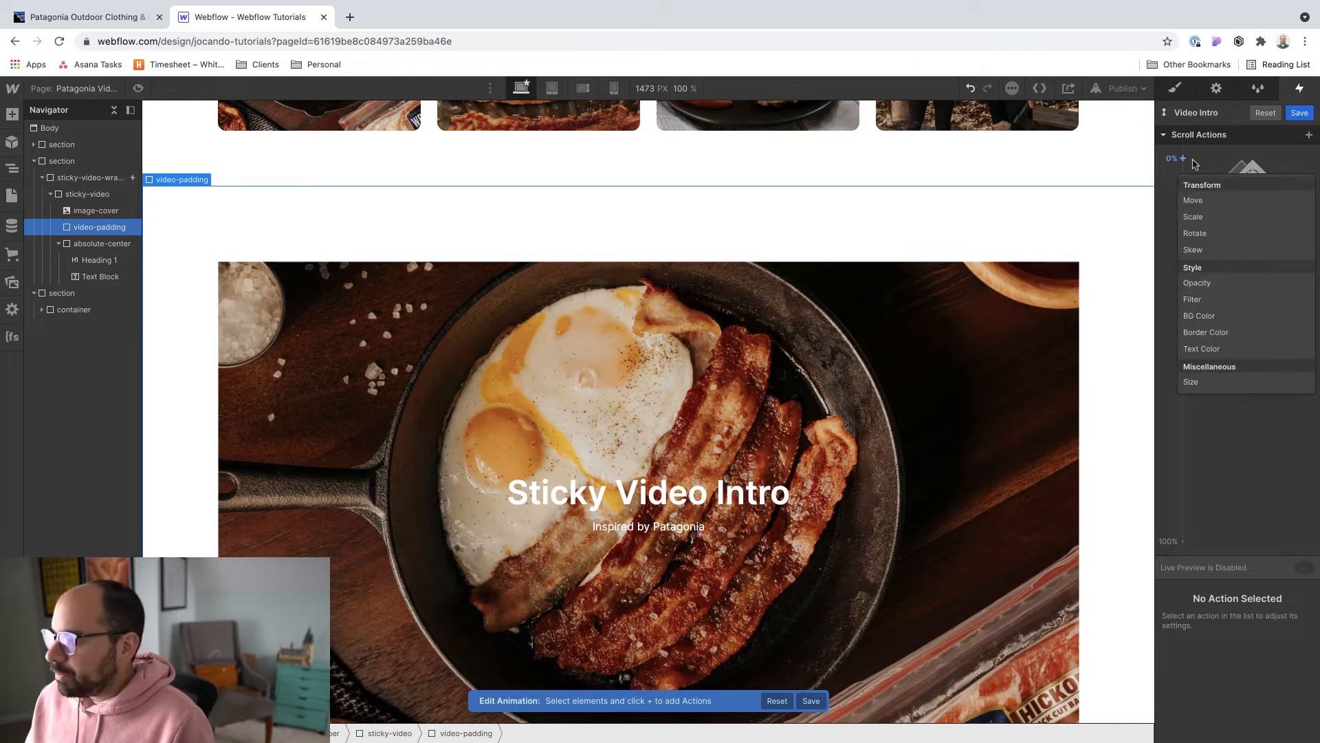
{"action": "left_click", "coordinate": [1205, 219]}
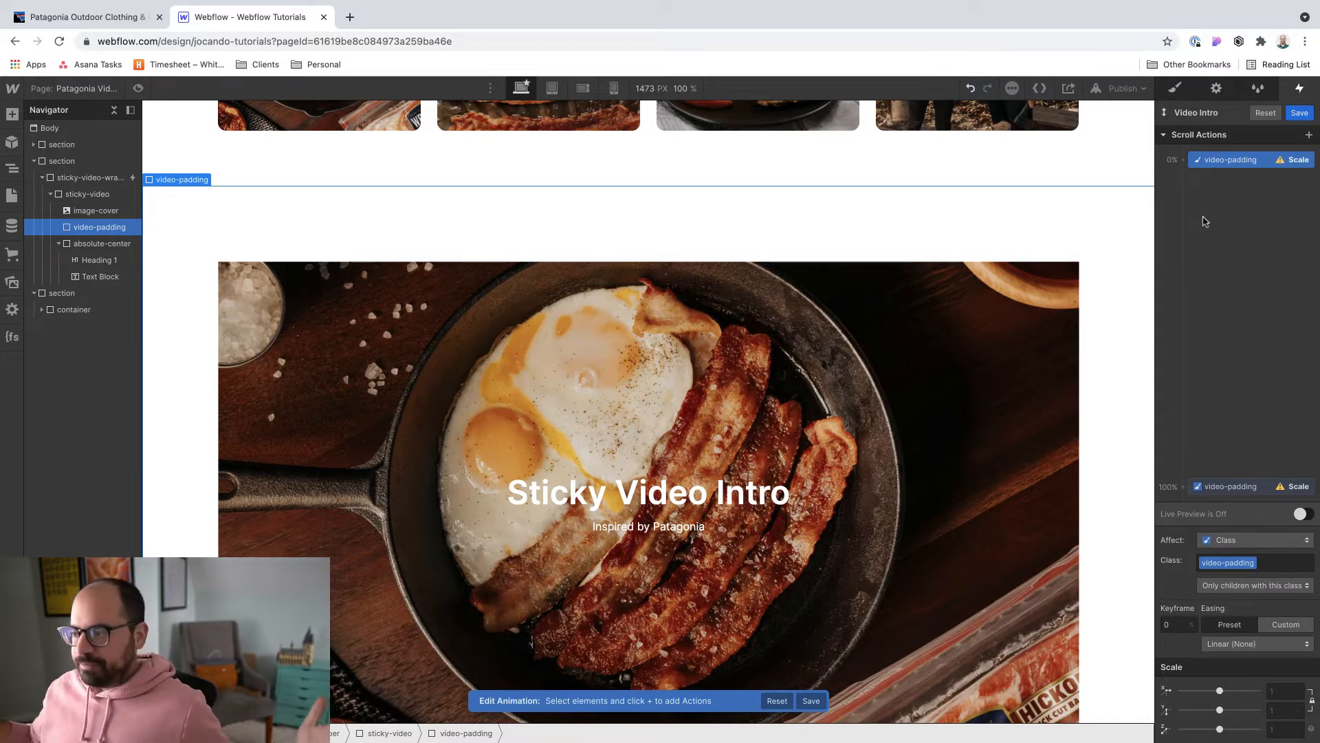
{"action": "left_click", "coordinate": [1286, 693]}
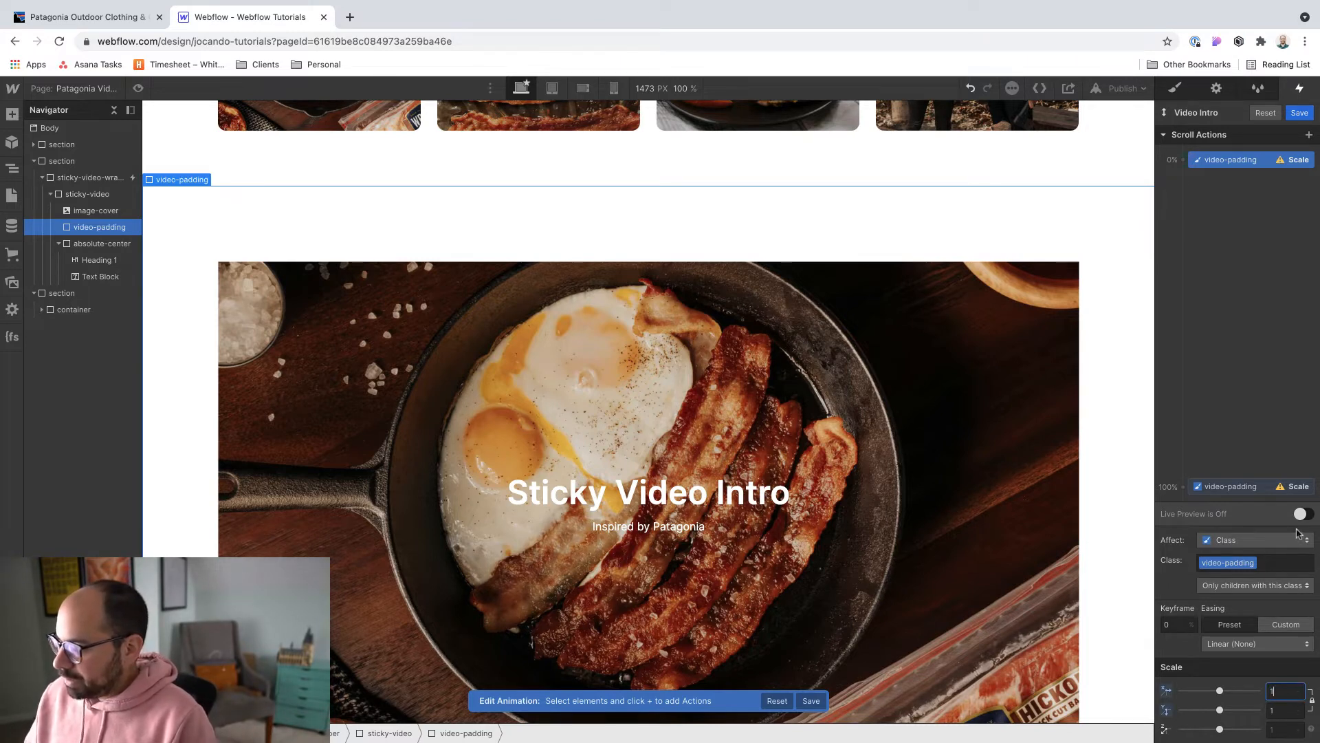
{"action": "left_click", "coordinate": [1274, 491]}
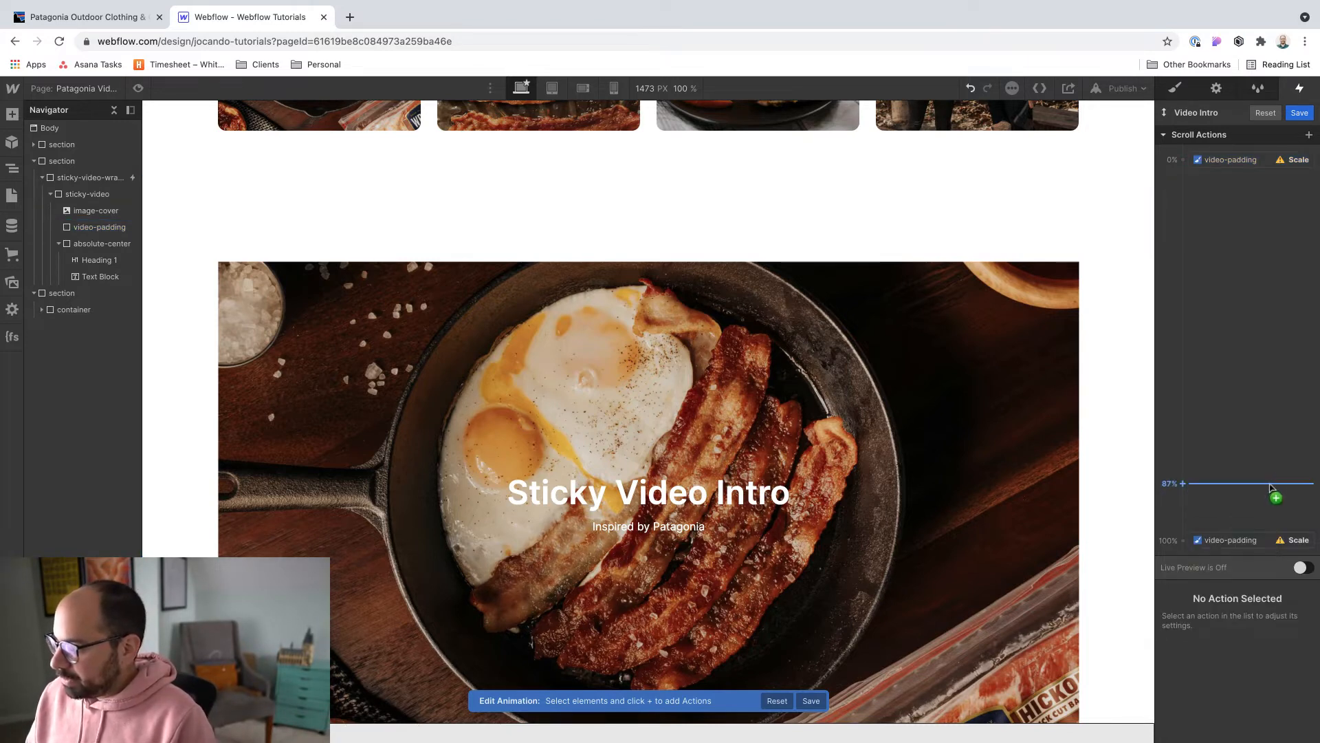
Set video-padding's scale at the 100% keyframe to 1.25 horizontally and vertically
{"action": "left_click", "coordinate": [1241, 541]}
{"action": "left_click", "coordinate": [1279, 691]}
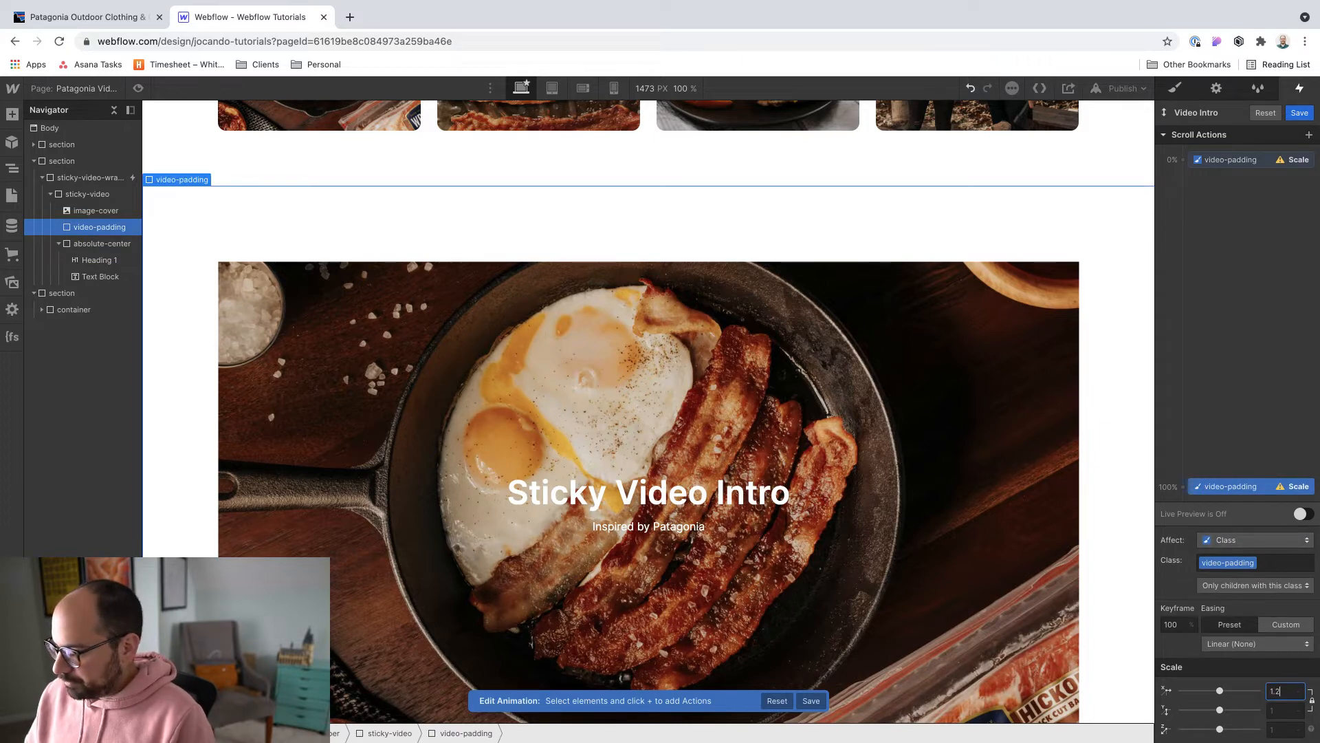
{"action": "type", "text": "1.25"}
{"action": "key", "text": "Return"}
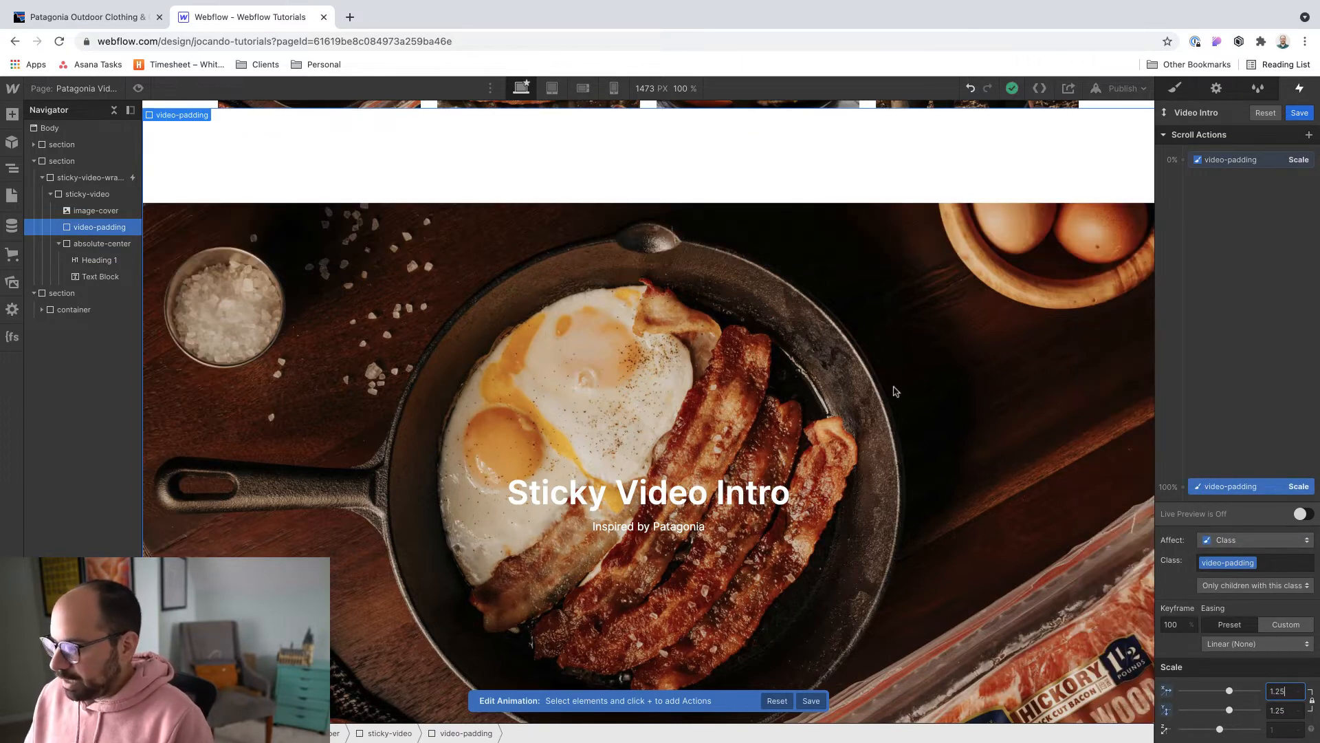
Turn on Live Preview and check how video-padding scales along the section's scroll range
{"action": "left_click", "coordinate": [1302, 515]}
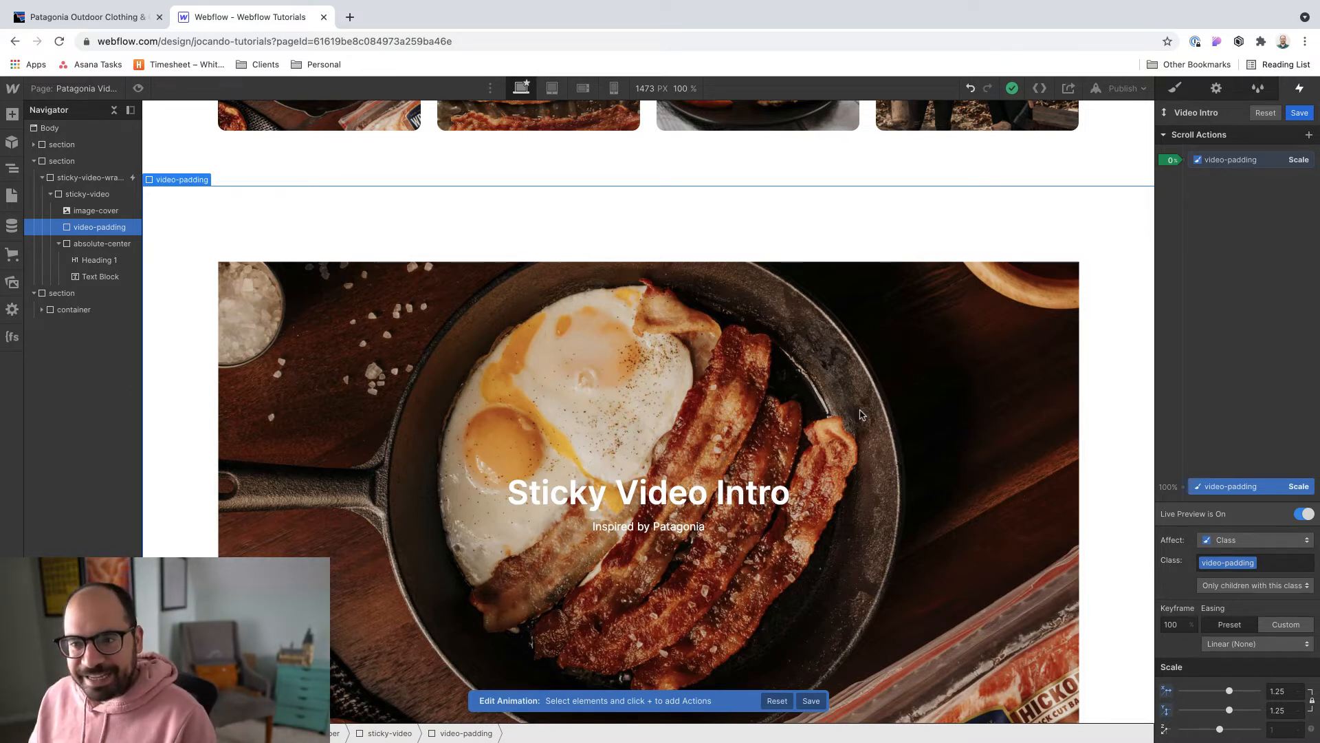
{"action": "scroll", "coordinate": [862, 415], "scroll_direction": "down", "scroll_amount": 5}
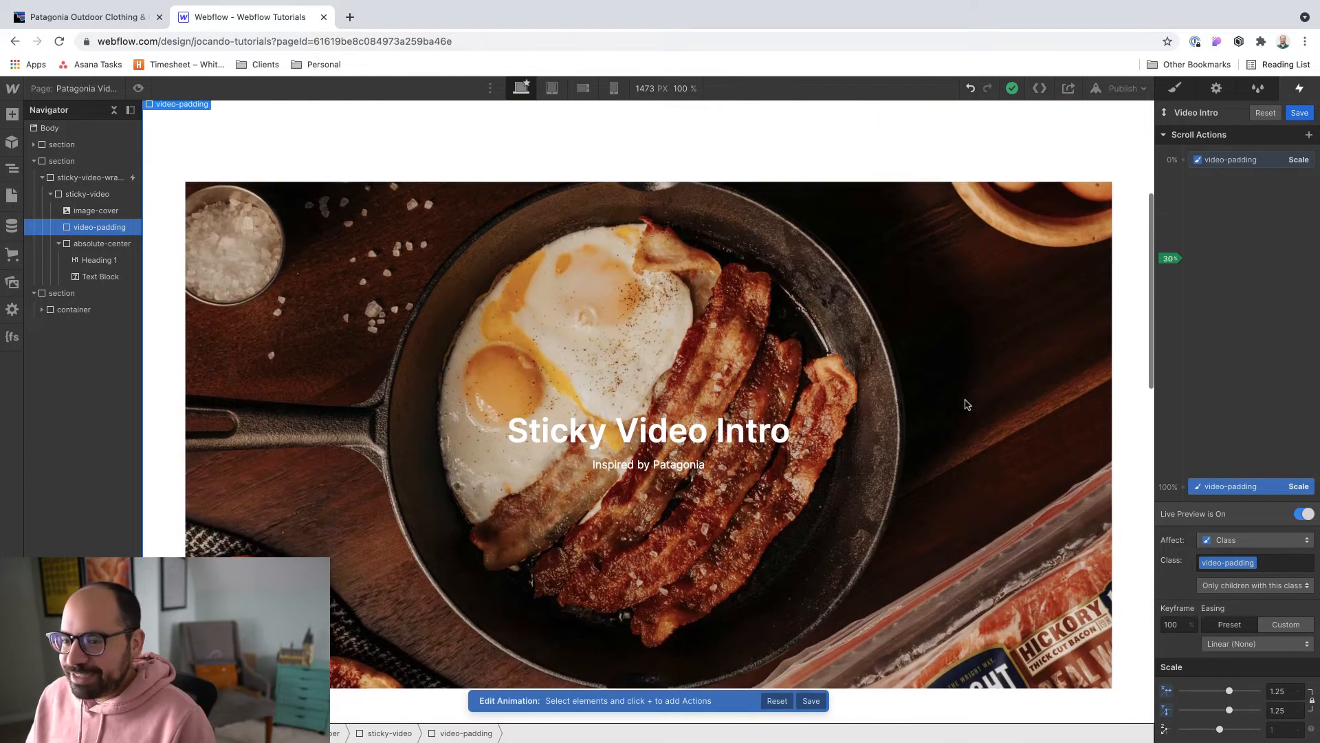
{"action": "scroll", "coordinate": [966, 404], "scroll_direction": "down", "scroll_amount": 3}
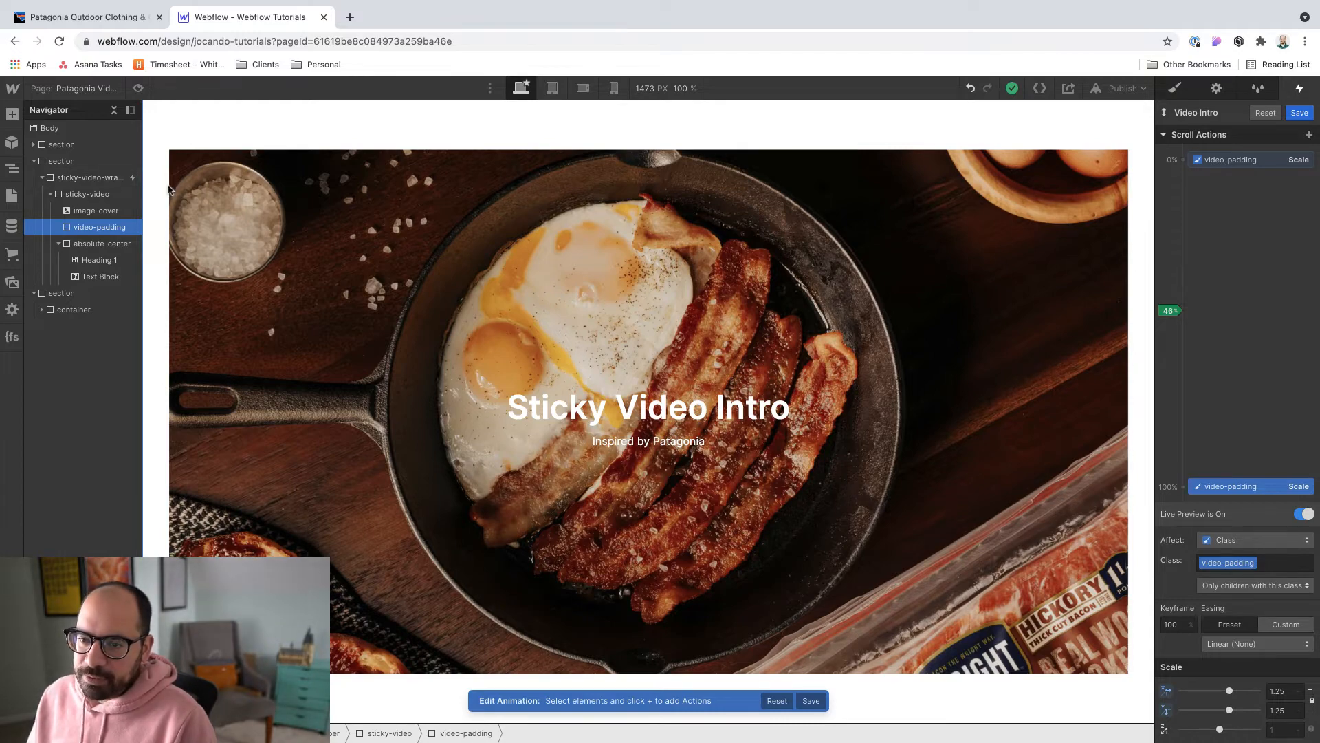
{"action": "scroll", "coordinate": [308, 250], "scroll_direction": "down", "scroll_amount": 5}
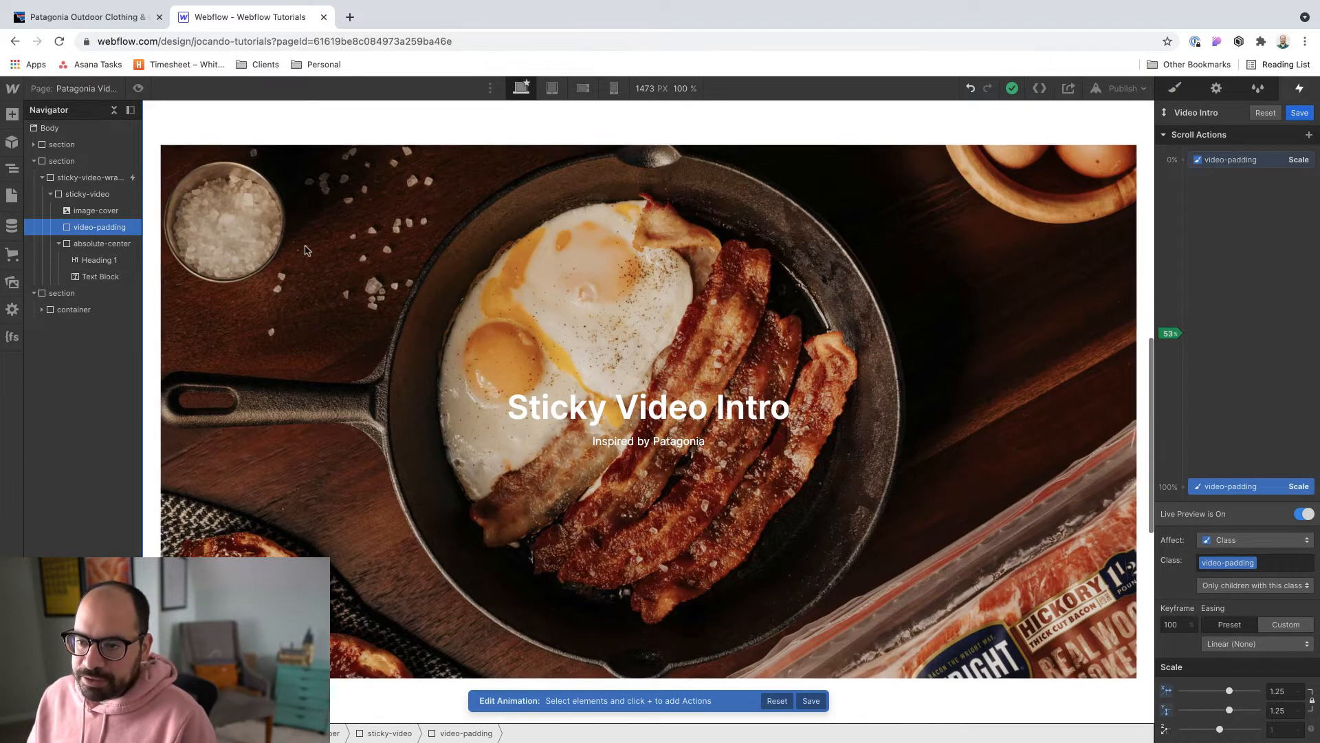
{"action": "scroll", "coordinate": [308, 251], "scroll_direction": "down", "scroll_amount": 2}
{"action": "scroll", "coordinate": [307, 251], "scroll_direction": "up", "scroll_amount": 4}
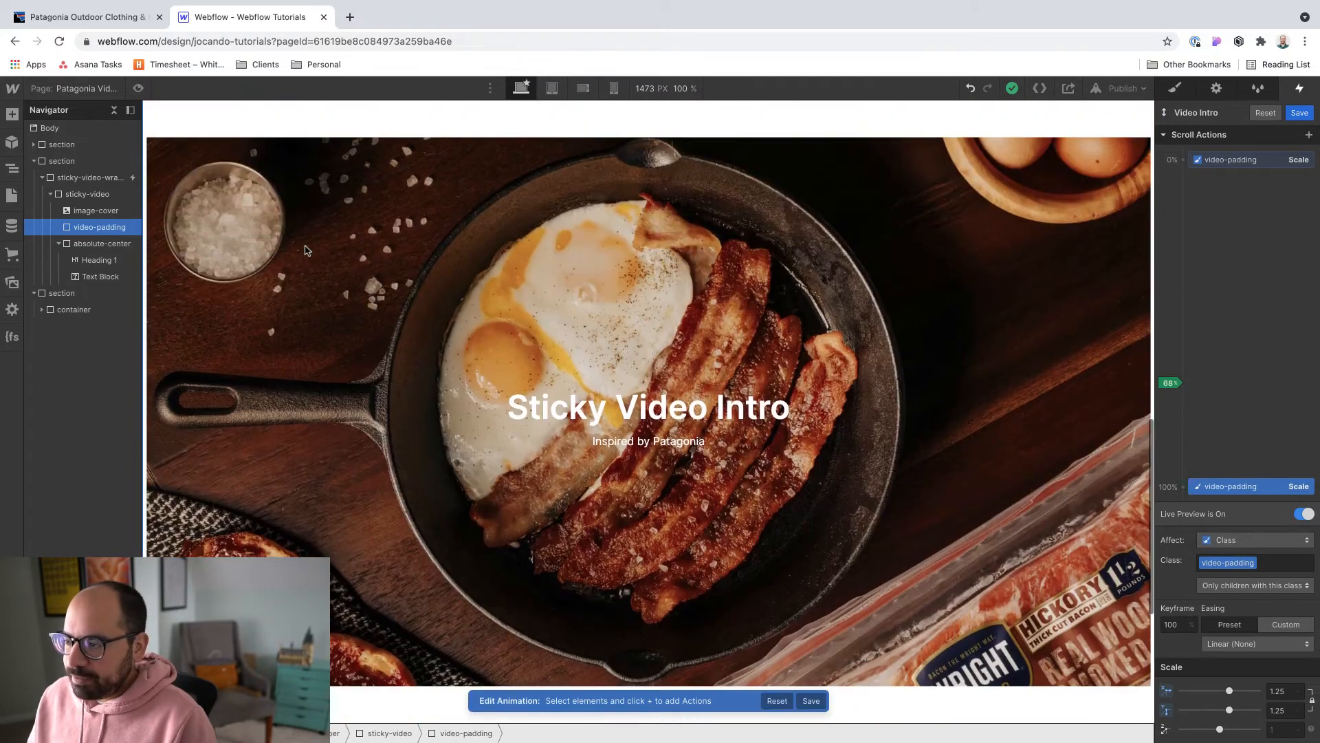
Examine how the video section expands on scroll on the Patagonia homepage, and return to the Webflow animation
{"action": "left_click", "coordinate": [126, 15]}
{"action": "scroll", "coordinate": [819, 333], "scroll_direction": "down", "scroll_amount": 6}
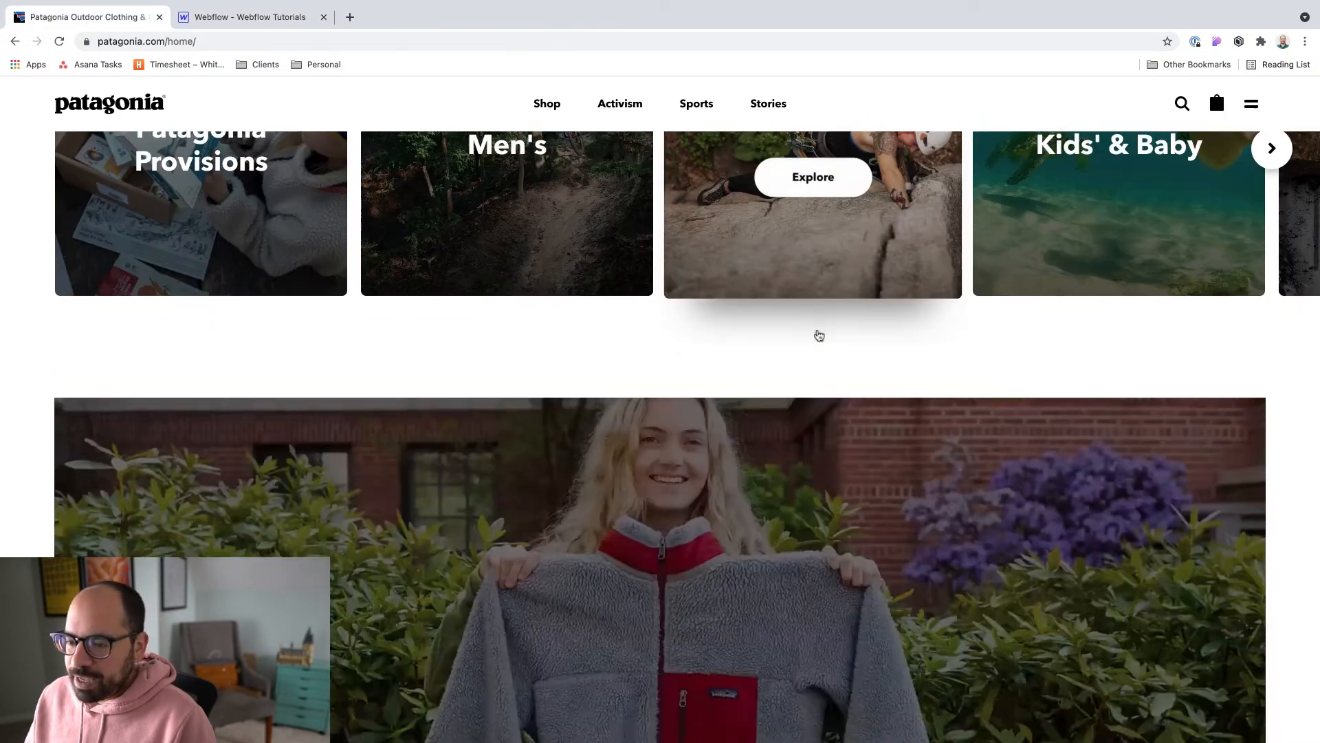
{"action": "scroll", "coordinate": [818, 330], "scroll_direction": "up", "scroll_amount": 7}
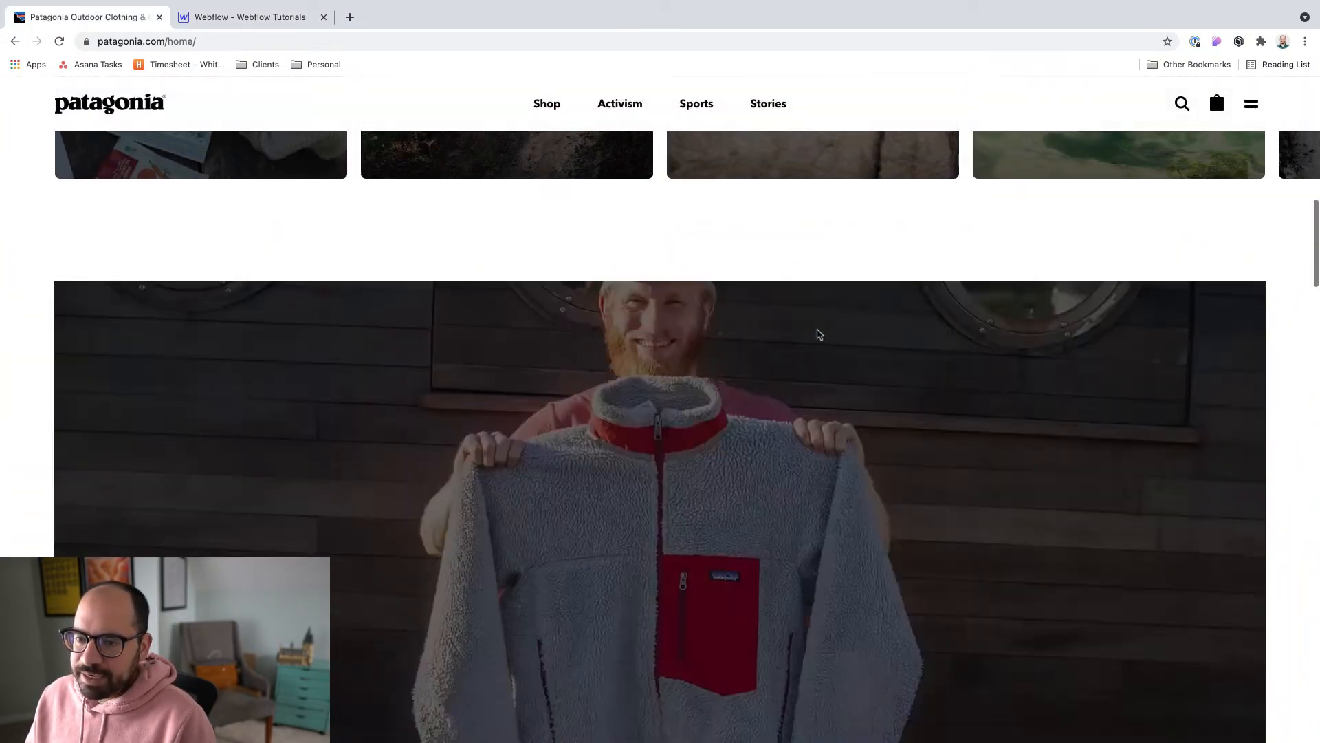
{"action": "scroll", "coordinate": [818, 332], "scroll_direction": "down", "scroll_amount": 5}
{"action": "scroll", "coordinate": [820, 334], "scroll_direction": "up", "scroll_amount": 4}
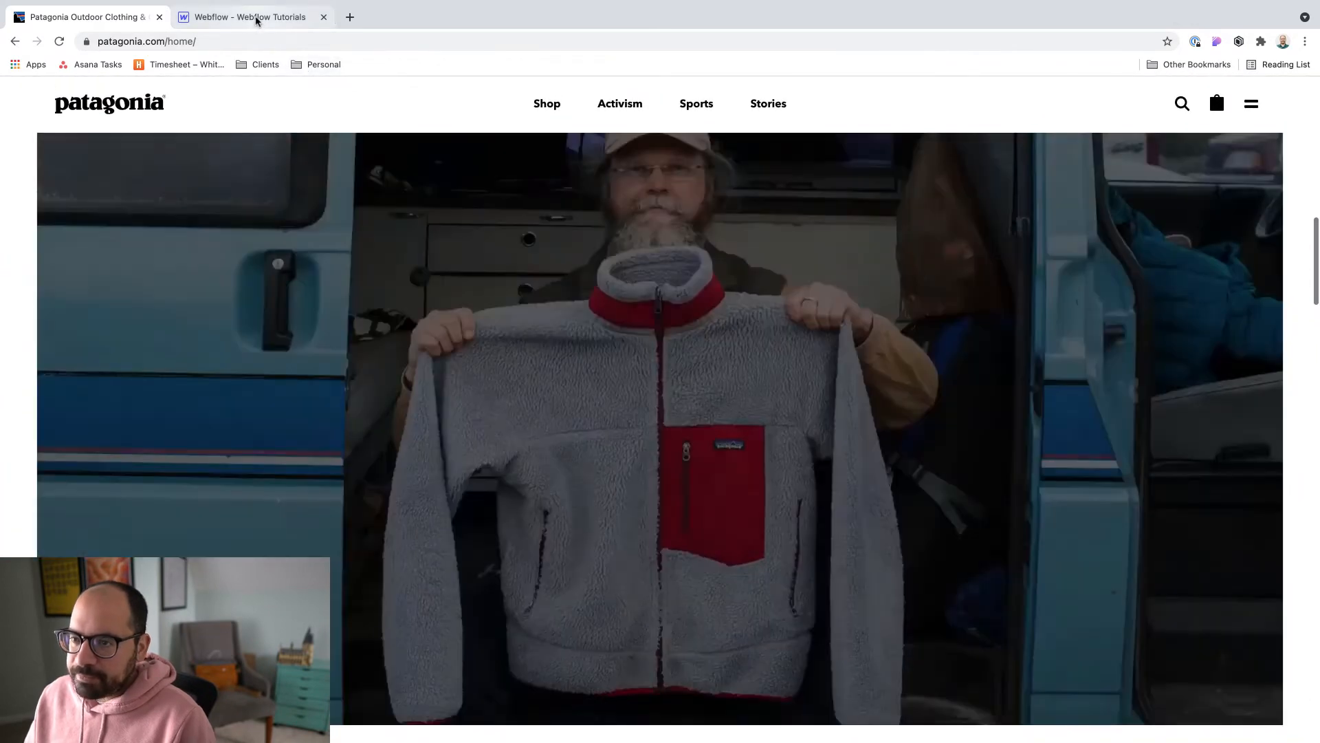
{"action": "left_click", "coordinate": [259, 18]}
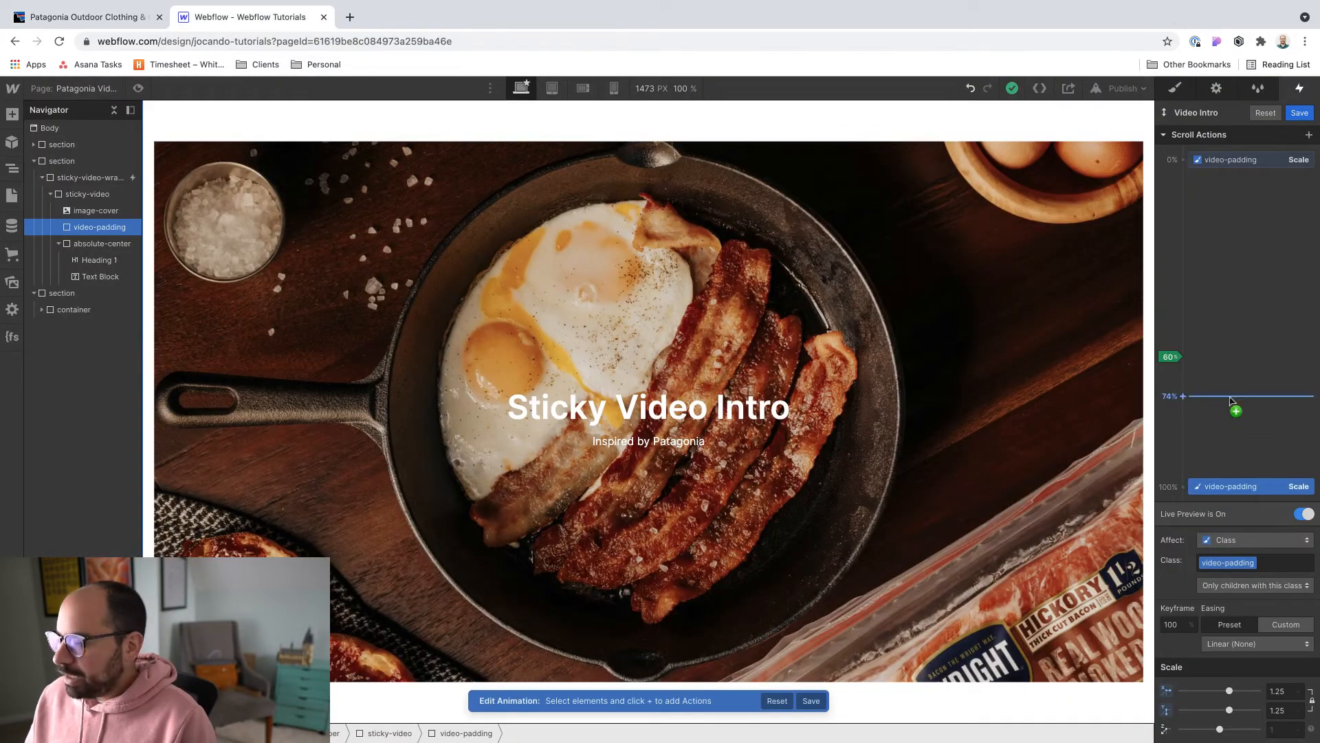
Unlink the scale axes at the 100% keyframe, set the vertical scale to 1.5, and check it in Live Preview
{"action": "left_click", "coordinate": [1312, 701]}
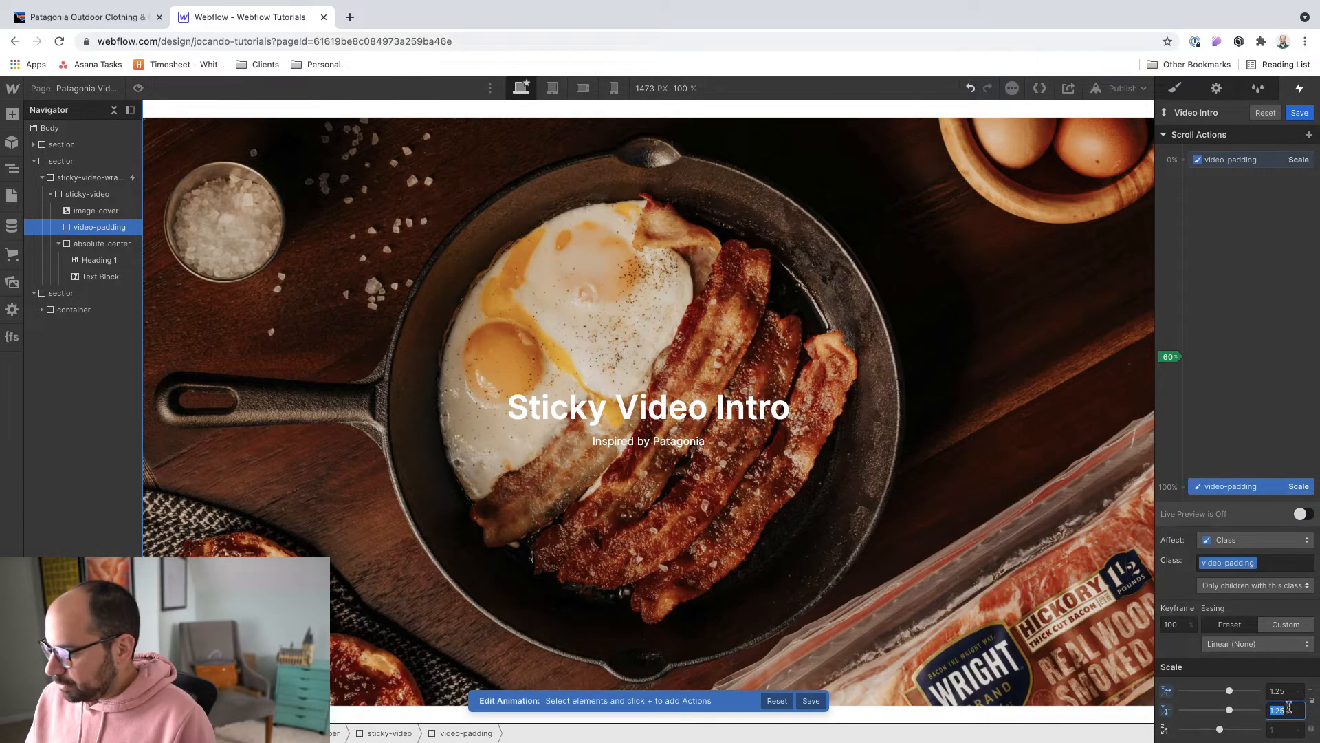
{"action": "type", "text": ".5"}
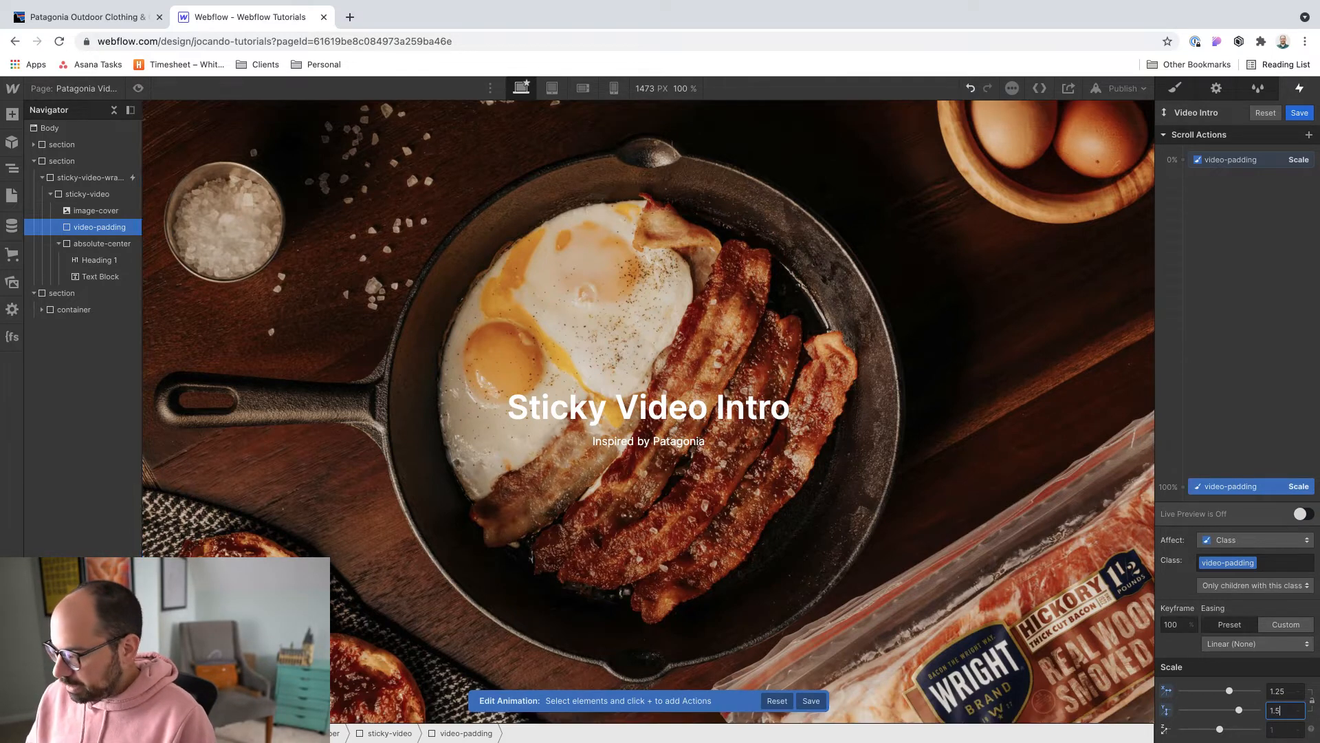
{"action": "left_click", "coordinate": [1299, 514]}
{"action": "scroll", "coordinate": [897, 403], "scroll_direction": "down", "scroll_amount": 5}
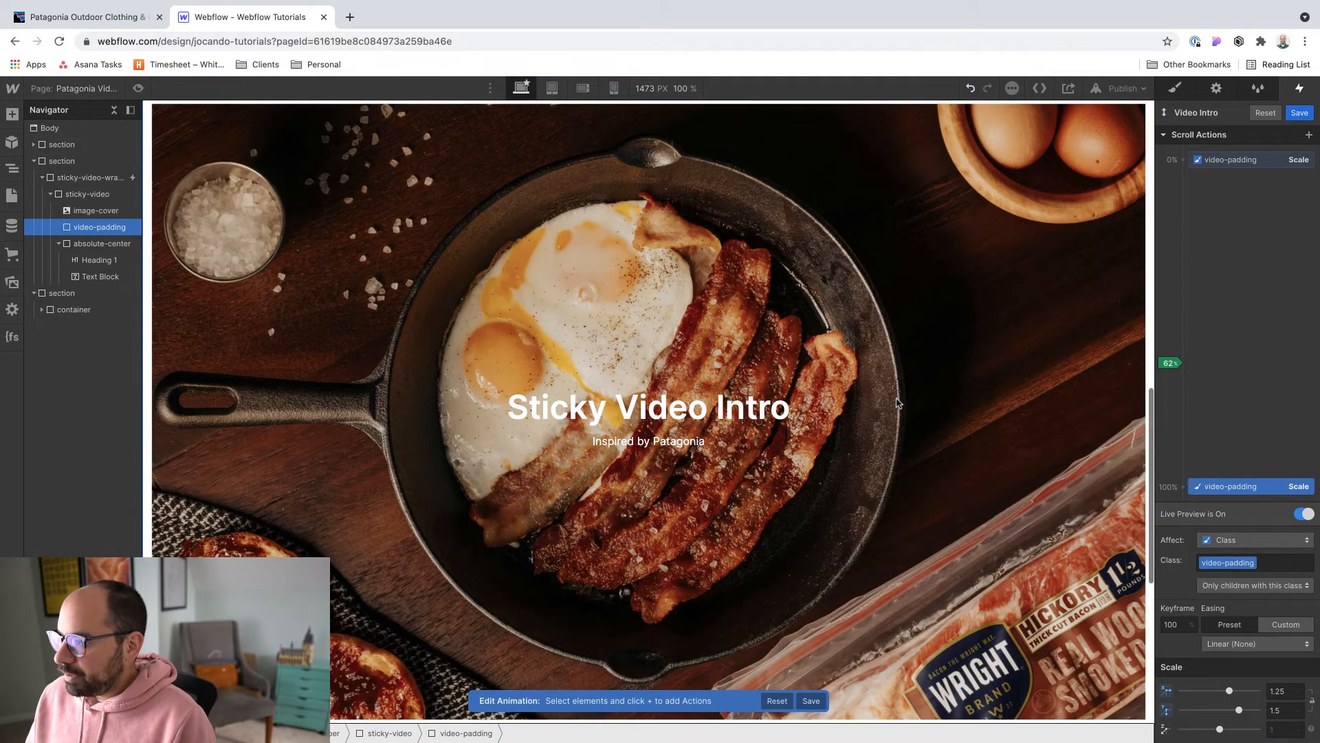
{"action": "scroll", "coordinate": [897, 403], "scroll_direction": "up", "scroll_amount": 5}
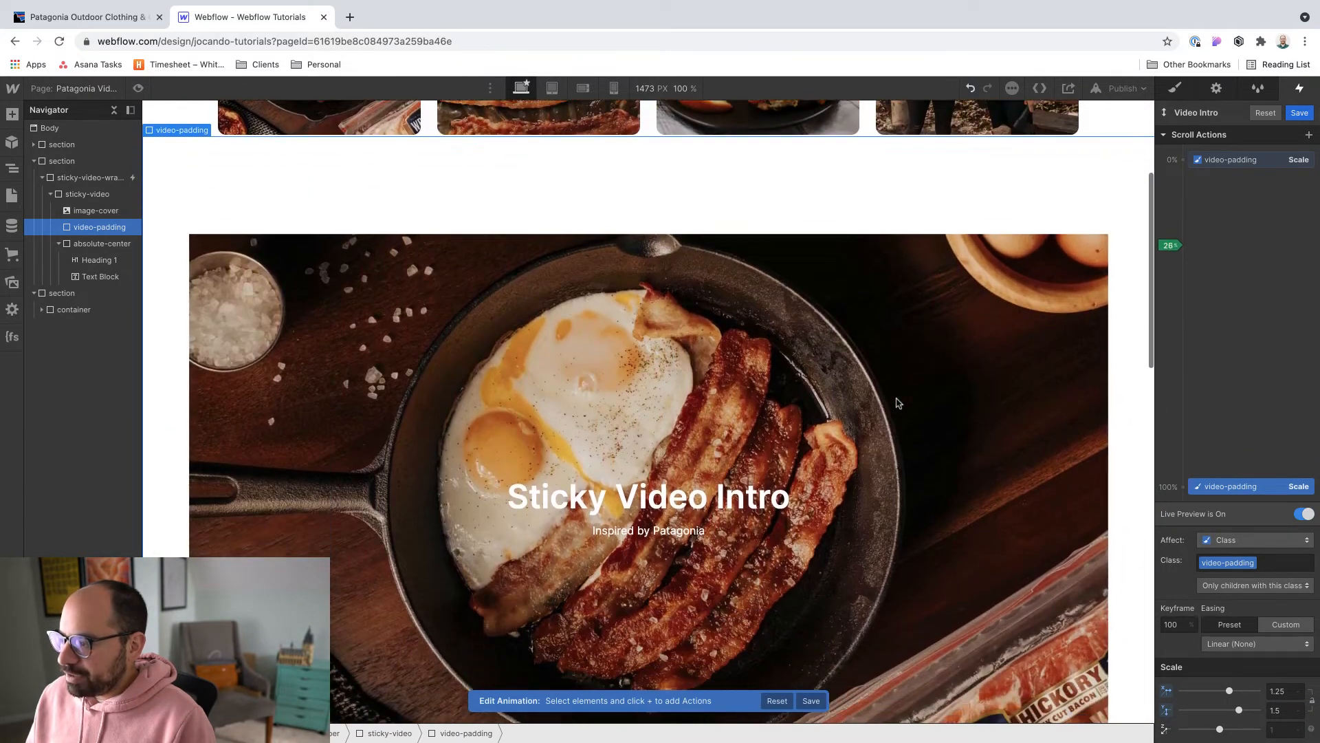
Check video-padding's expansion along the scroll range in Live Preview, and save the Video Intro animation with smoothing set to 80
{"action": "scroll", "coordinate": [897, 403], "scroll_direction": "down", "scroll_amount": 3}
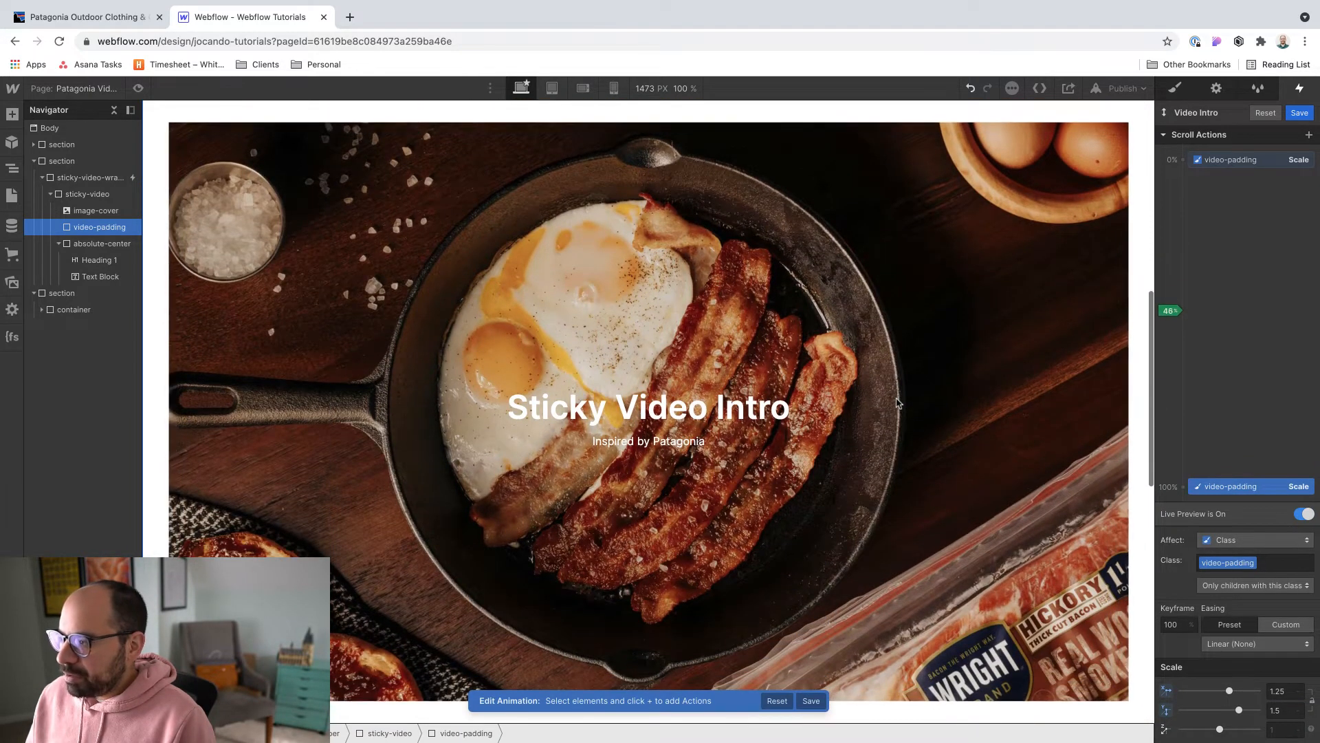
{"action": "scroll", "coordinate": [898, 403], "scroll_direction": "down", "scroll_amount": 5}
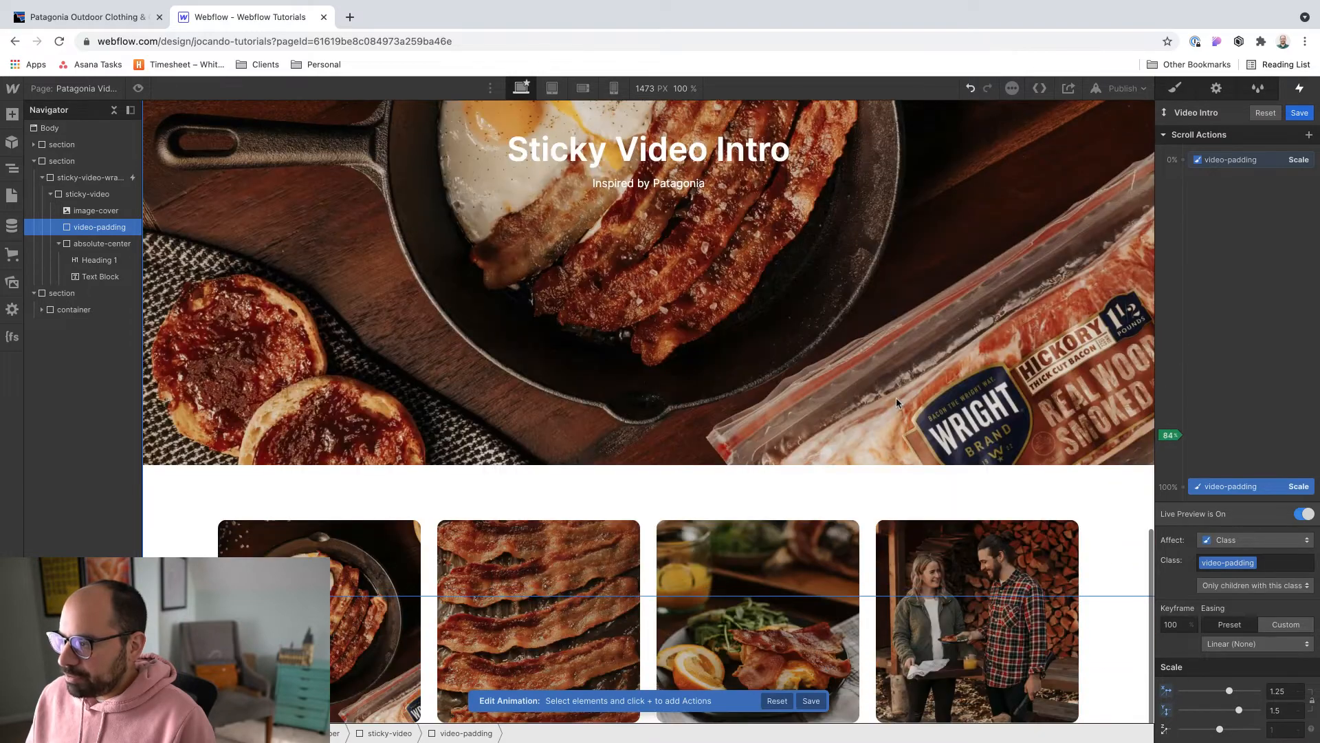
{"action": "scroll", "coordinate": [897, 403], "scroll_direction": "up", "scroll_amount": 8}
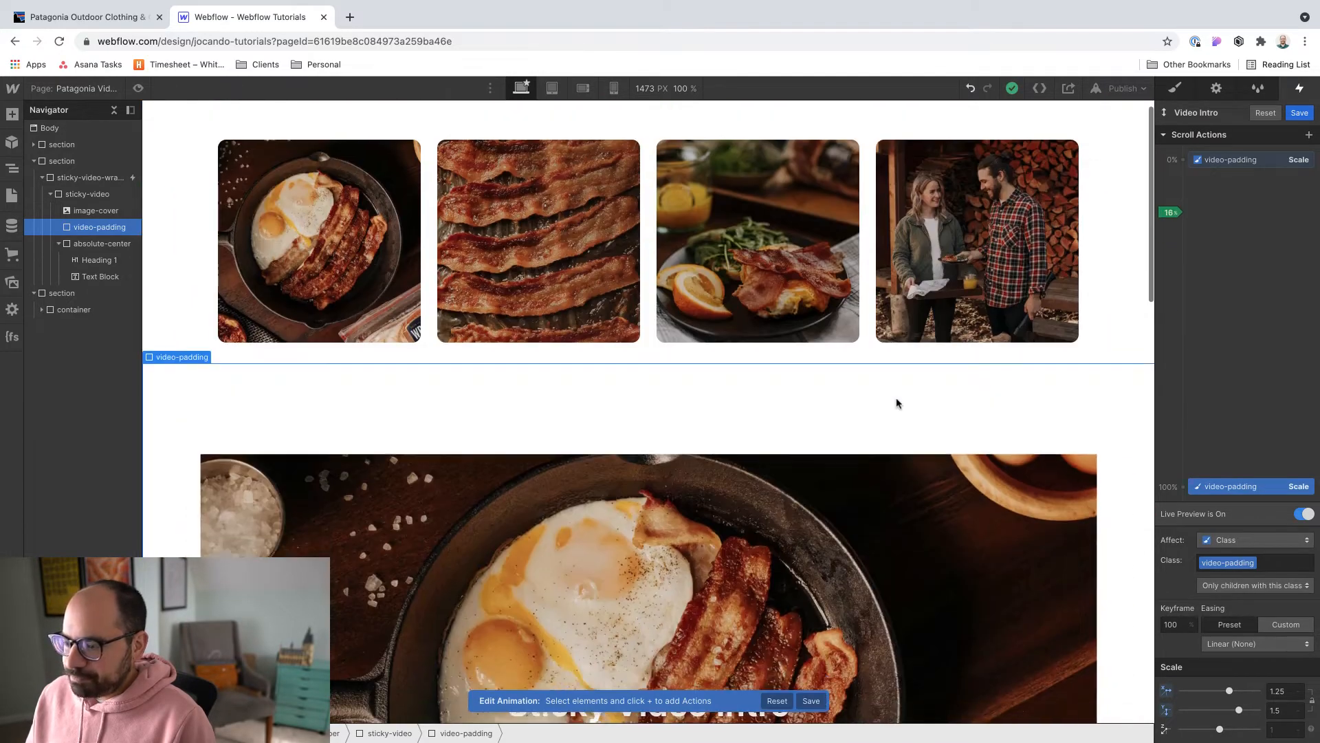
{"action": "scroll", "coordinate": [897, 403], "scroll_direction": "down", "scroll_amount": 3}
{"action": "scroll", "coordinate": [898, 403], "scroll_direction": "up", "scroll_amount": 4}
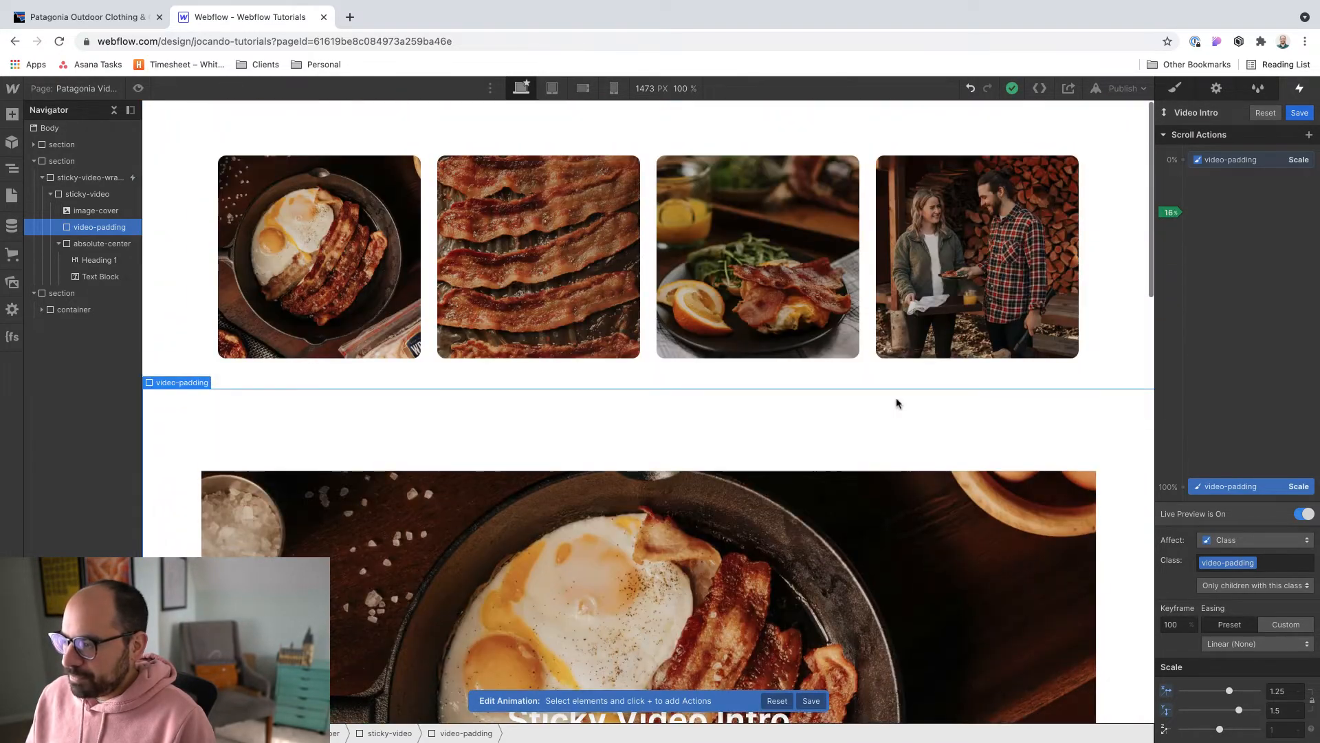
{"action": "left_click", "coordinate": [1301, 113]}
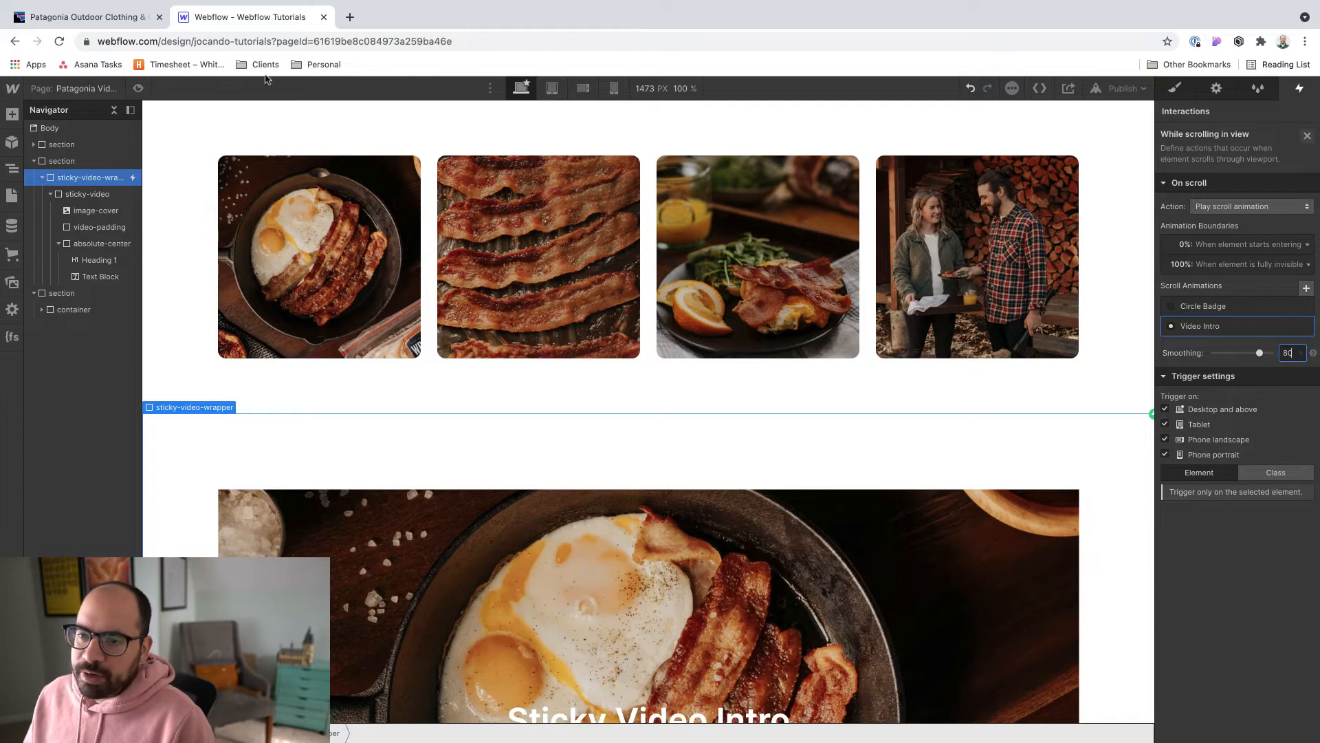
Preview the Webflow page, and examine on the Patagonia homepage at which scroll position the video section starts expanding
{"action": "left_click", "coordinate": [137, 88]}
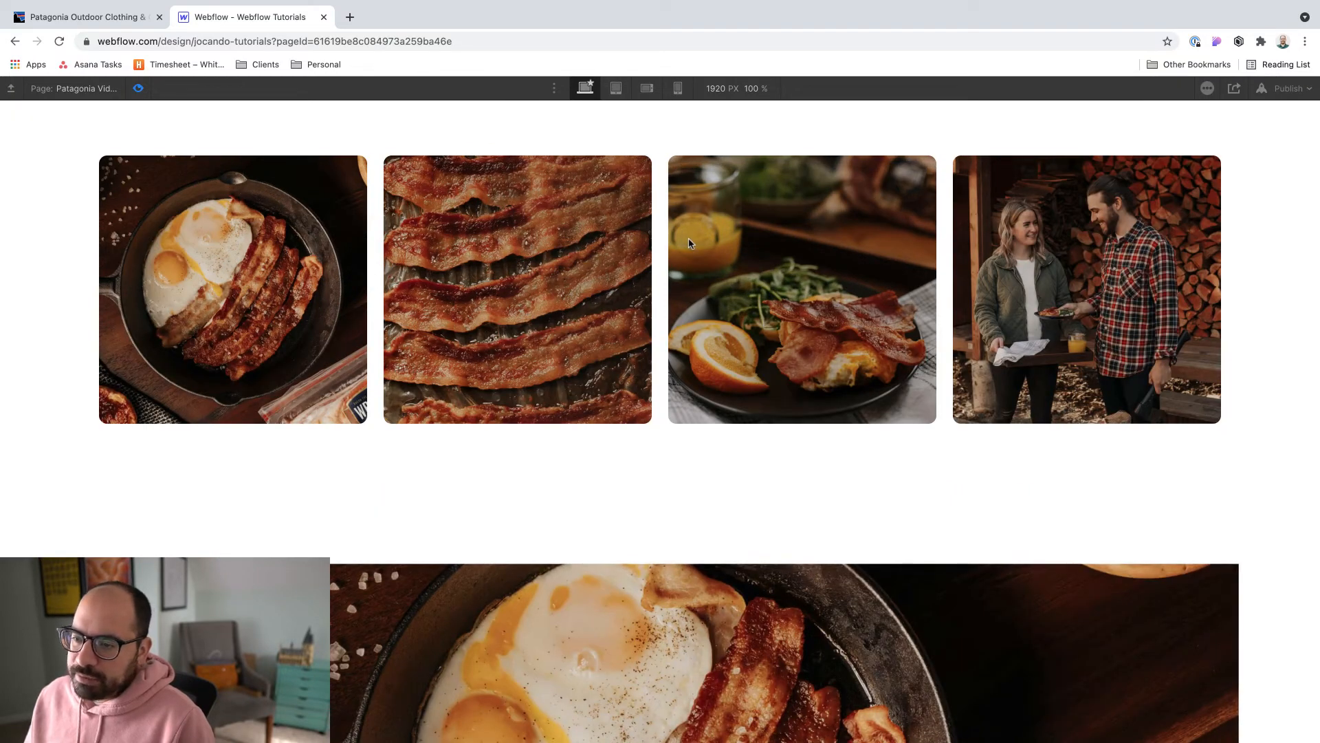
{"action": "left_click", "coordinate": [88, 17]}
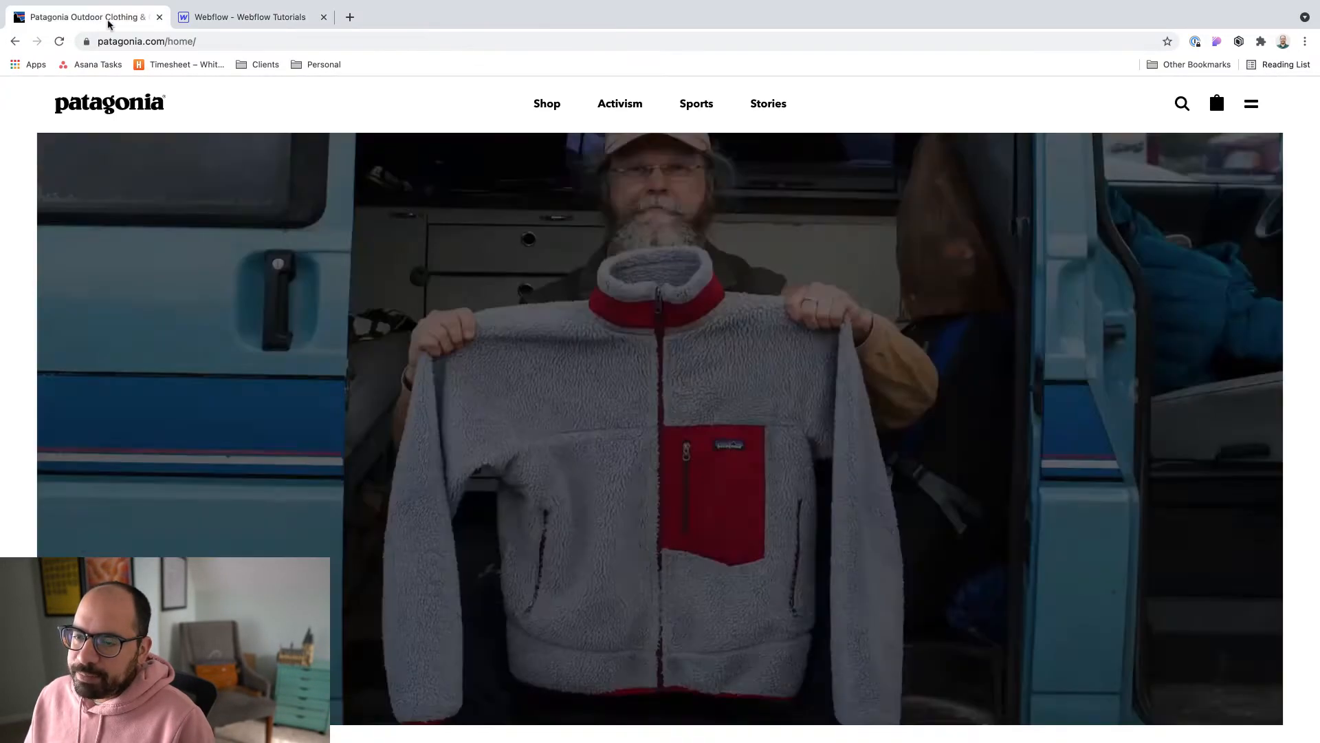
{"action": "scroll", "coordinate": [715, 284], "scroll_direction": "up", "scroll_amount": 3}
{"action": "scroll", "coordinate": [715, 284], "scroll_direction": "down", "scroll_amount": 10}
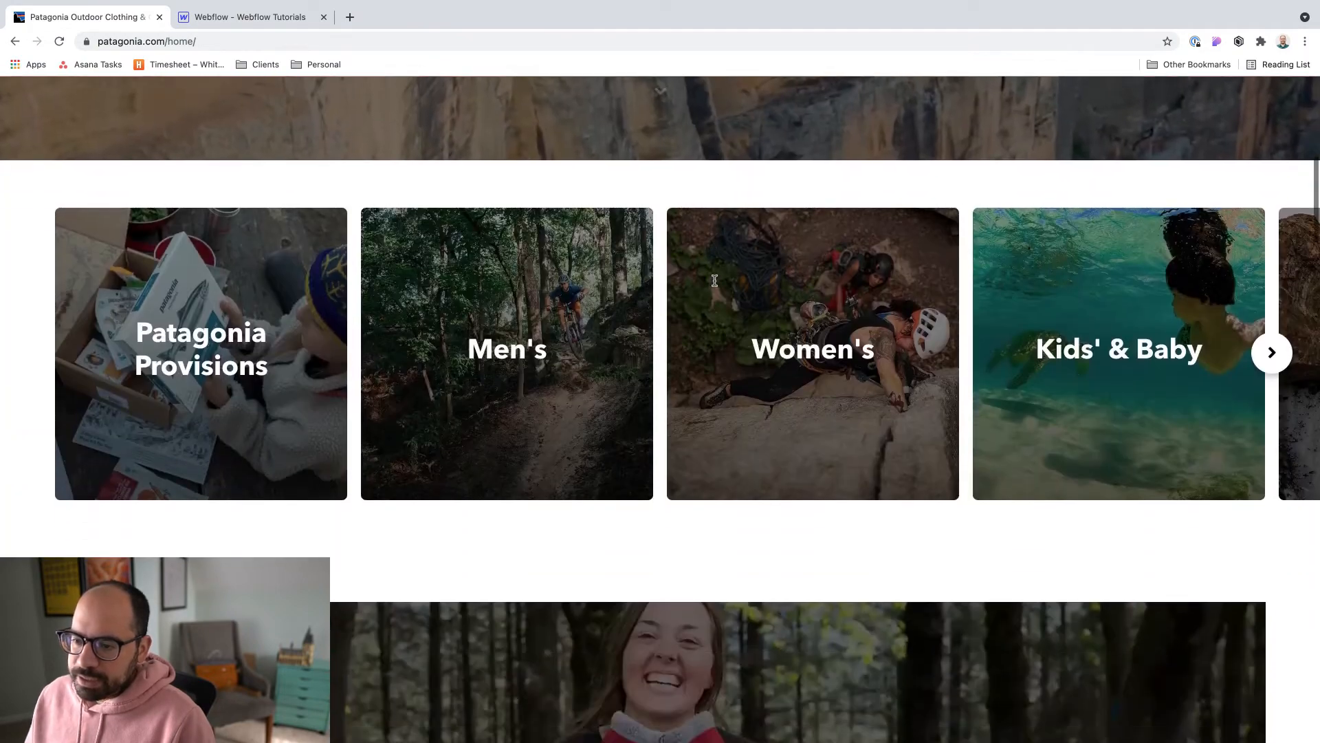
{"action": "scroll", "coordinate": [693, 321], "scroll_direction": "down", "scroll_amount": 5}
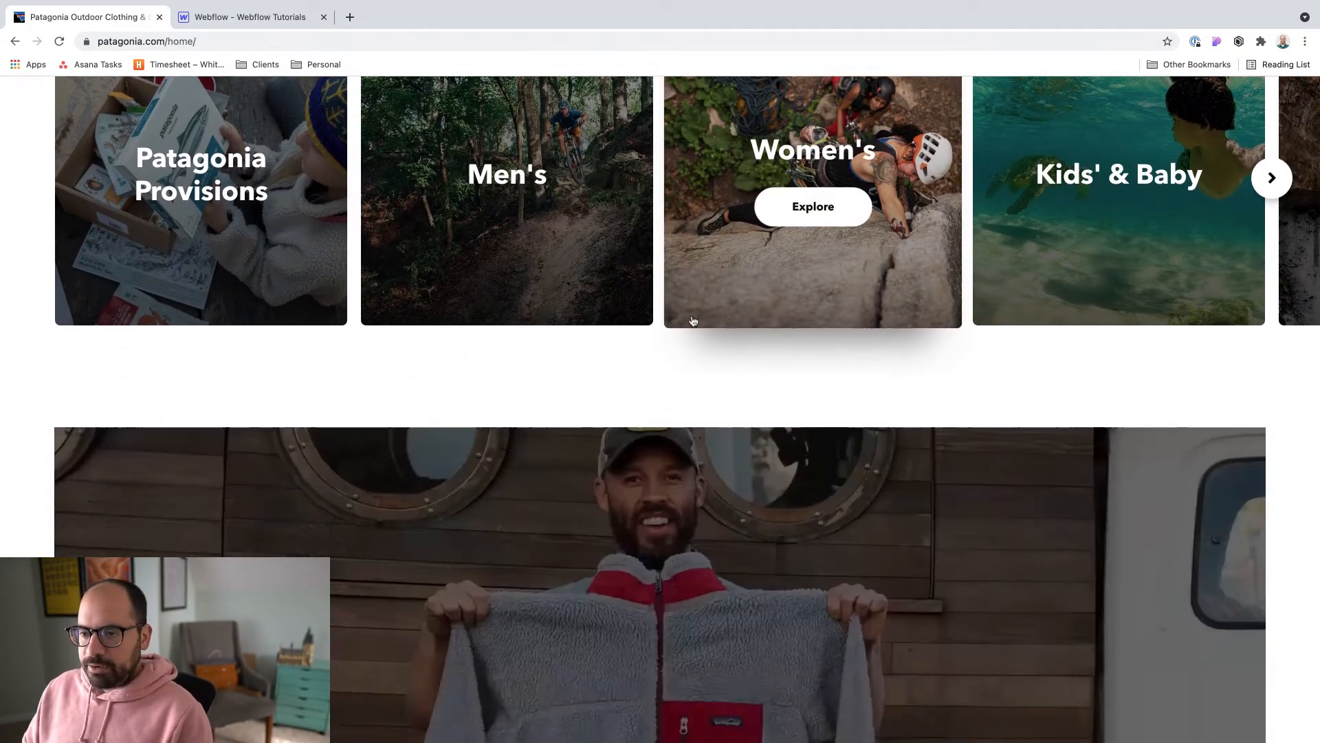
{"action": "scroll", "coordinate": [276, 198], "scroll_direction": "up", "scroll_amount": 3}
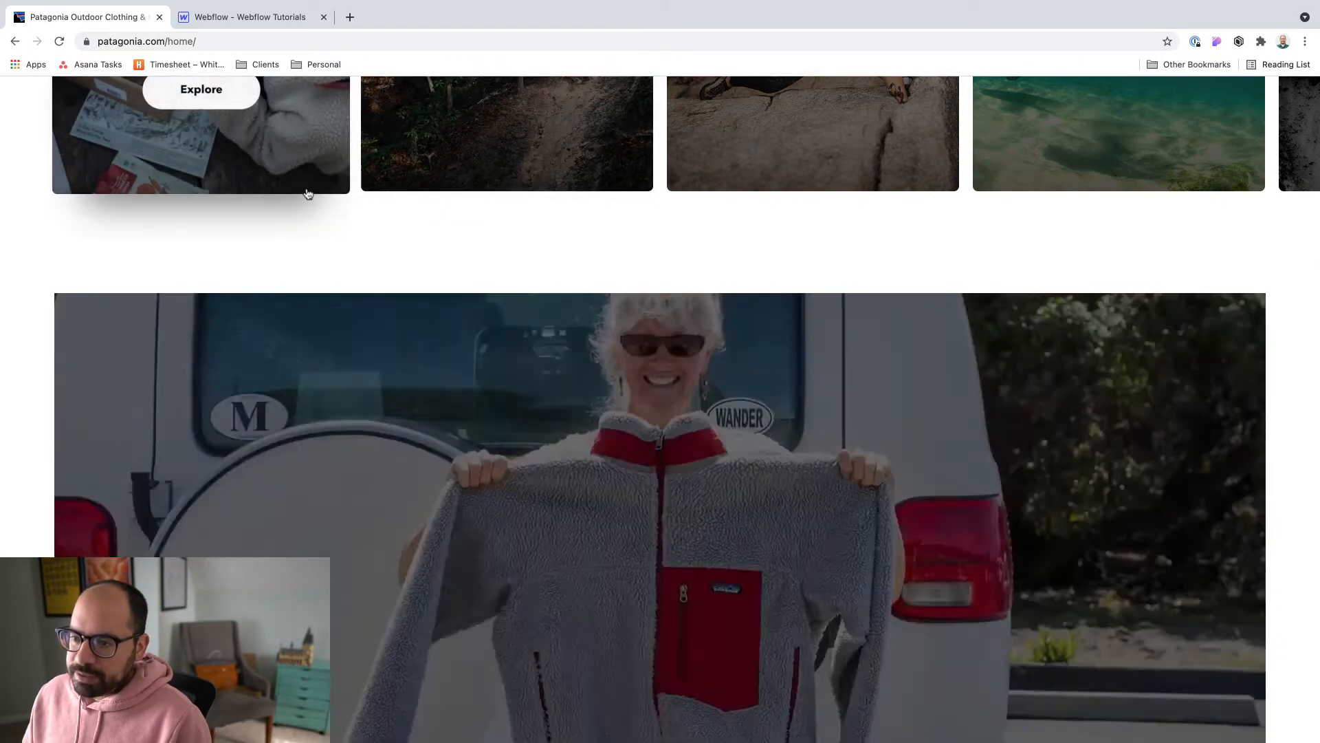
{"action": "scroll", "coordinate": [399, 246], "scroll_direction": "down", "scroll_amount": 3}
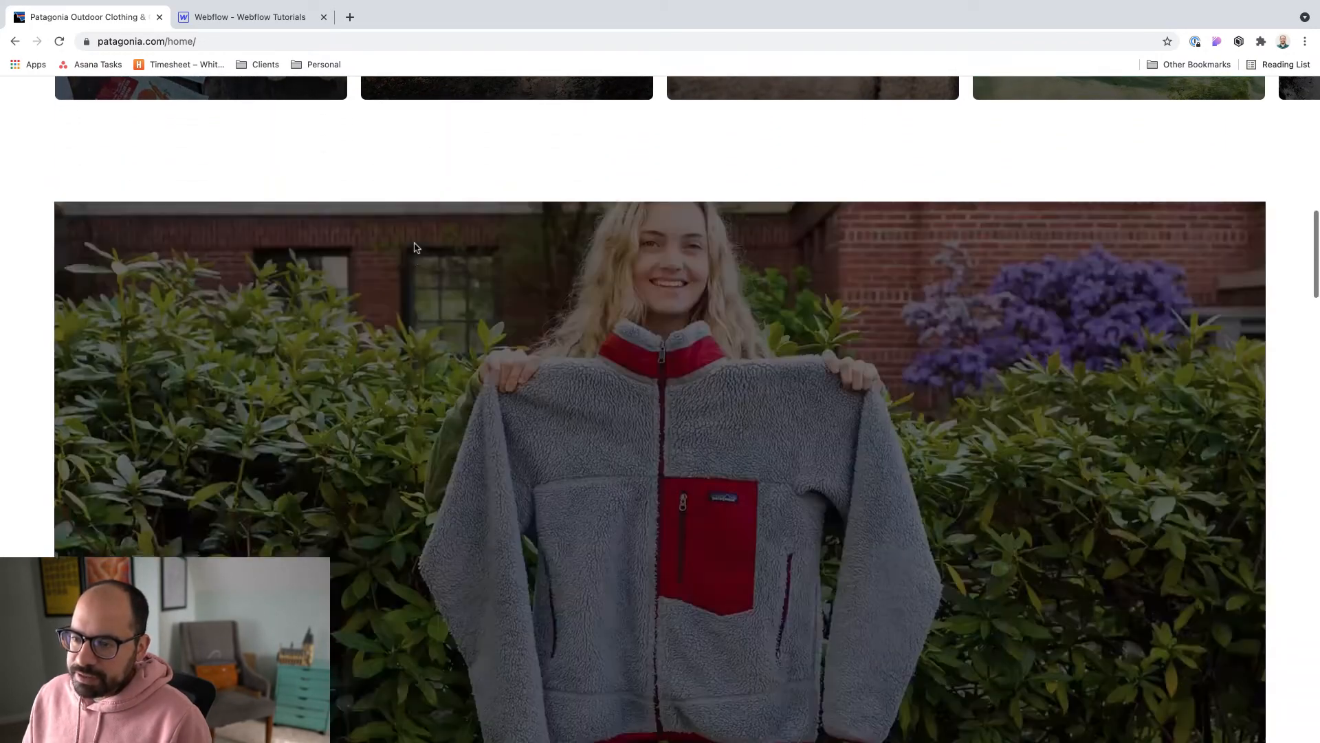
{"action": "scroll", "coordinate": [415, 248], "scroll_direction": "down", "scroll_amount": 5}
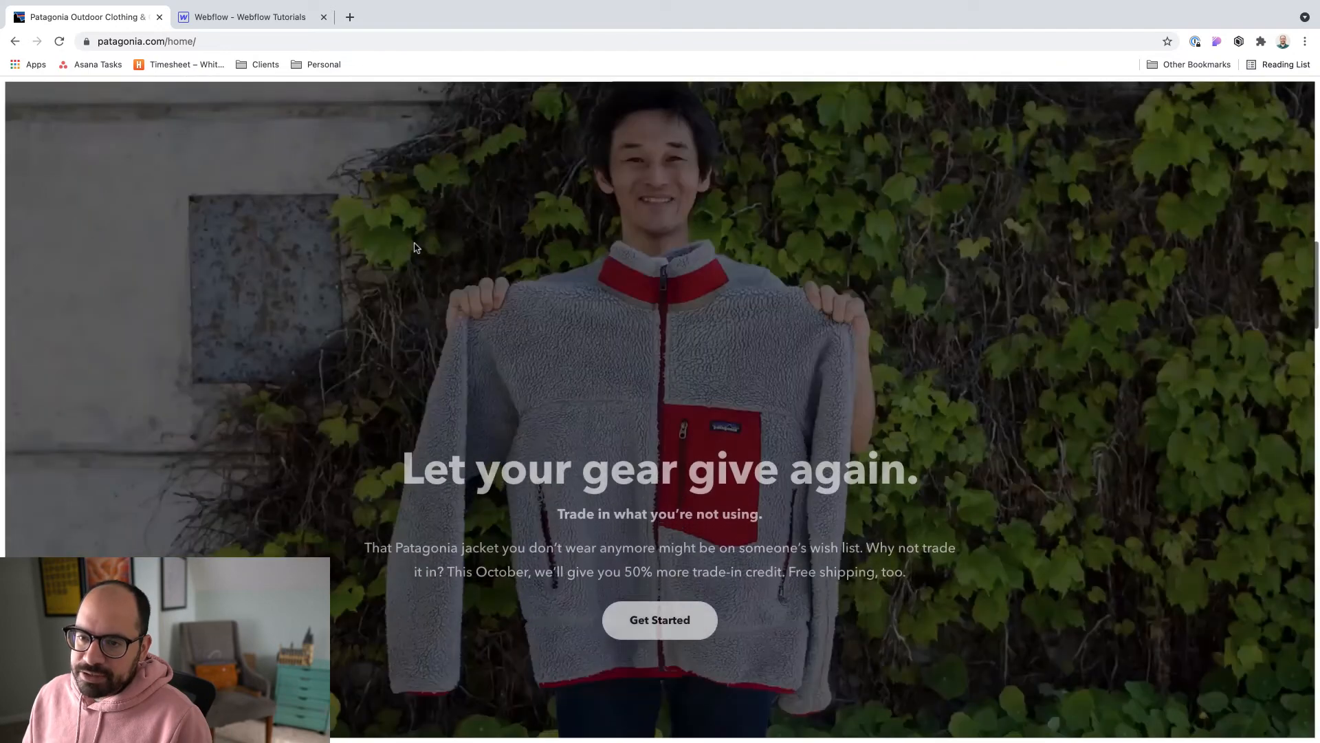
{"action": "scroll", "coordinate": [351, 205], "scroll_direction": "up", "scroll_amount": 8}
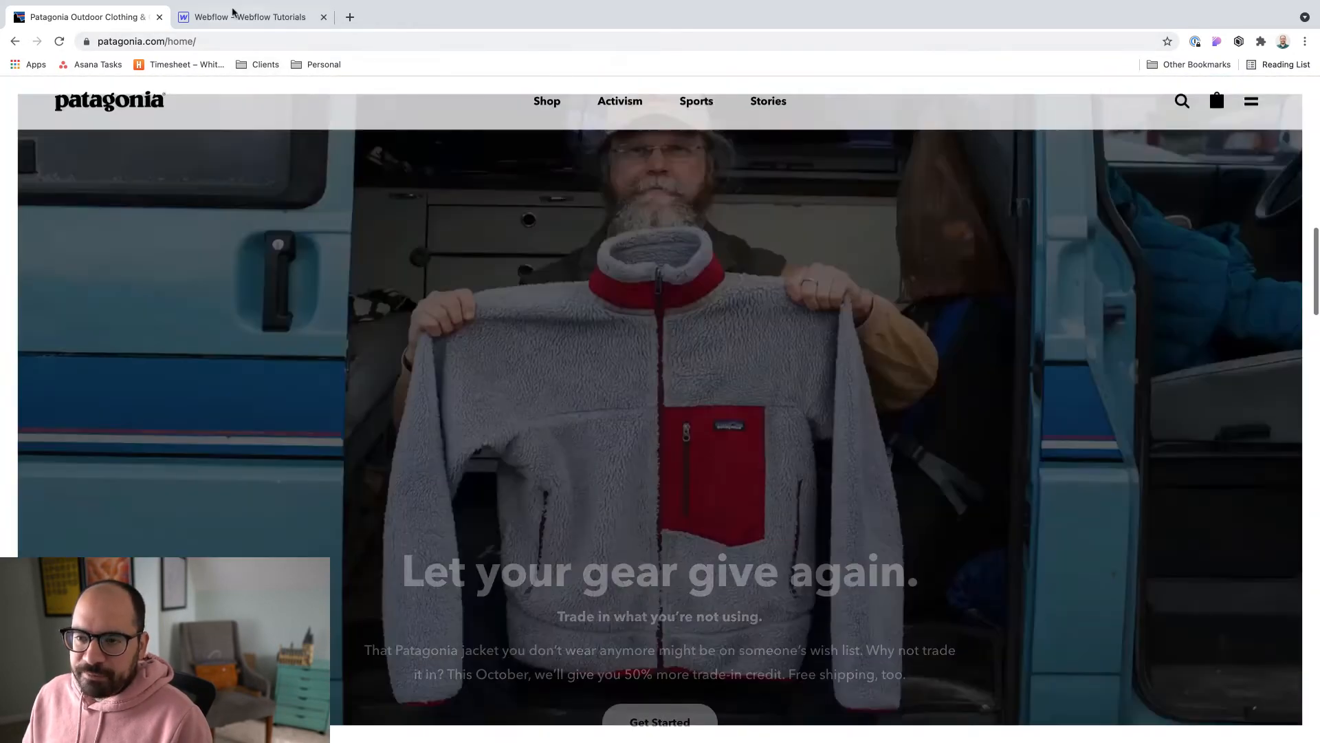
Return to the Webflow page preview and examine at which scroll position the cover image starts expanding
{"action": "left_click", "coordinate": [227, 17]}
{"action": "scroll", "coordinate": [470, 282], "scroll_direction": "down", "scroll_amount": 3}
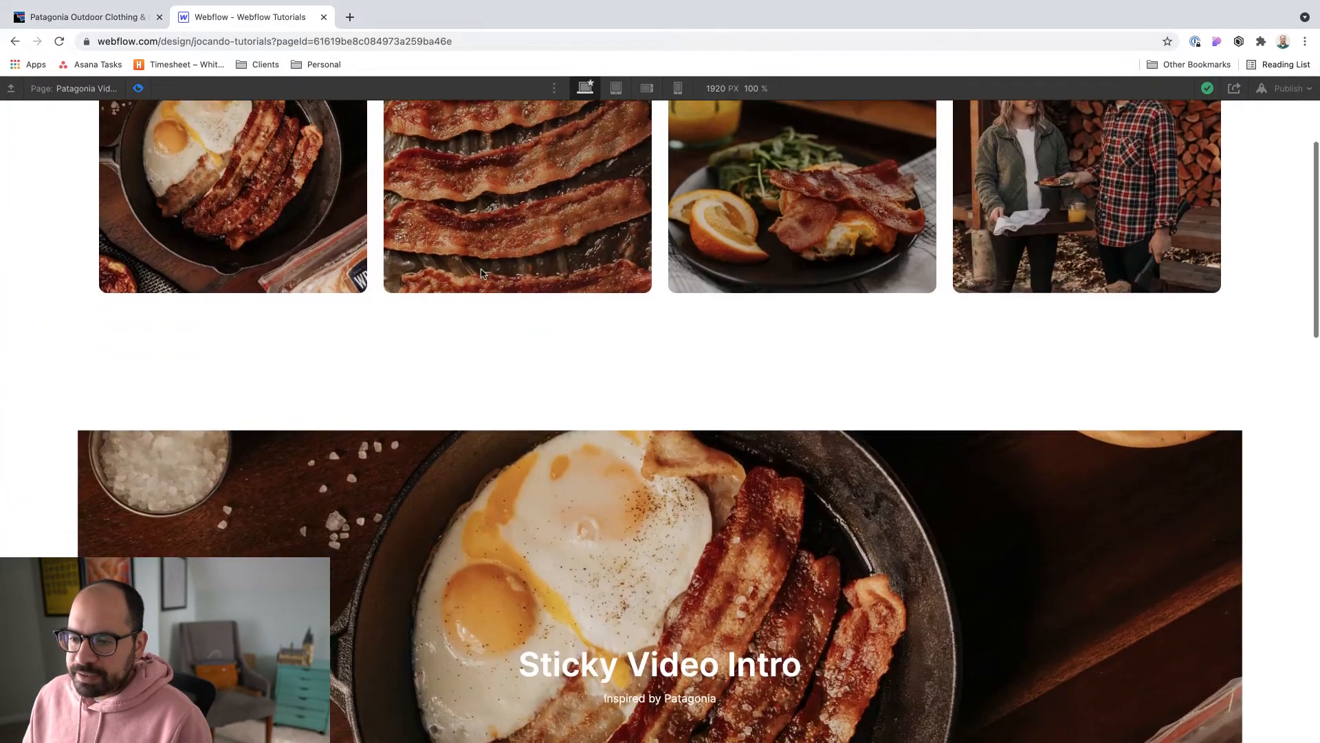
{"action": "scroll", "coordinate": [475, 275], "scroll_direction": "up", "scroll_amount": 3}
{"action": "scroll", "coordinate": [481, 268], "scroll_direction": "down", "scroll_amount": 3}
{"action": "scroll", "coordinate": [481, 269], "scroll_direction": "down", "scroll_amount": 4}
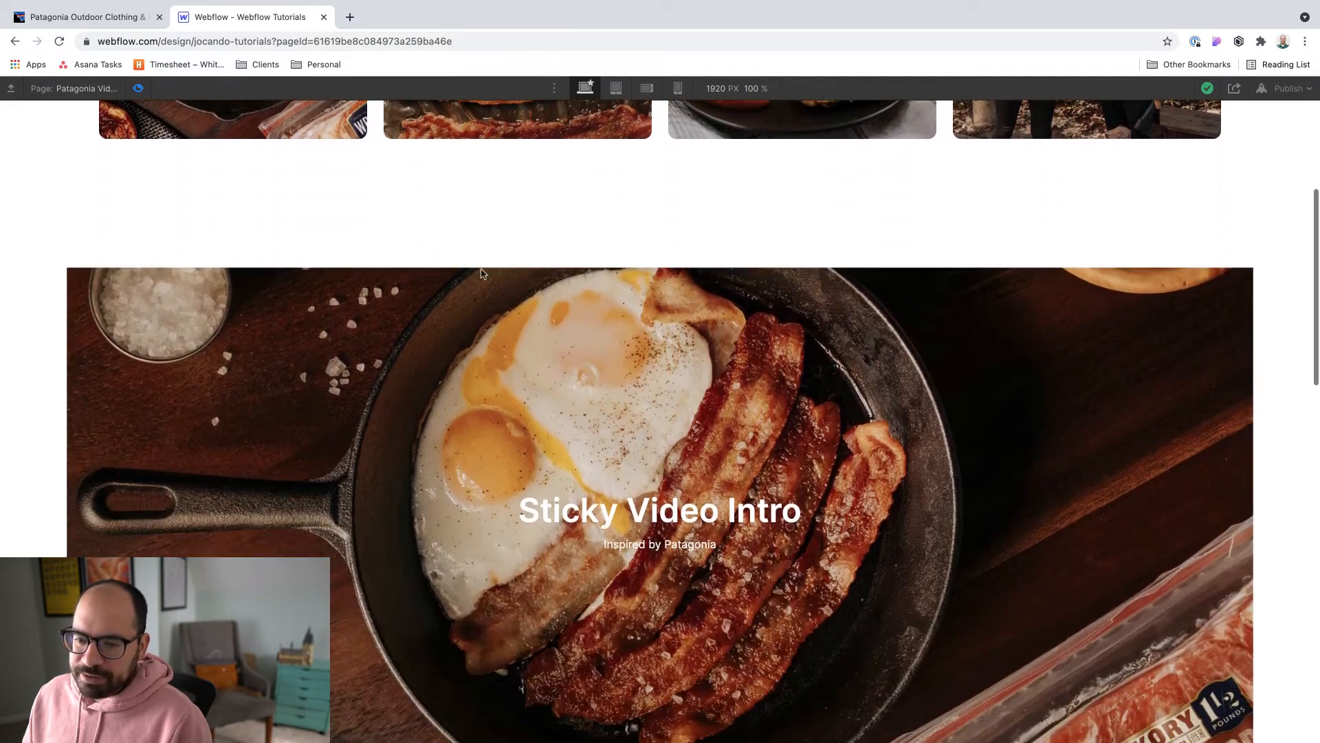
{"action": "scroll", "coordinate": [480, 268], "scroll_direction": "up", "scroll_amount": 6}
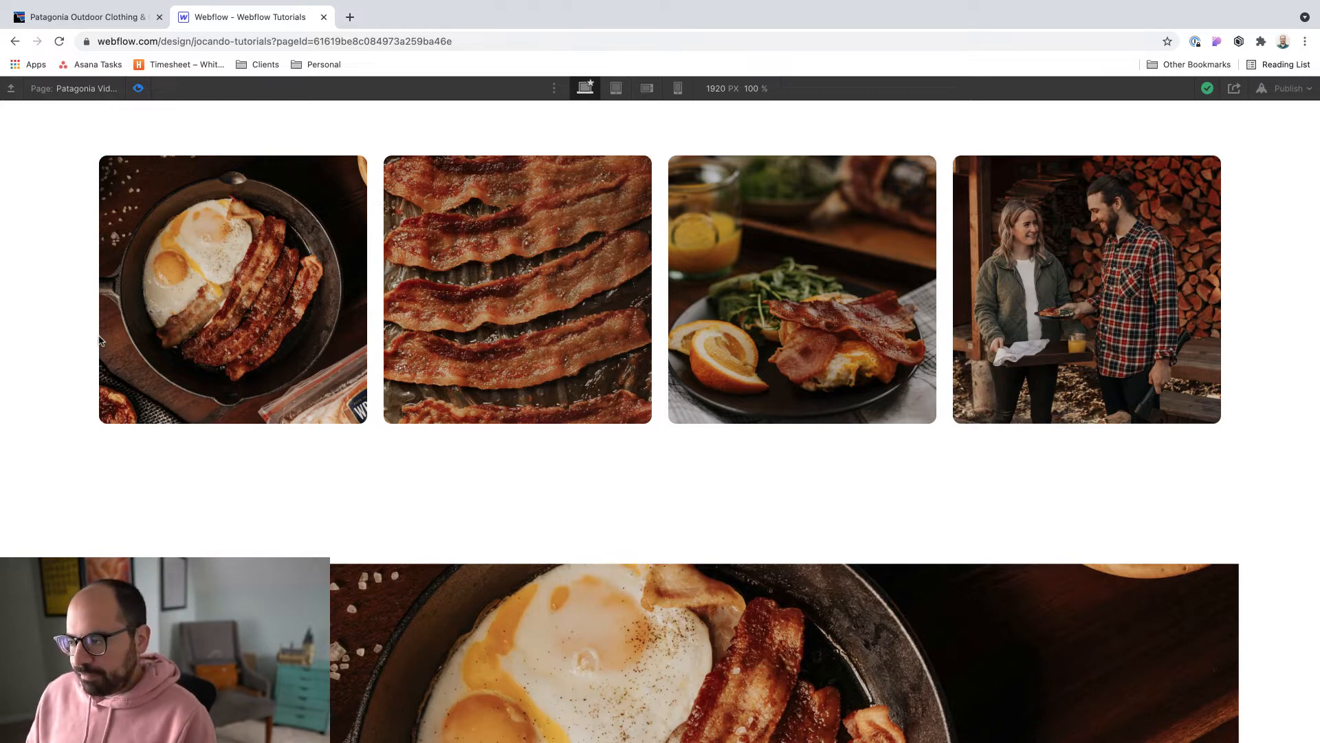
{"action": "scroll", "coordinate": [110, 123], "scroll_direction": "down", "scroll_amount": 1}
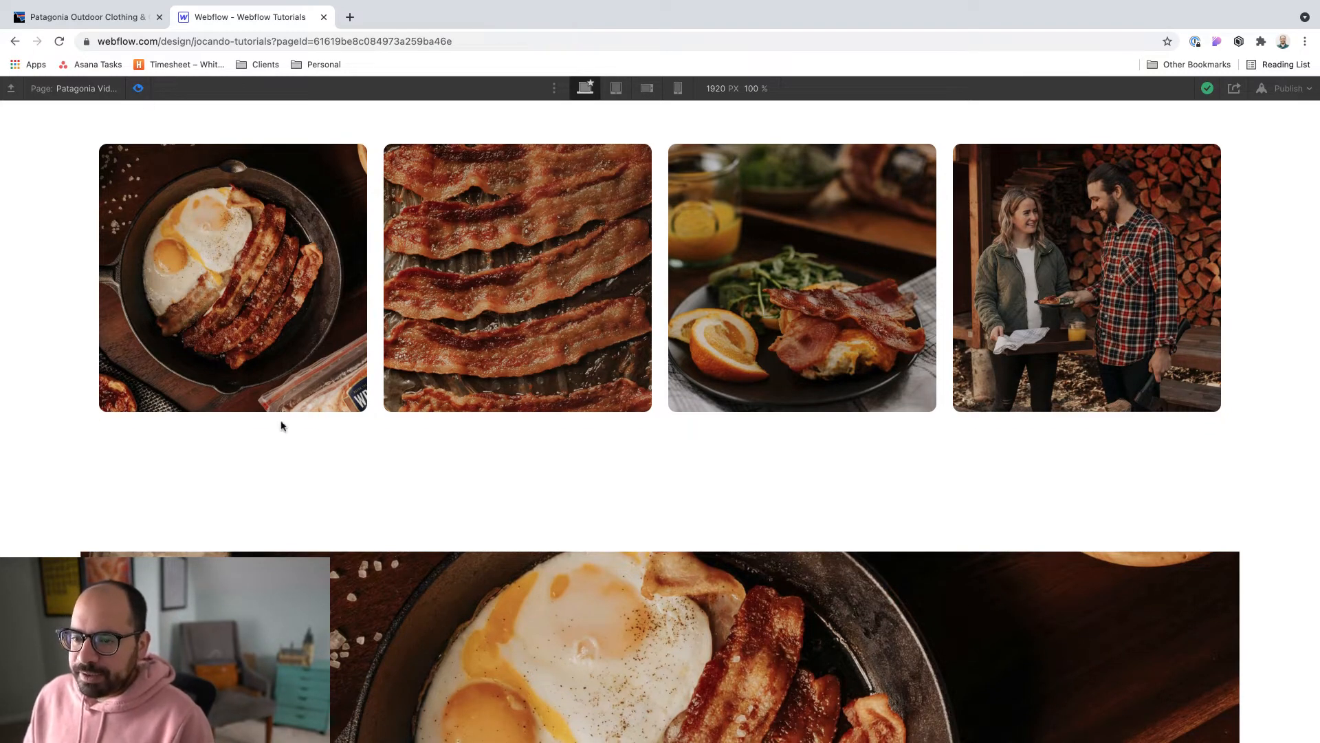
Leave the preview and add an offset of 100 to the start boundary of sticky-video-wrapper's While scrolling in view trigger
{"action": "key", "text": "super+shift+p"}
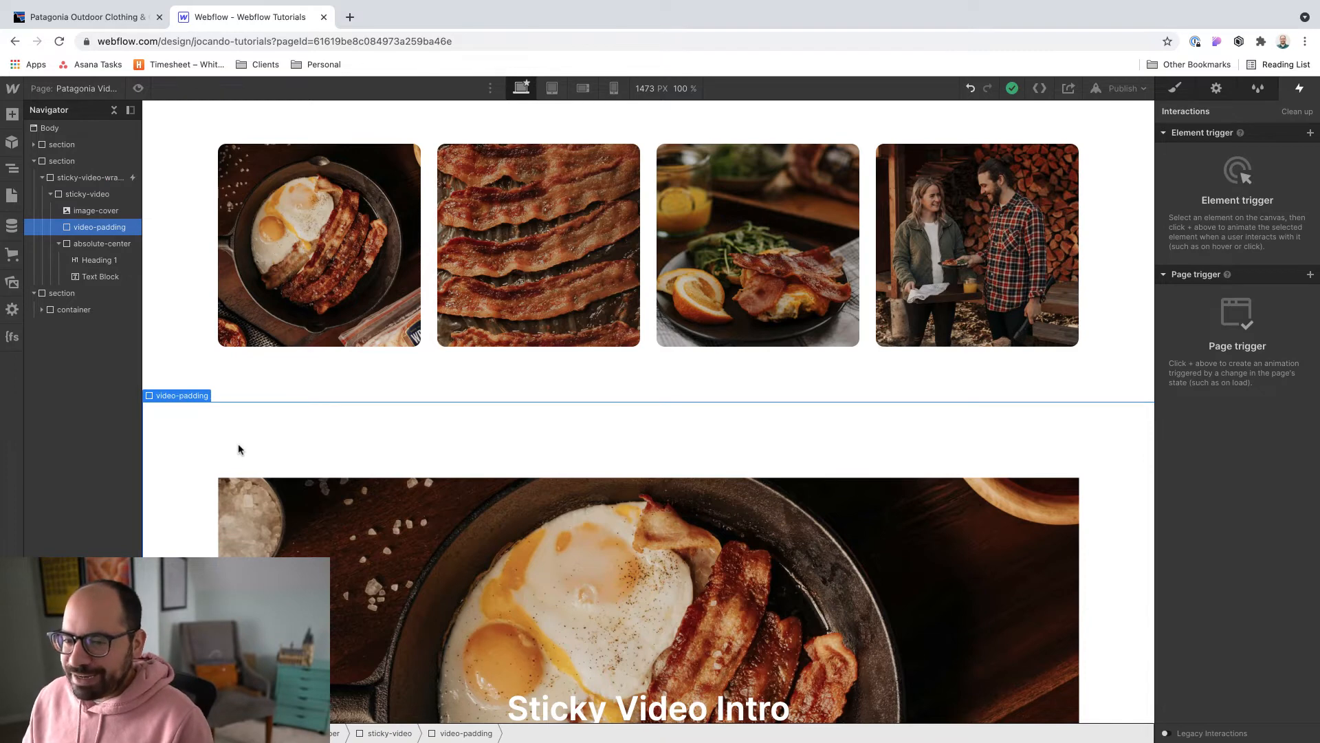
{"action": "left_click", "coordinate": [238, 449]}
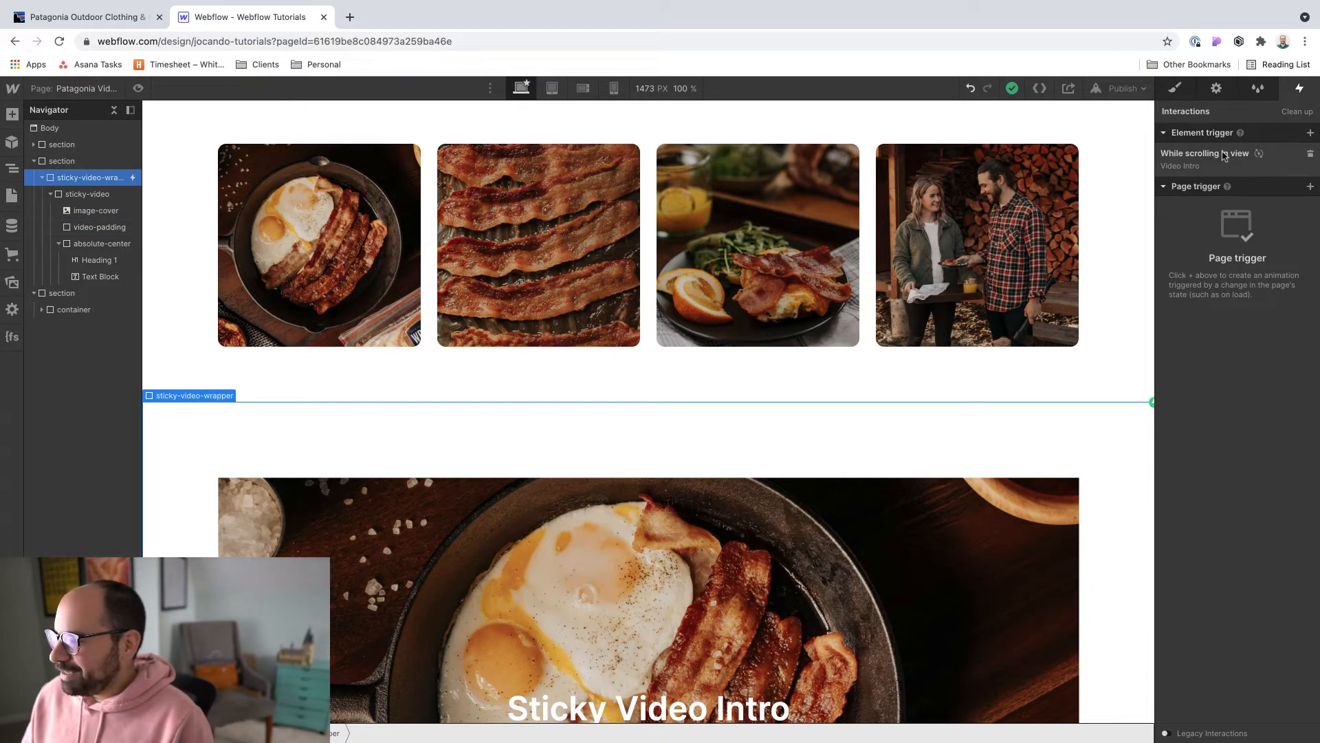
{"action": "left_click", "coordinate": [1224, 156]}
{"action": "left_click", "coordinate": [1217, 256]}
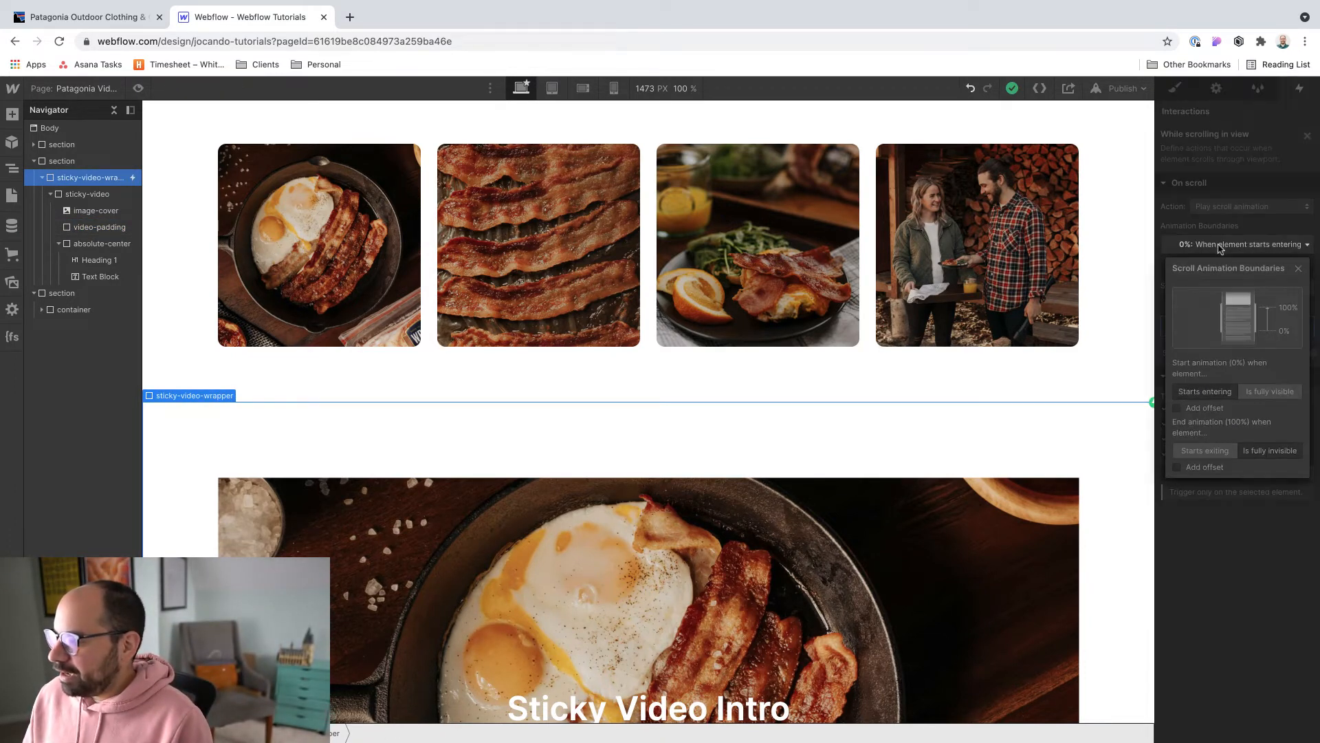
{"action": "left_click", "coordinate": [1217, 412]}
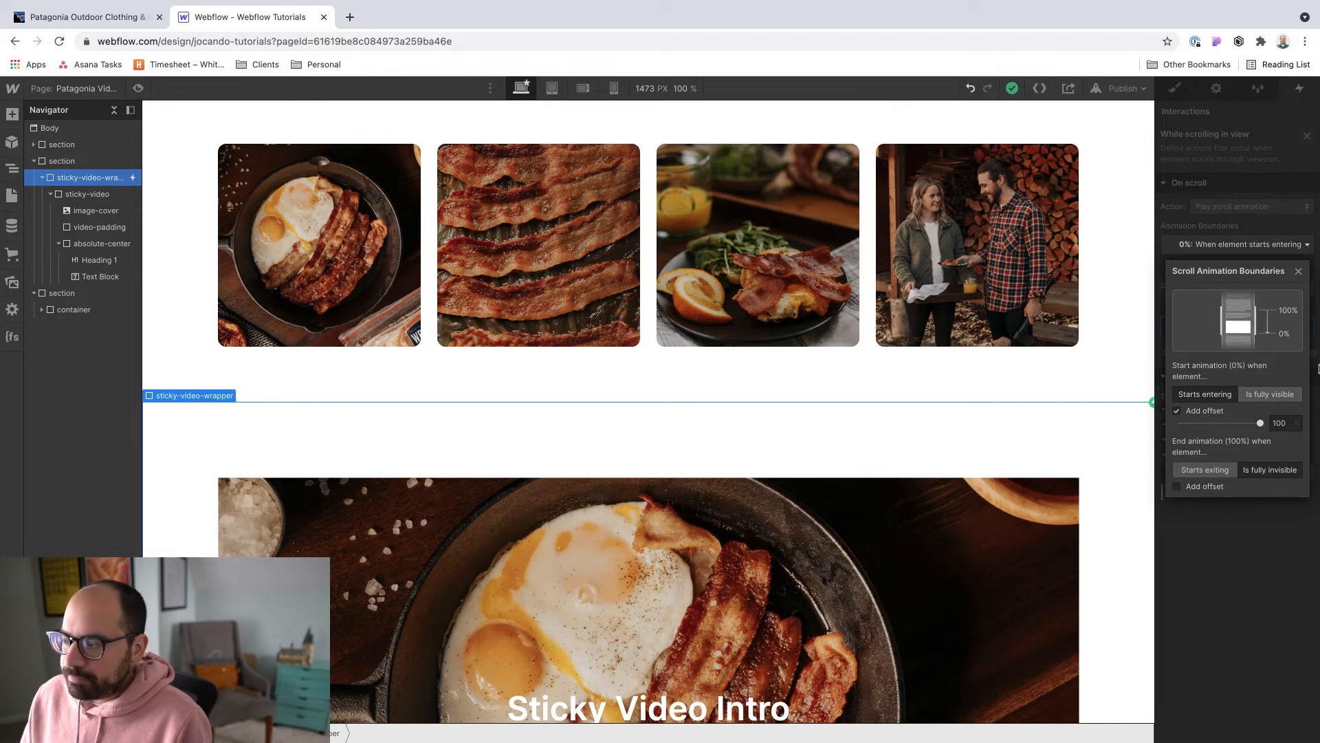
{"action": "left_click", "coordinate": [1285, 560]}
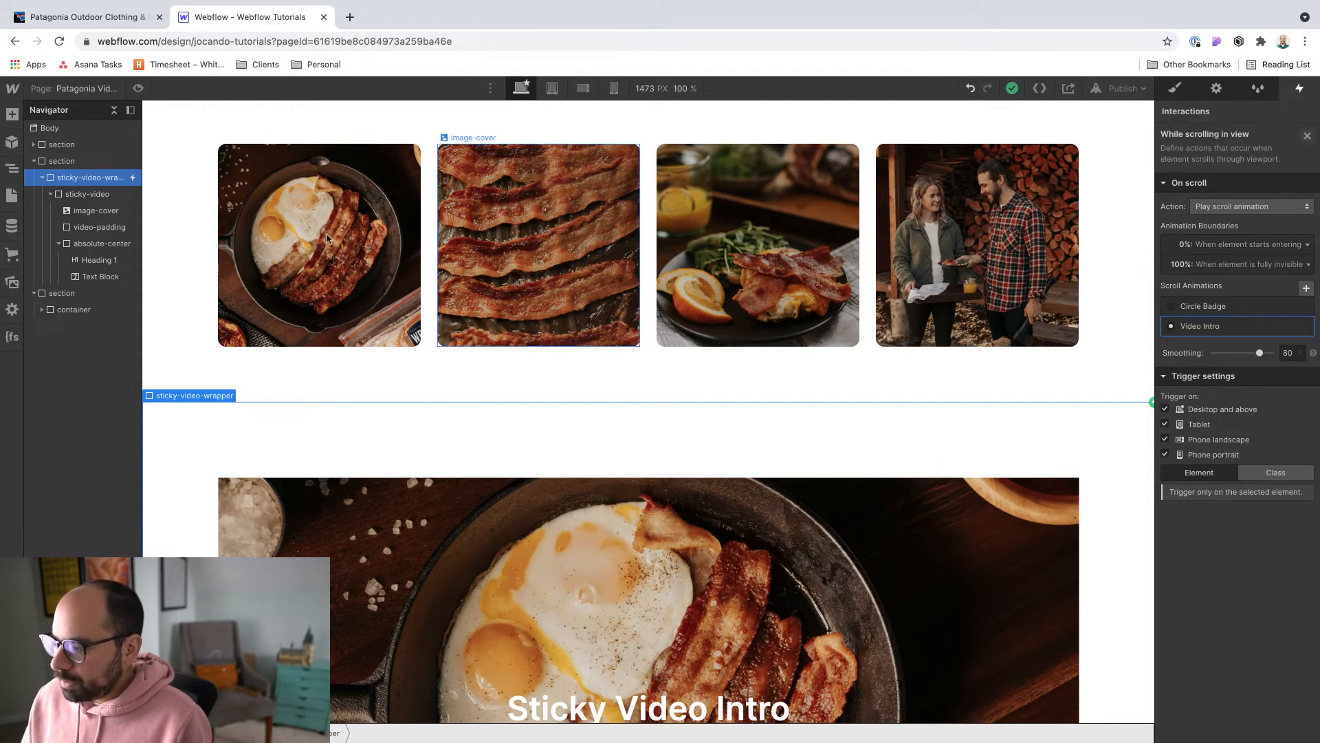
Preview the page and examine when the cover image starts and finishes expanding while the sticky section is pinned
{"action": "left_click", "coordinate": [138, 88]}
{"action": "scroll", "coordinate": [522, 404], "scroll_direction": "down", "scroll_amount": 4}
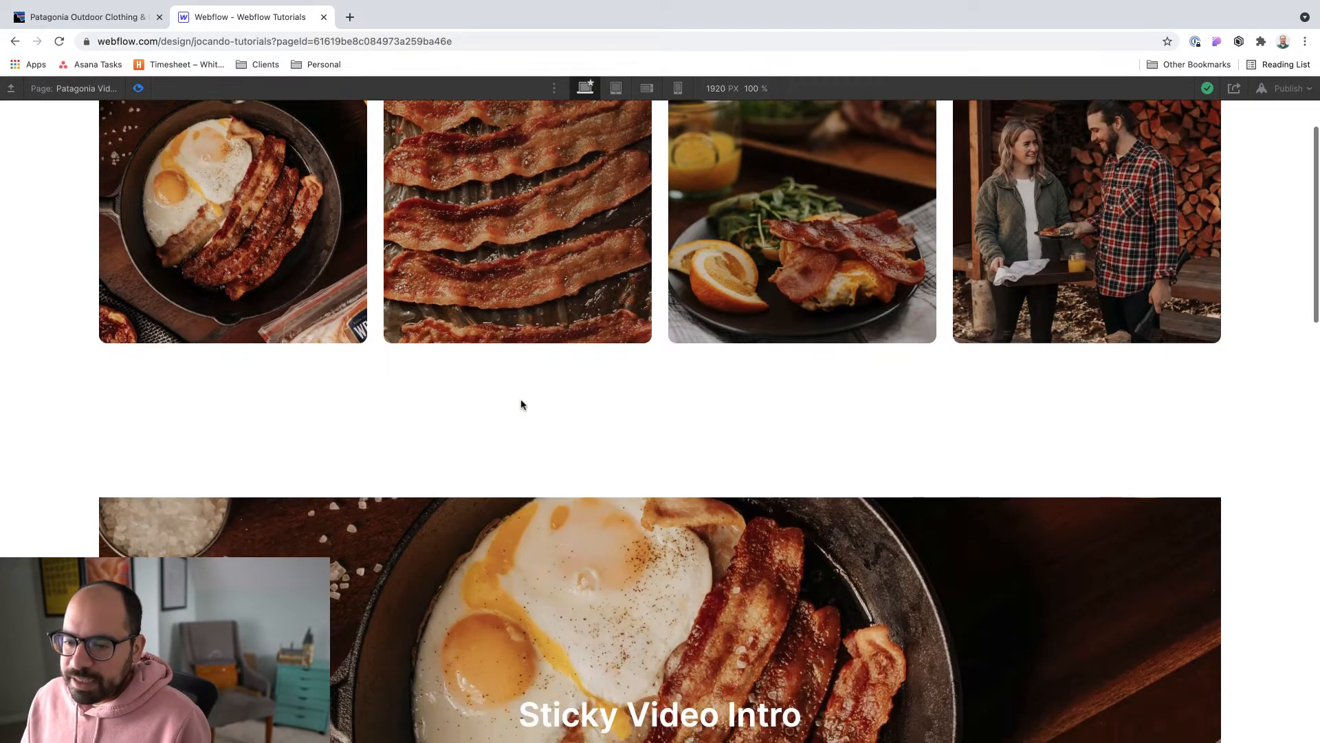
{"action": "scroll", "coordinate": [521, 403], "scroll_direction": "down", "scroll_amount": 3}
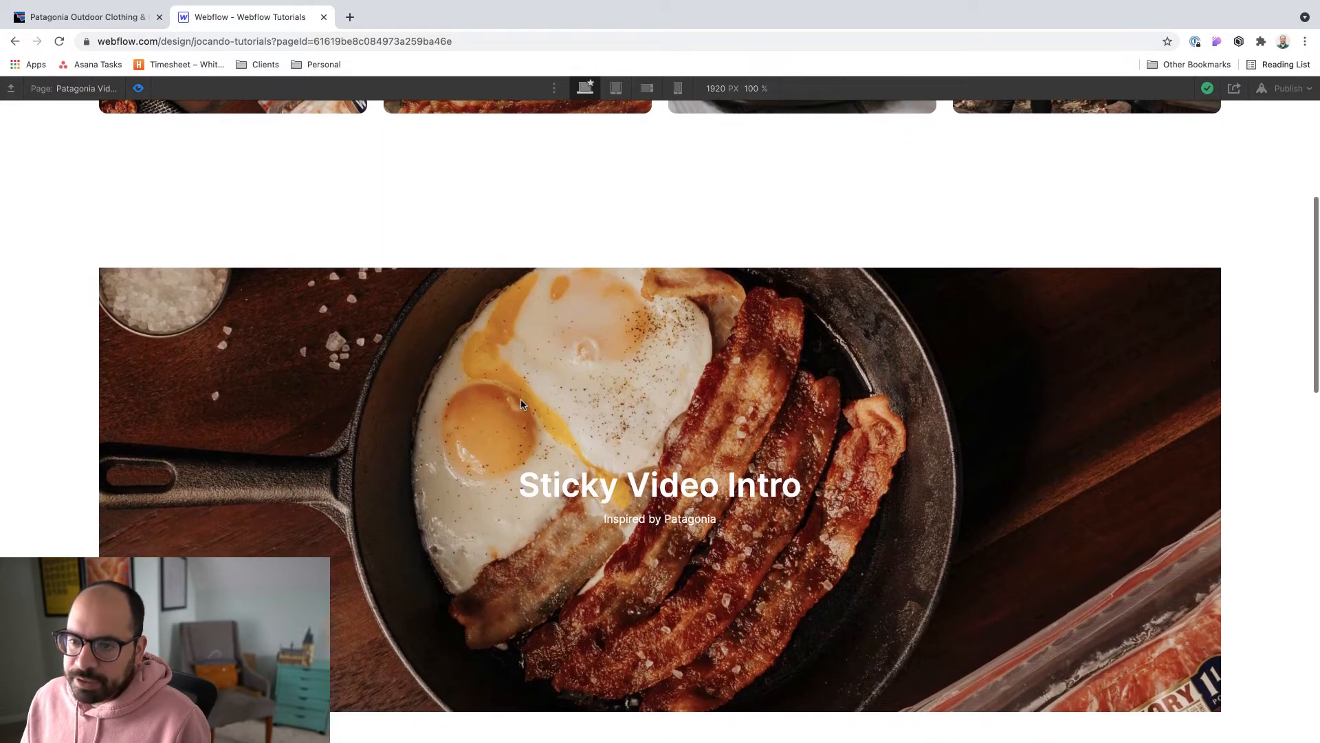
{"action": "scroll", "coordinate": [521, 400], "scroll_direction": "down", "scroll_amount": 5}
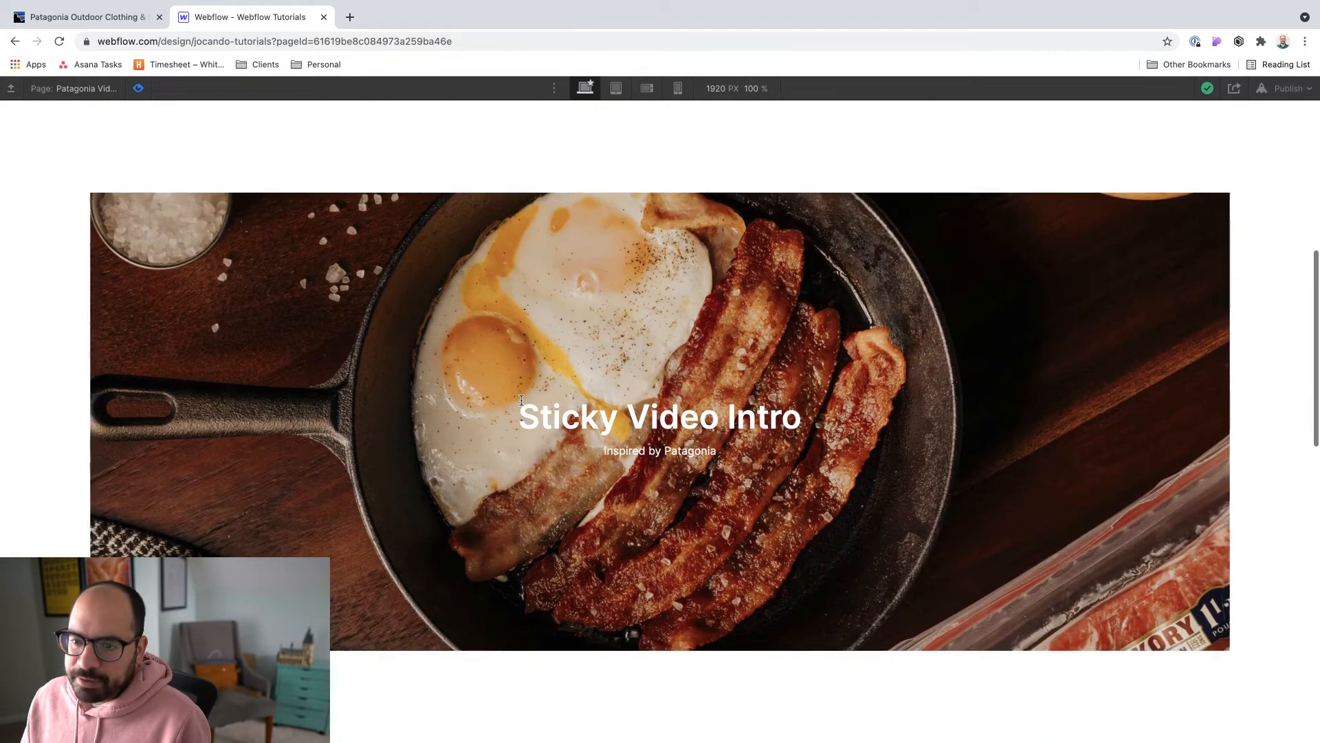
{"action": "scroll", "coordinate": [522, 403], "scroll_direction": "down", "scroll_amount": 5}
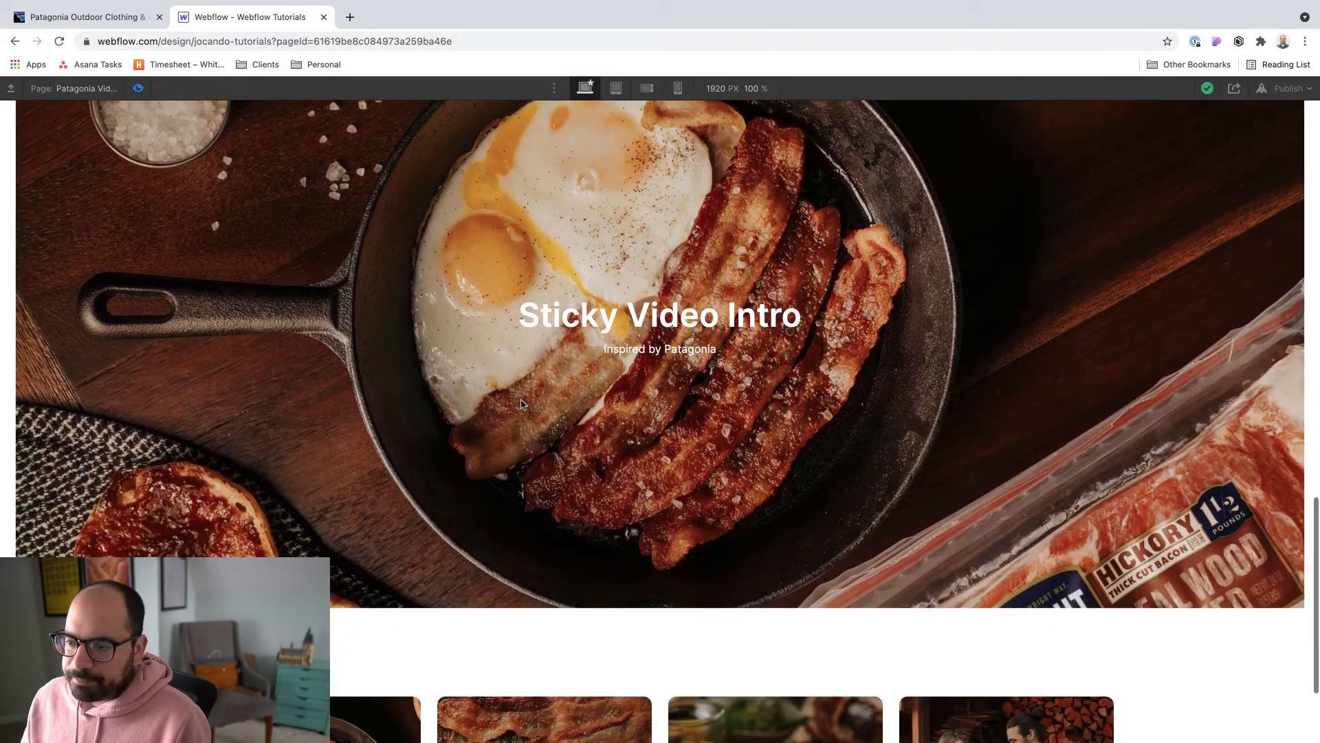
{"action": "scroll", "coordinate": [522, 405], "scroll_direction": "up", "scroll_amount": 5}
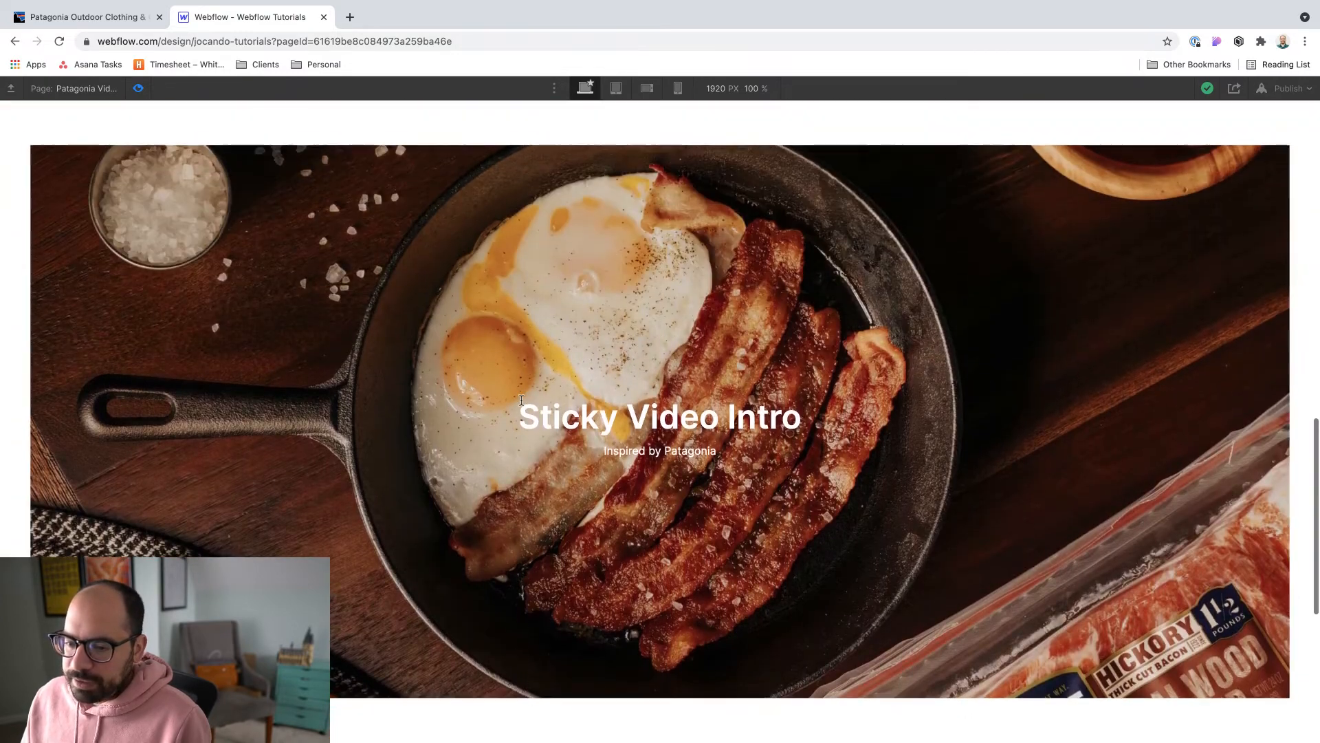
{"action": "scroll", "coordinate": [522, 402], "scroll_direction": "up", "scroll_amount": 3}
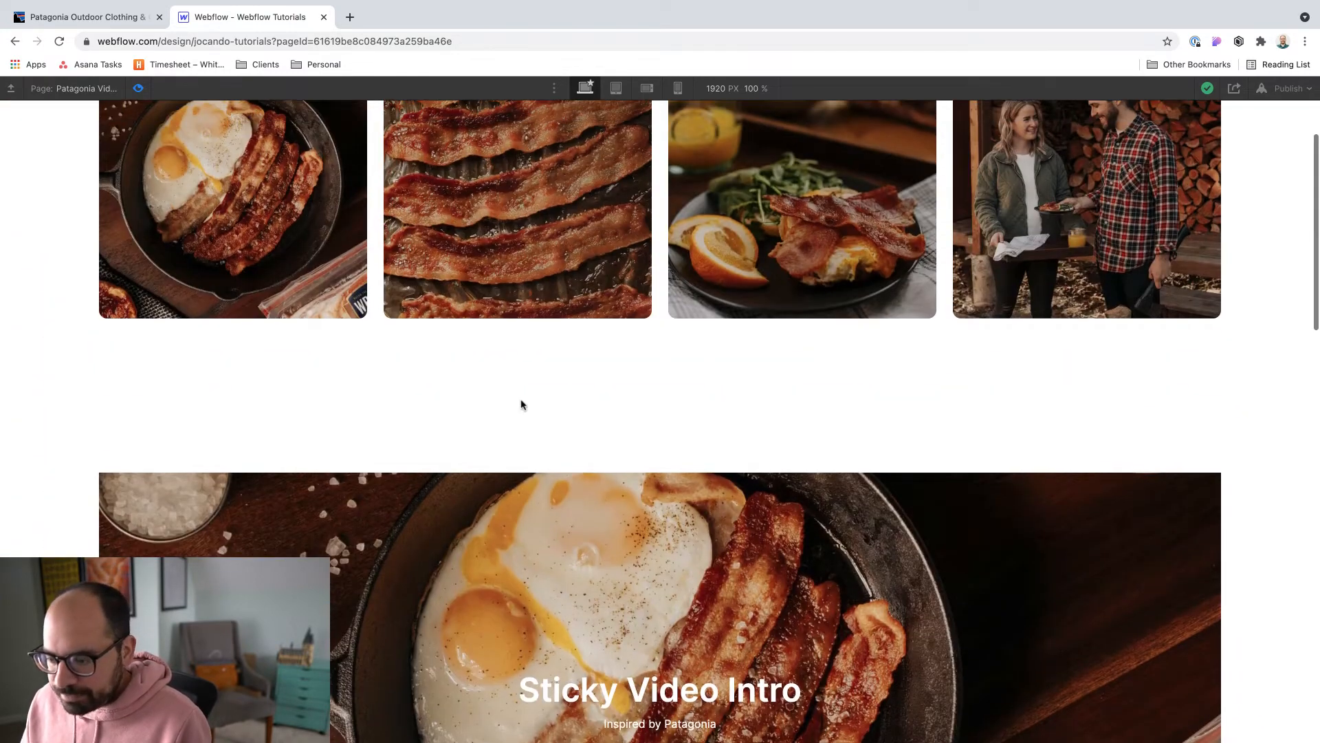
{"action": "scroll", "coordinate": [522, 399], "scroll_direction": "down", "scroll_amount": 3}
{"action": "scroll", "coordinate": [521, 400], "scroll_direction": "down", "scroll_amount": 3}
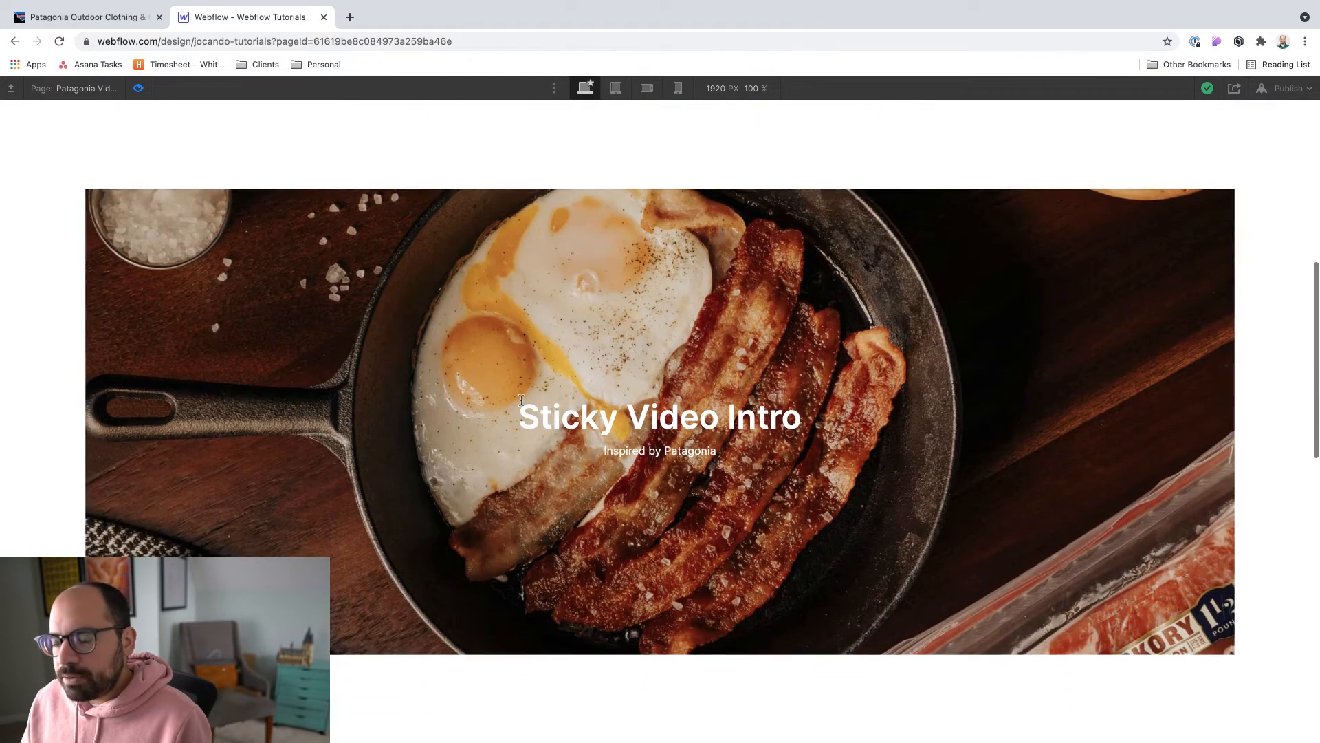
{"action": "scroll", "coordinate": [521, 400], "scroll_direction": "down", "scroll_amount": 5}
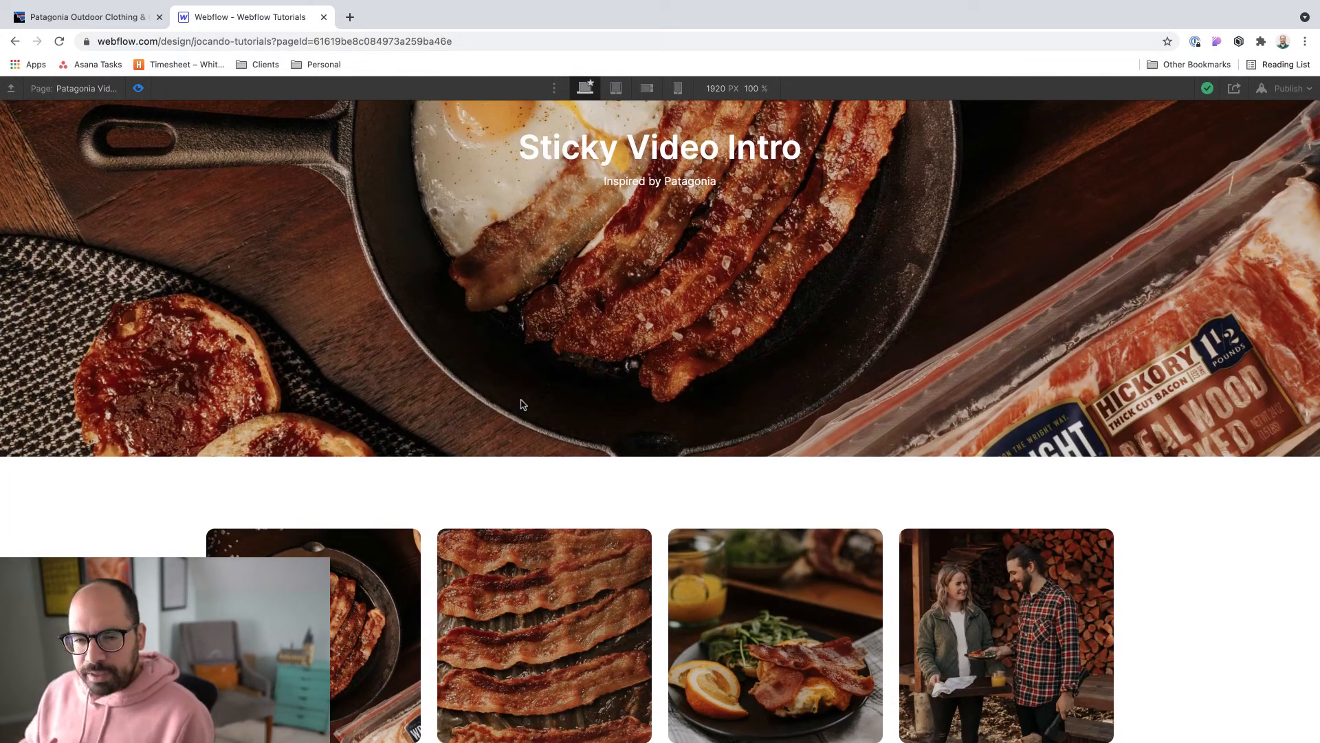
{"action": "scroll", "coordinate": [522, 405], "scroll_direction": "up", "scroll_amount": 5}
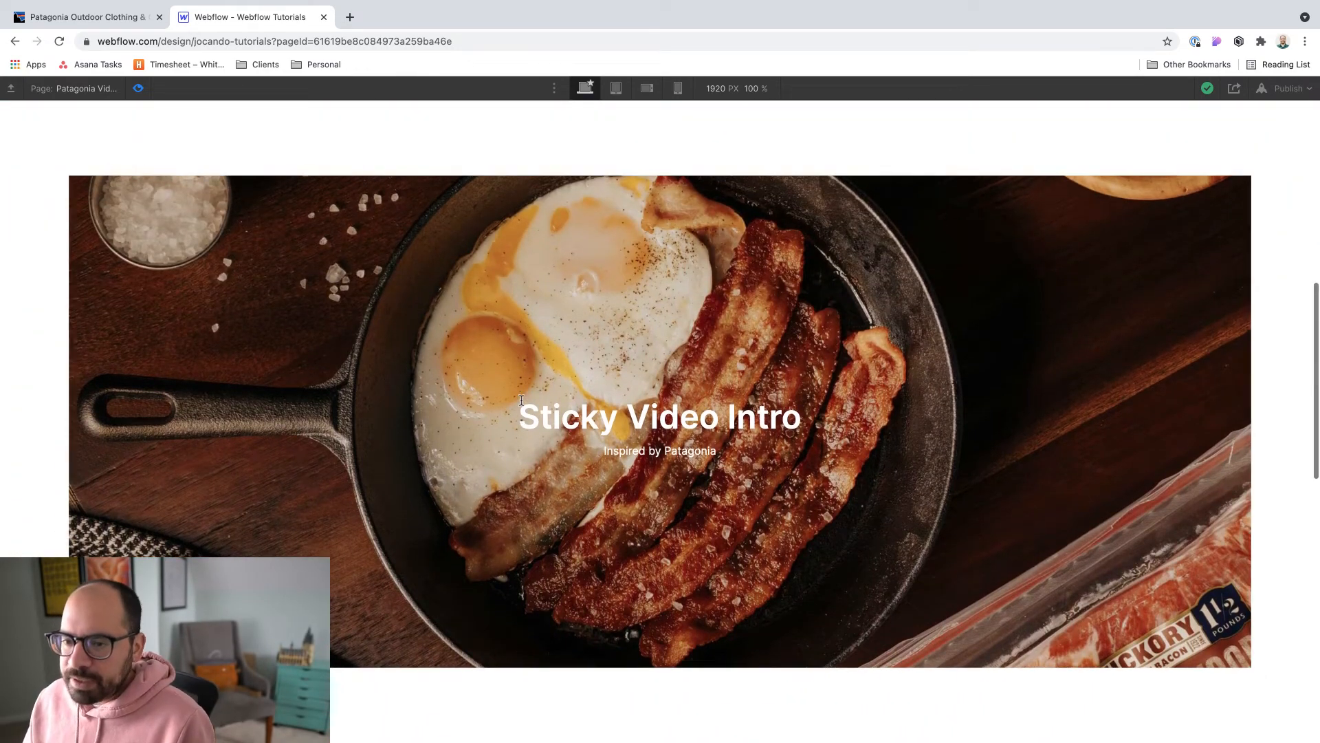
{"action": "scroll", "coordinate": [521, 400], "scroll_direction": "down", "scroll_amount": 5}
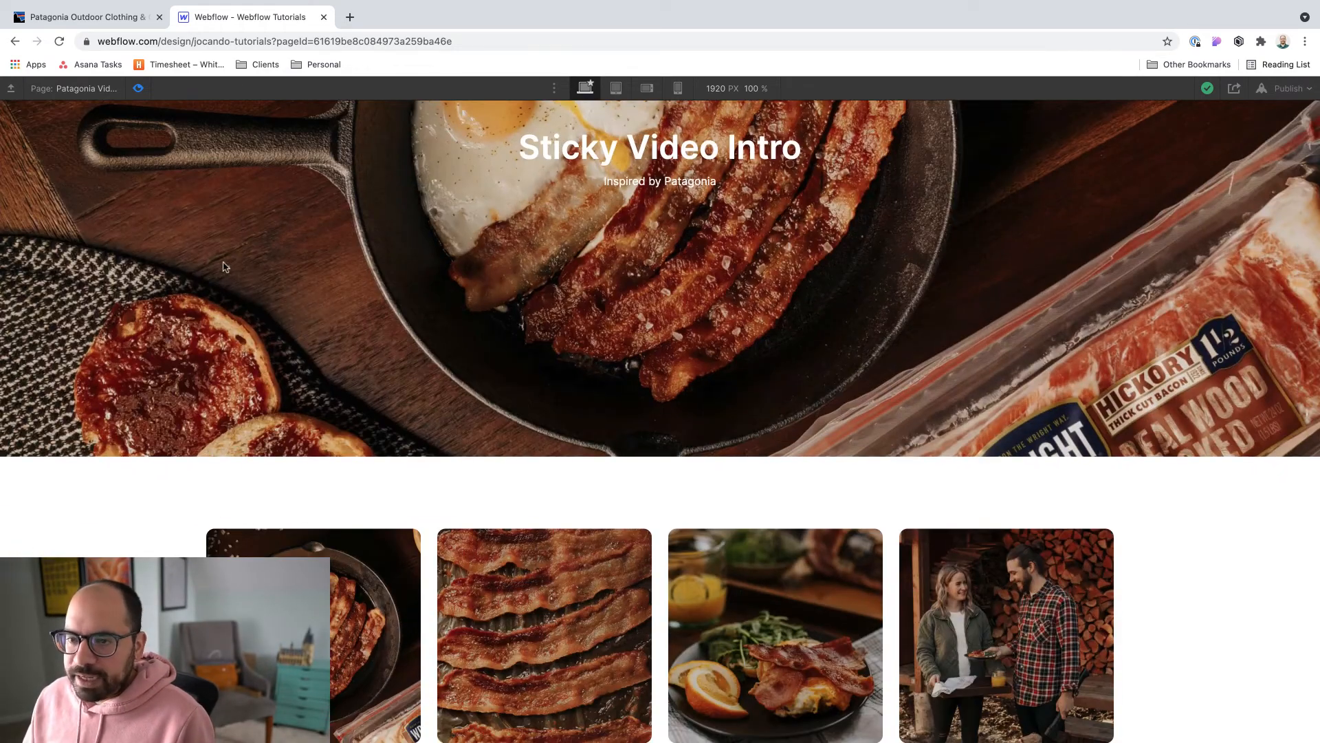
{"action": "scroll", "coordinate": [306, 303], "scroll_direction": "up", "scroll_amount": 3}
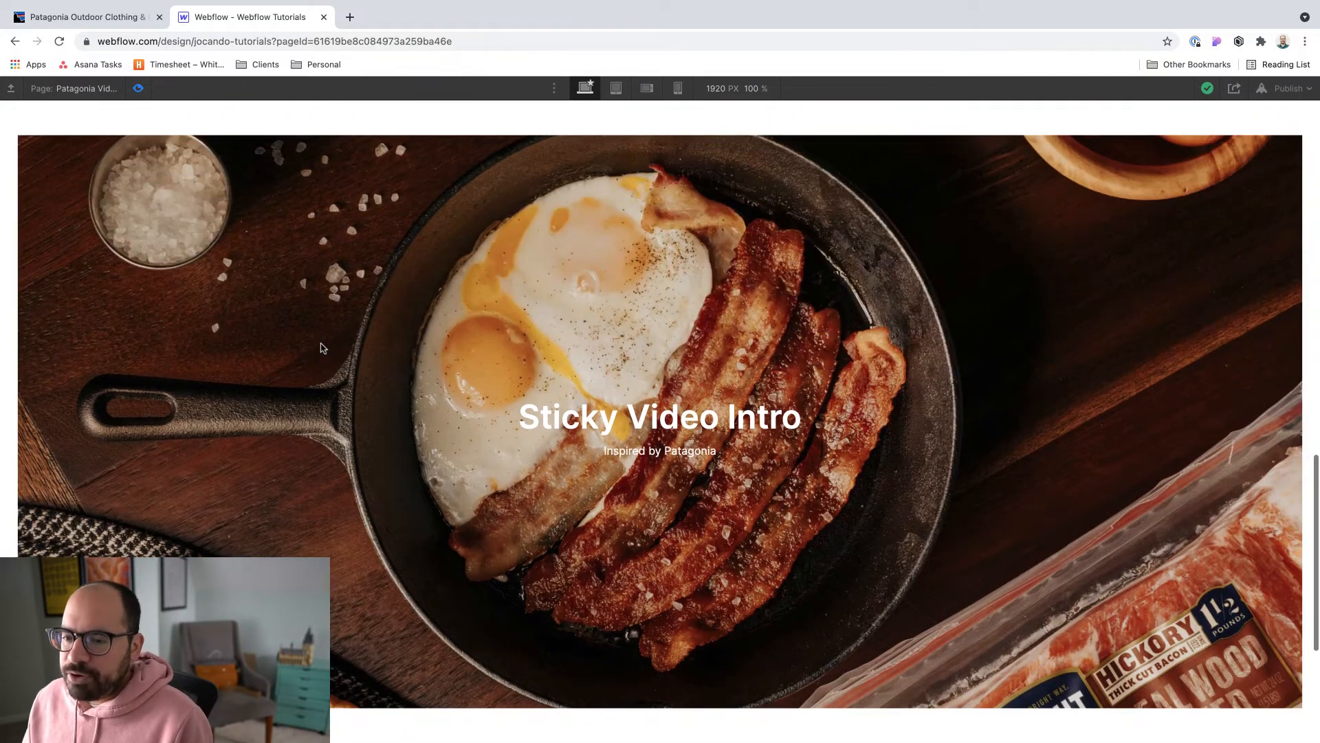
Leave the preview and move the final video-padding Scale action of the Video Intro scroll animation to the 33% keyframe
{"action": "key", "text": "super+shift+p"}
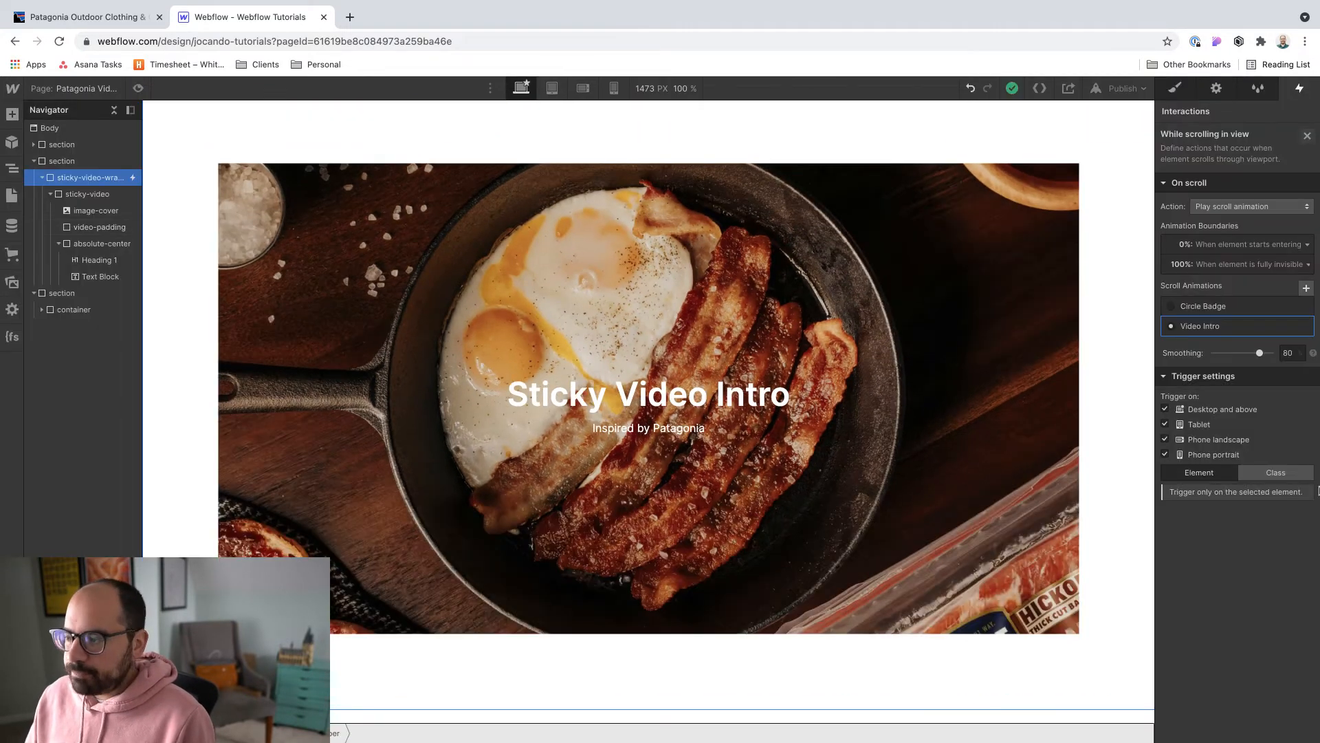
{"action": "left_click", "coordinate": [1215, 326]}
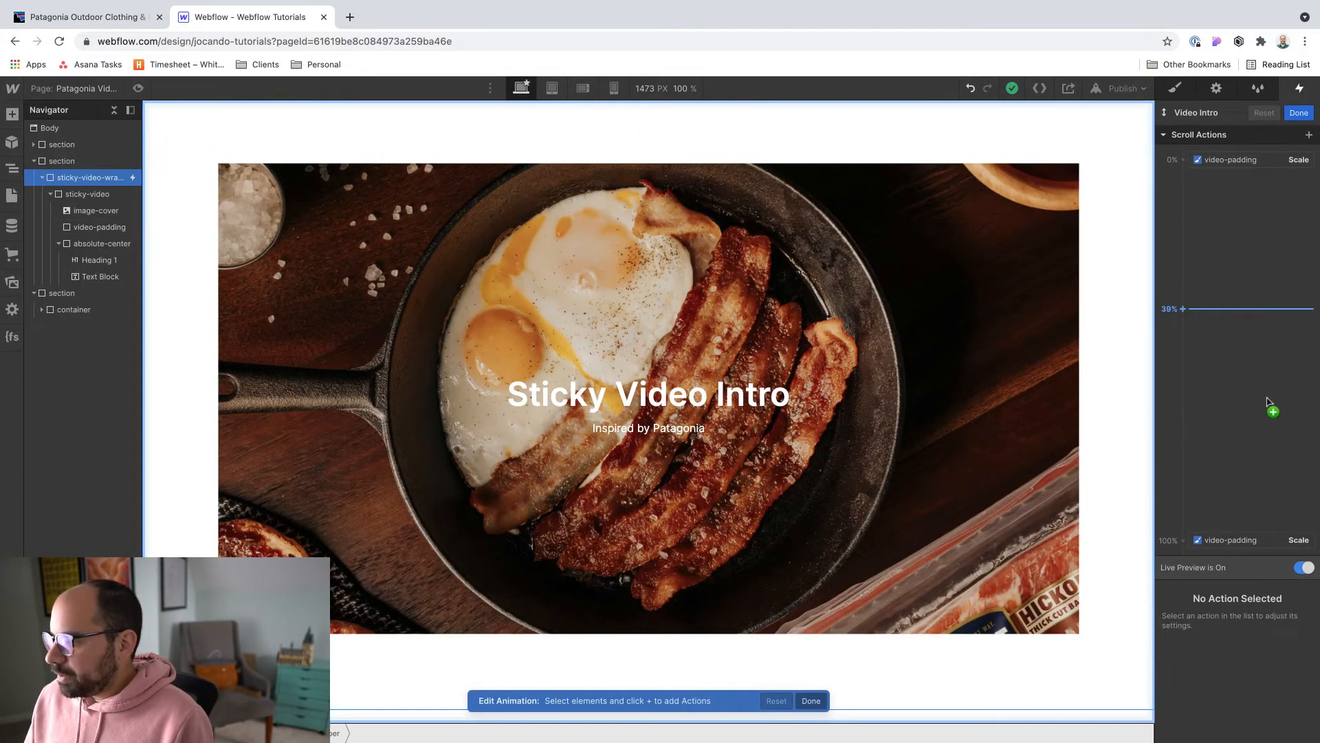
{"action": "left_click", "coordinate": [1211, 538]}
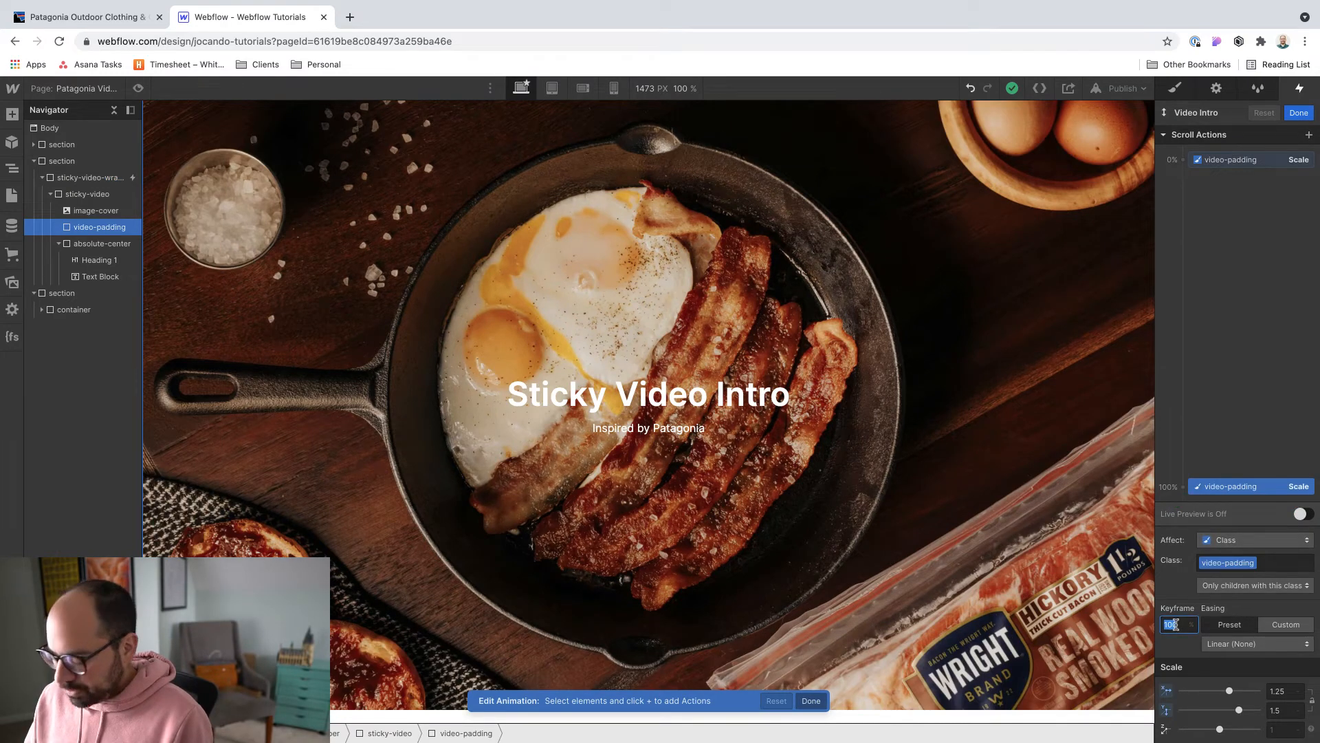
{"action": "key", "text": "Return"}
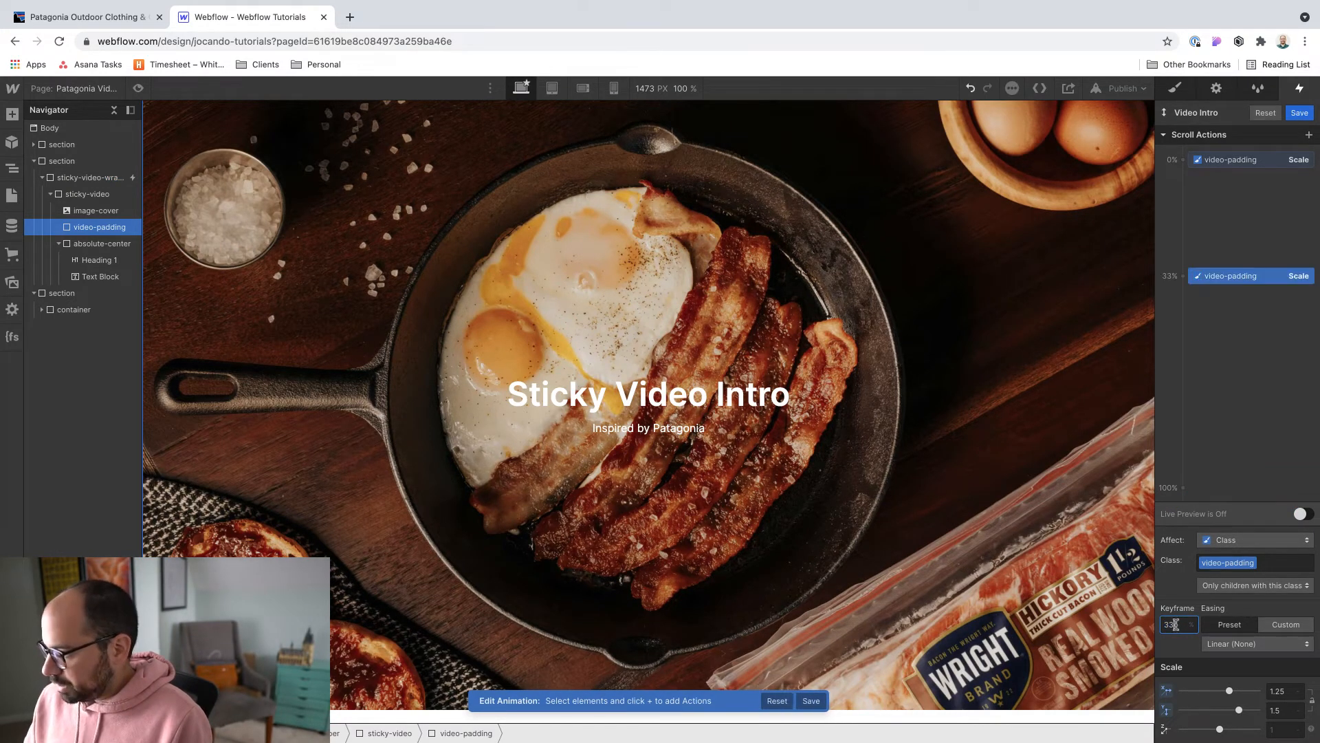
Turn on live preview, check how the cover image expands while scrolling through the sticky section, and save the Video Intro animation
{"action": "left_click", "coordinate": [1300, 514]}
{"action": "scroll", "coordinate": [842, 466], "scroll_direction": "up", "scroll_amount": 5}
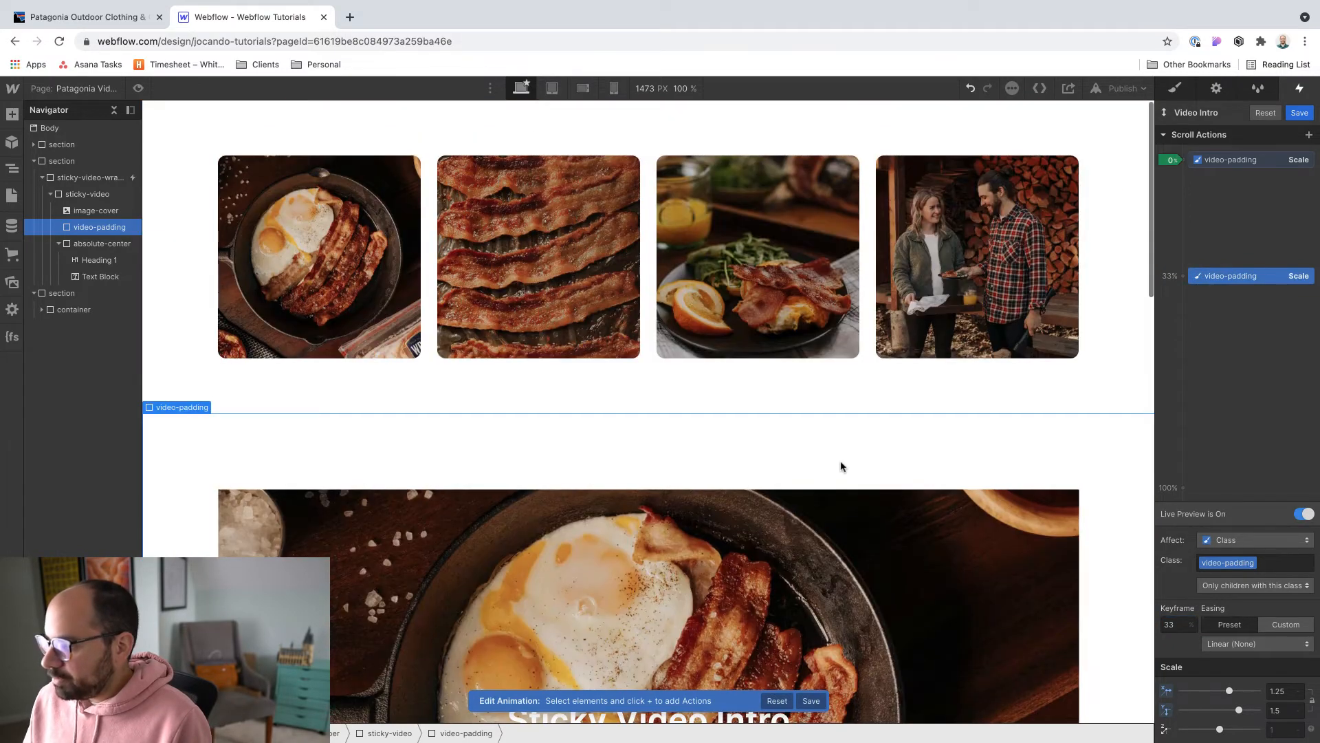
{"action": "scroll", "coordinate": [842, 466], "scroll_direction": "down", "scroll_amount": 2}
{"action": "scroll", "coordinate": [842, 466], "scroll_direction": "down", "scroll_amount": 3}
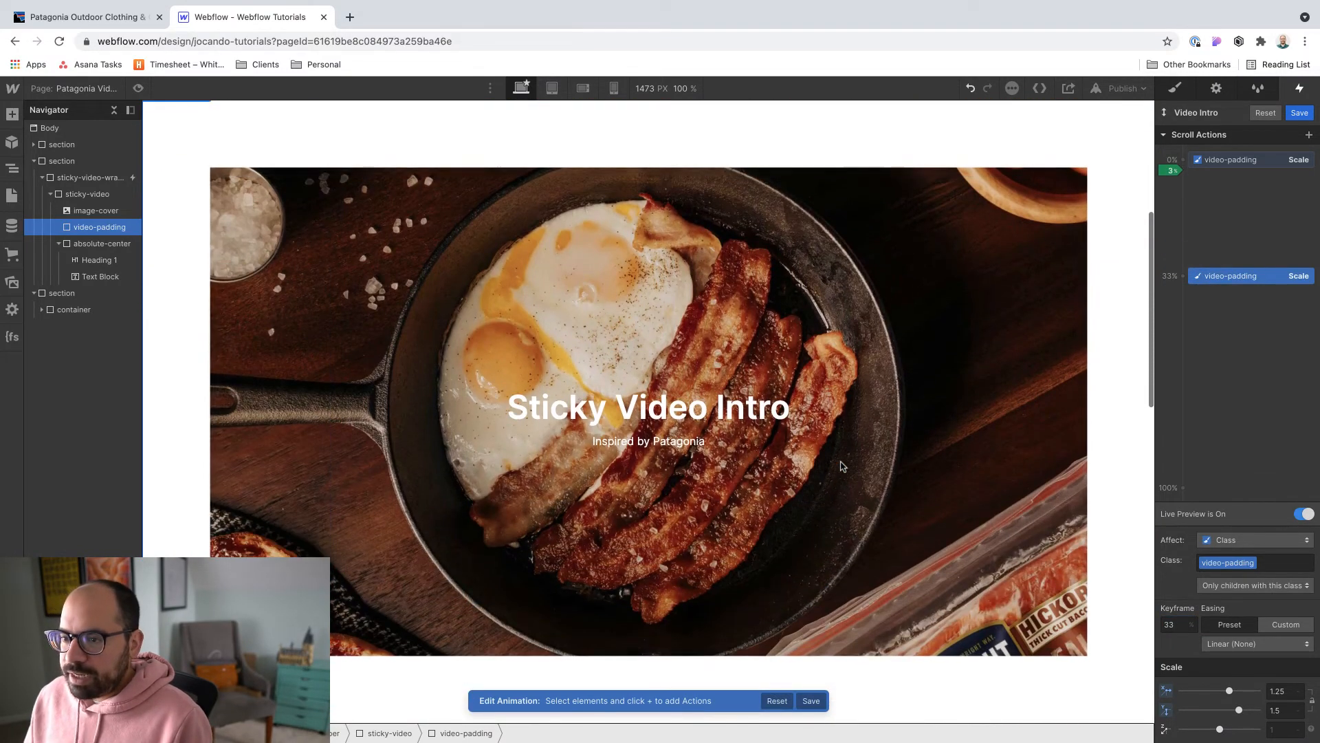
{"action": "scroll", "coordinate": [842, 466], "scroll_direction": "up", "scroll_amount": 3}
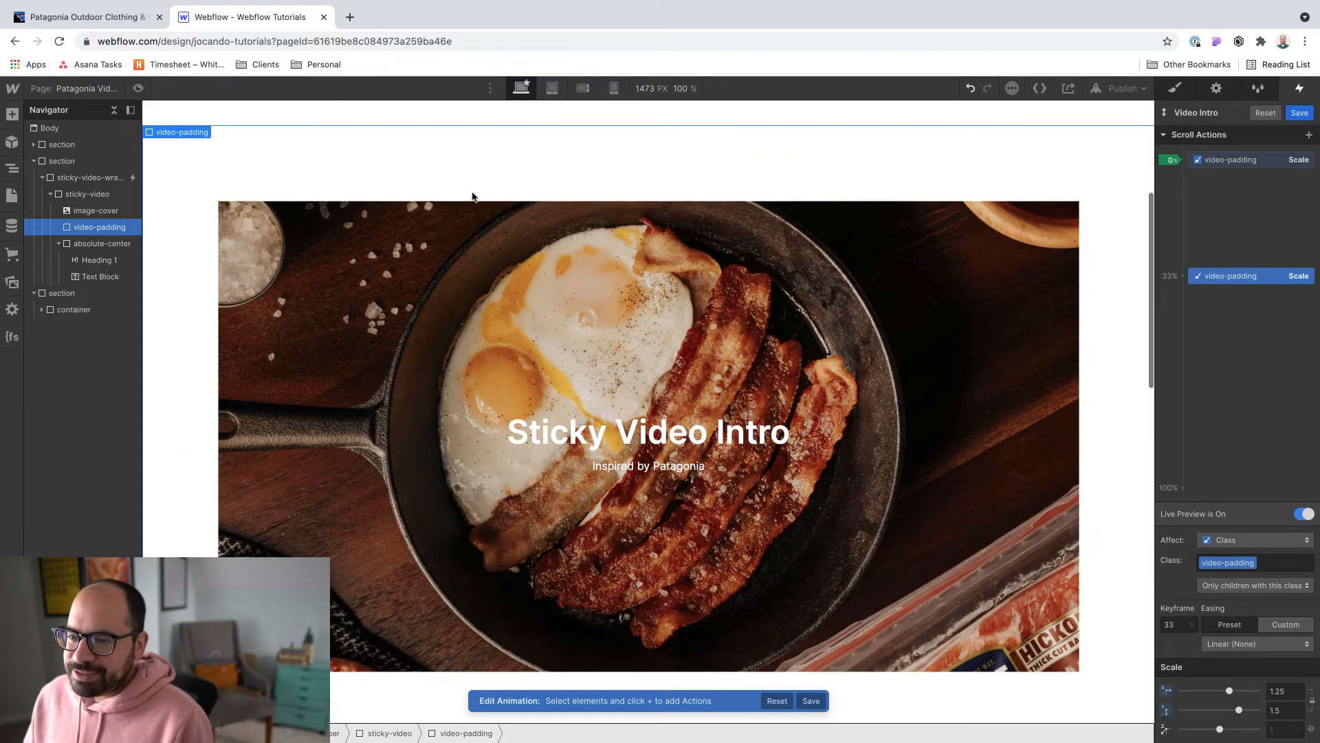
{"action": "scroll", "coordinate": [586, 348], "scroll_direction": "down", "scroll_amount": 3}
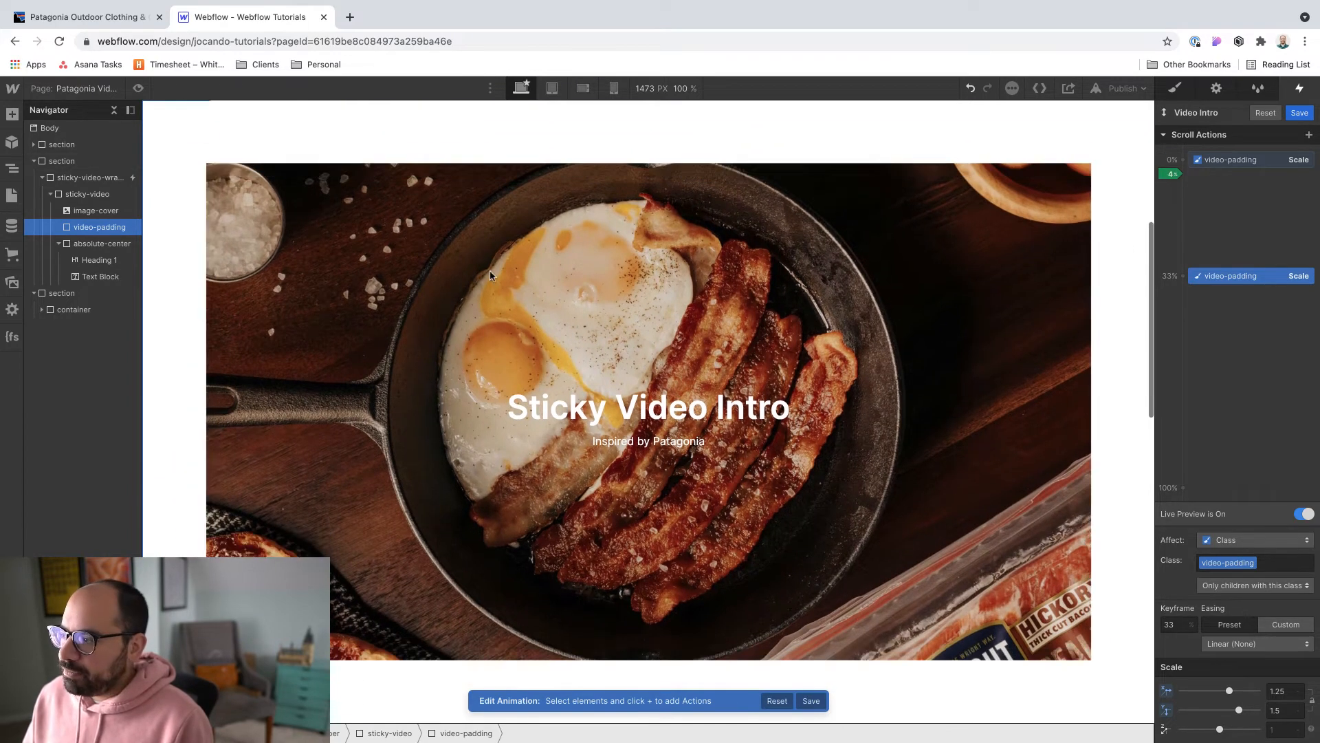
{"action": "scroll", "coordinate": [586, 349], "scroll_direction": "down", "scroll_amount": 3}
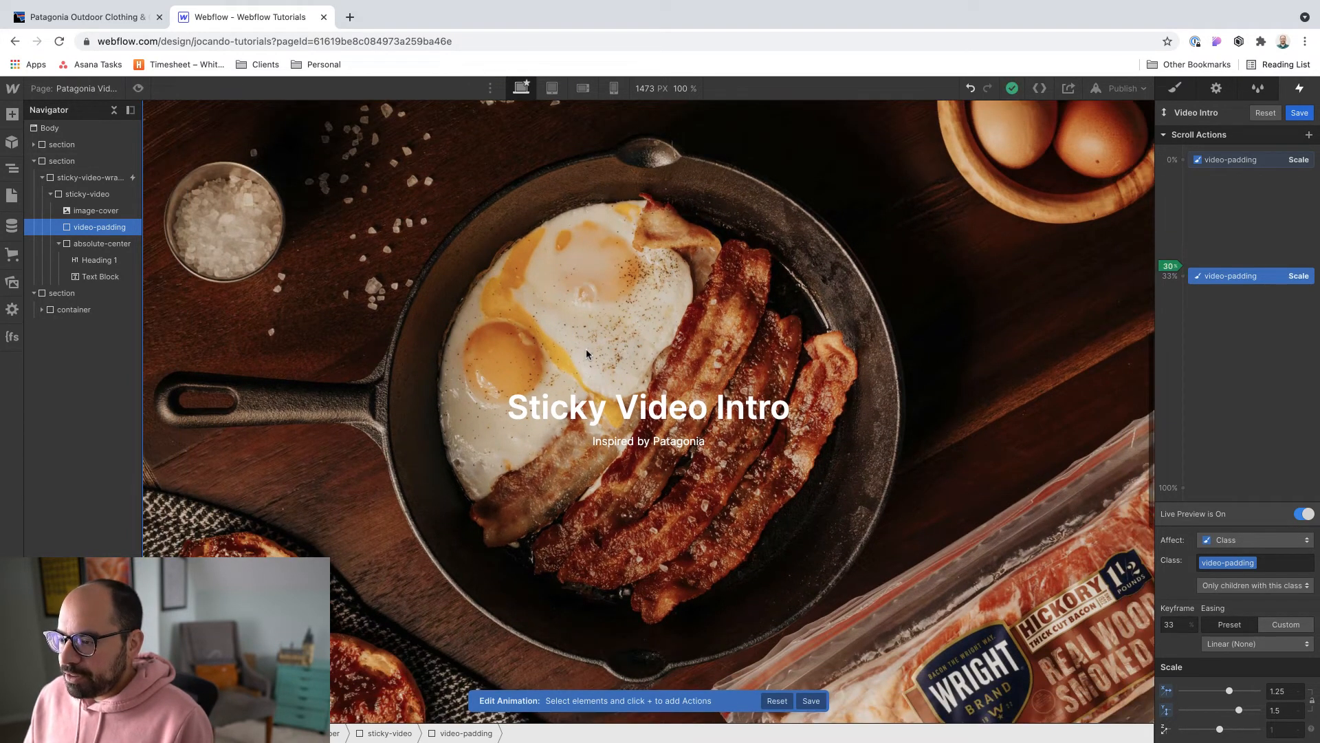
{"action": "scroll", "coordinate": [586, 349], "scroll_direction": "down", "scroll_amount": 5}
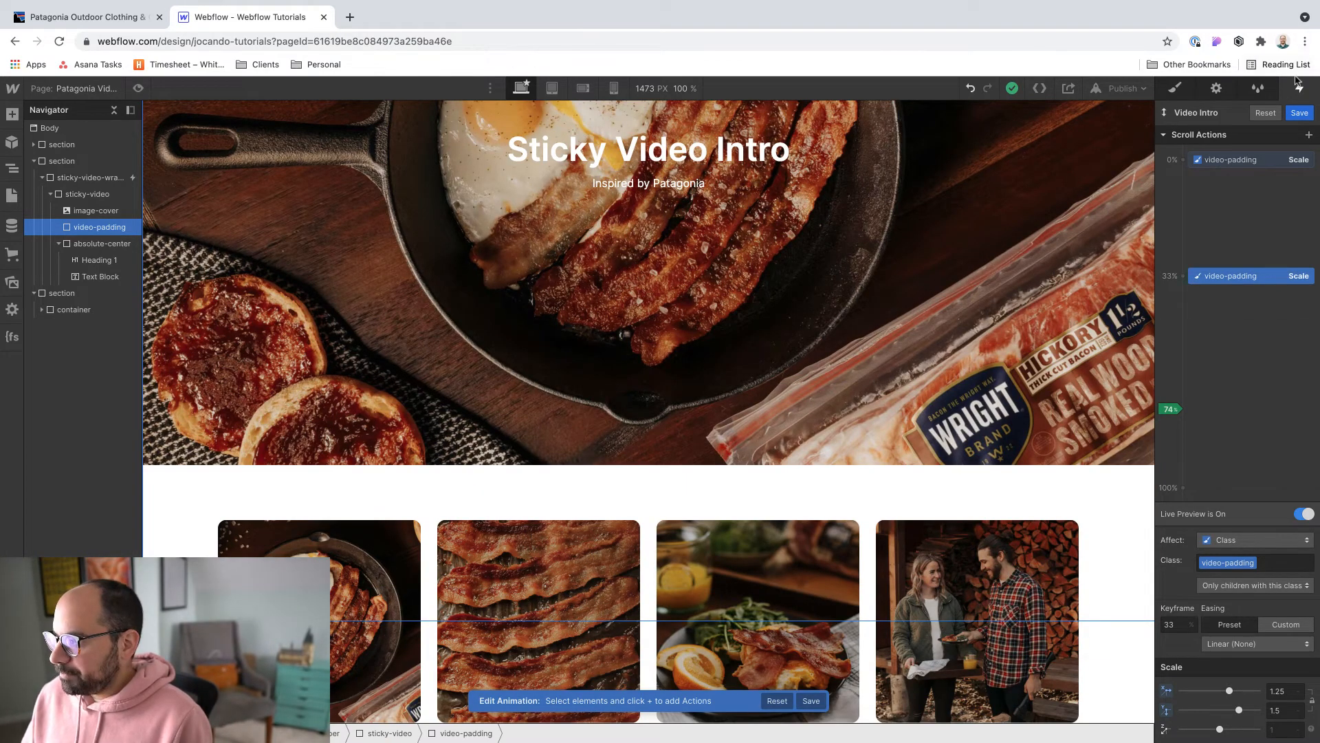
{"action": "left_click", "coordinate": [1301, 114]}
Preview the page and examine when the cover image reaches full size and how long the sticky section stays pinned
{"action": "key", "text": "super+shift+p"}
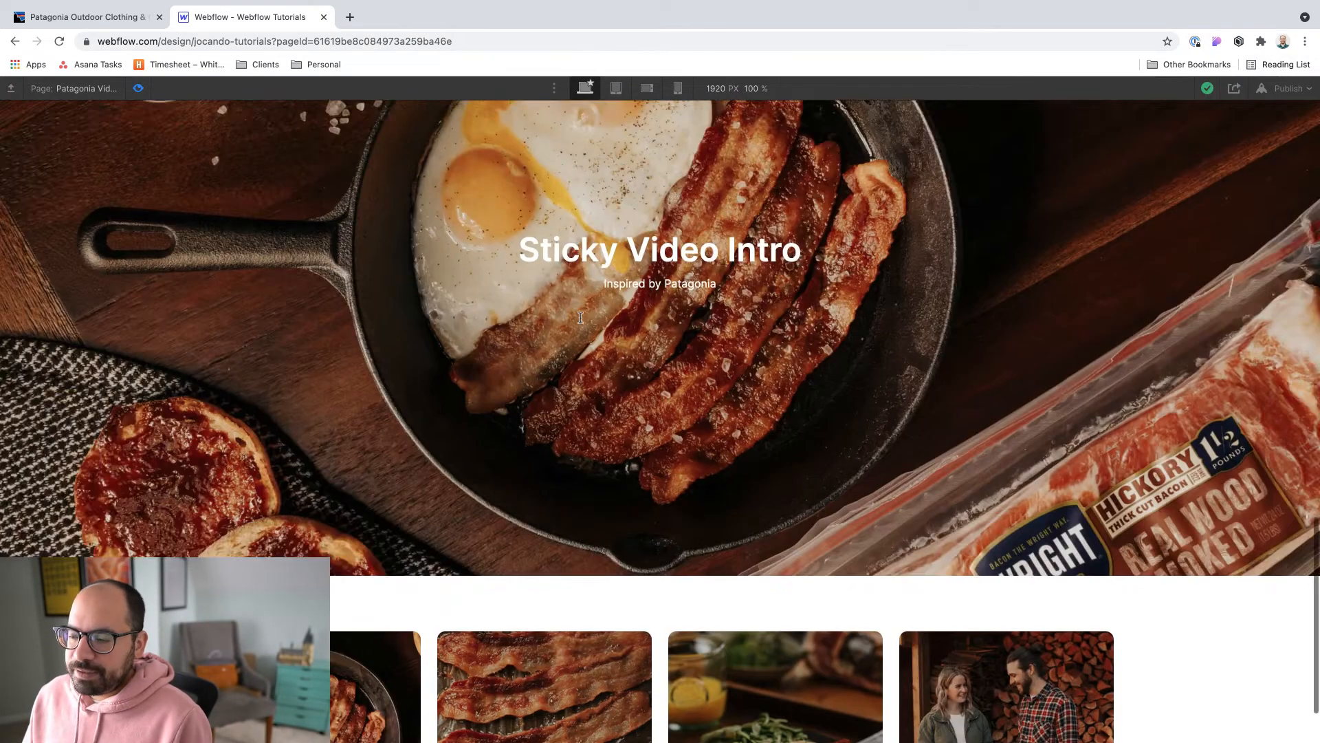
{"action": "scroll", "coordinate": [576, 312], "scroll_direction": "up", "scroll_amount": 5}
{"action": "scroll", "coordinate": [576, 312], "scroll_direction": "down", "scroll_amount": 4}
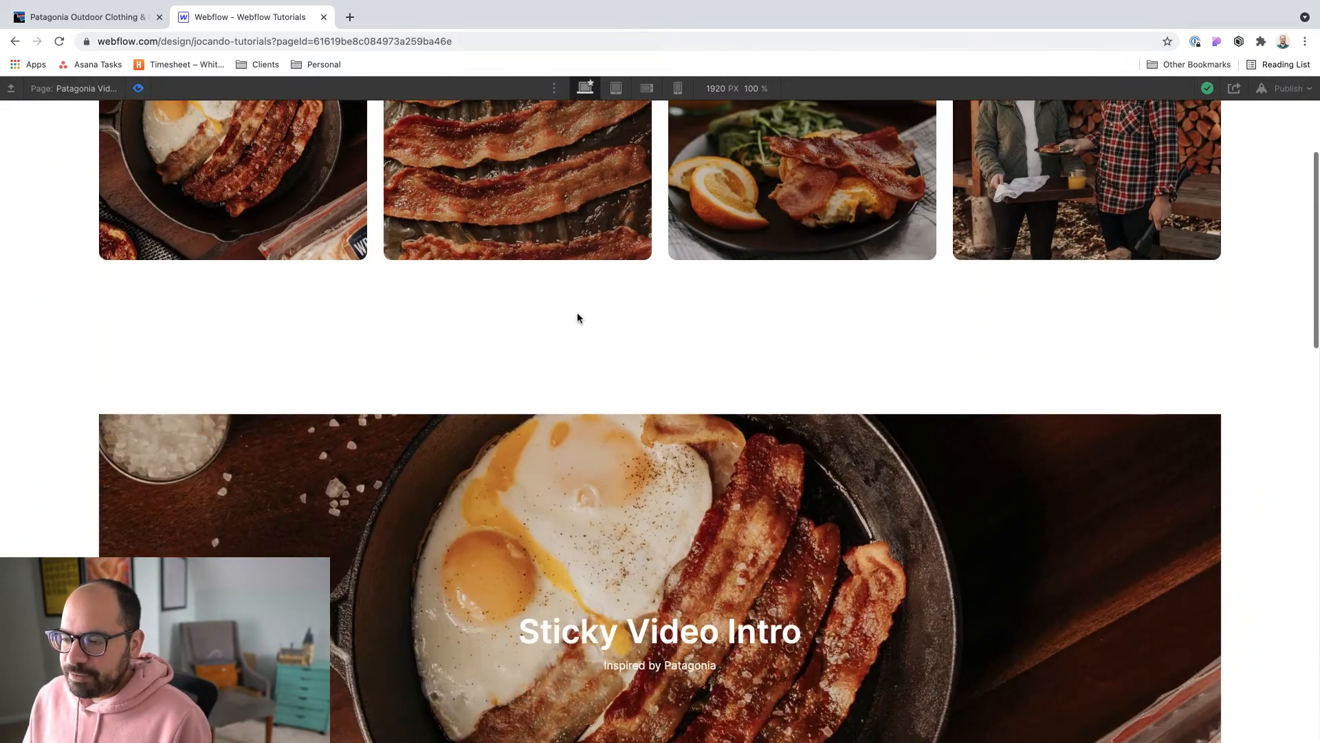
{"action": "scroll", "coordinate": [577, 312], "scroll_direction": "down", "scroll_amount": 3}
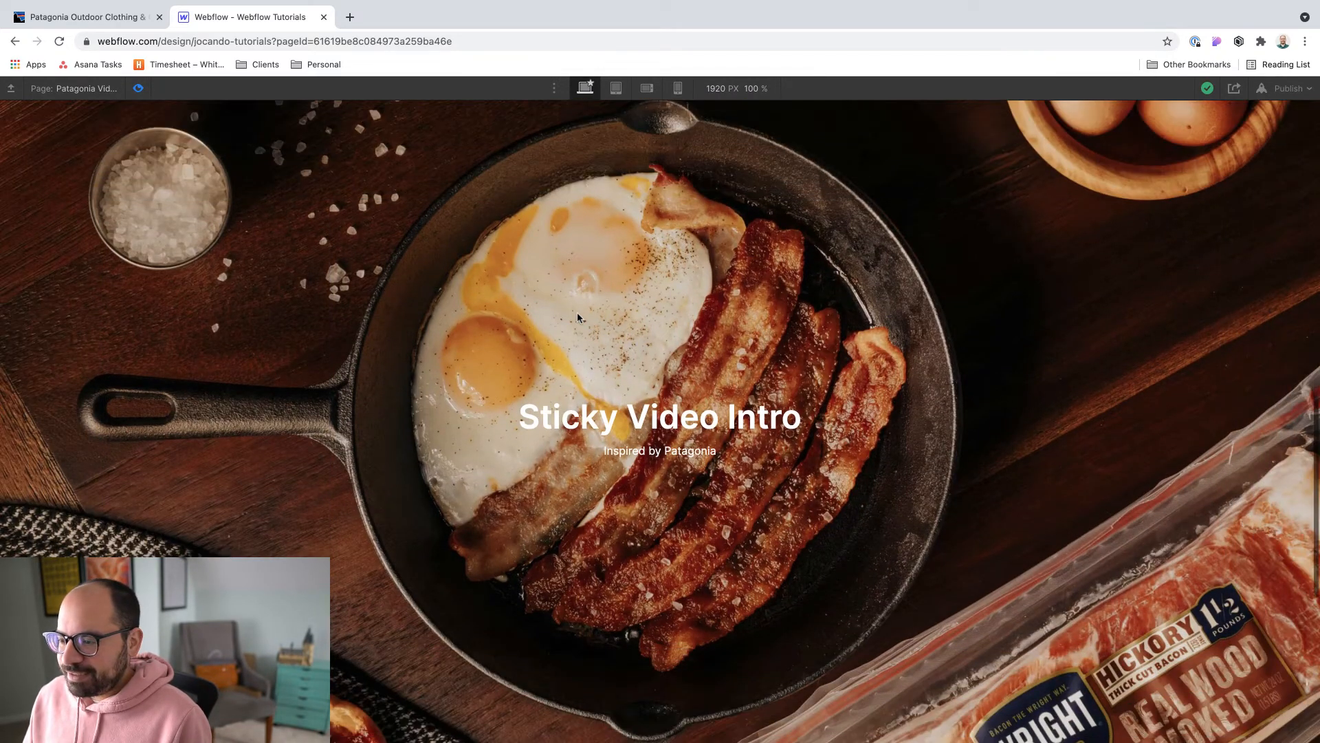
{"action": "scroll", "coordinate": [577, 315], "scroll_direction": "down", "scroll_amount": 4}
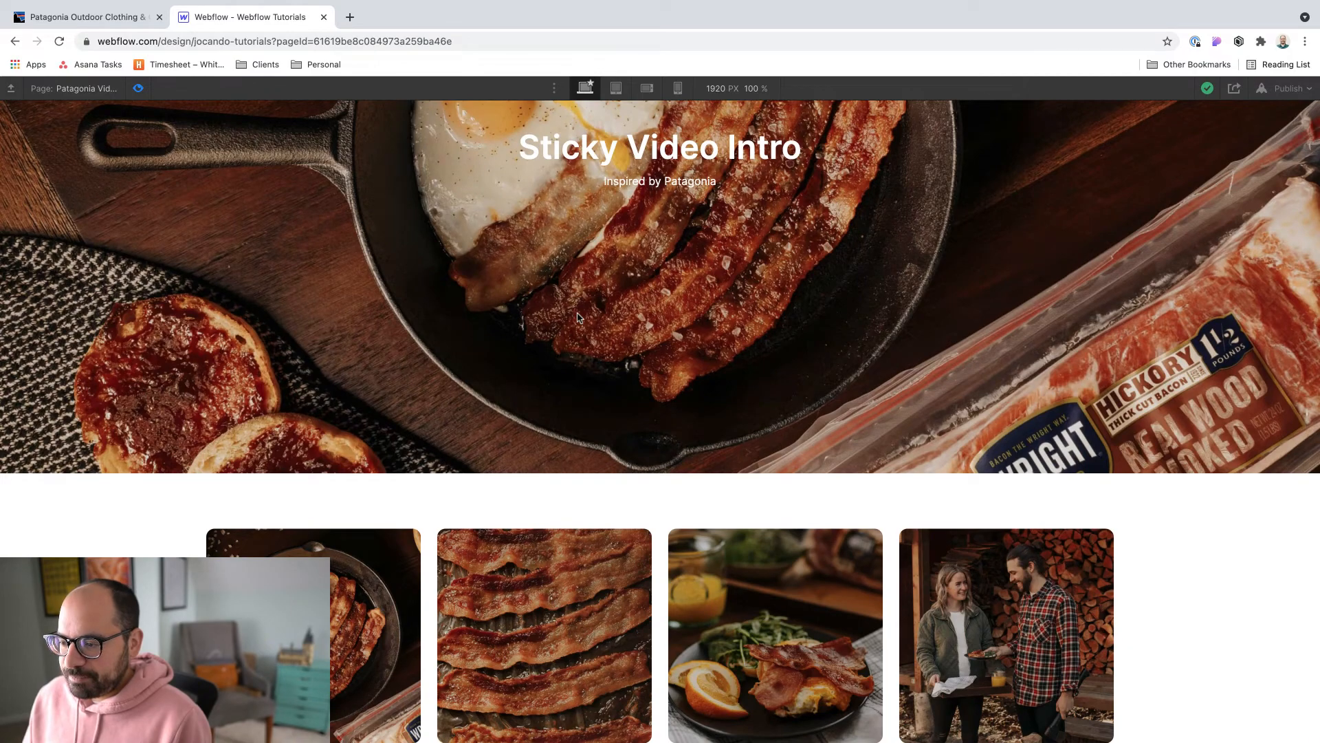
{"action": "scroll", "coordinate": [577, 317], "scroll_direction": "up", "scroll_amount": 4}
{"action": "scroll", "coordinate": [577, 315], "scroll_direction": "up", "scroll_amount": 5}
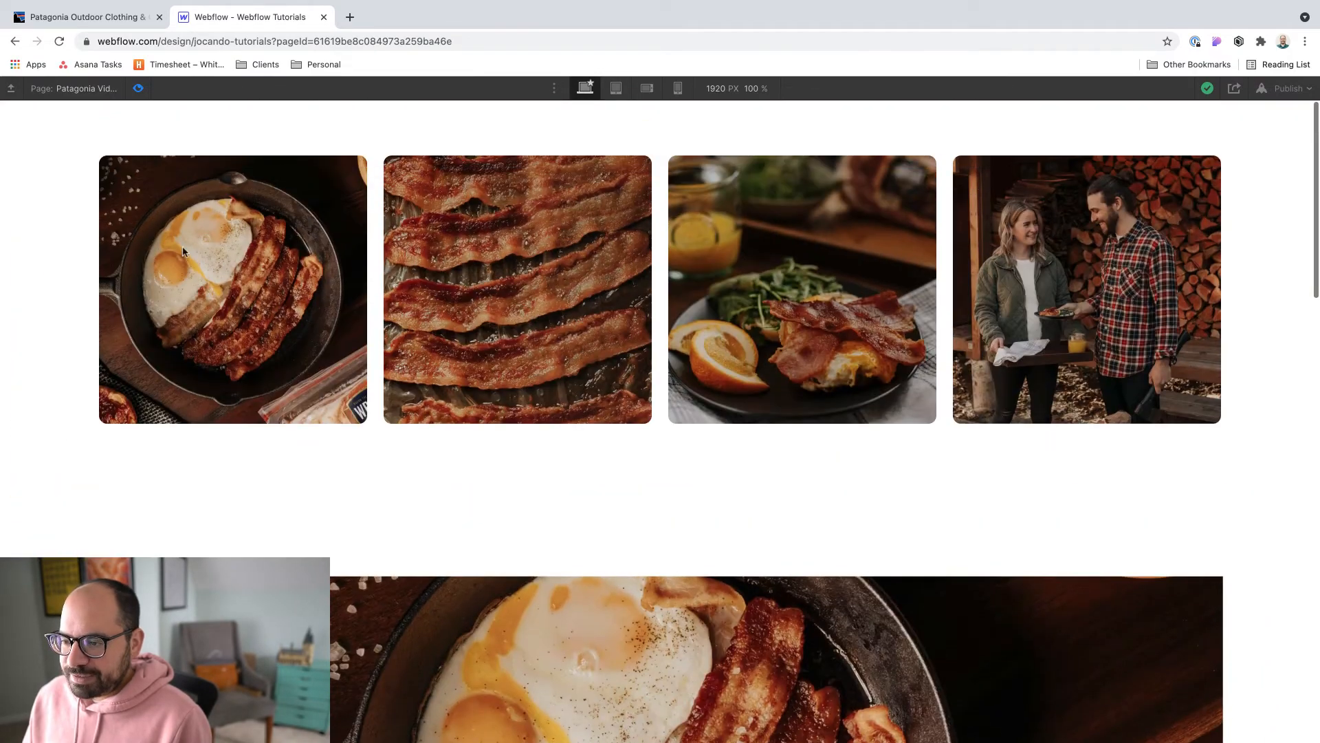
Leave the preview and change the VH height of the sticky-video-wrapper that encloses the sticky video
{"action": "left_click", "coordinate": [141, 88]}
{"action": "scroll", "coordinate": [427, 392], "scroll_direction": "down", "scroll_amount": 3}
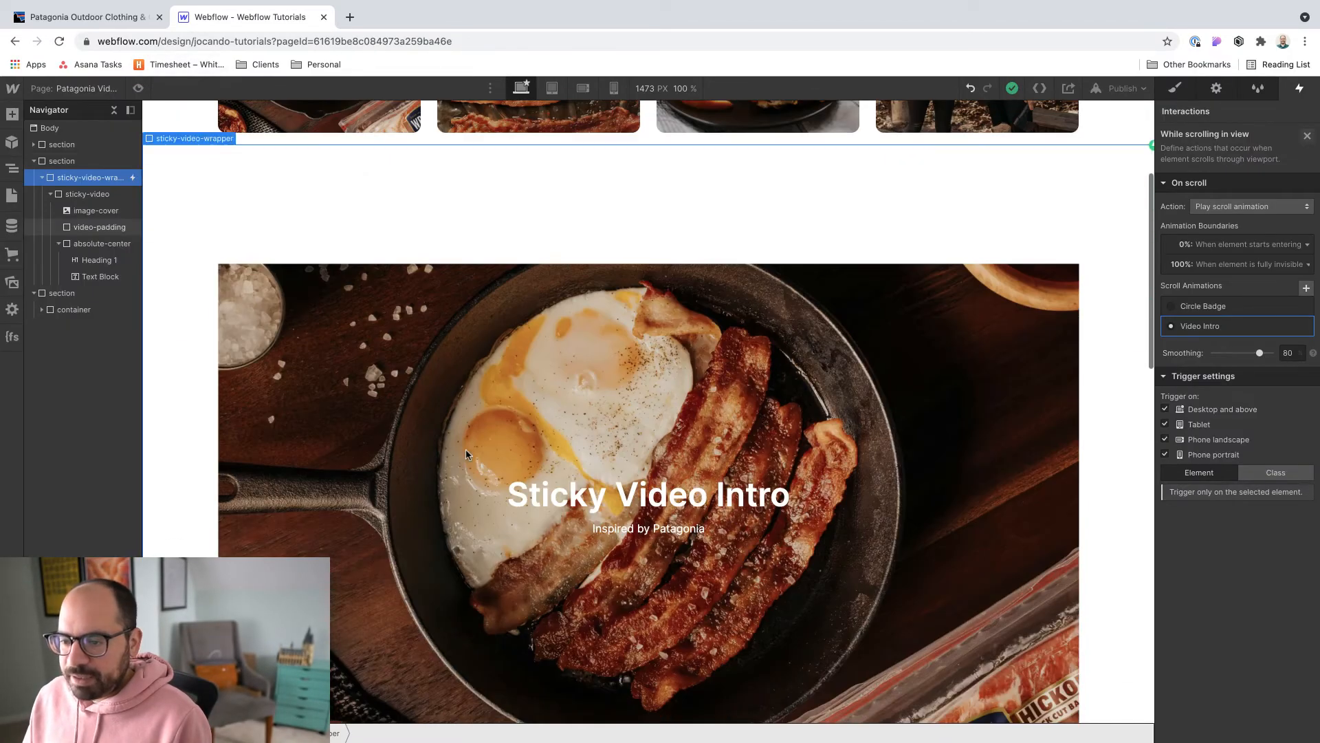
{"action": "left_click", "coordinate": [264, 165]}
{"action": "left_click", "coordinate": [269, 220]}
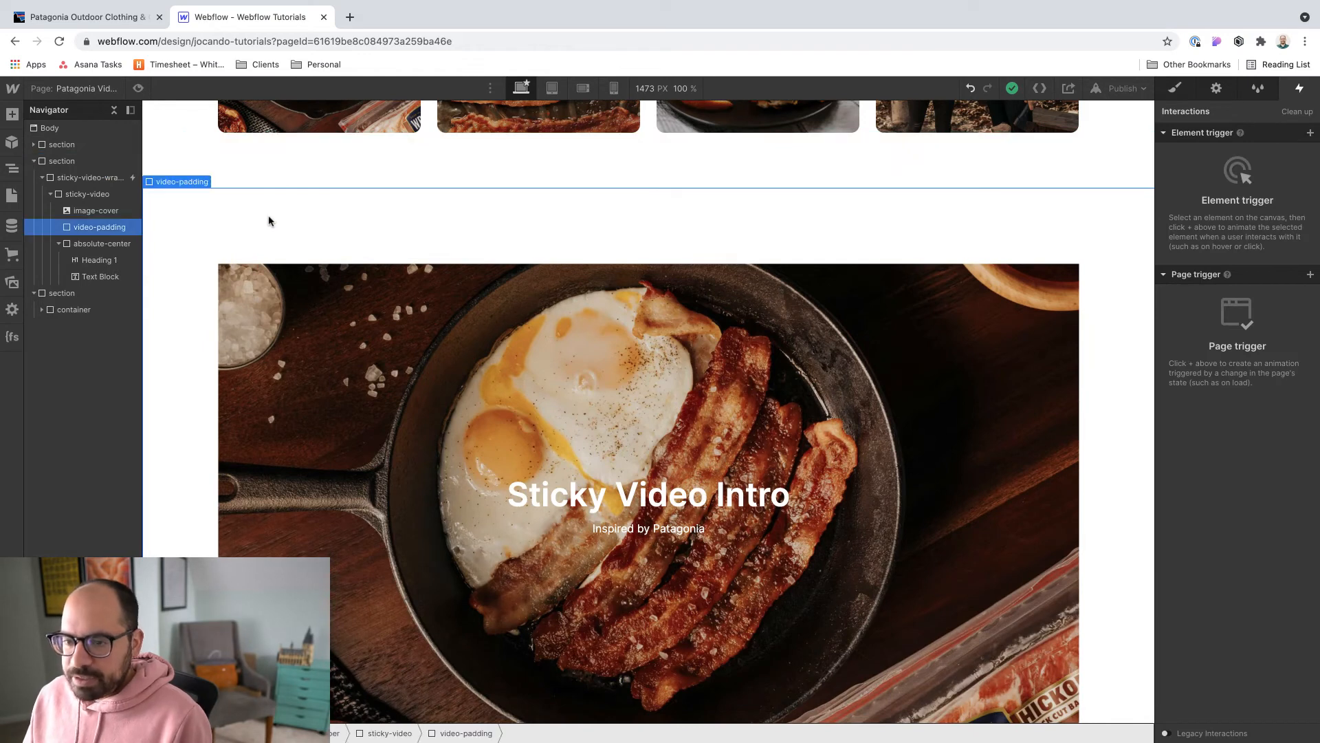
{"action": "key", "text": "s"}
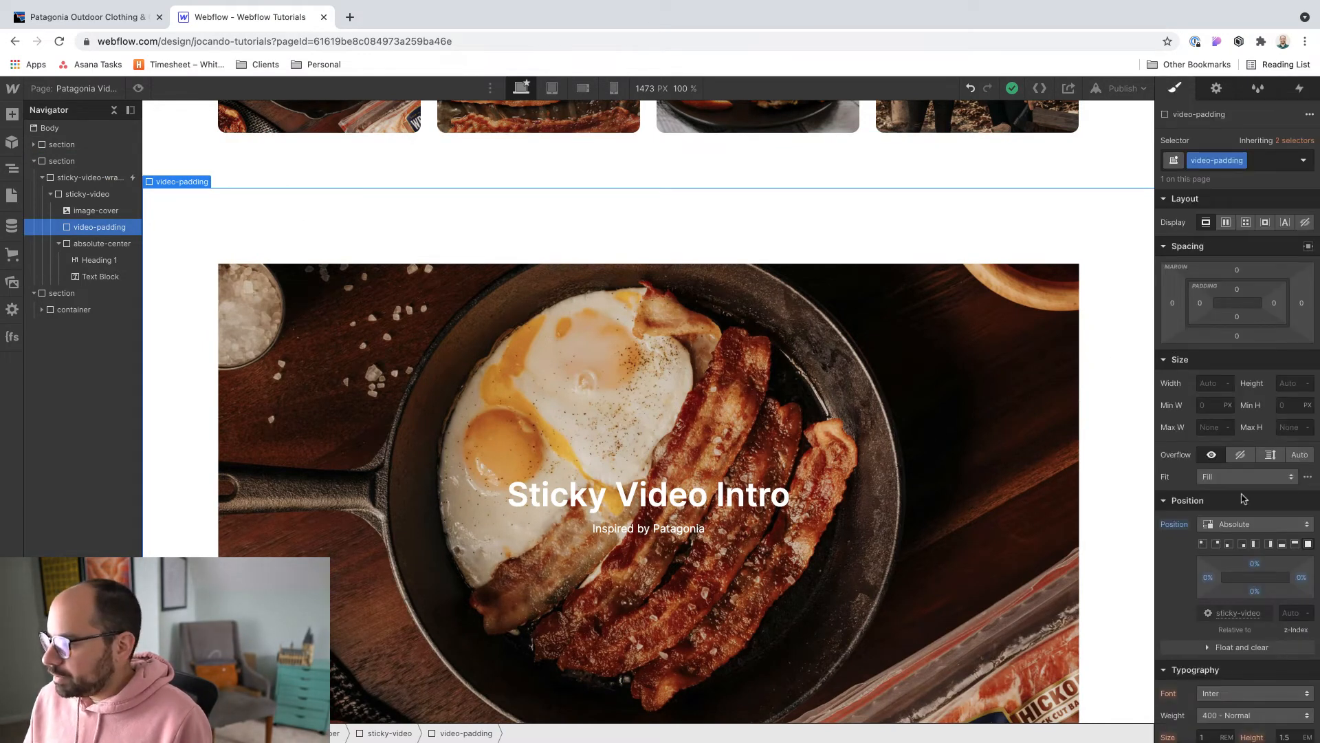
{"action": "scroll", "coordinate": [1245, 497], "scroll_direction": "down", "scroll_amount": 3}
{"action": "key", "text": "super+Up"}
{"action": "key", "text": "super+Up"}
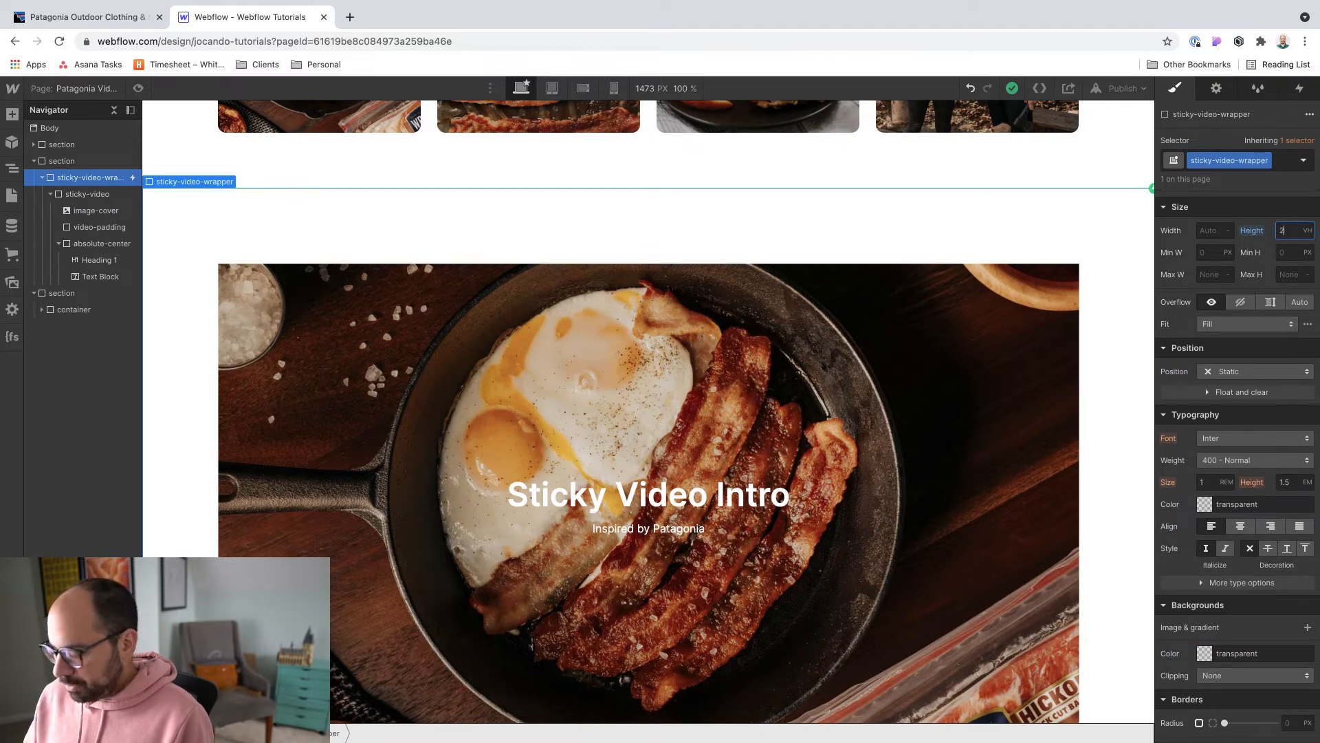
Preview the page and examine the cover image's expansion with the changed wrapper height
{"action": "left_click", "coordinate": [139, 89]}
{"action": "scroll", "coordinate": [826, 296], "scroll_direction": "down", "scroll_amount": 3}
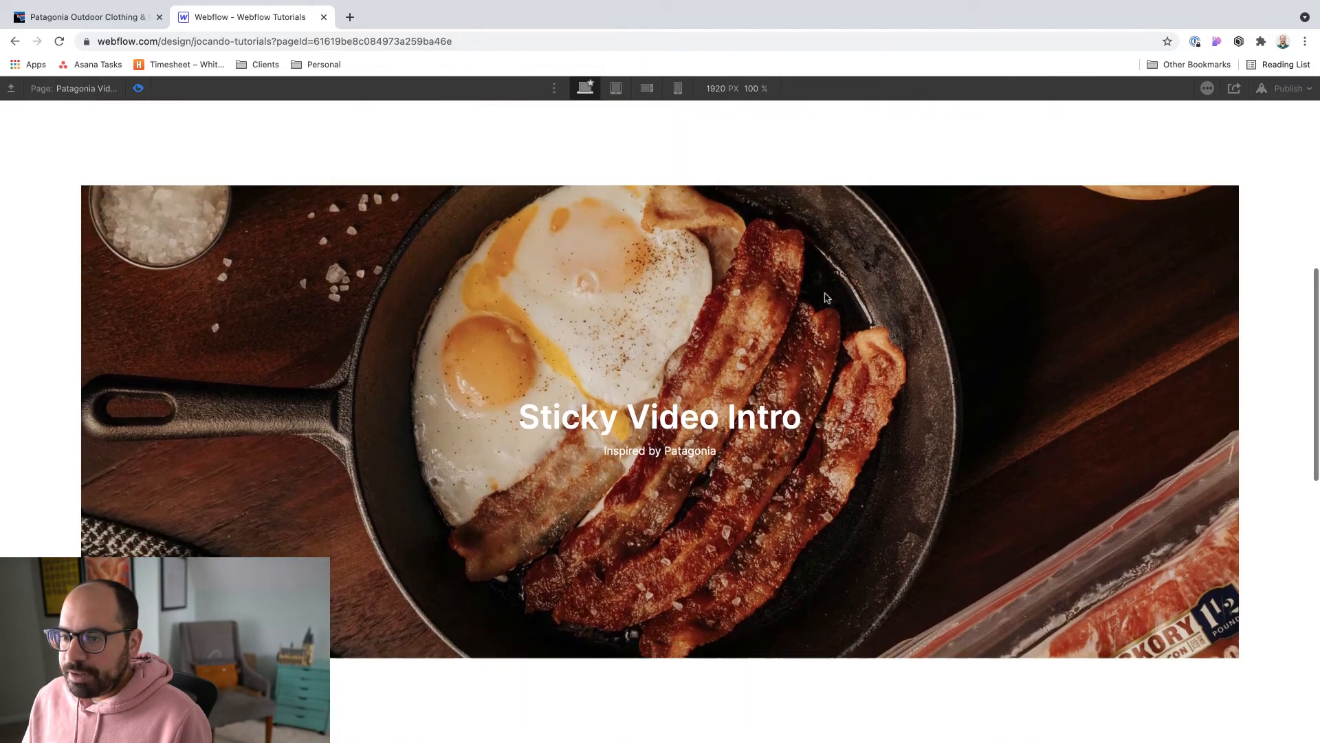
{"action": "scroll", "coordinate": [827, 298], "scroll_direction": "down", "scroll_amount": 2}
{"action": "scroll", "coordinate": [827, 298], "scroll_direction": "down", "scroll_amount": 4}
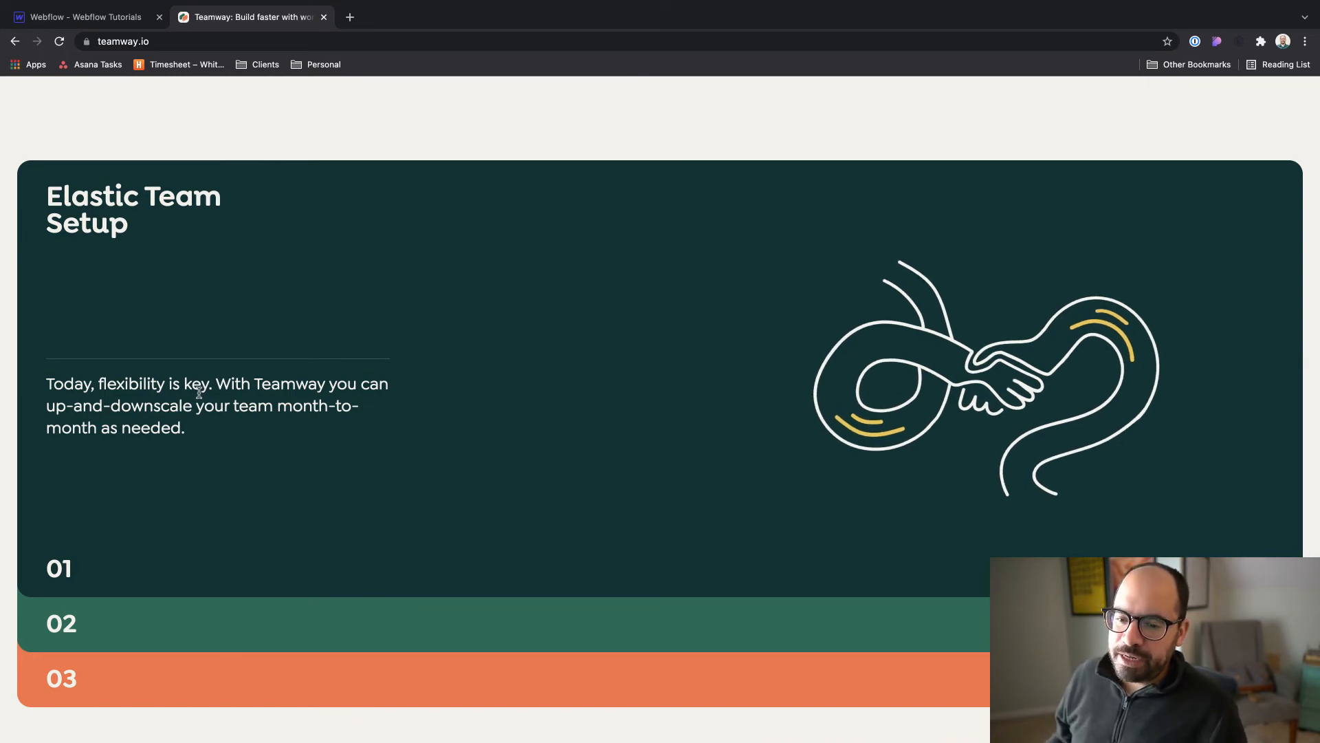
On the Teamway homepage, examine how the stacked panels 01, 02 and 03 slide apart while scrolling through the section
{"action": "scroll", "coordinate": [196, 394], "scroll_direction": "up", "scroll_amount": 4}
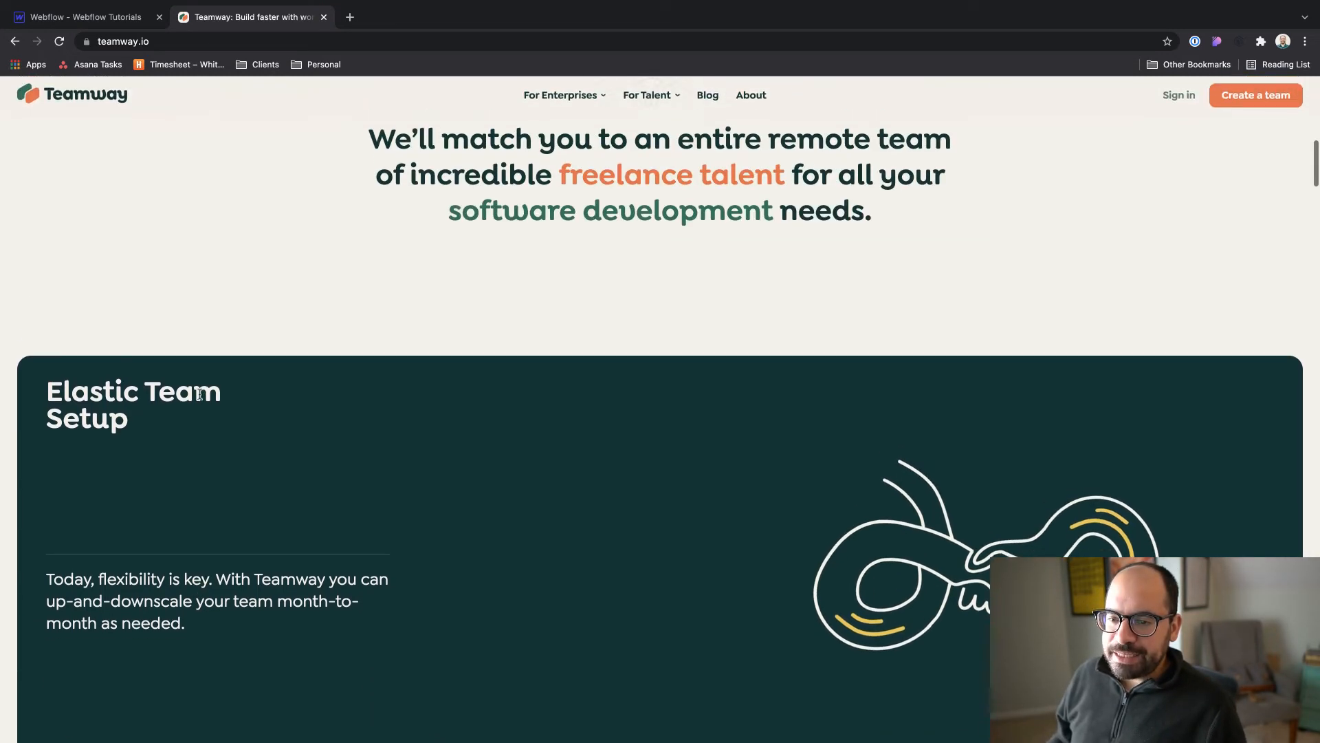
{"action": "scroll", "coordinate": [201, 398], "scroll_direction": "down", "scroll_amount": 3}
{"action": "scroll", "coordinate": [201, 398], "scroll_direction": "down", "scroll_amount": 1}
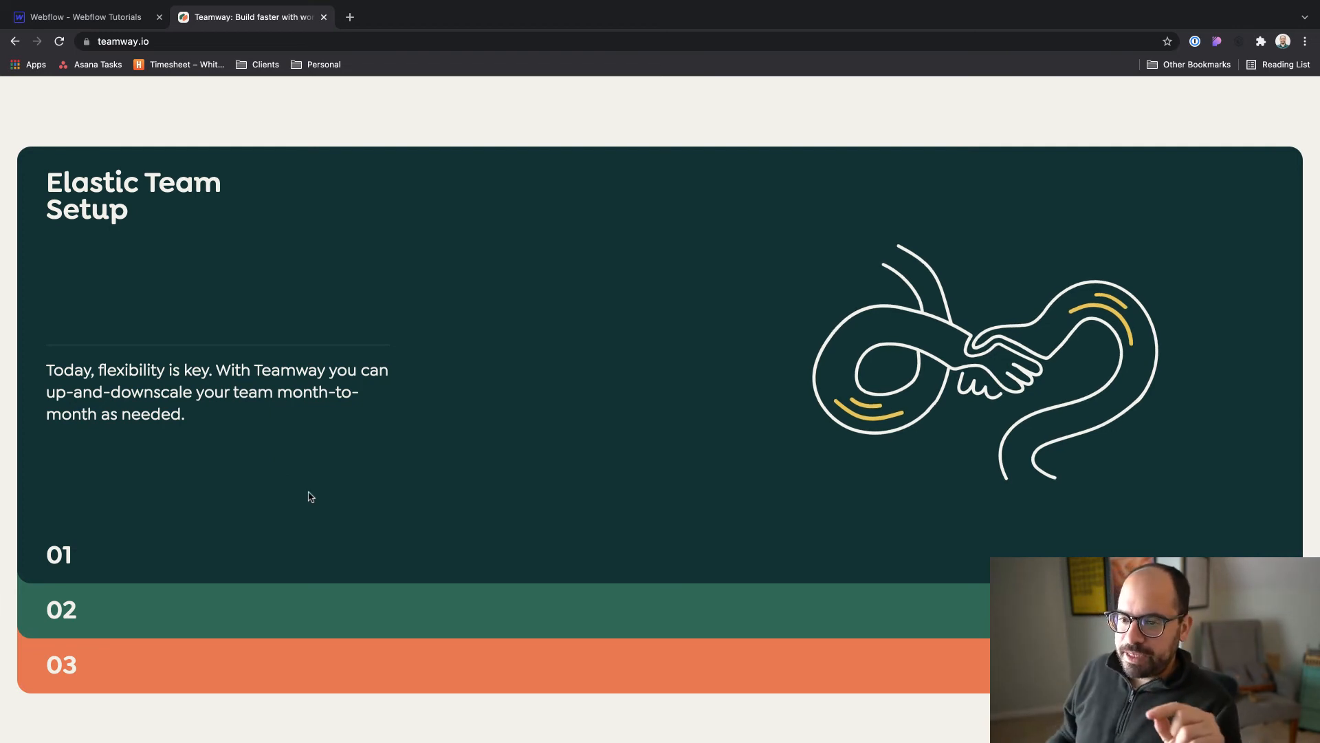
{"action": "scroll", "coordinate": [310, 496], "scroll_direction": "down", "scroll_amount": 5}
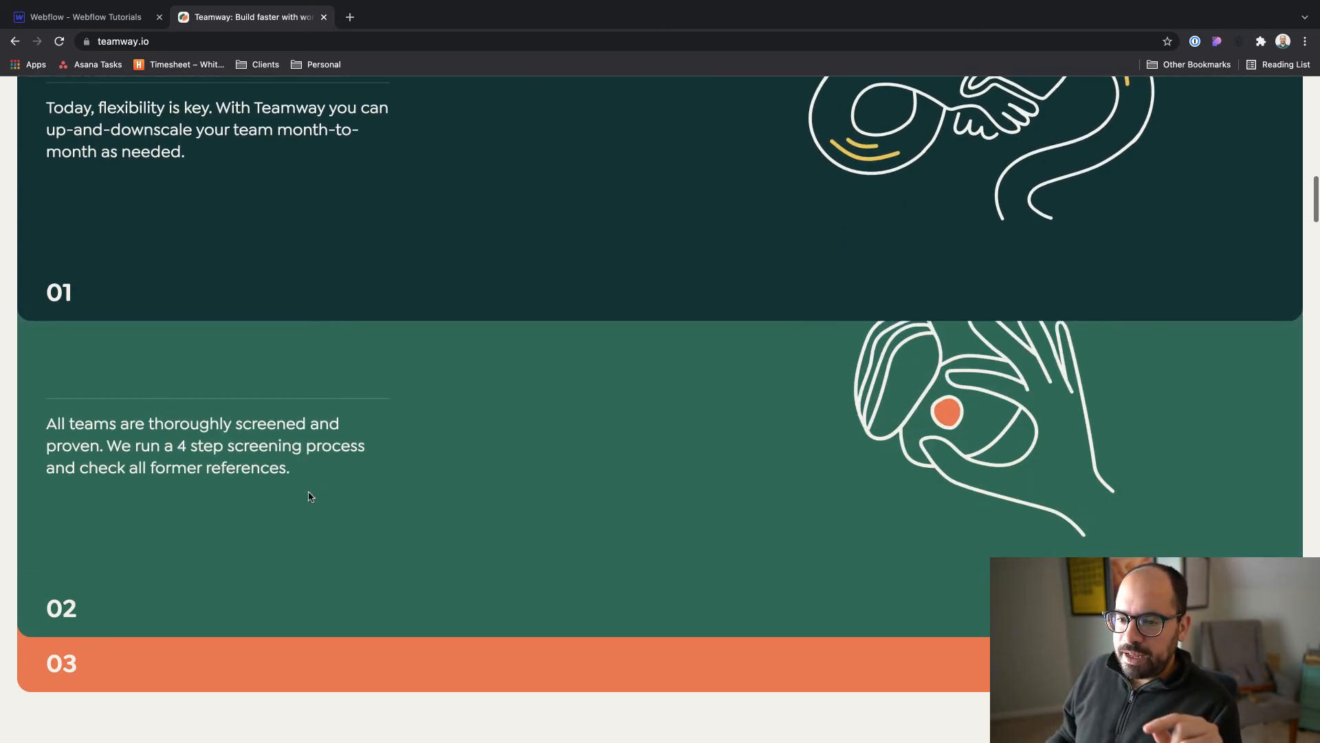
{"action": "scroll", "coordinate": [310, 496], "scroll_direction": "down", "scroll_amount": 3}
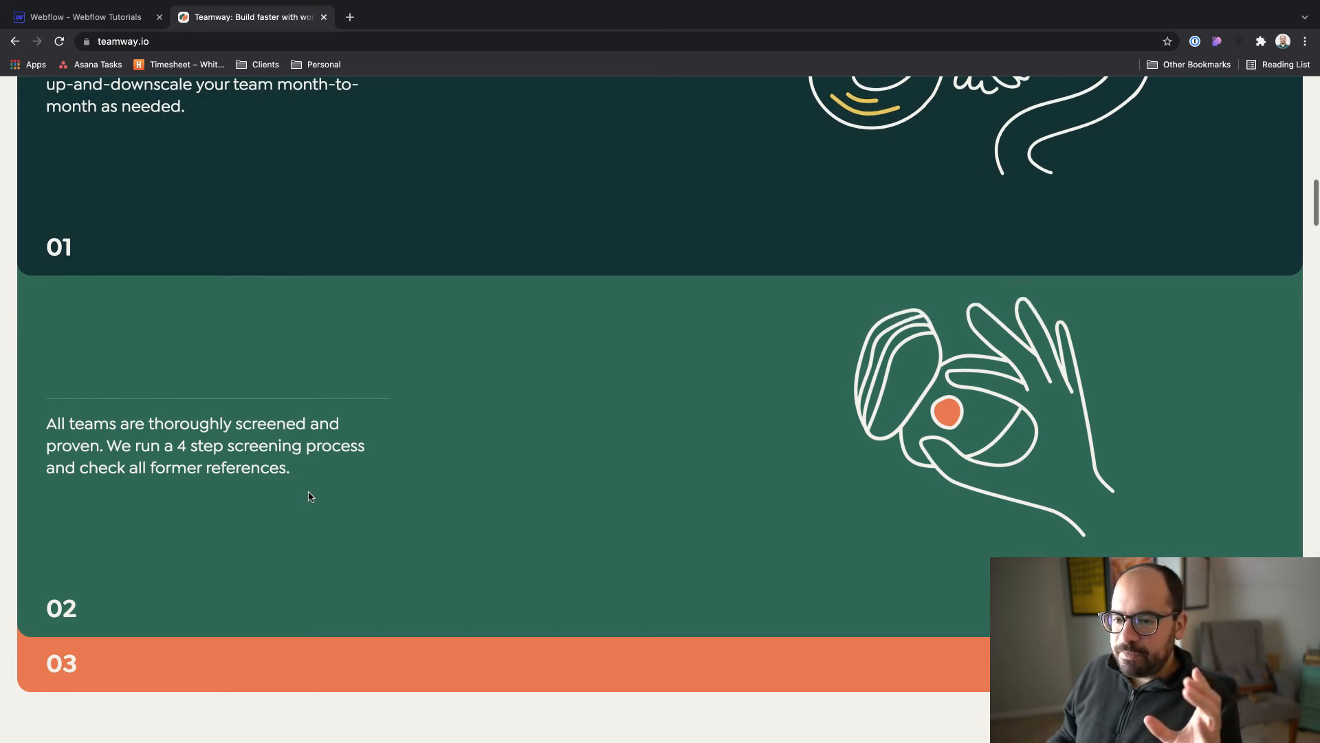
{"action": "scroll", "coordinate": [310, 496], "scroll_direction": "down", "scroll_amount": 5}
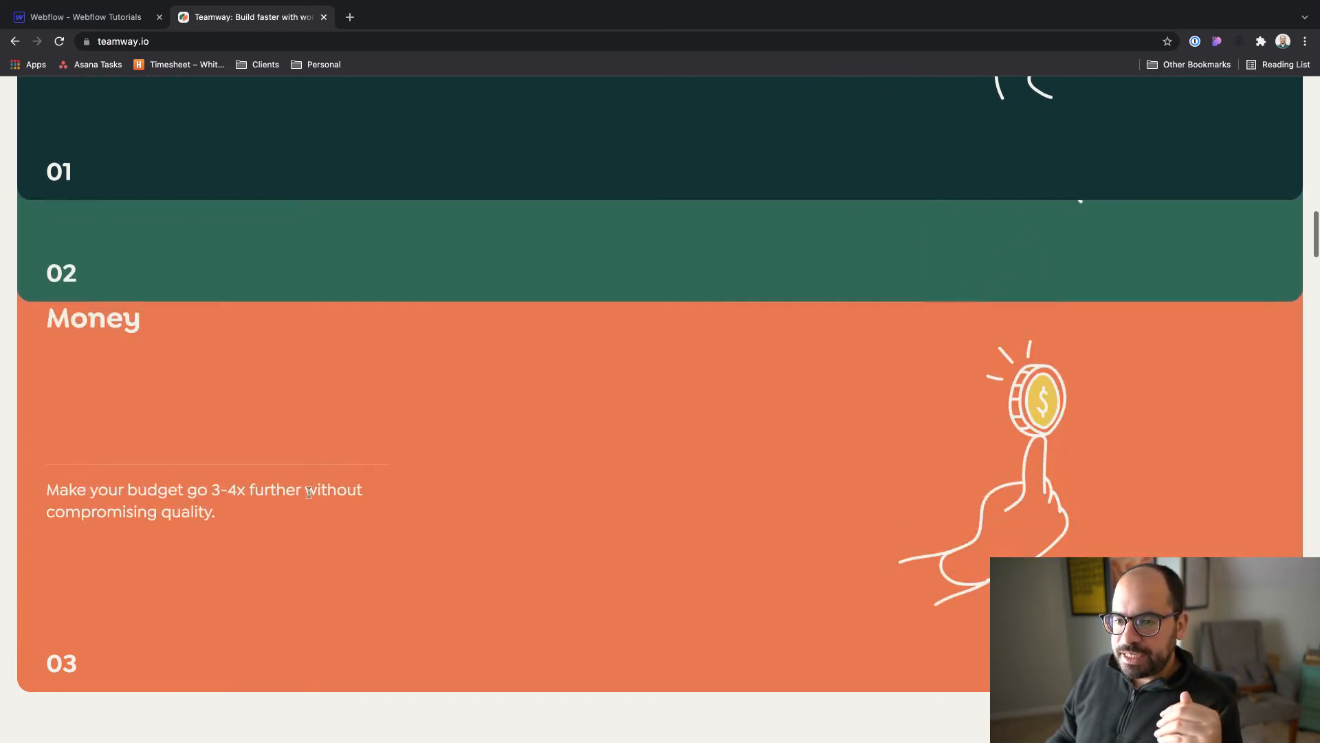
{"action": "scroll", "coordinate": [308, 489], "scroll_direction": "down", "scroll_amount": 1}
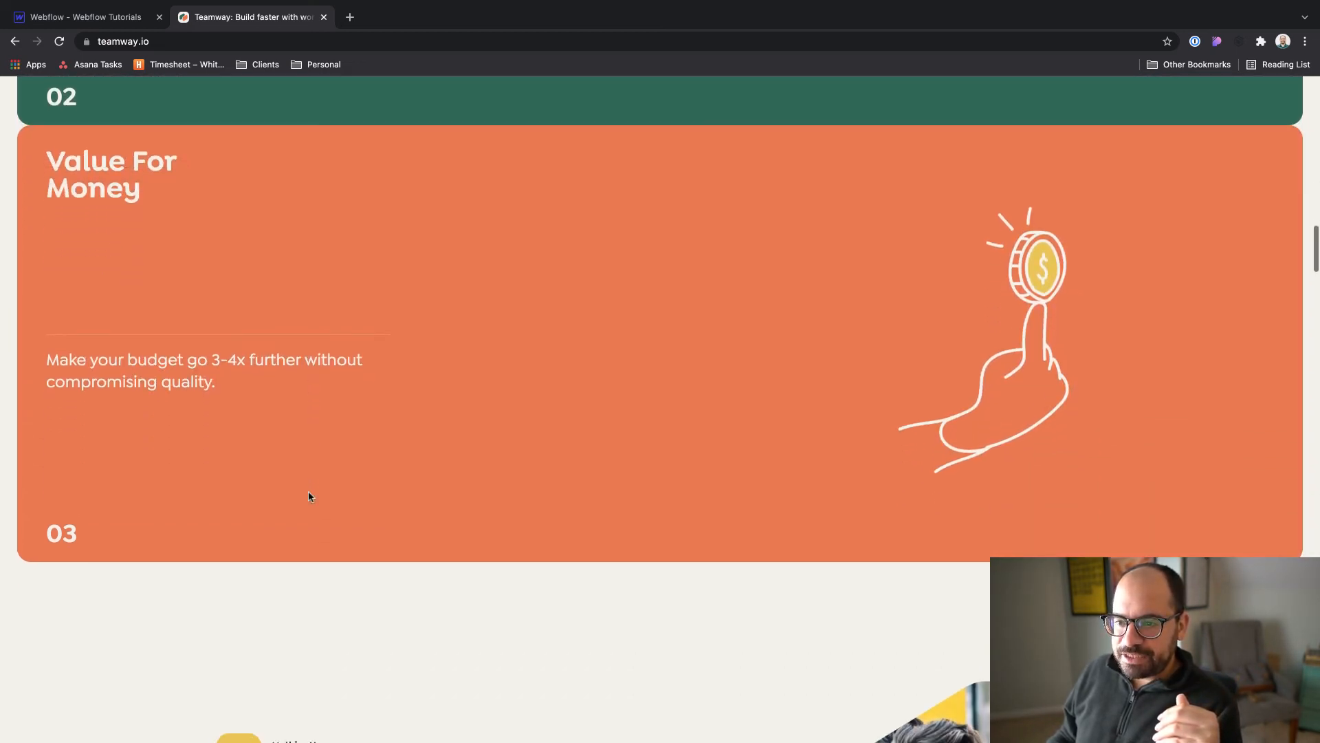
{"action": "scroll", "coordinate": [308, 489], "scroll_direction": "down", "scroll_amount": 5}
{"action": "scroll", "coordinate": [275, 426], "scroll_direction": "up", "scroll_amount": 10}
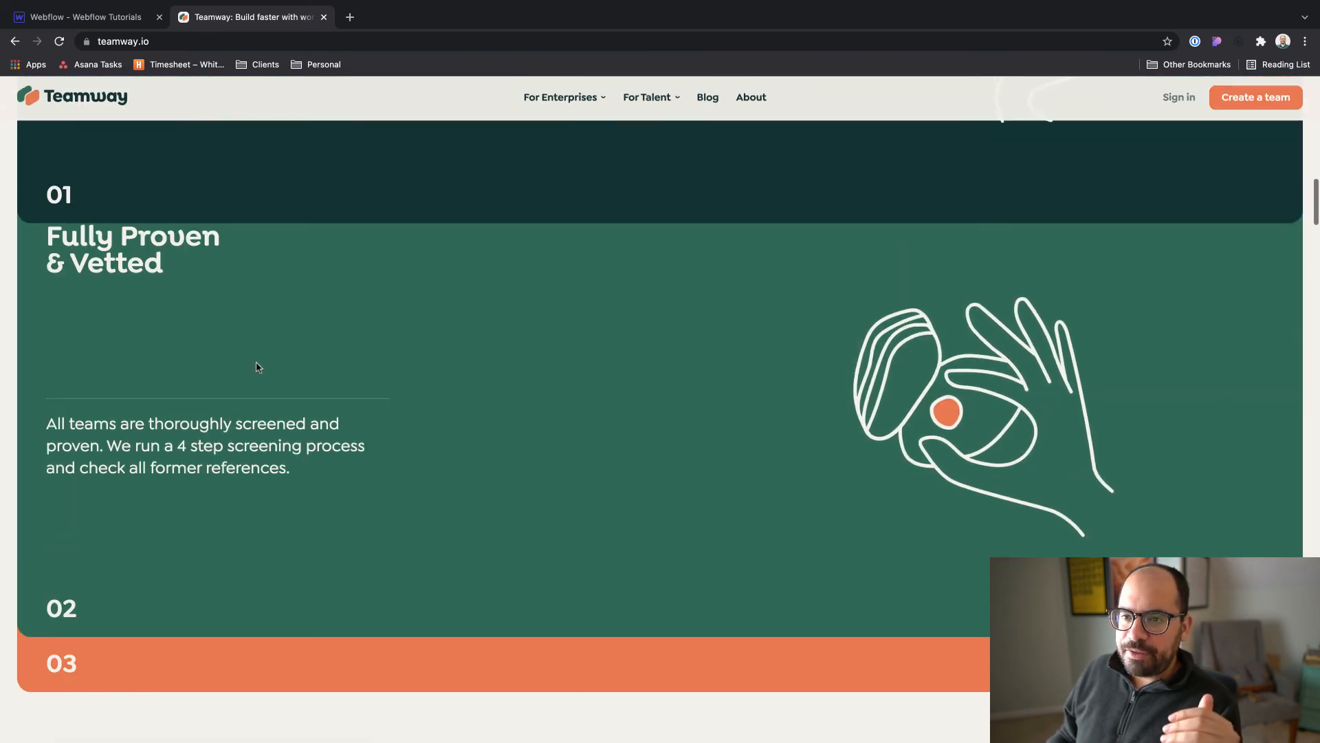
Switch to the Webflow project, preview the accordion page, and examine how panes 01 to 03 unfold and stack while scrolling
{"action": "left_click", "coordinate": [84, 26]}
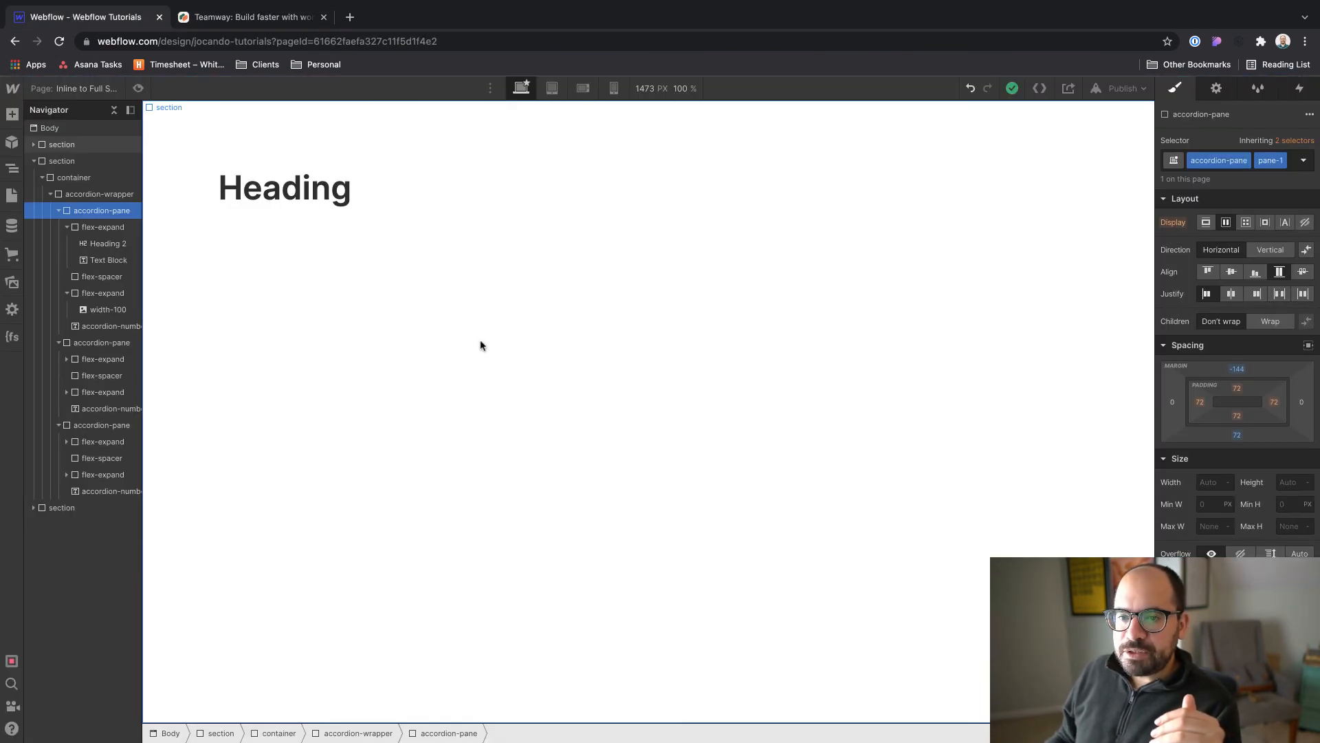
{"action": "left_click", "coordinate": [138, 88]}
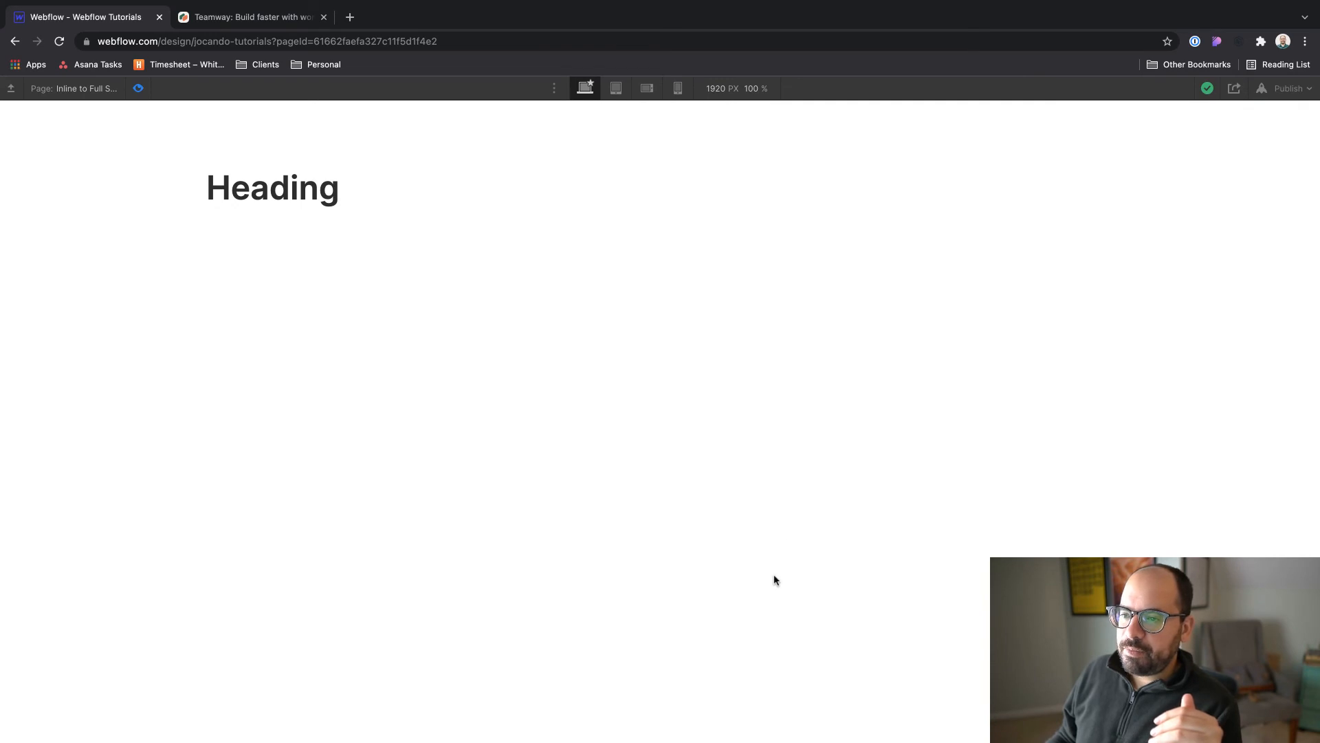
{"action": "scroll", "coordinate": [806, 482], "scroll_direction": "down", "scroll_amount": 5}
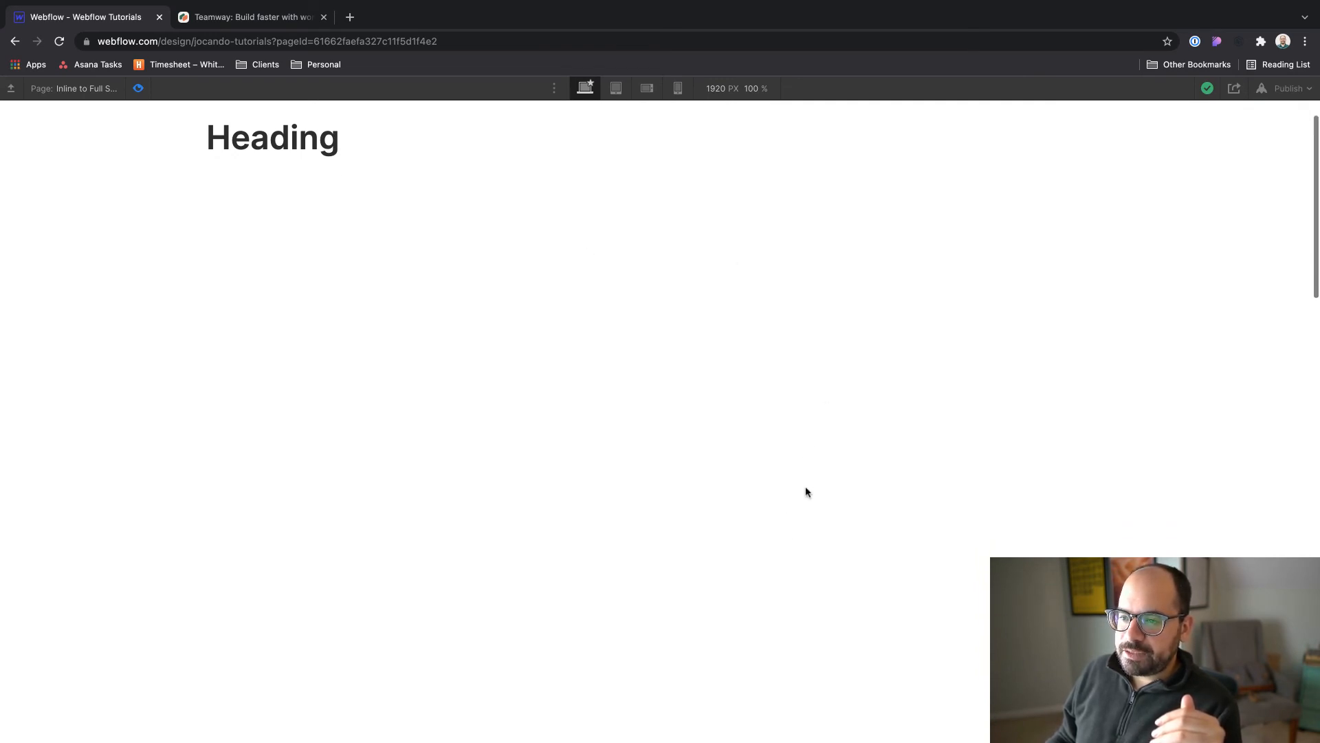
{"action": "scroll", "coordinate": [806, 491], "scroll_direction": "down", "scroll_amount": 5}
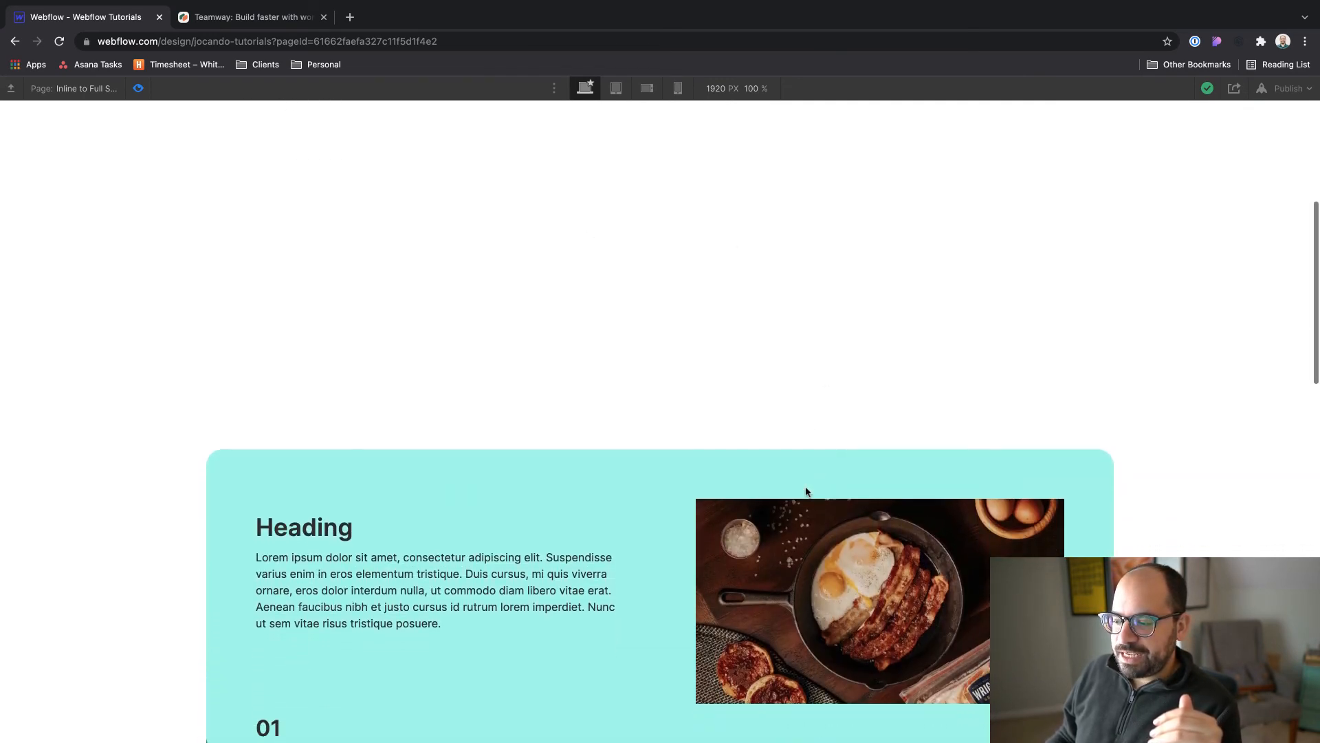
{"action": "scroll", "coordinate": [806, 491], "scroll_direction": "up", "scroll_amount": 1}
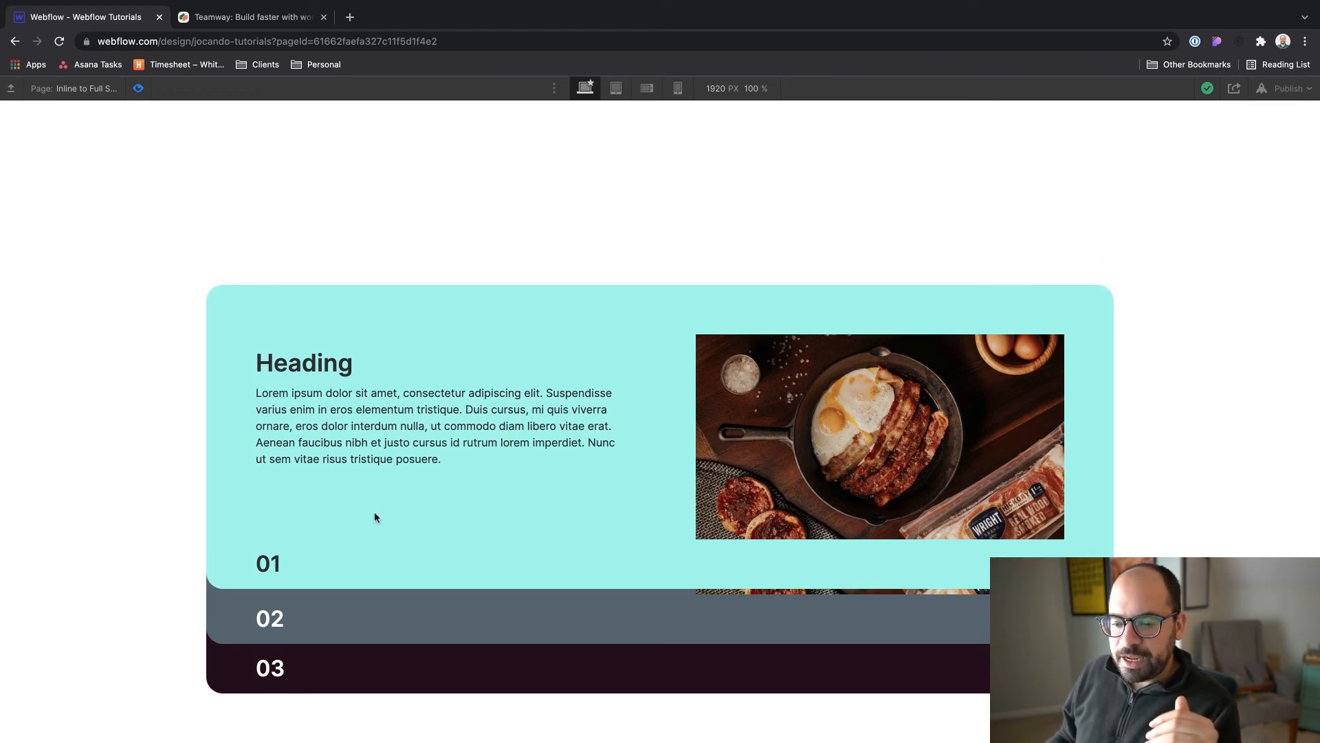
{"action": "scroll", "coordinate": [375, 517], "scroll_direction": "down", "scroll_amount": 5}
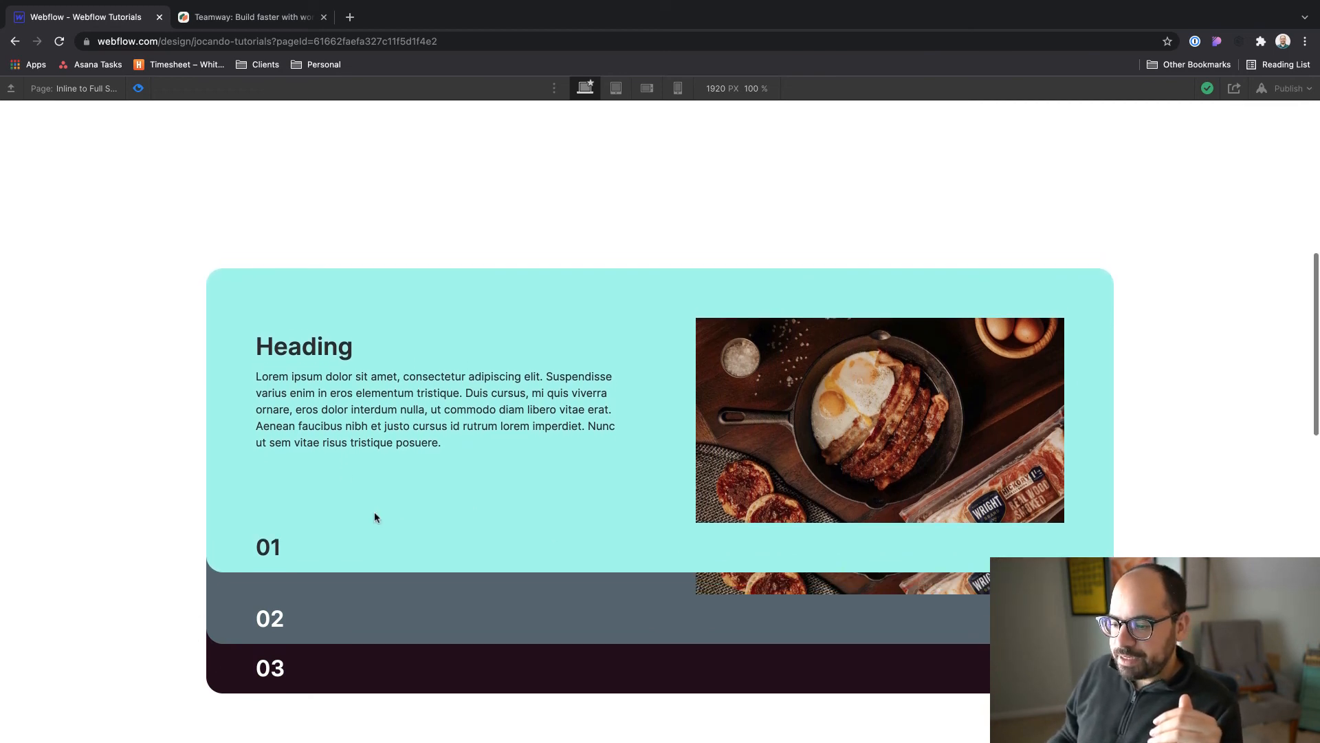
{"action": "scroll", "coordinate": [375, 512], "scroll_direction": "down", "scroll_amount": 5}
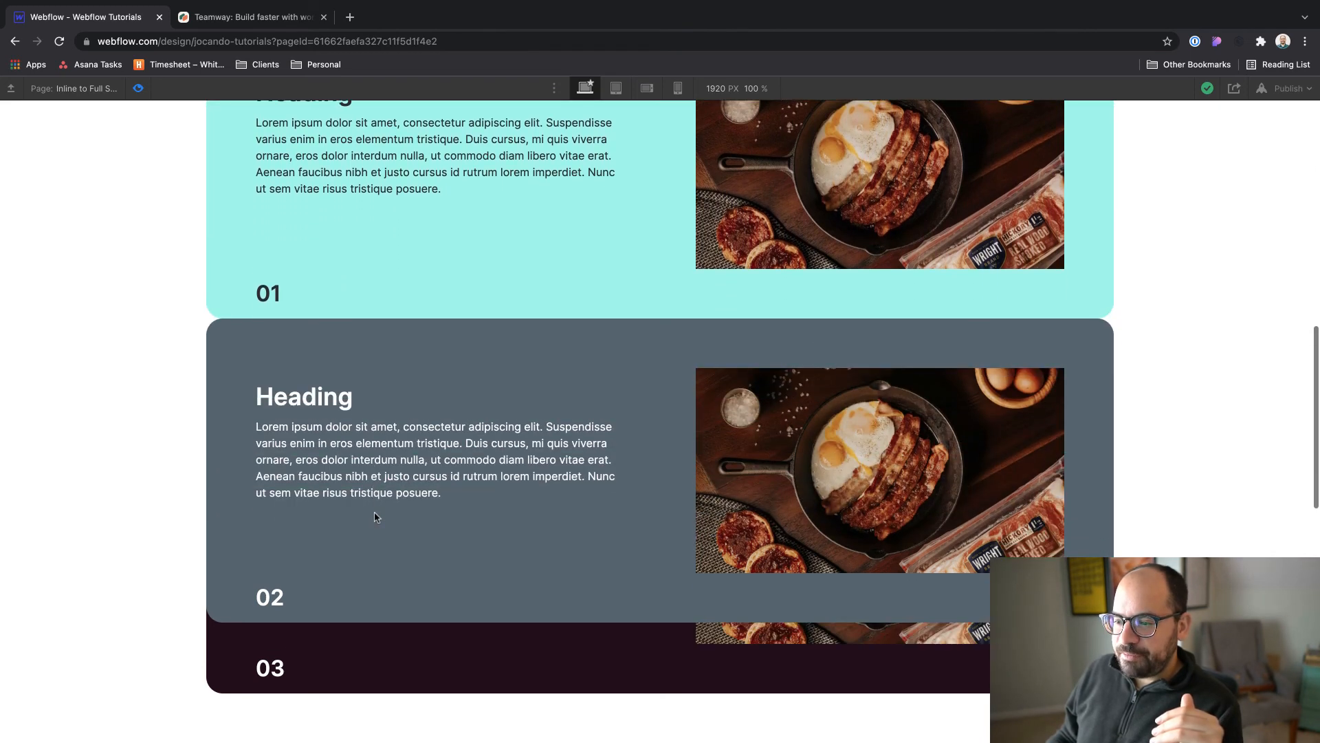
{"action": "scroll", "coordinate": [375, 512], "scroll_direction": "down", "scroll_amount": 8}
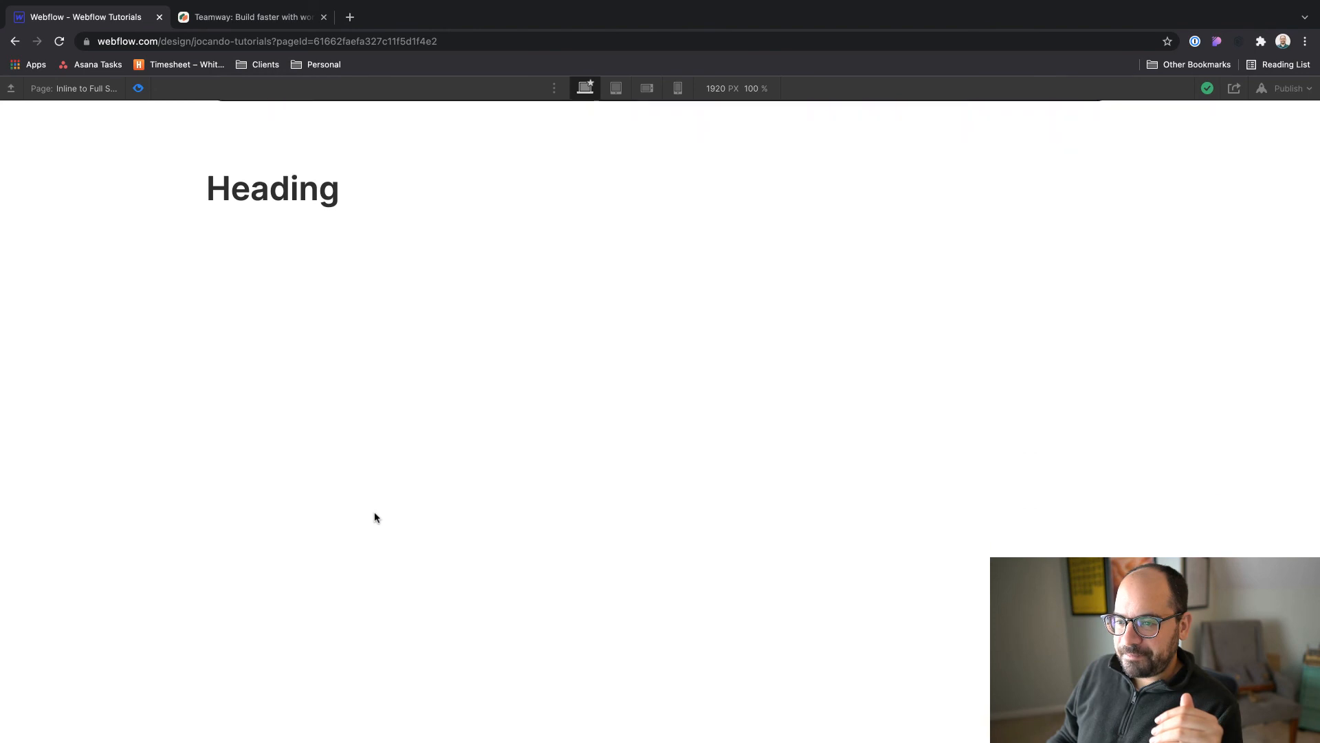
{"action": "scroll", "coordinate": [375, 516], "scroll_direction": "up", "scroll_amount": 10}
{"action": "scroll", "coordinate": [375, 513], "scroll_direction": "up", "scroll_amount": 5}
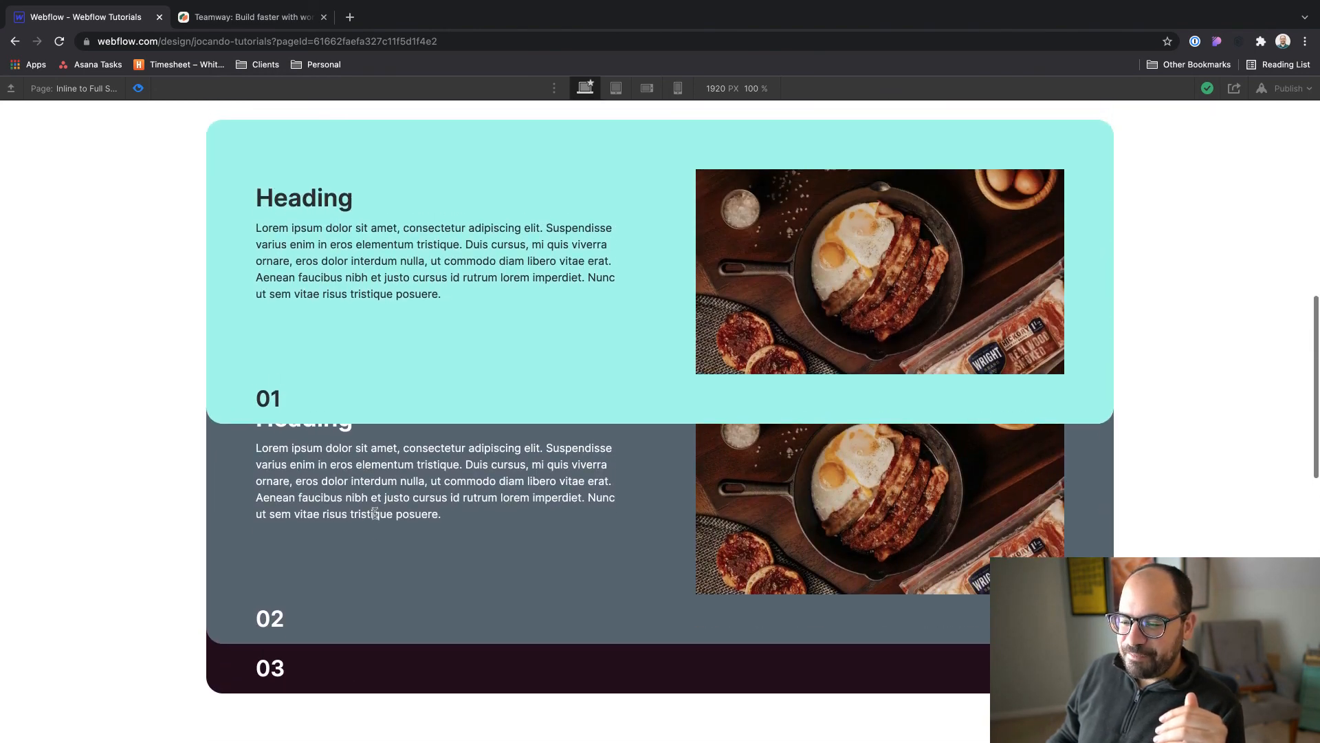